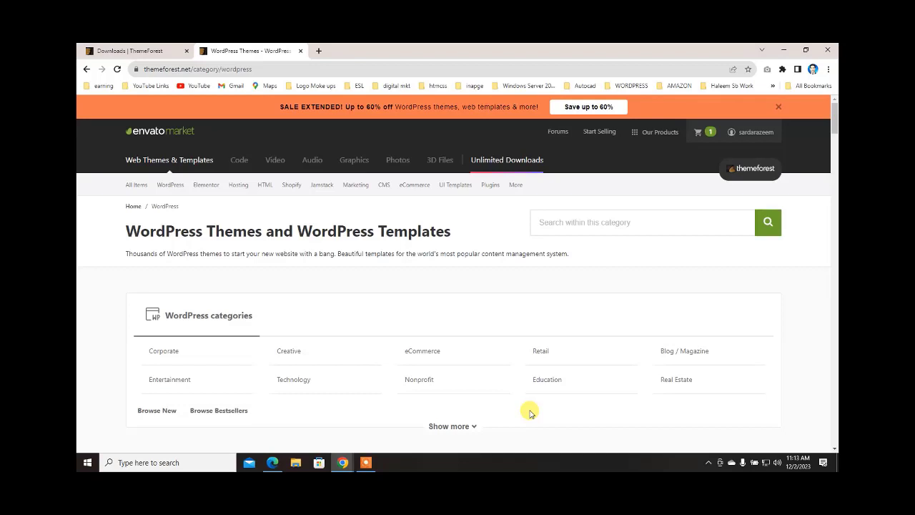
- Search the web for "wordpress themes" in a new tab and open the sponsored ThemeForest result
{"action": "left_click", "coordinate": [319, 51]}
{"action": "type", "text": "h"}
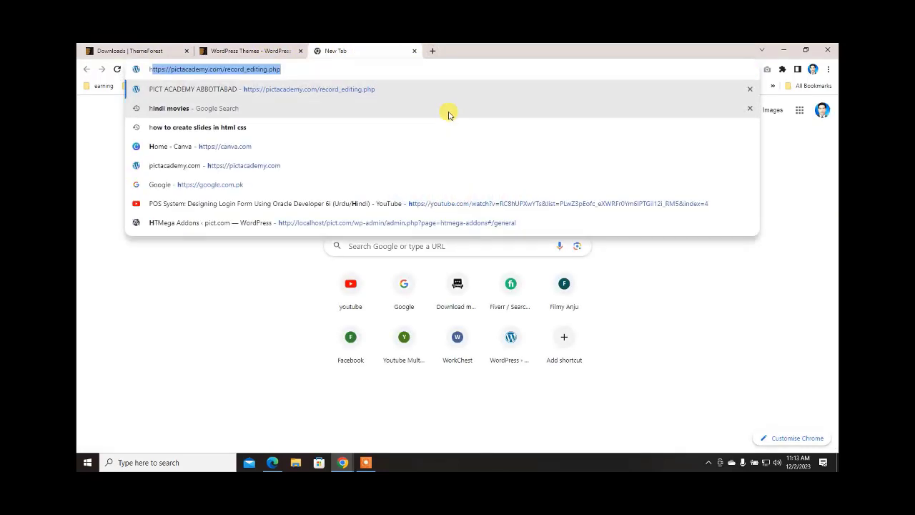
{"action": "key", "text": "BackSpace"}
{"action": "type", "text": "goo"}
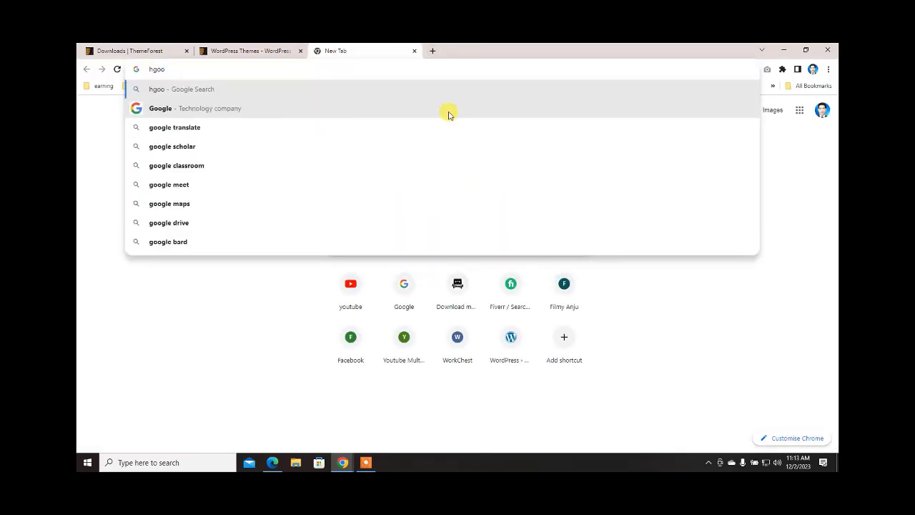
{"action": "key", "text": "BackSpace"}
{"action": "key", "text": "BackSpace"}
{"action": "key", "text": "BackSpace"}
{"action": "key", "text": "BackSpace"}
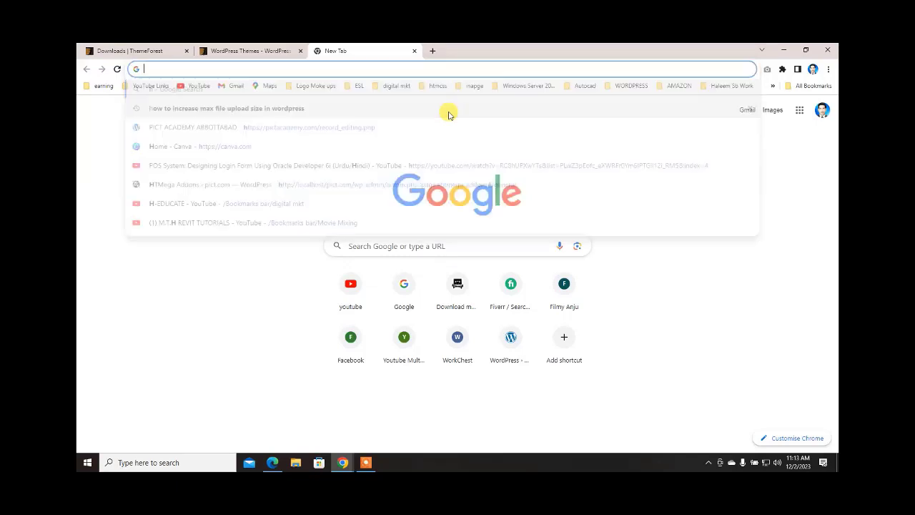
{"action": "type", "text": "wordp"}
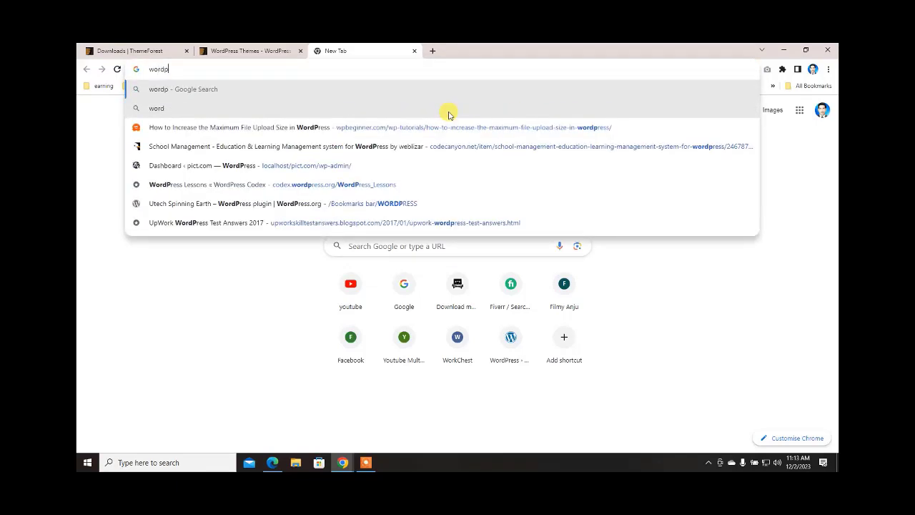
{"action": "type", "text": "ress themes"}
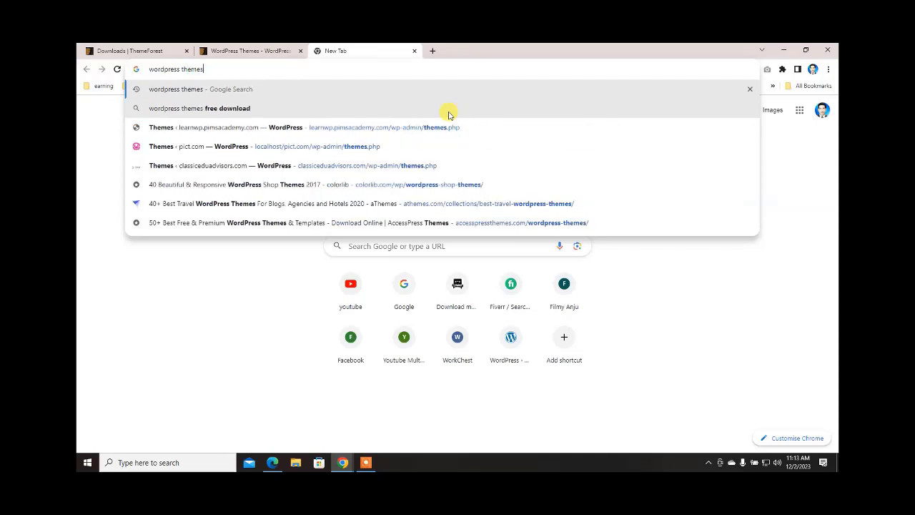
{"action": "key", "text": "Return"}
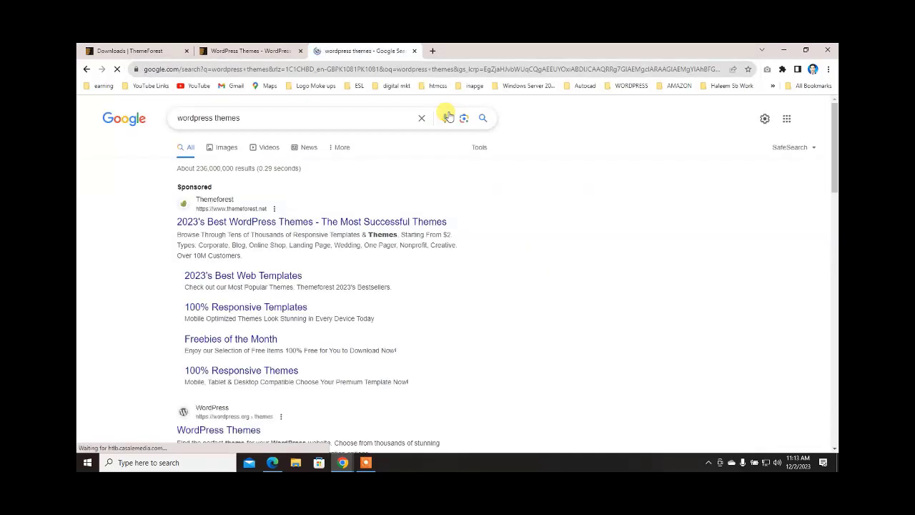
{"action": "left_click", "coordinate": [223, 224]}
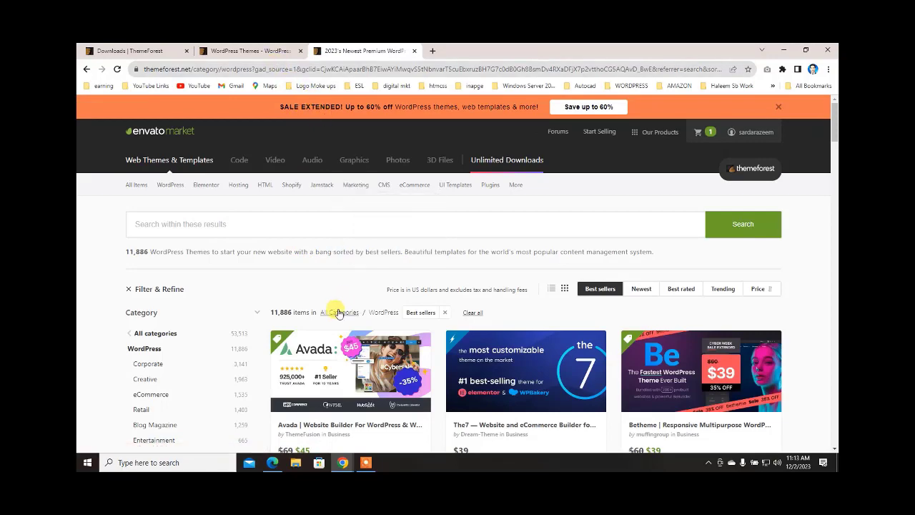
- Browse the best-selling WordPress themes with their prices and ratings, and look at the account options on ThemeForest
{"action": "scroll", "coordinate": [336, 315], "scroll_direction": "down", "scroll_amount": 2}
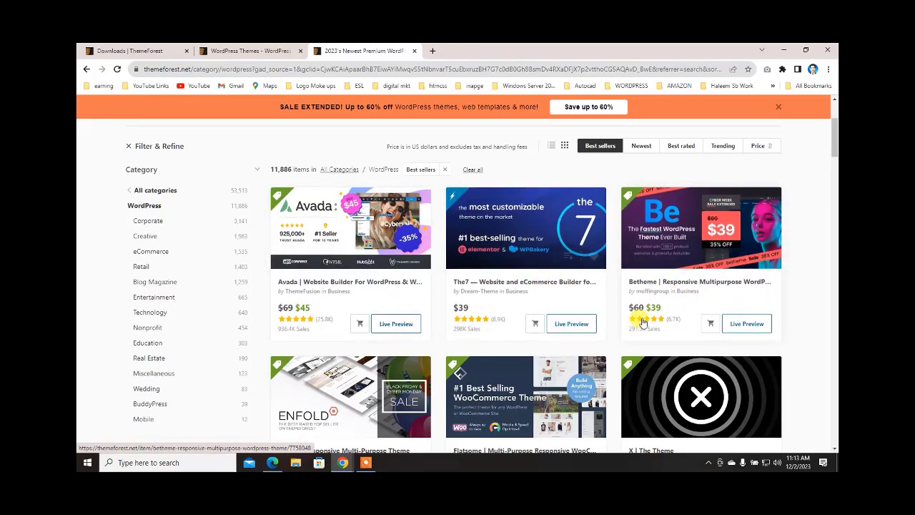
{"action": "scroll", "coordinate": [305, 261], "scroll_direction": "down", "scroll_amount": 3}
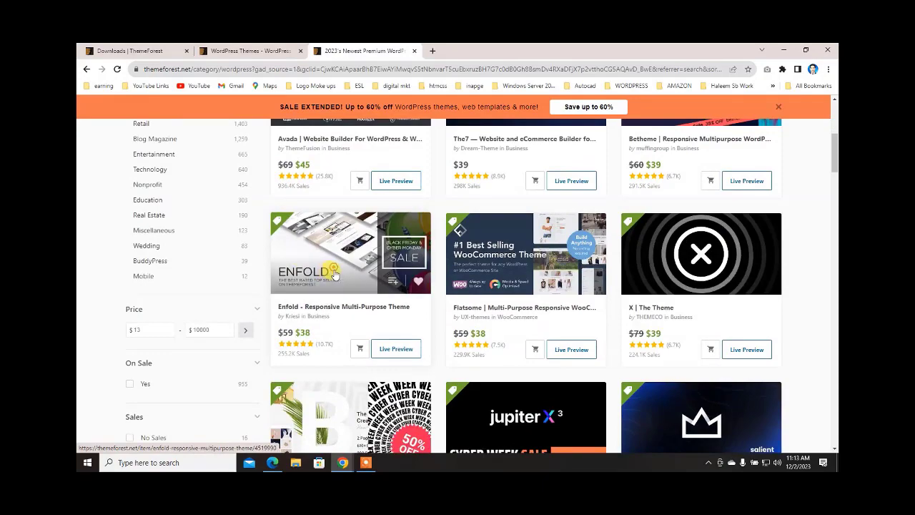
{"action": "scroll", "coordinate": [357, 278], "scroll_direction": "down", "scroll_amount": 7}
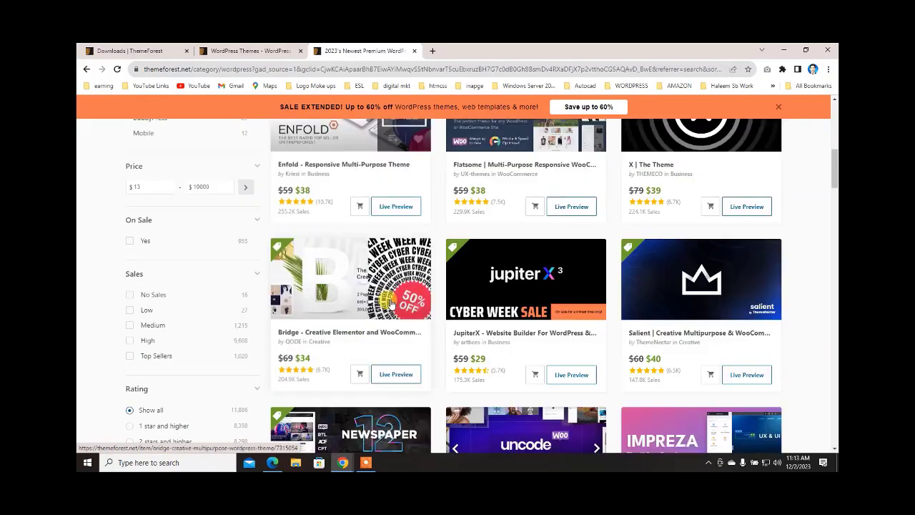
{"action": "scroll", "coordinate": [368, 322], "scroll_direction": "down", "scroll_amount": 9}
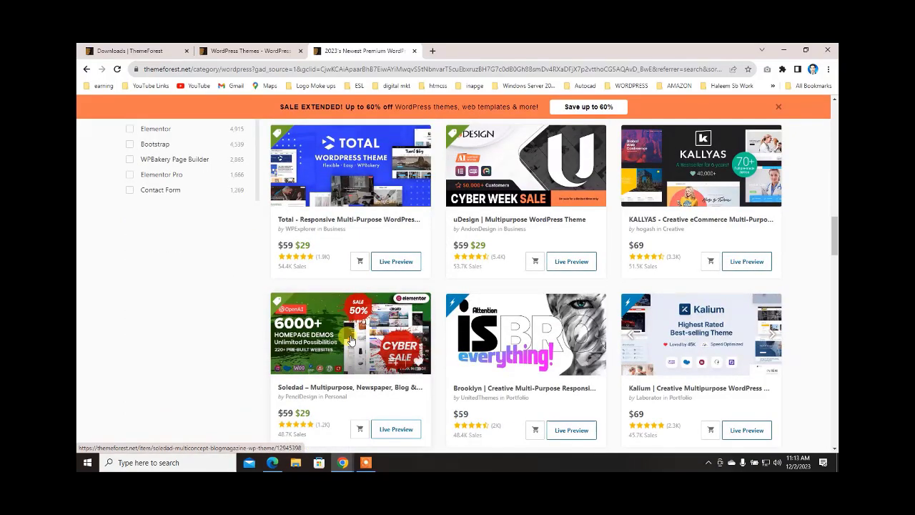
{"action": "scroll", "coordinate": [350, 341], "scroll_direction": "down", "scroll_amount": 3}
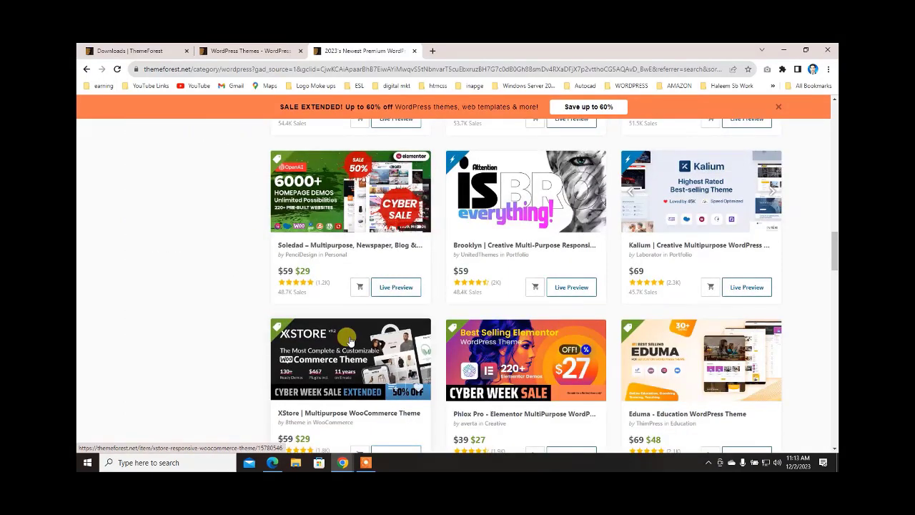
{"action": "scroll", "coordinate": [350, 340], "scroll_direction": "up", "scroll_amount": 7}
{"action": "scroll", "coordinate": [351, 340], "scroll_direction": "up", "scroll_amount": 12}
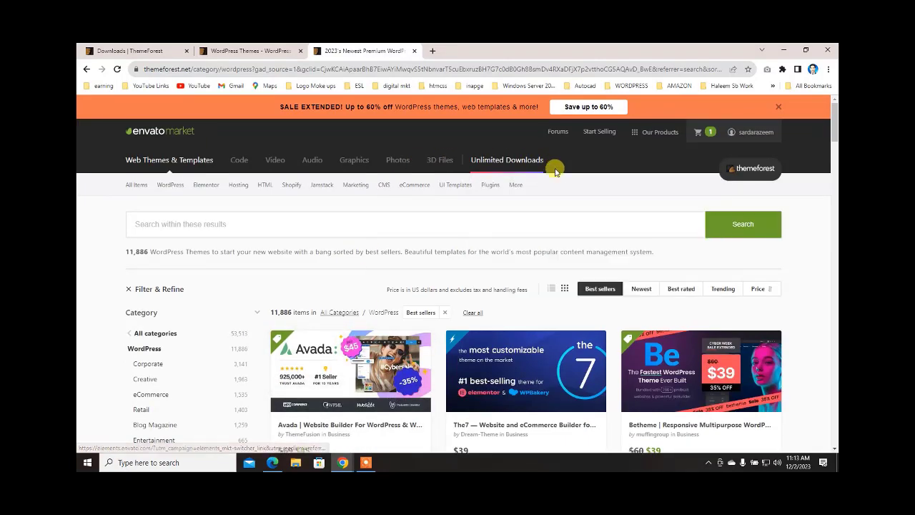
{"action": "mouse_move", "coordinate": [517, 170]}
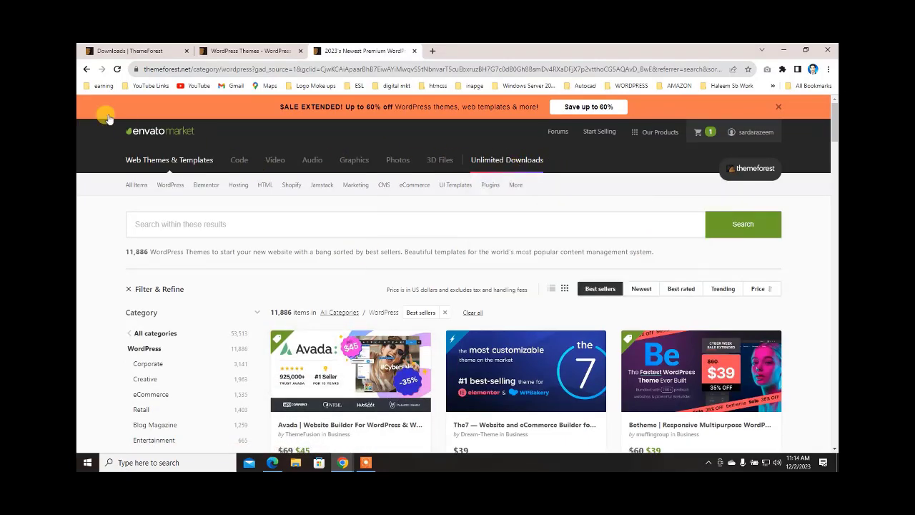
{"action": "mouse_move", "coordinate": [723, 136]}
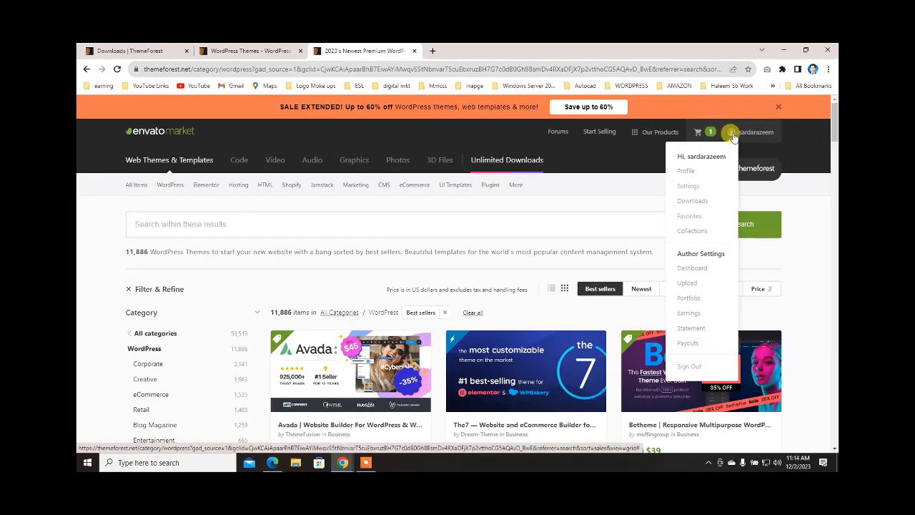
- Close the older WordPress Themes and Downloads tabs, keeping only the best-sellers listing open
{"action": "left_click", "coordinate": [236, 50]}
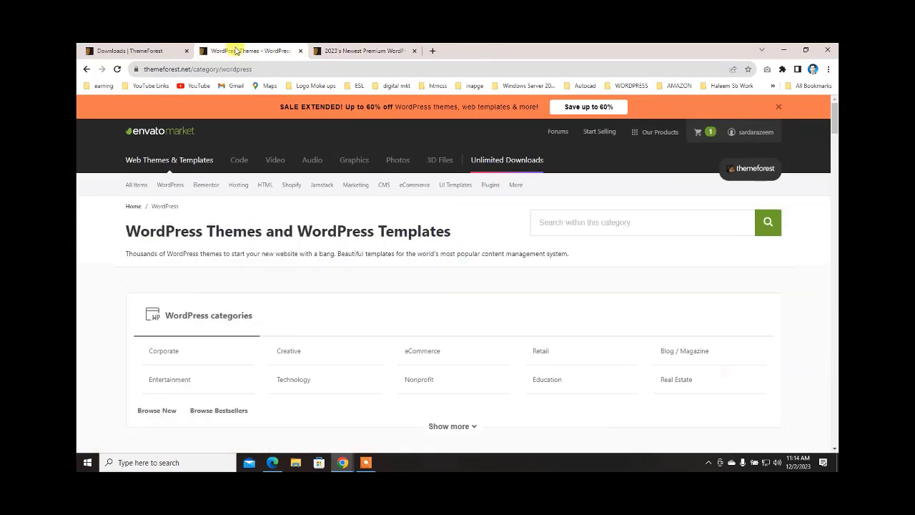
{"action": "left_click", "coordinate": [300, 51]}
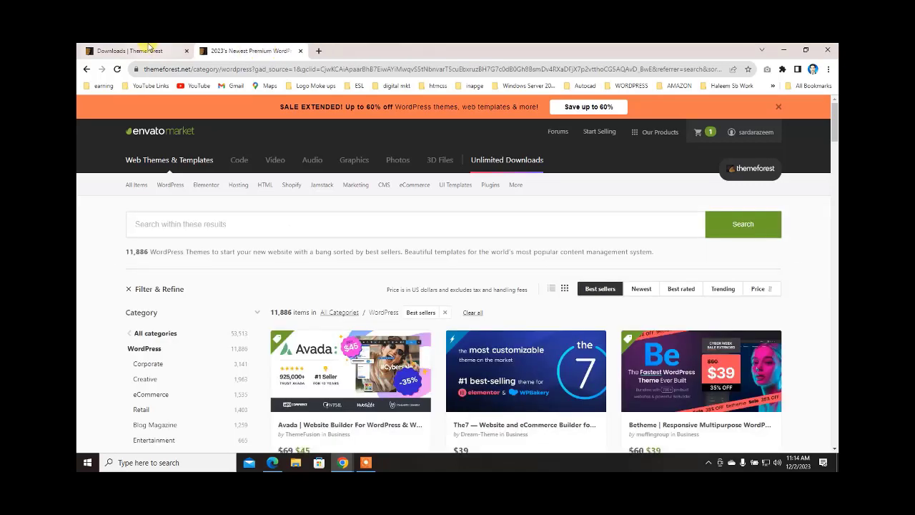
{"action": "left_click", "coordinate": [149, 47]}
{"action": "left_click", "coordinate": [185, 51]}
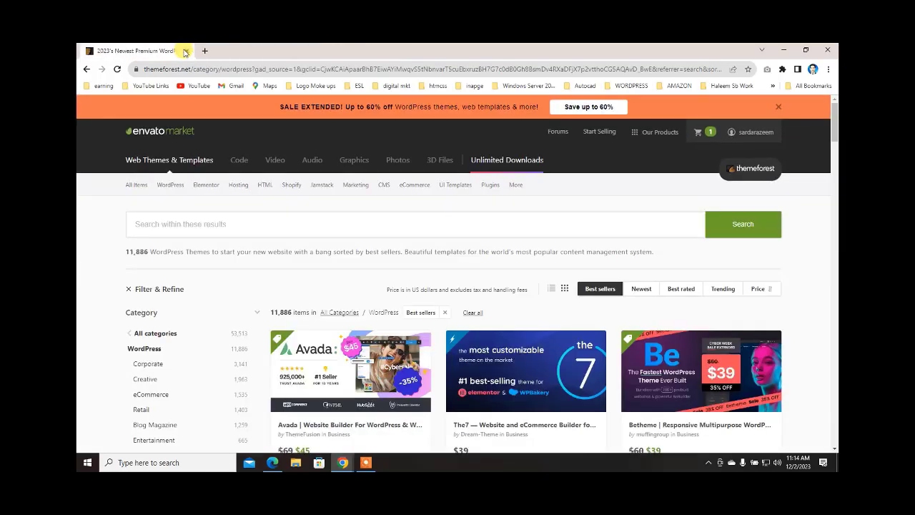
- Open the item page of the Avada website builder theme and dismiss the membership badge message
{"action": "scroll", "coordinate": [649, 289], "scroll_direction": "down", "scroll_amount": 3}
{"action": "left_click", "coordinate": [315, 188]}
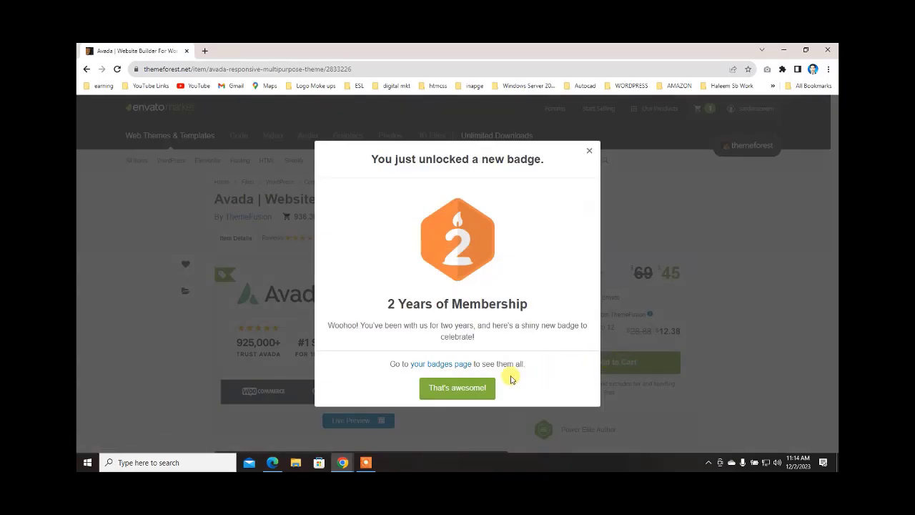
{"action": "left_click", "coordinate": [589, 151]}
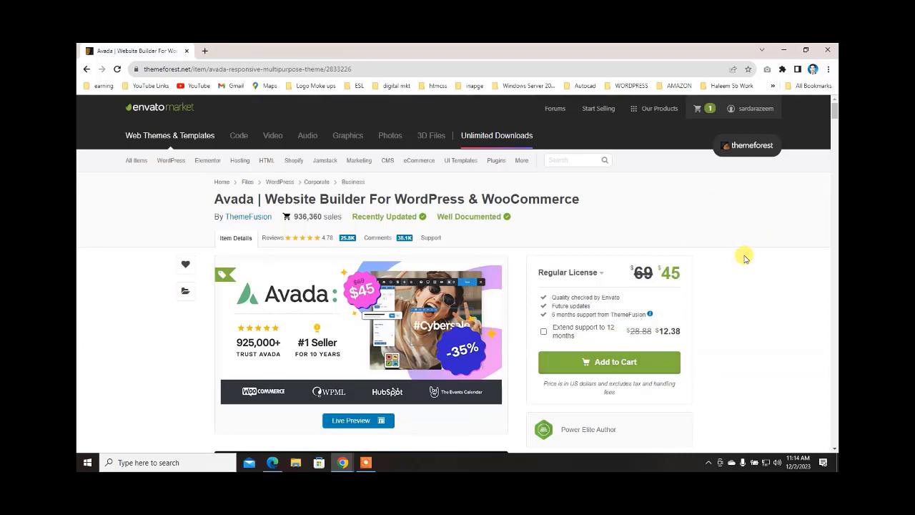
- Open the account's Downloads page and review the purchased items available for download
{"action": "mouse_move", "coordinate": [749, 113]}
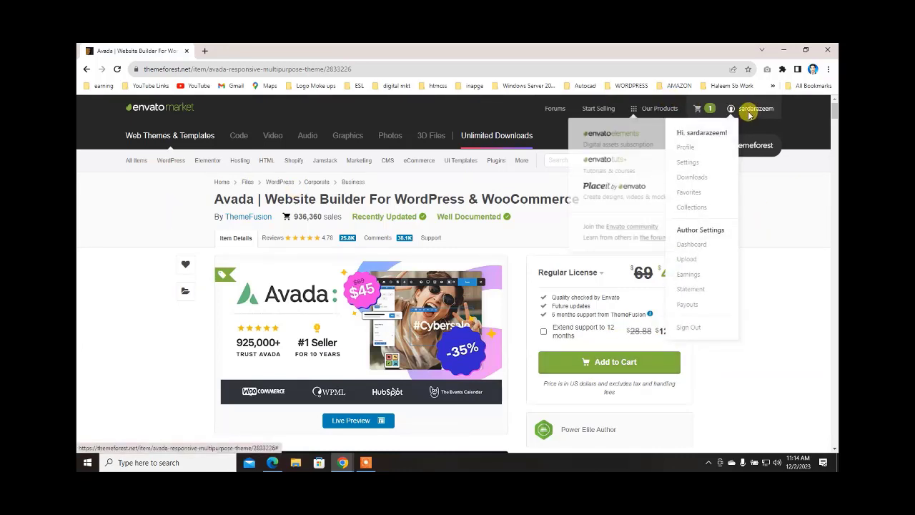
{"action": "left_click", "coordinate": [749, 113]}
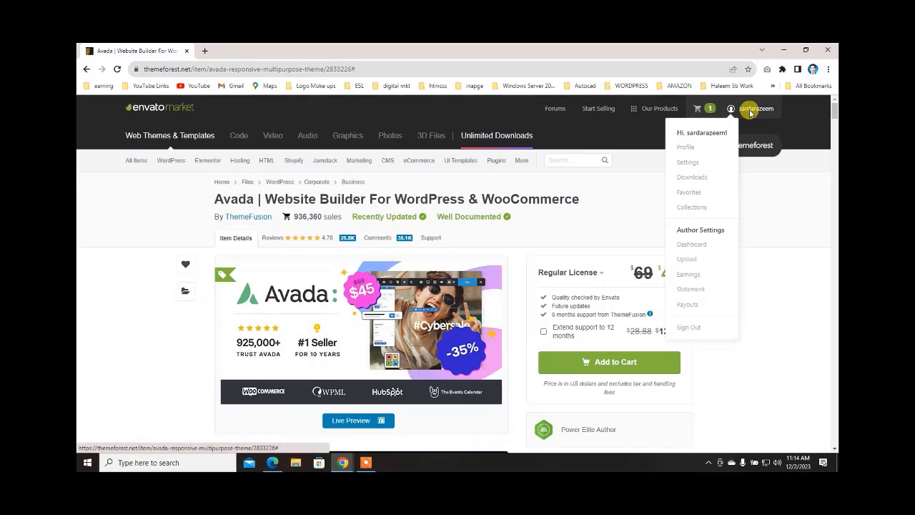
{"action": "left_click", "coordinate": [691, 179]}
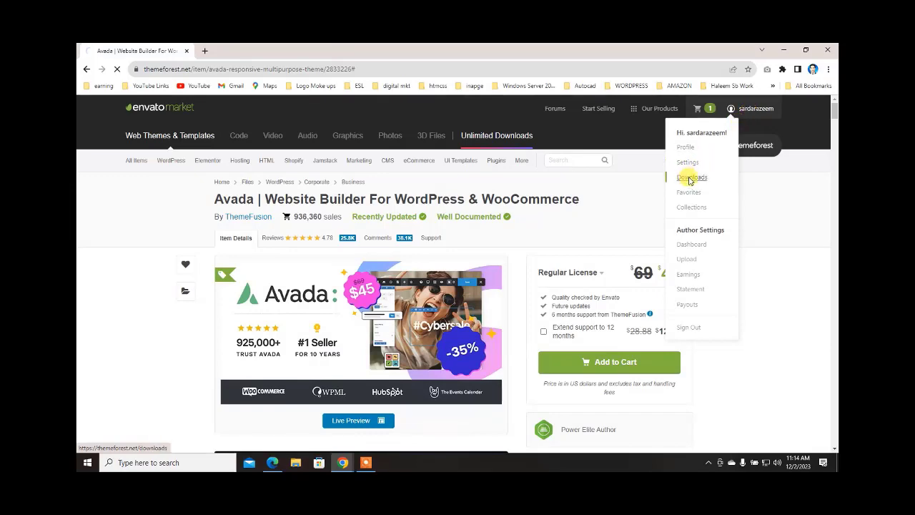
{"action": "scroll", "coordinate": [278, 401], "scroll_direction": "down", "scroll_amount": 2}
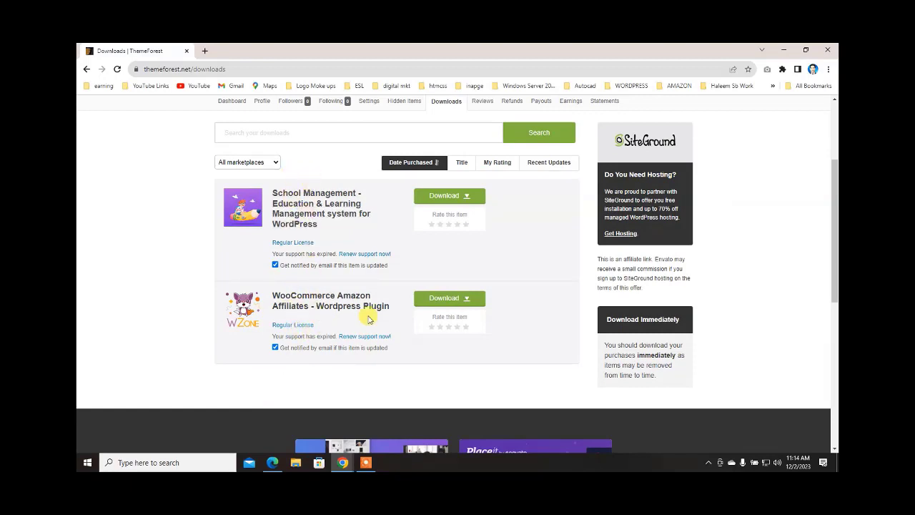
{"action": "scroll", "coordinate": [203, 296], "scroll_direction": "up", "scroll_amount": 2}
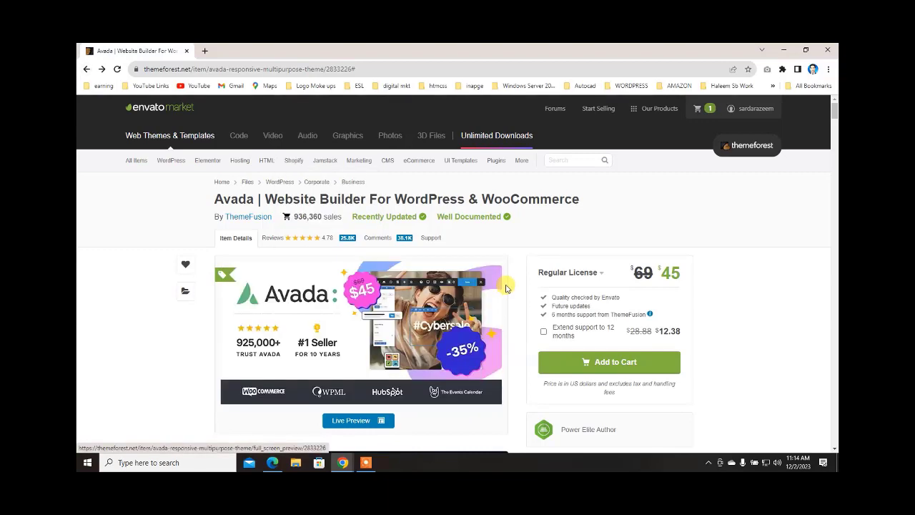
- Examine the description, compatibility and supported software versions on the Avada theme's item page
{"action": "scroll", "coordinate": [492, 282], "scroll_direction": "down", "scroll_amount": 6}
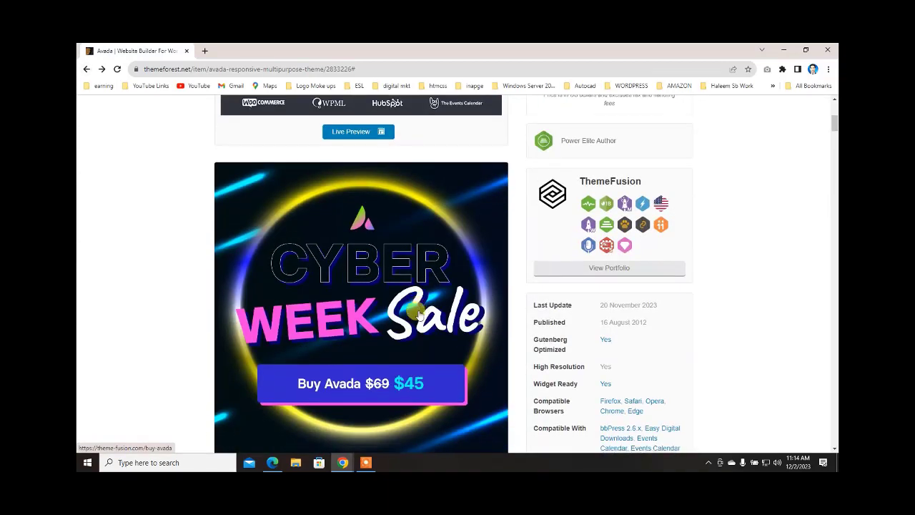
{"action": "scroll", "coordinate": [410, 314], "scroll_direction": "down", "scroll_amount": 6}
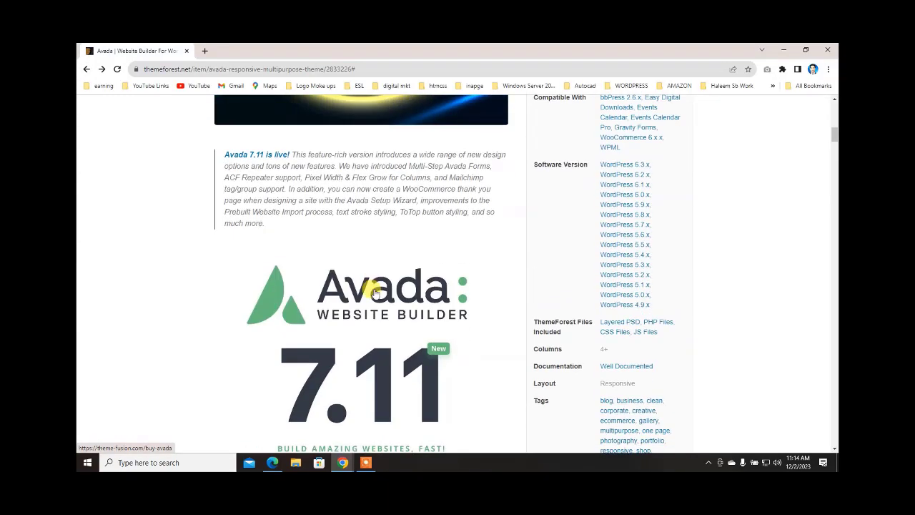
{"action": "scroll", "coordinate": [367, 306], "scroll_direction": "up", "scroll_amount": 6}
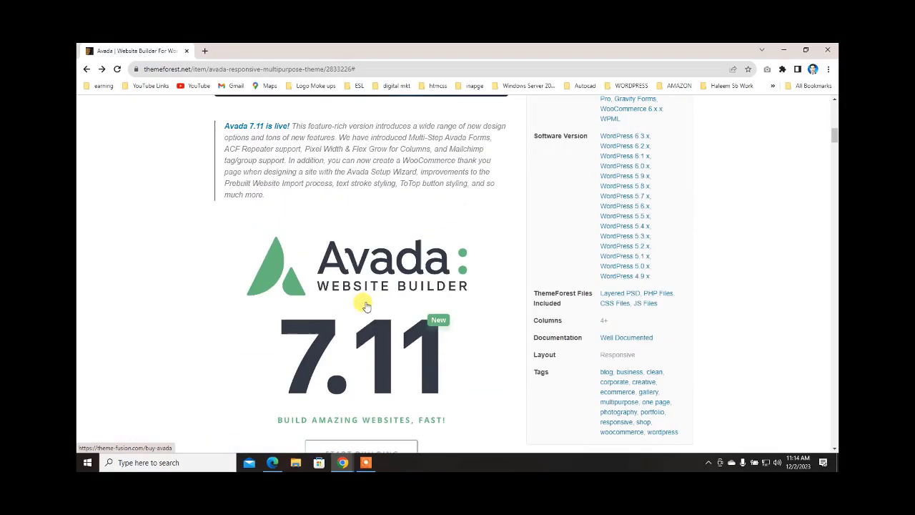
{"action": "left_click", "coordinate": [85, 68]}
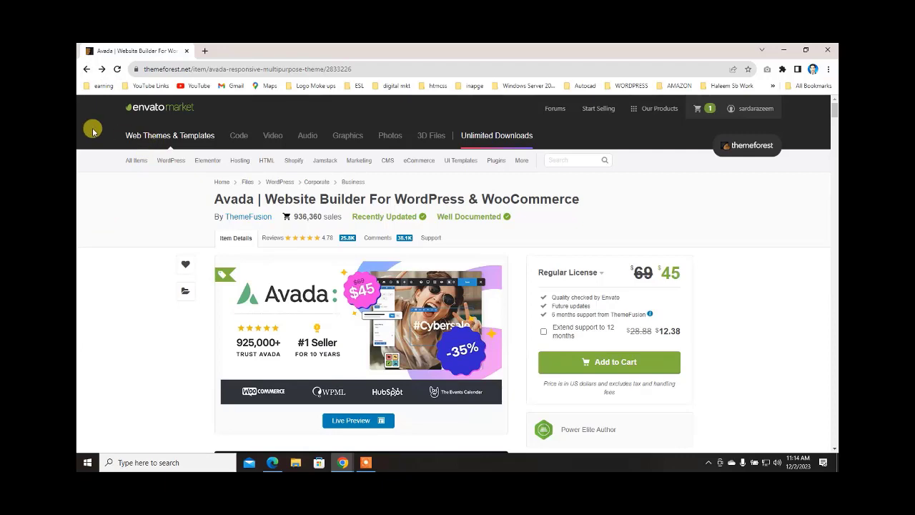
- Minimize the ThemeForest window, switch to the browser window with the itshop WordPress dashboard and look over its sections
{"action": "left_click", "coordinate": [785, 52]}
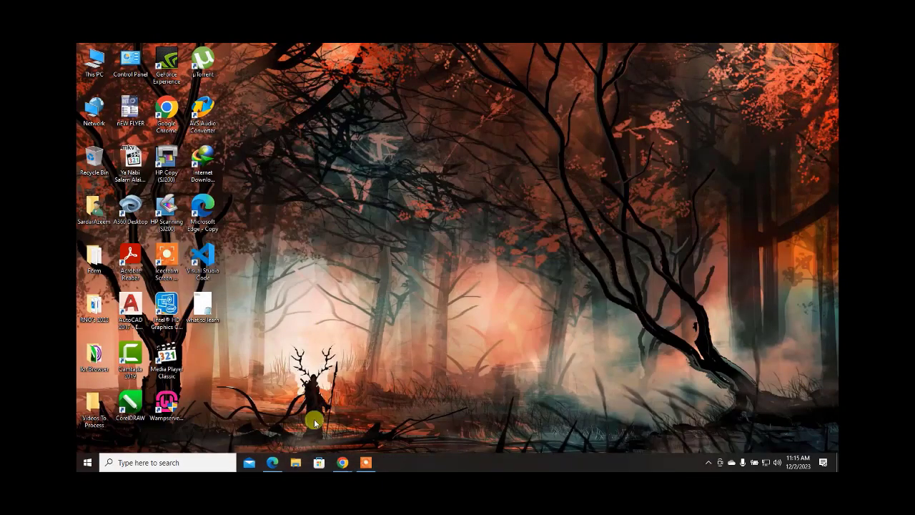
{"action": "mouse_move", "coordinate": [342, 463]}
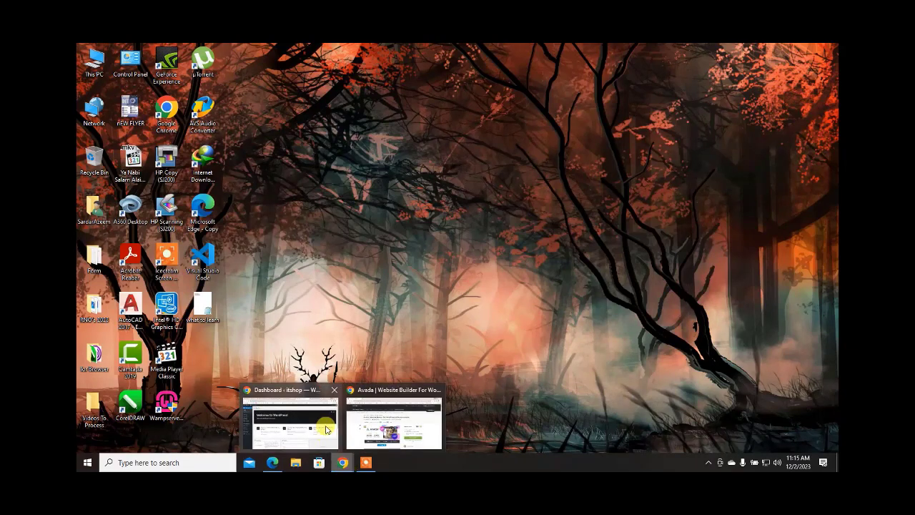
{"action": "mouse_move", "coordinate": [326, 429]}
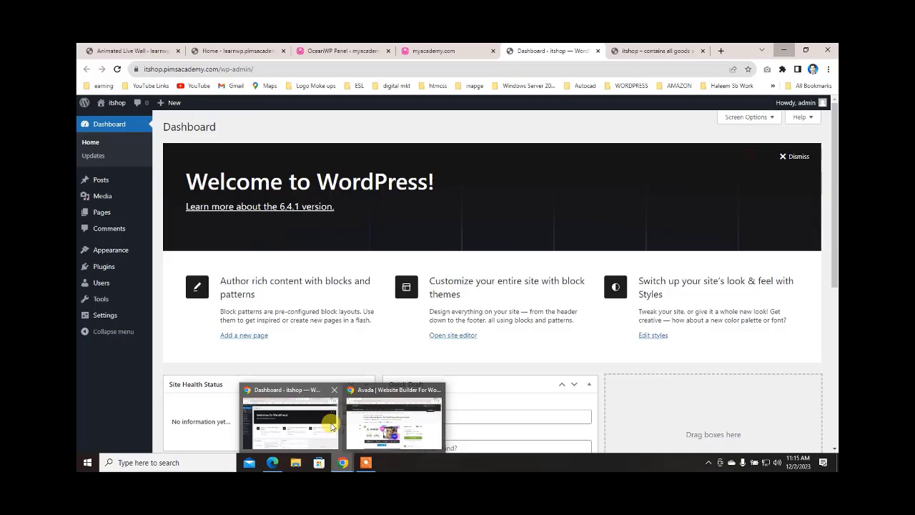
{"action": "left_click", "coordinate": [294, 422]}
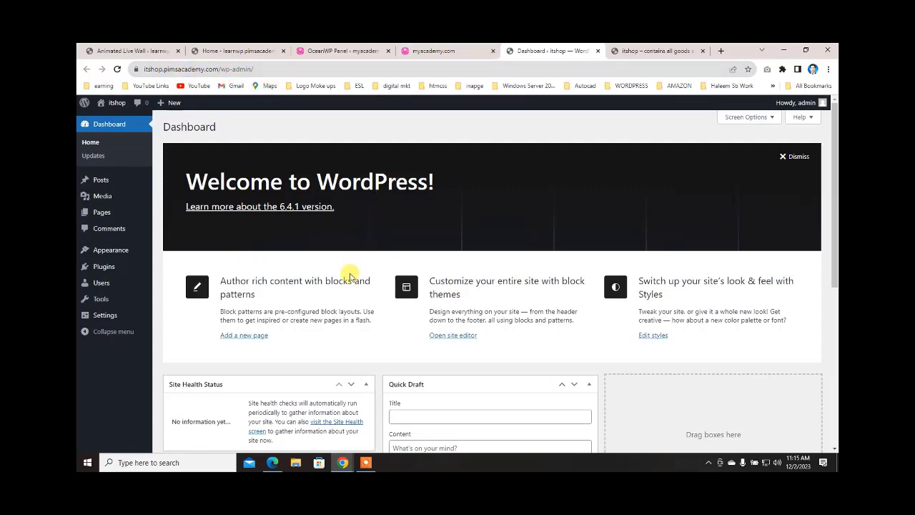
{"action": "scroll", "coordinate": [333, 350], "scroll_direction": "down", "scroll_amount": 2}
{"action": "scroll", "coordinate": [343, 352], "scroll_direction": "down", "scroll_amount": 2}
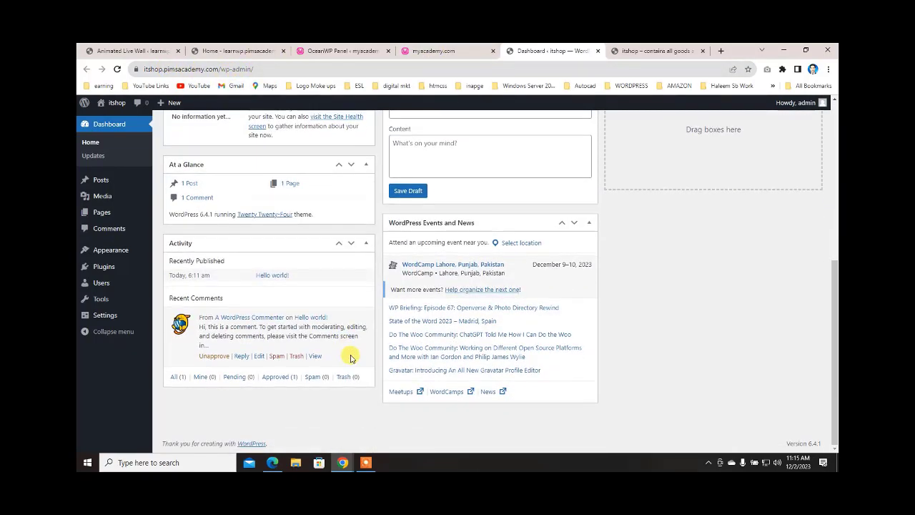
{"action": "scroll", "coordinate": [472, 340], "scroll_direction": "up", "scroll_amount": 3}
{"action": "scroll", "coordinate": [483, 331], "scroll_direction": "up", "scroll_amount": 1}
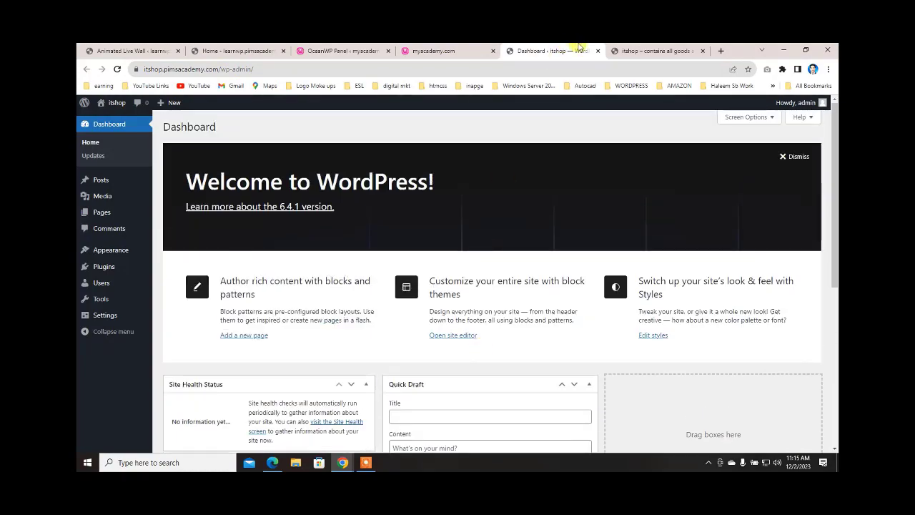
- Open the itshop site's front page and look through its sections down to the subscriber sign-up area
{"action": "left_click", "coordinate": [633, 50]}
{"action": "scroll", "coordinate": [368, 201], "scroll_direction": "down", "scroll_amount": 5}
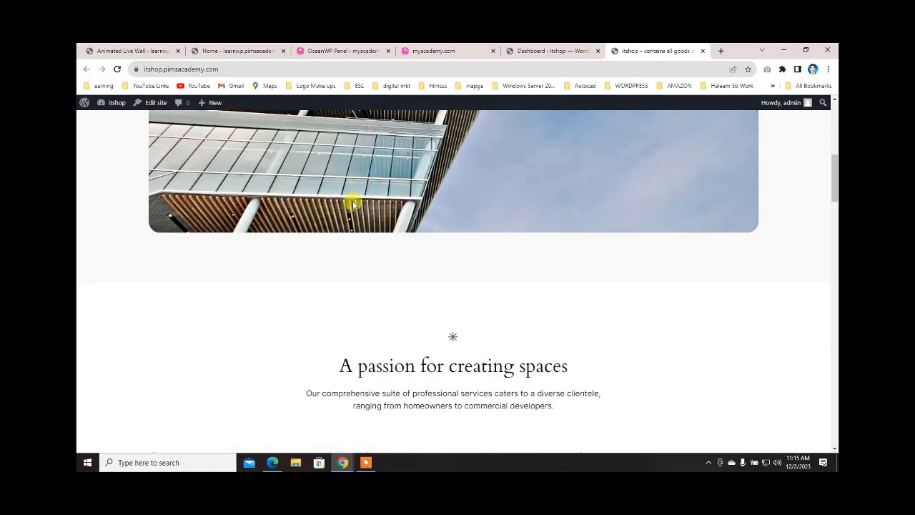
{"action": "scroll", "coordinate": [353, 205], "scroll_direction": "down", "scroll_amount": 15}
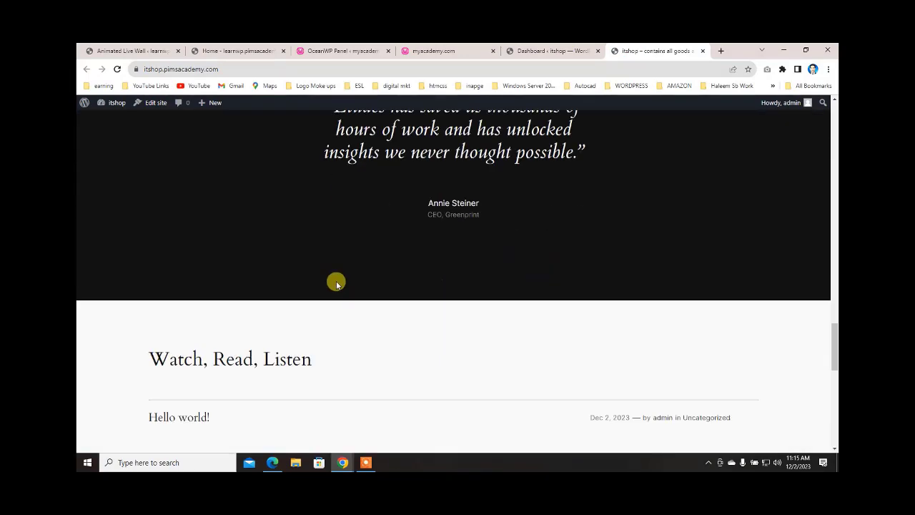
{"action": "scroll", "coordinate": [370, 293], "scroll_direction": "down", "scroll_amount": 8}
{"action": "scroll", "coordinate": [405, 344], "scroll_direction": "up", "scroll_amount": 4}
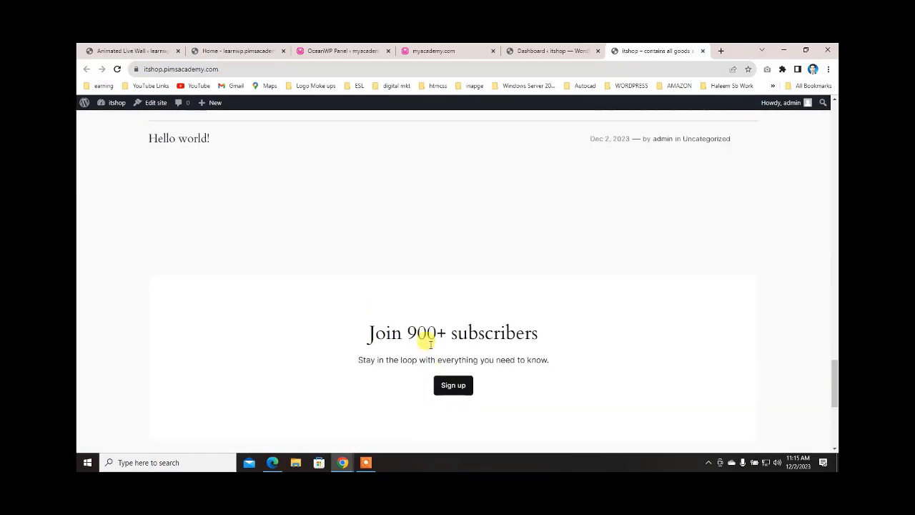
{"action": "scroll", "coordinate": [429, 344], "scroll_direction": "up", "scroll_amount": 16}
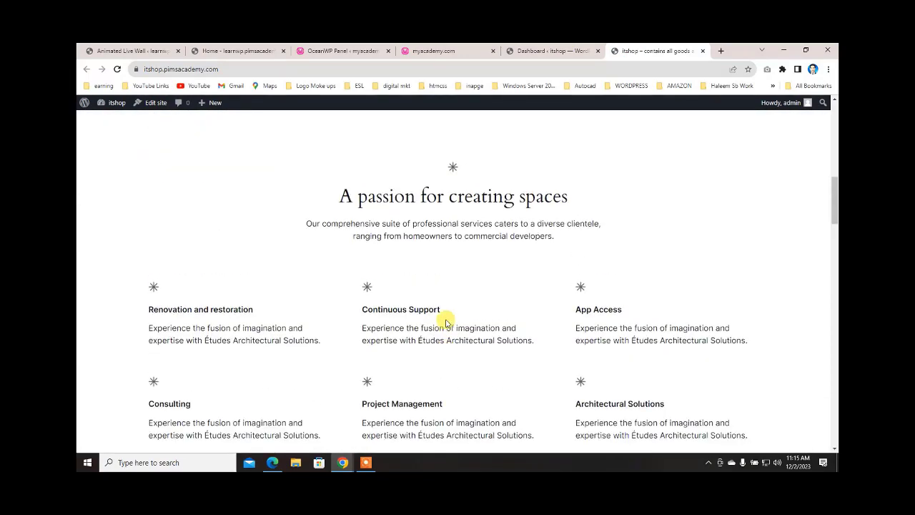
- Return to the itshop WordPress dashboard and open the list of installed themes
{"action": "left_click", "coordinate": [532, 51]}
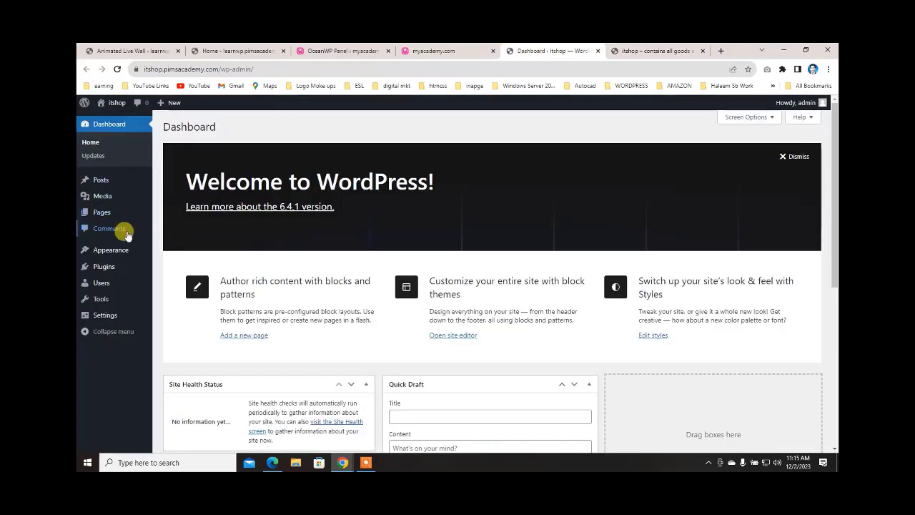
{"action": "mouse_move", "coordinate": [123, 253]}
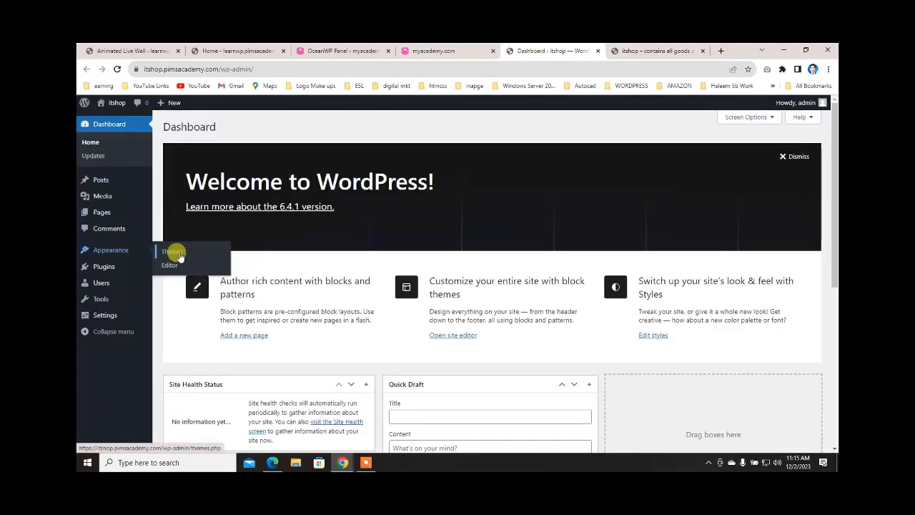
{"action": "left_click", "coordinate": [179, 256]}
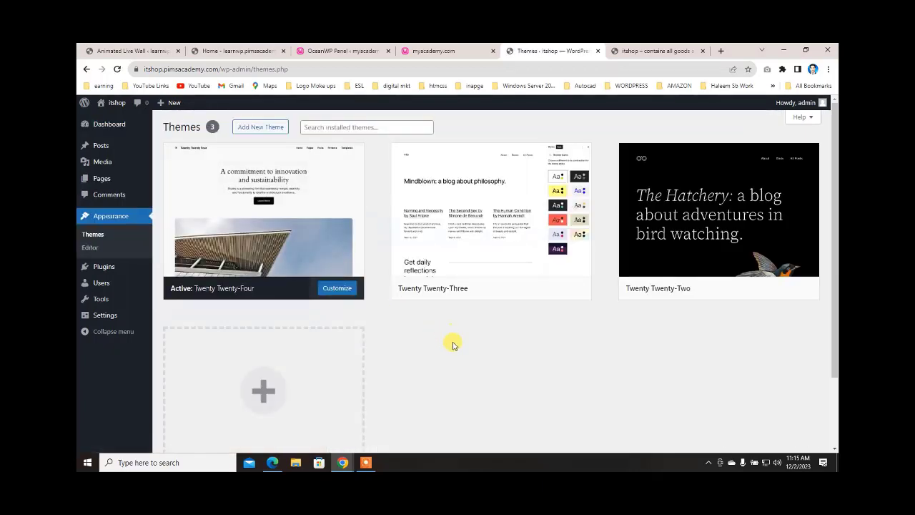
{"action": "scroll", "coordinate": [471, 372], "scroll_direction": "down", "scroll_amount": 1}
{"action": "scroll", "coordinate": [443, 372], "scroll_direction": "up", "scroll_amount": 1}
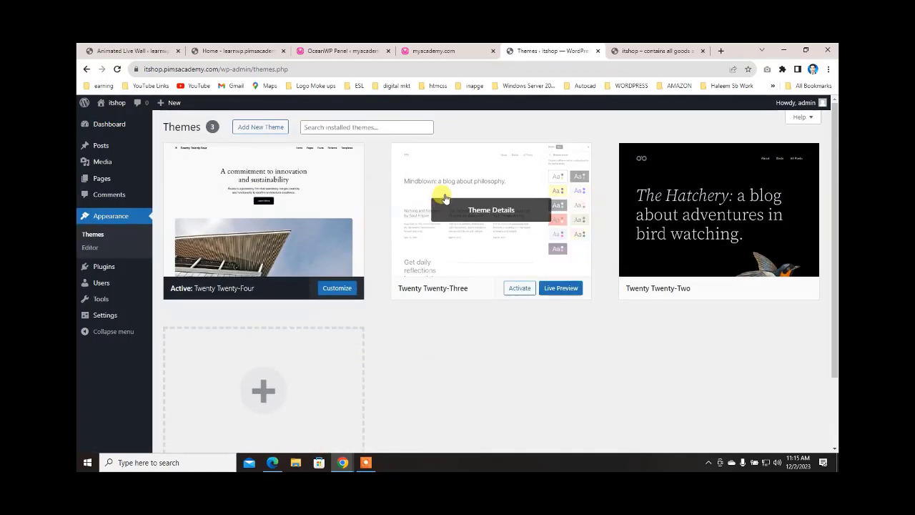
- Delete the installed Twenty Twenty-Three theme from its details view
{"action": "left_click", "coordinate": [406, 214]}
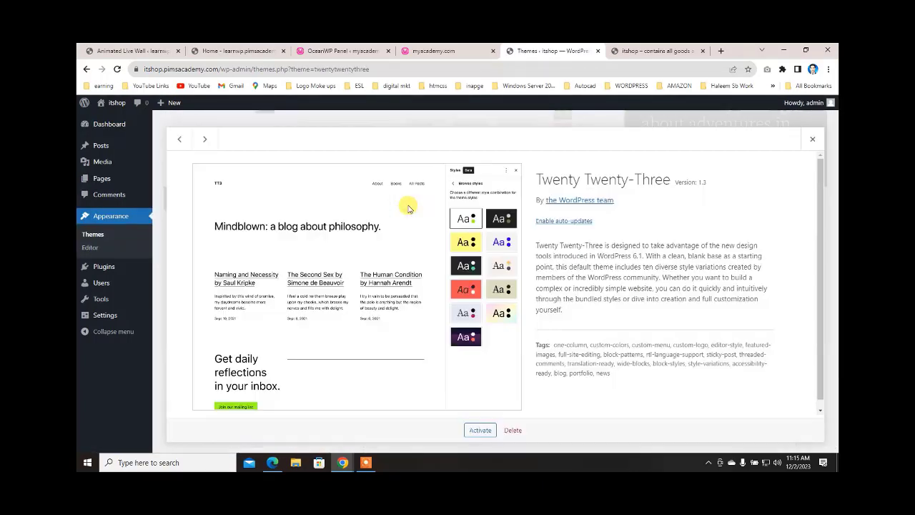
{"action": "left_click", "coordinate": [514, 431]}
{"action": "left_click", "coordinate": [500, 141]}
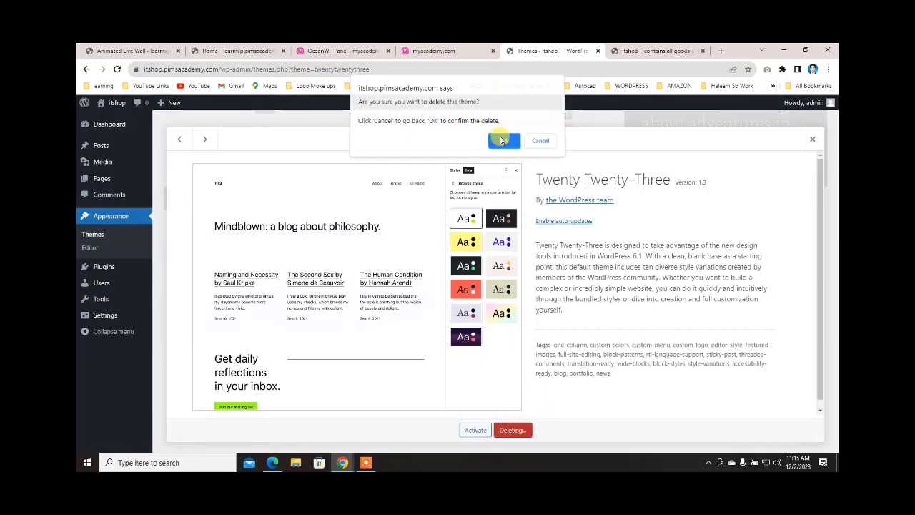
- Delete the installed Twenty Twenty-Two theme from its details view
{"action": "left_click", "coordinate": [465, 189]}
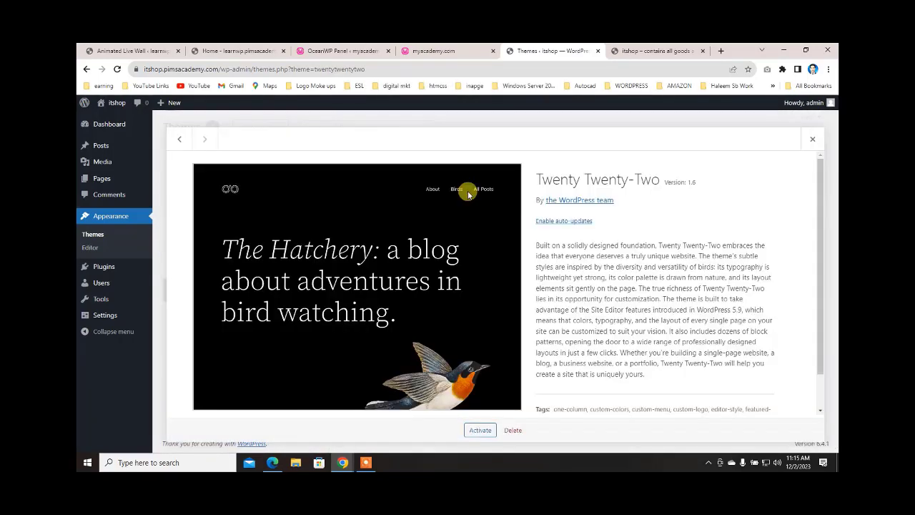
{"action": "left_click", "coordinate": [513, 430]}
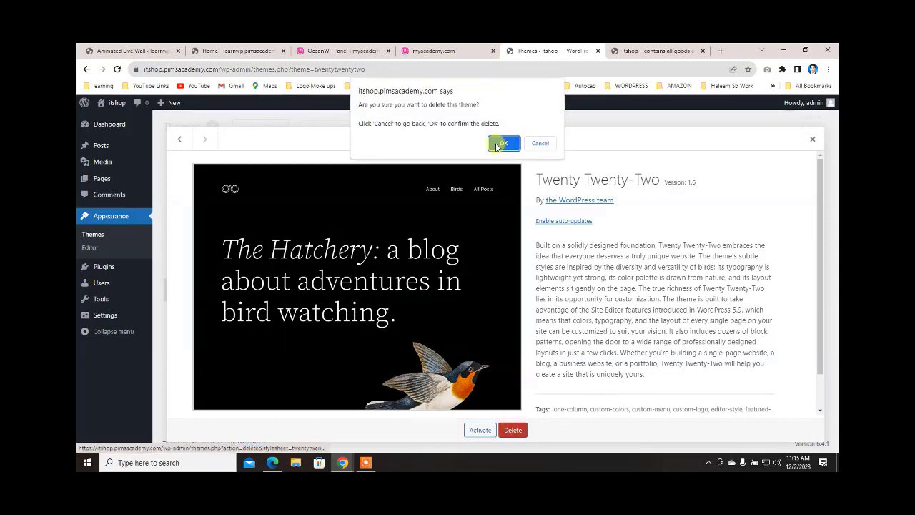
{"action": "left_click", "coordinate": [499, 143]}
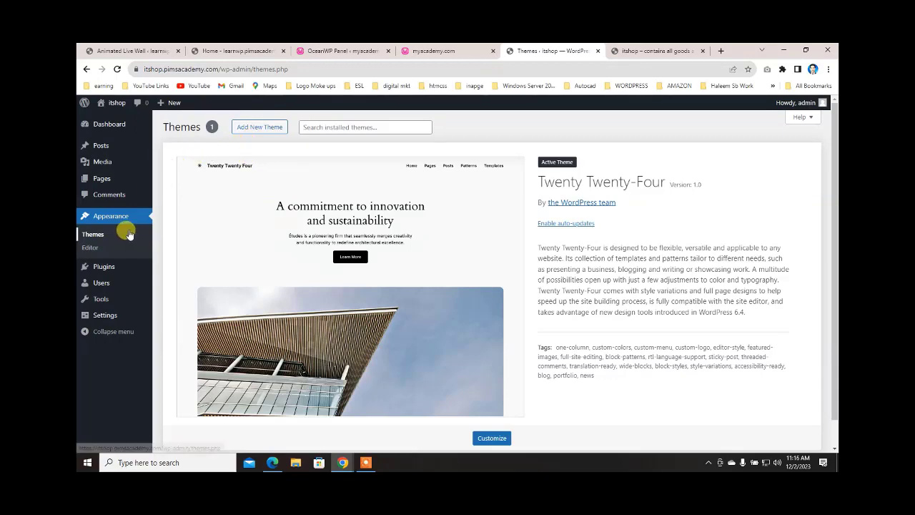
- Start adding a new theme and bring up the form for uploading a theme in .zip format
{"action": "left_click", "coordinate": [258, 128]}
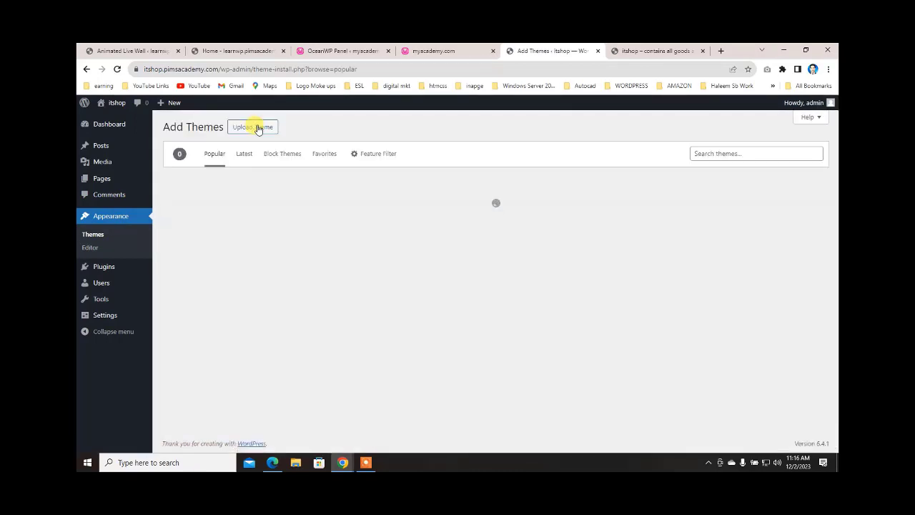
{"action": "left_click", "coordinate": [707, 156]}
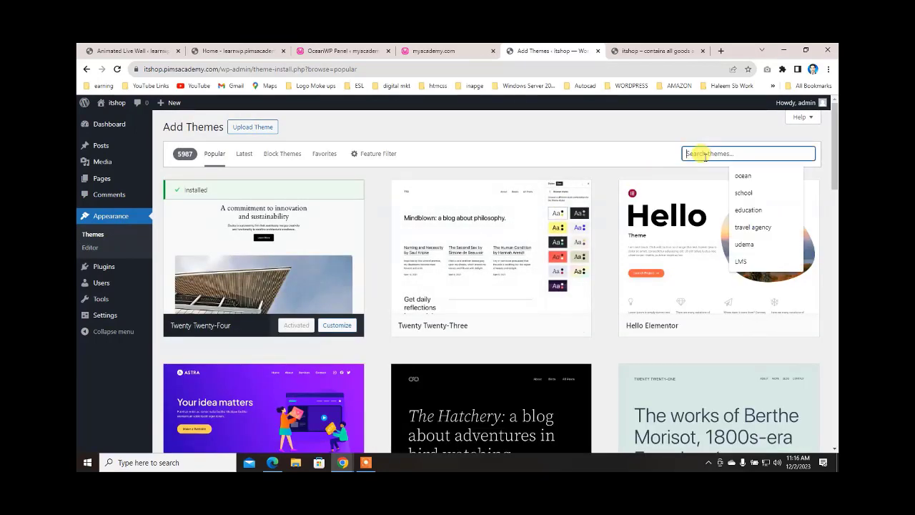
{"action": "left_click", "coordinate": [238, 126]}
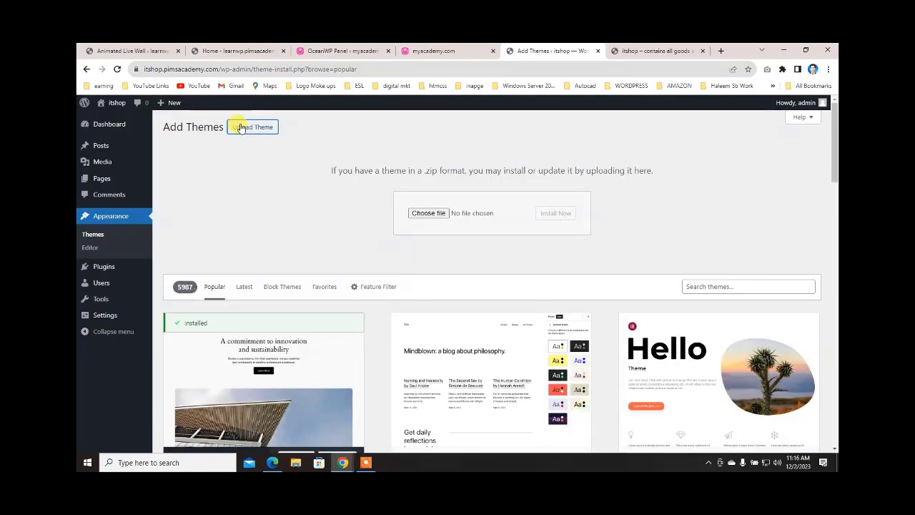
- Browse for the theme file to upload in the WordPress Themes folder inside My Data on the D: drive
{"action": "left_click", "coordinate": [428, 216]}
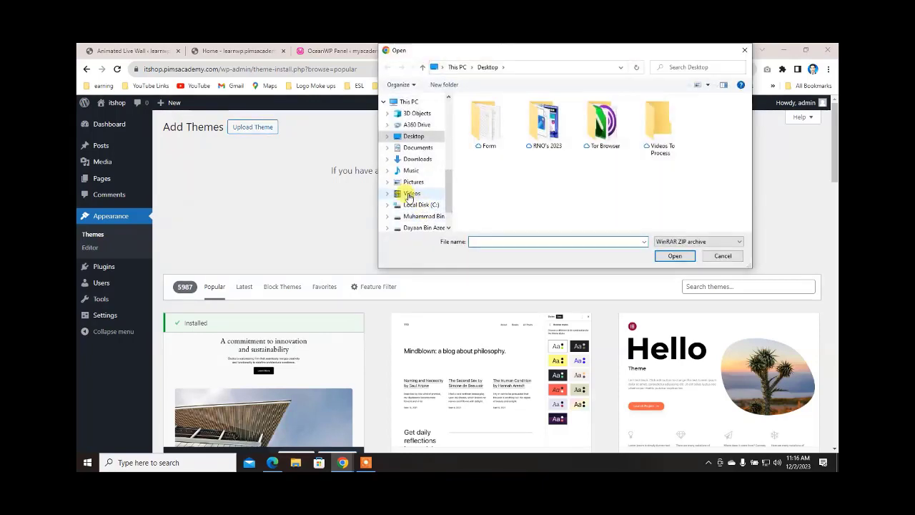
{"action": "left_click", "coordinate": [408, 217]}
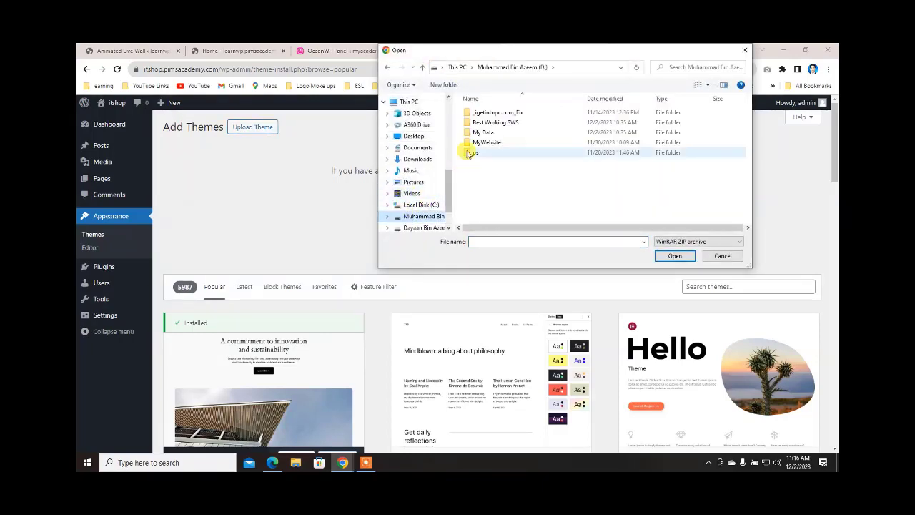
{"action": "double_click", "coordinate": [483, 132]}
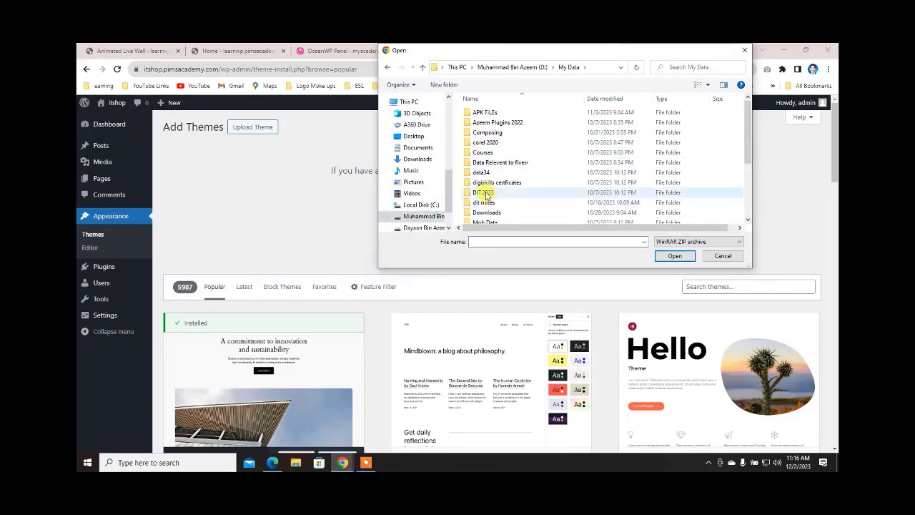
{"action": "scroll", "coordinate": [494, 182], "scroll_direction": "down", "scroll_amount": 2}
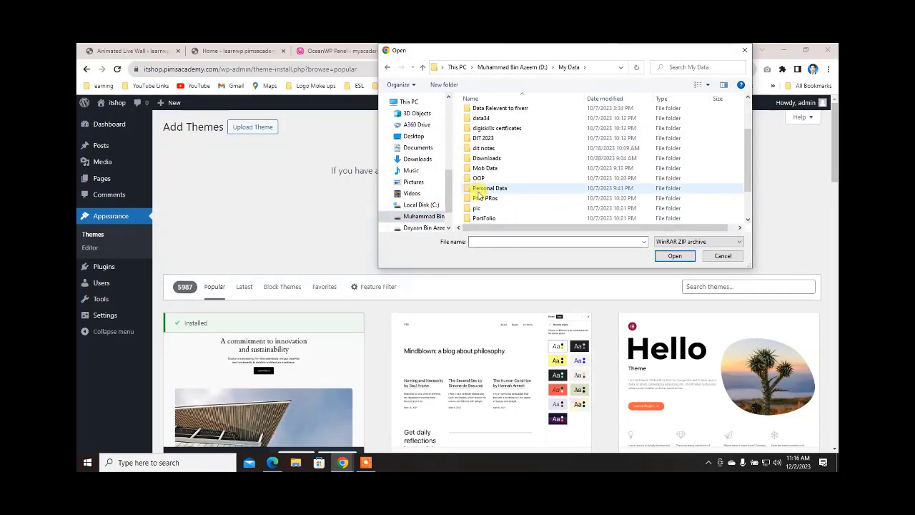
{"action": "scroll", "coordinate": [516, 168], "scroll_direction": "down", "scroll_amount": 1}
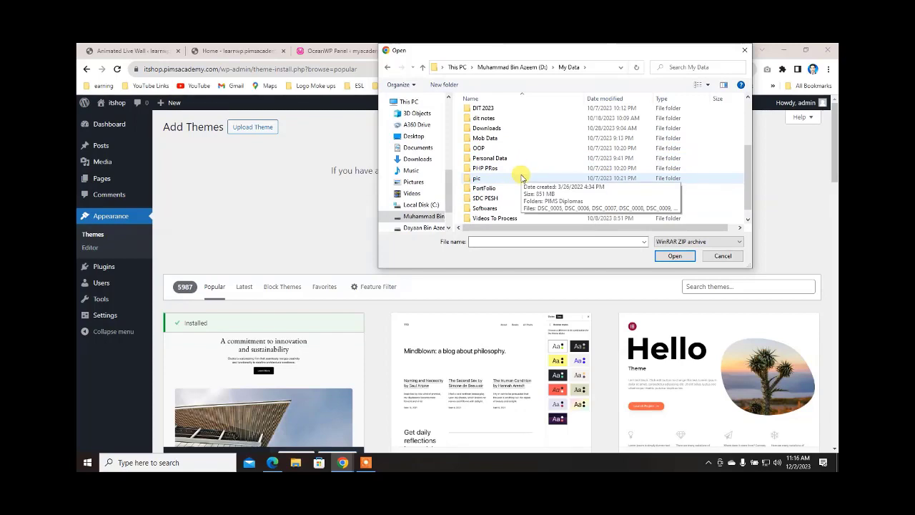
{"action": "scroll", "coordinate": [495, 193], "scroll_direction": "down", "scroll_amount": 1}
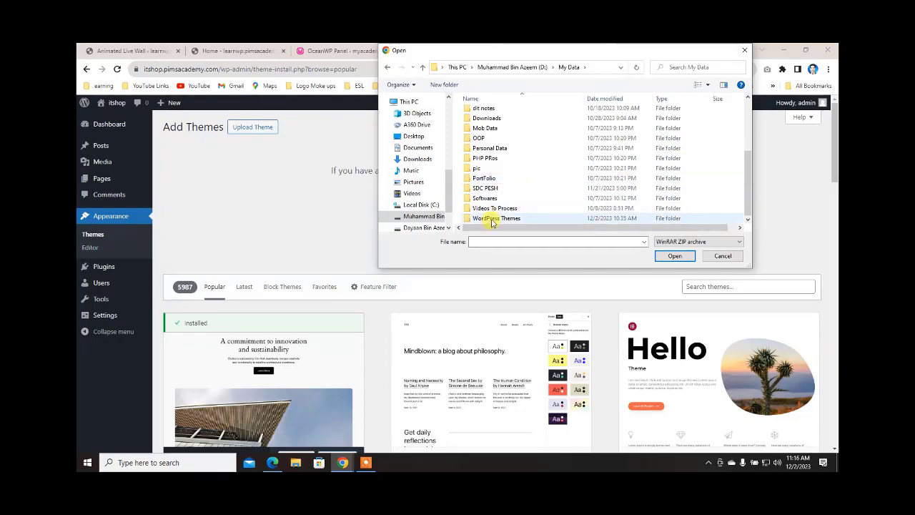
{"action": "double_click", "coordinate": [491, 219]}
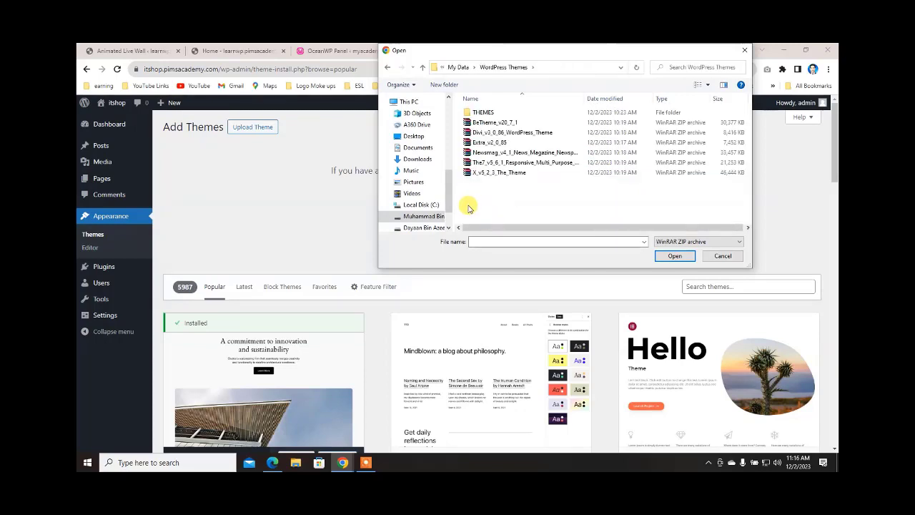
- Look over the available theme archives and choose BeTheme_v20_7_1 as the file to upload
{"action": "left_click", "coordinate": [469, 123]}
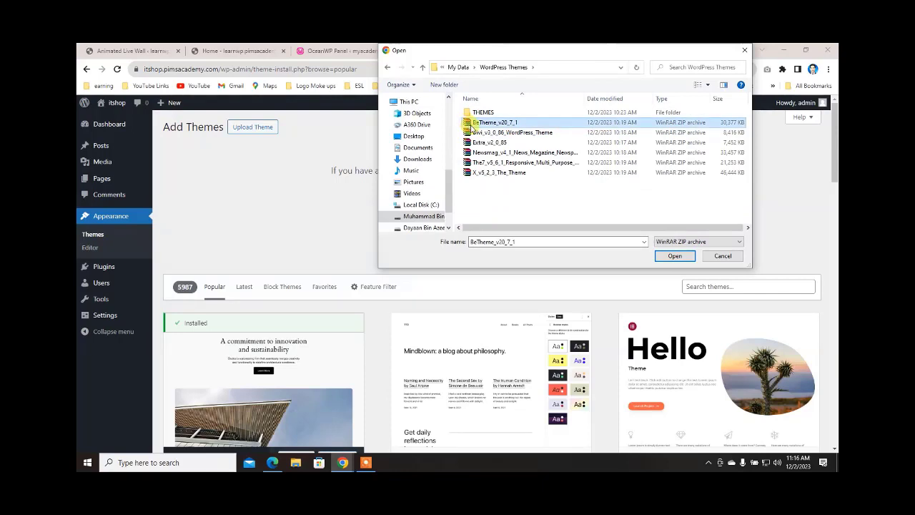
{"action": "left_click", "coordinate": [470, 133]}
{"action": "left_click", "coordinate": [472, 143]}
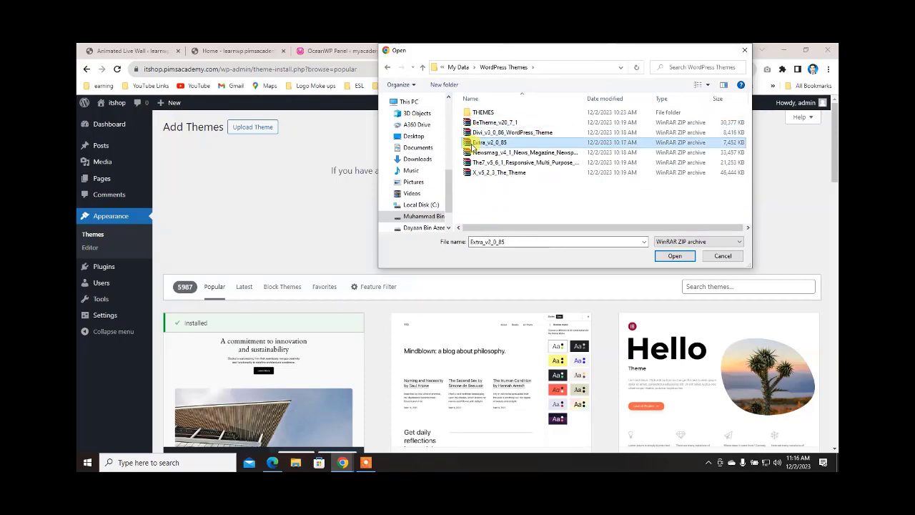
{"action": "left_click", "coordinate": [475, 152]}
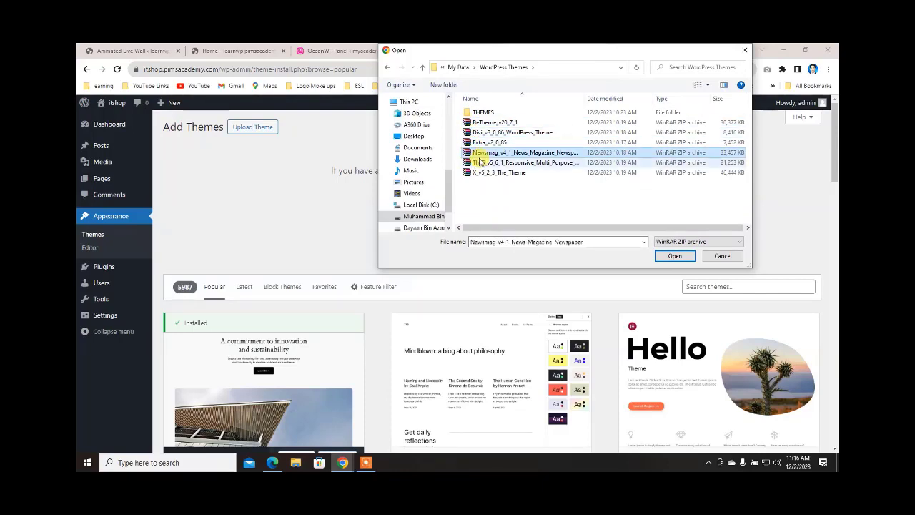
{"action": "left_click", "coordinate": [474, 173]}
{"action": "left_click", "coordinate": [487, 133]}
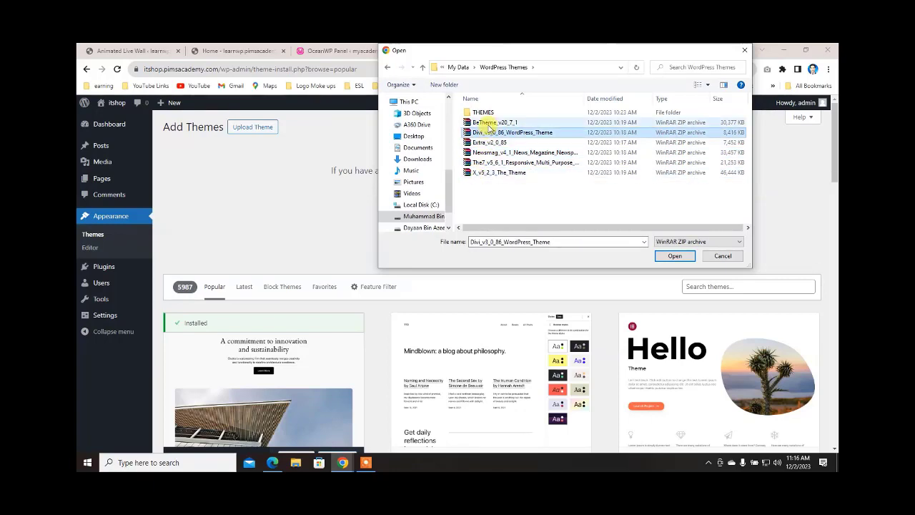
{"action": "left_click", "coordinate": [492, 123]}
{"action": "left_click", "coordinate": [674, 256]}
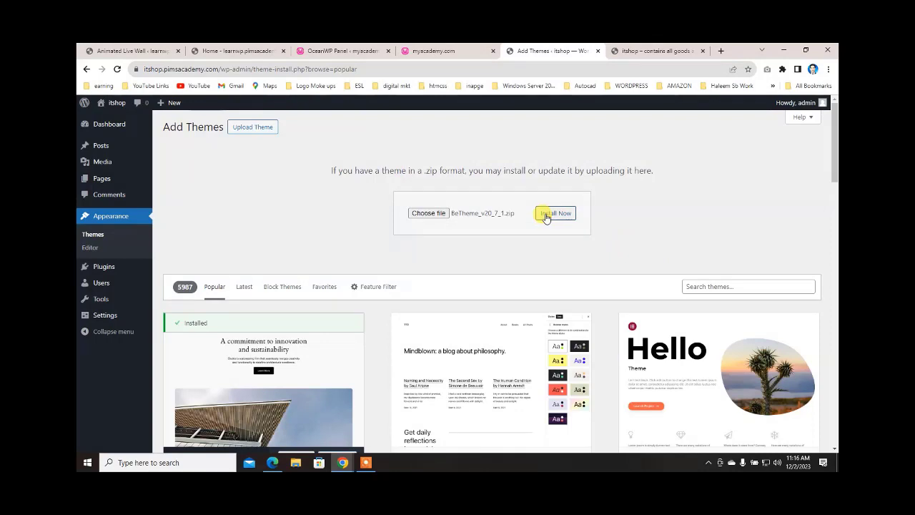
{"action": "left_click", "coordinate": [234, 127]}
{"action": "left_click", "coordinate": [235, 127]}
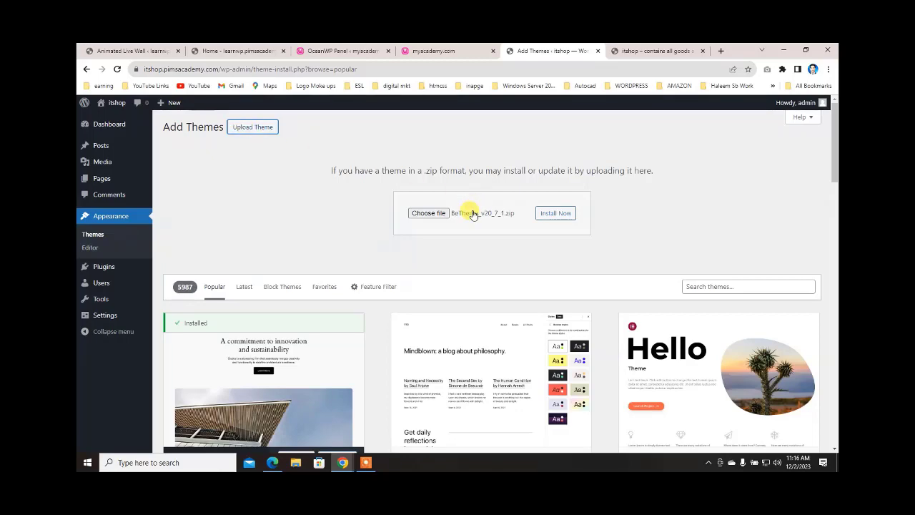
- Minimize the browser and open the WordPress Themes folder inside My Data on the D: drive in File Explorer
{"action": "left_click", "coordinate": [783, 51]}
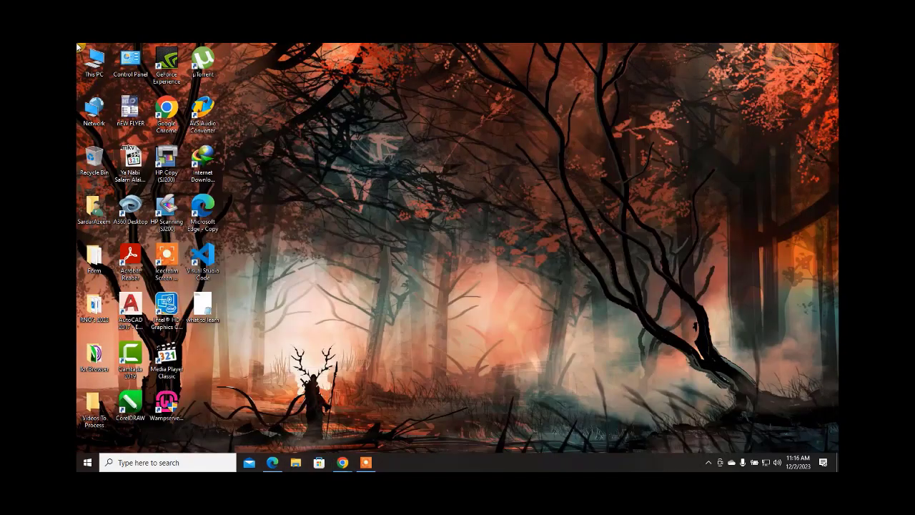
{"action": "double_click", "coordinate": [93, 60]}
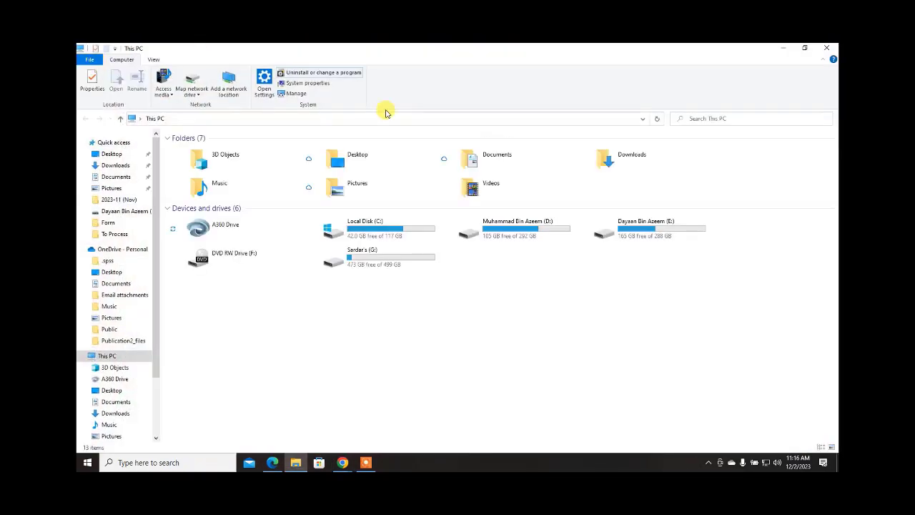
{"action": "double_click", "coordinate": [494, 236]}
{"action": "double_click", "coordinate": [296, 161]}
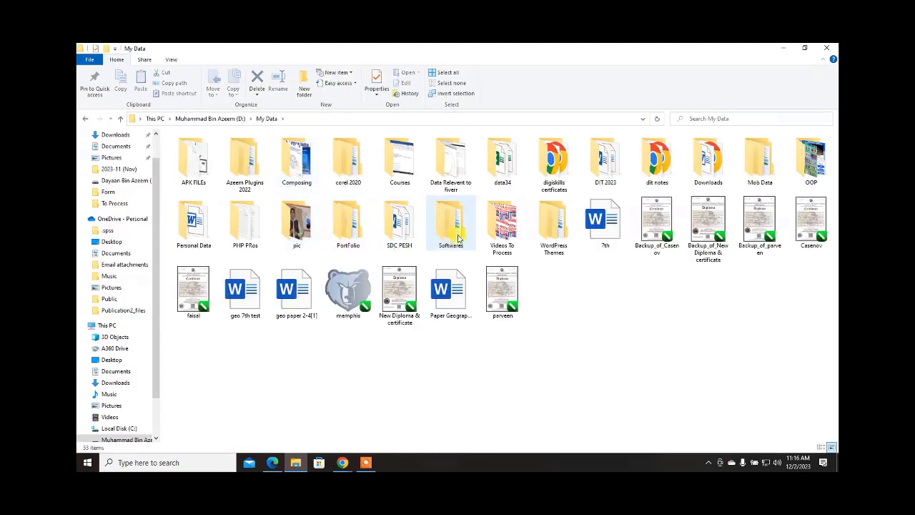
{"action": "double_click", "coordinate": [550, 227]}
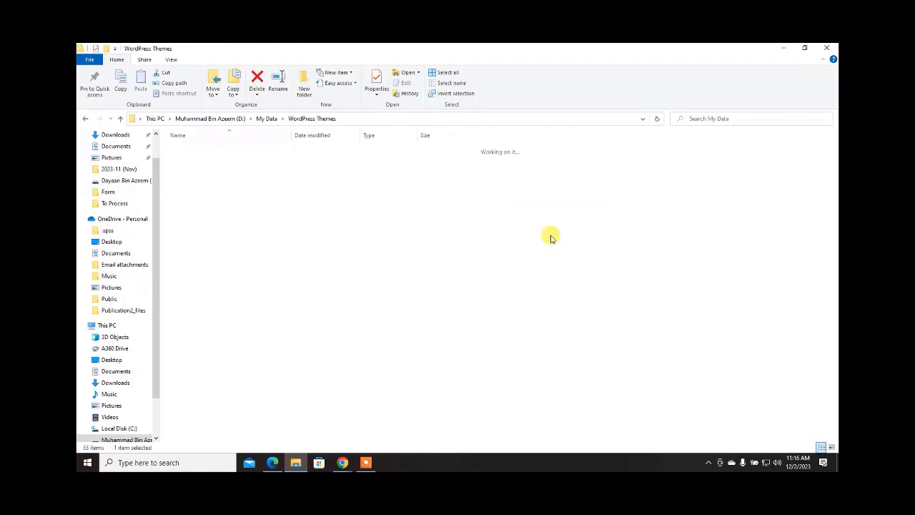
- Display the WordPress Themes folder's contents as large icons and open its THEMES subfolder
{"action": "right_click", "coordinate": [207, 236]}
{"action": "mouse_move", "coordinate": [286, 240]}
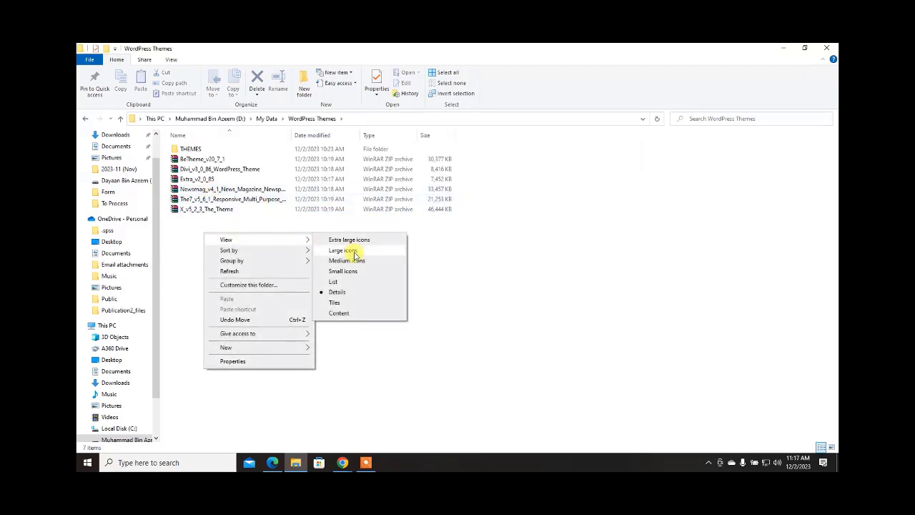
{"action": "left_click", "coordinate": [349, 252]}
{"action": "double_click", "coordinate": [197, 157]}
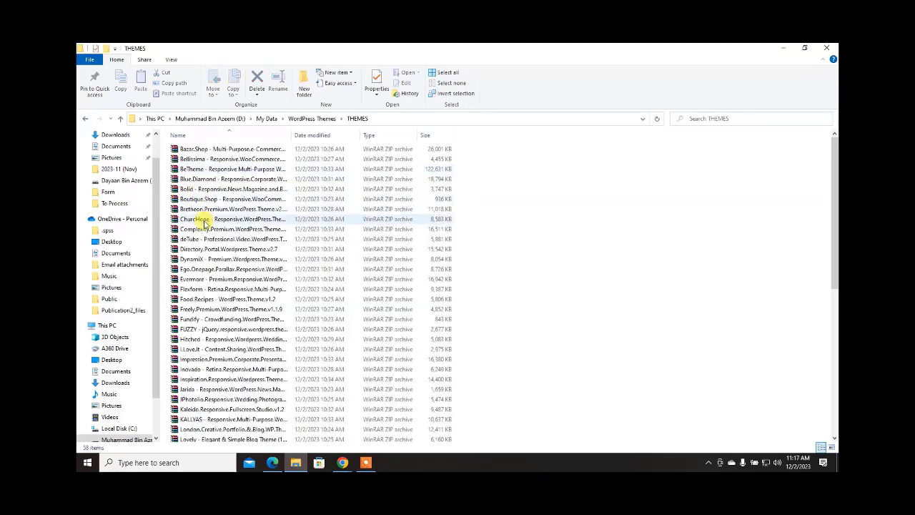
- Display the THEMES folder's contents as large icons and return to the parent WordPress Themes folder
{"action": "right_click", "coordinate": [495, 180]}
{"action": "mouse_move", "coordinate": [563, 187]}
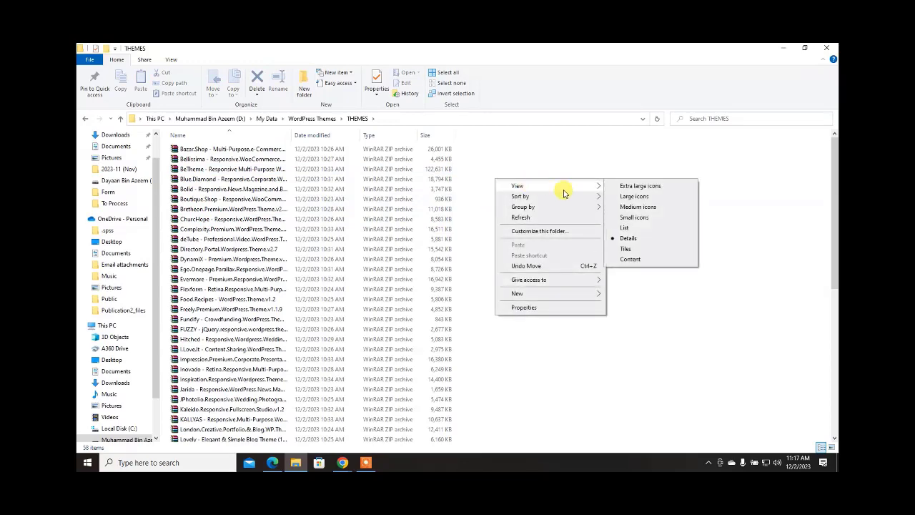
{"action": "left_click", "coordinate": [634, 196]}
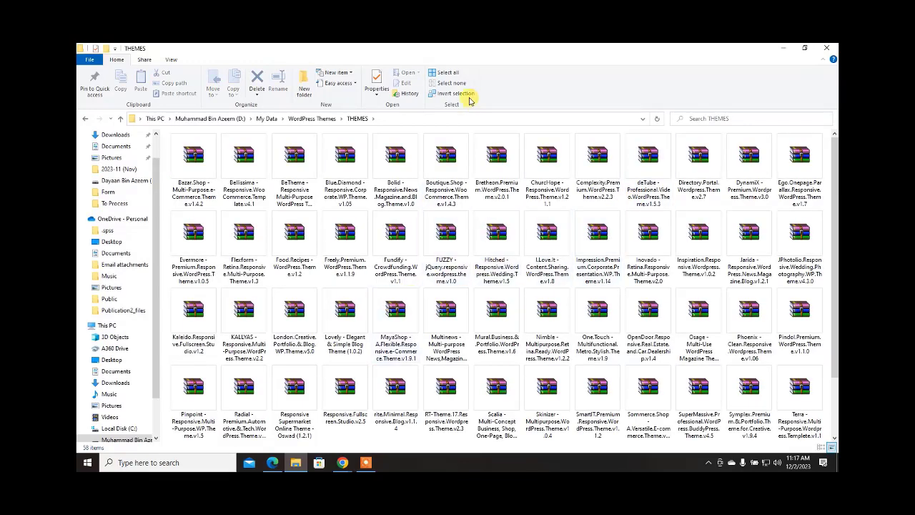
{"action": "left_click", "coordinate": [122, 119]}
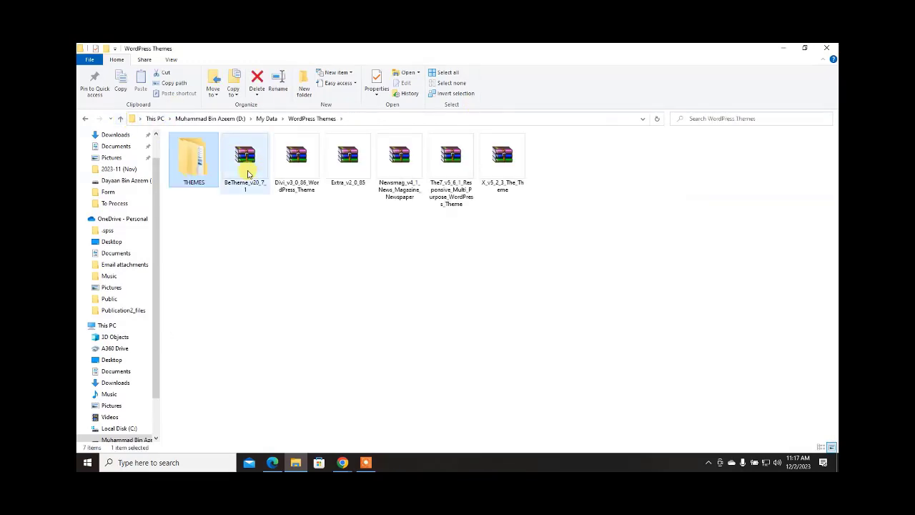
- Inspect the BeTheme_v20_7_1 archive down to its betheme-premium-wordpress-theme folder, looking at the theme zips inside, and close the archive
{"action": "left_click", "coordinate": [246, 174]}
{"action": "double_click", "coordinate": [247, 173]}
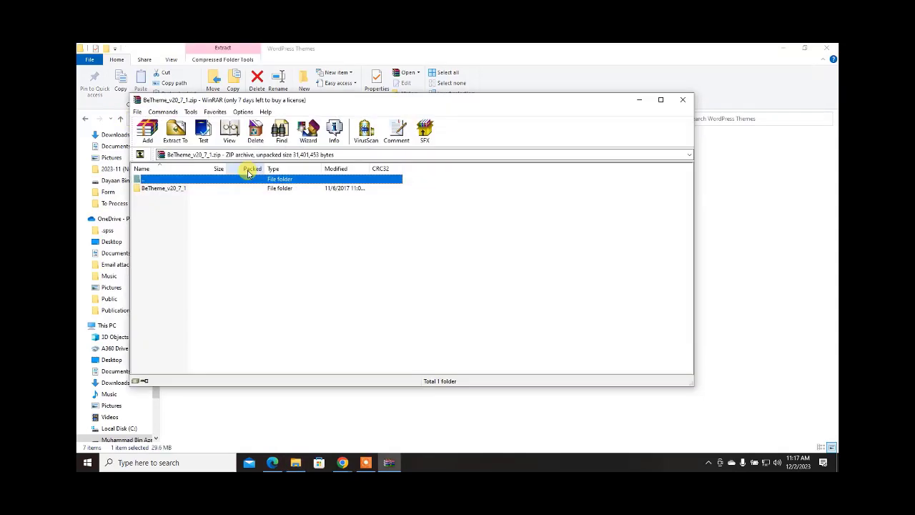
{"action": "double_click", "coordinate": [150, 182]}
{"action": "left_click", "coordinate": [161, 199]}
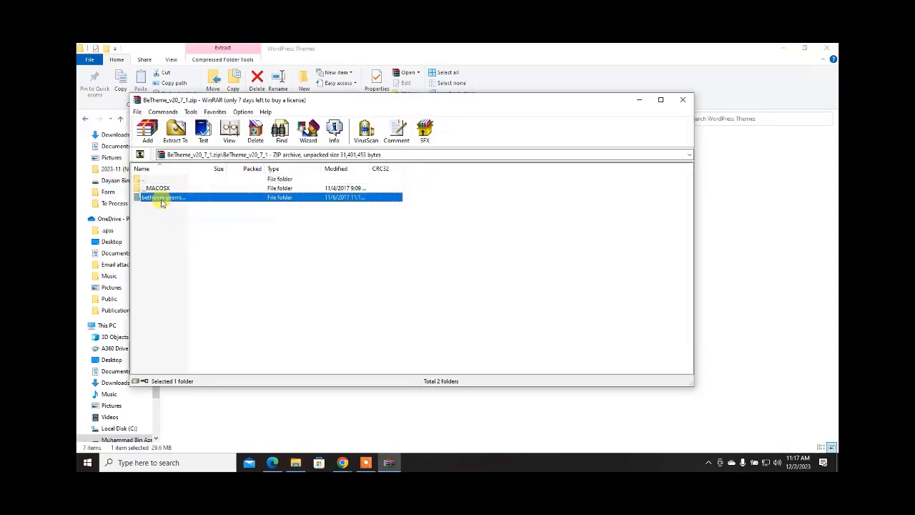
{"action": "double_click", "coordinate": [162, 199]}
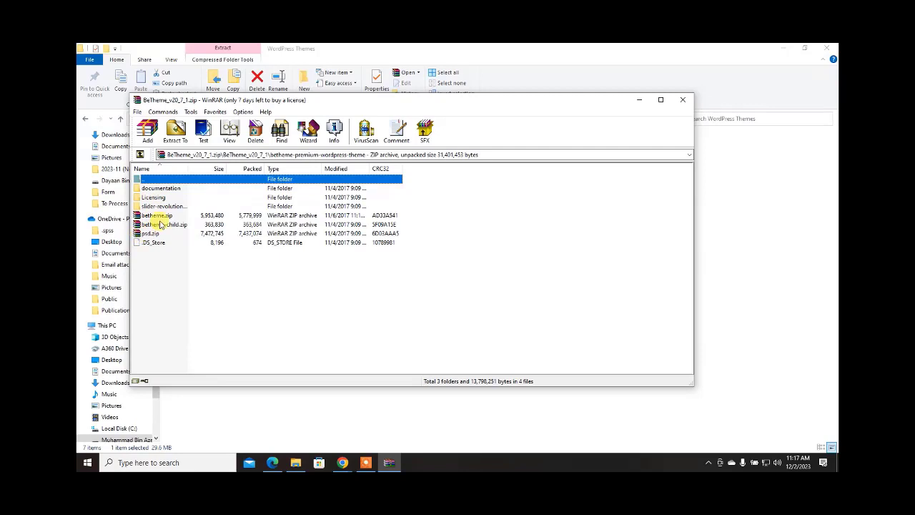
{"action": "left_click", "coordinate": [160, 225]}
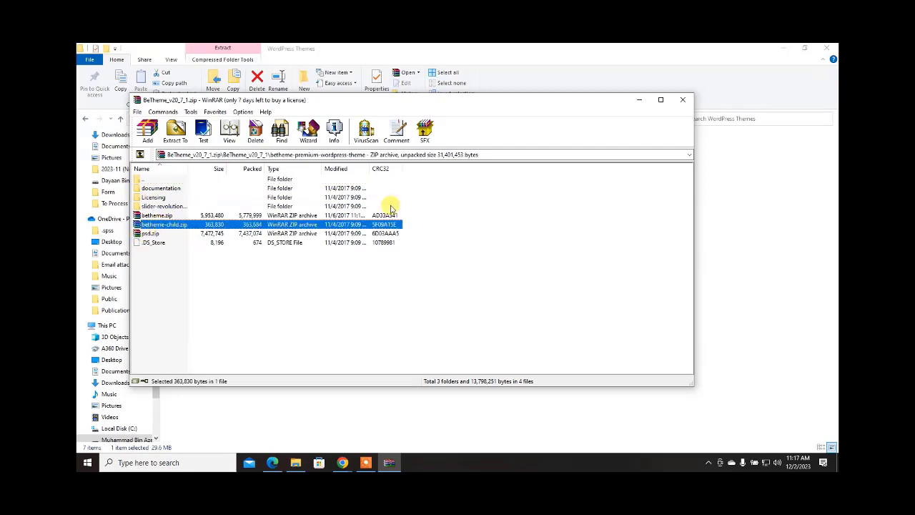
{"action": "left_click", "coordinate": [683, 101]}
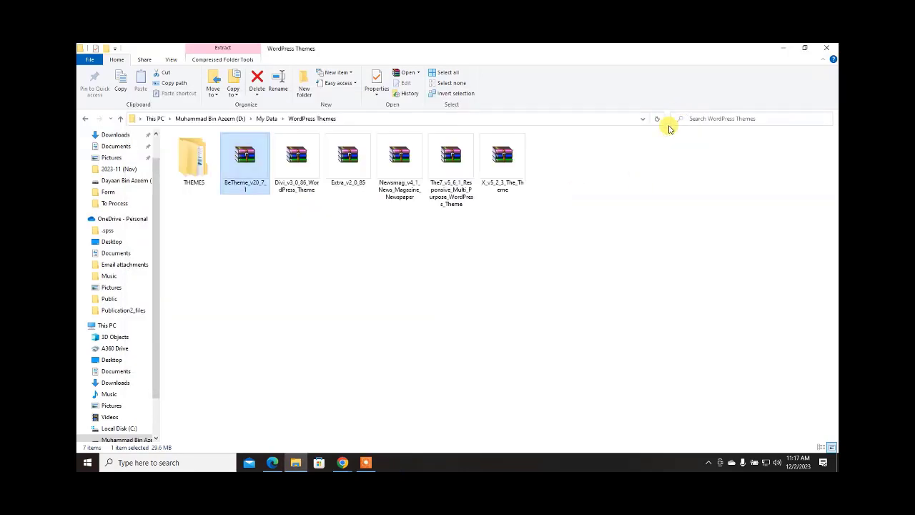
- Switch to the itshop Add Themes page in Chrome, try to install BeTheme_v20_7_1.zip and read the installation messages
{"action": "left_click", "coordinate": [785, 49]}
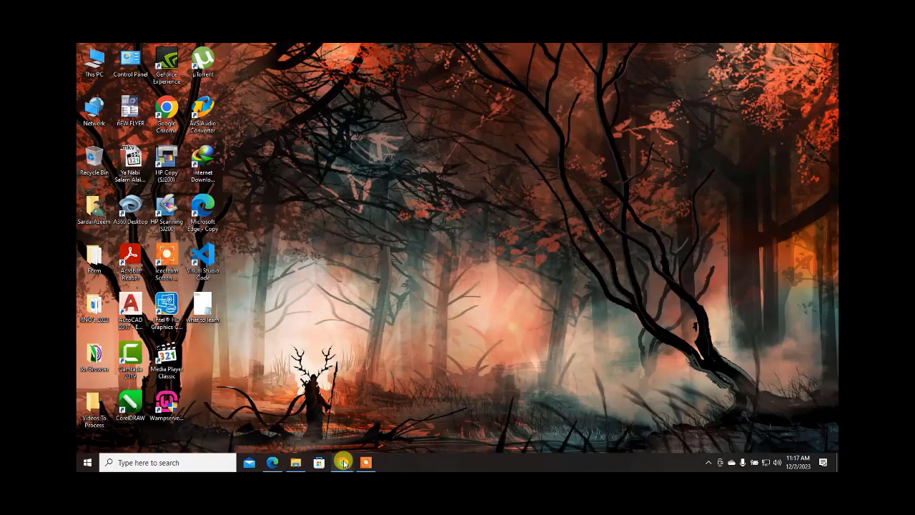
{"action": "mouse_move", "coordinate": [346, 463]}
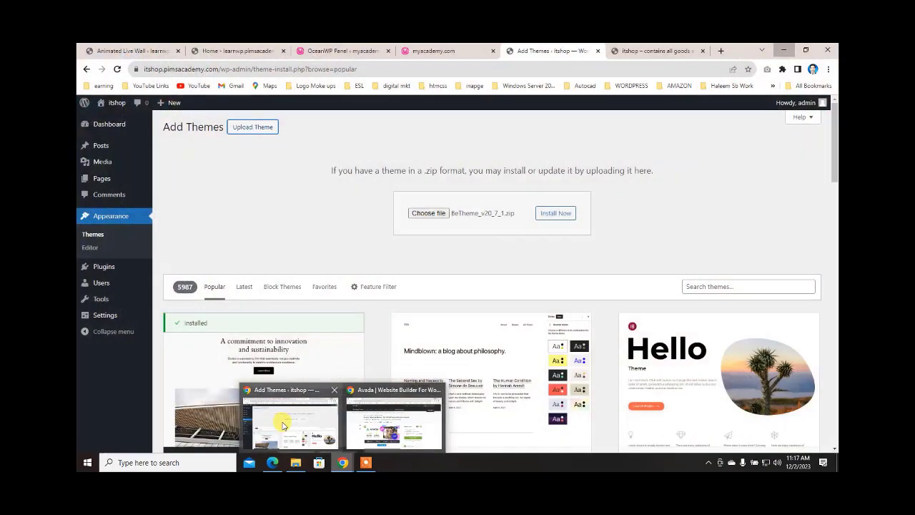
{"action": "left_click", "coordinate": [282, 425]}
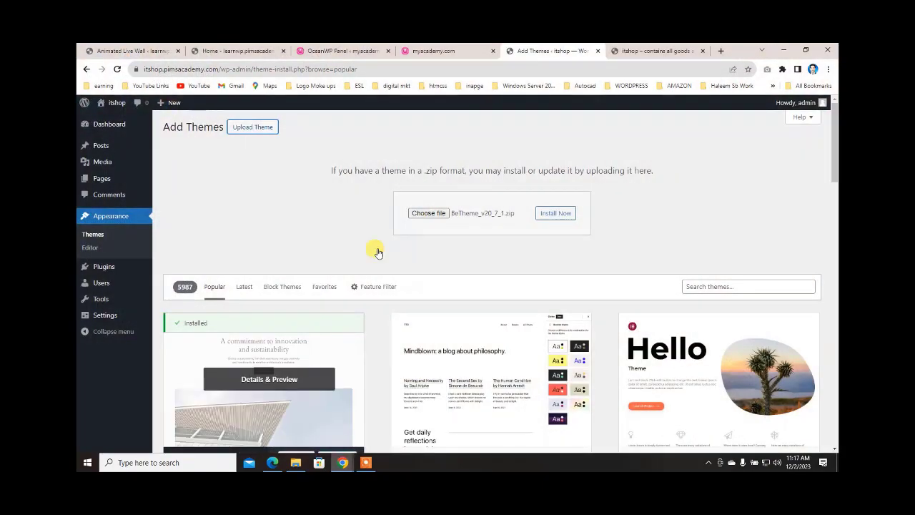
{"action": "left_click", "coordinate": [556, 214]}
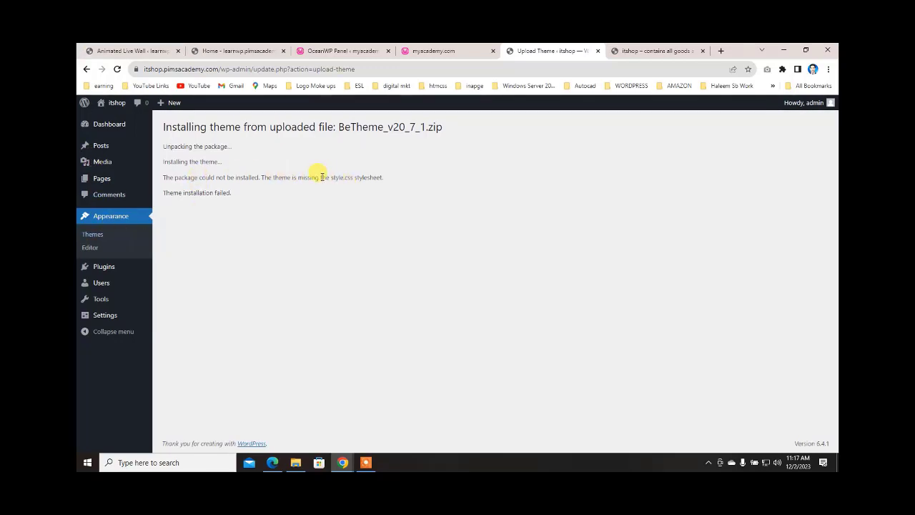
{"action": "left_click_drag", "start_coordinate": [320, 177], "coordinate": [385, 198]}
{"action": "left_click", "coordinate": [372, 214]}
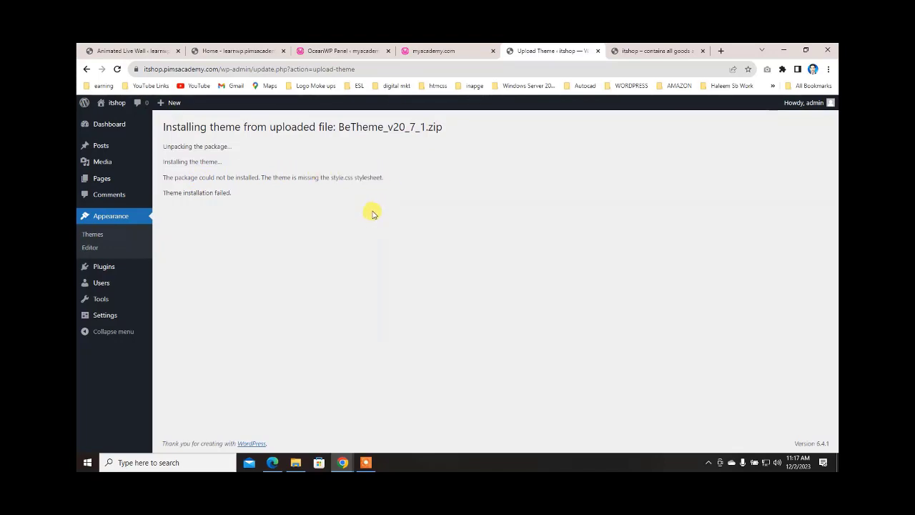
{"action": "left_click_drag", "start_coordinate": [244, 178], "coordinate": [390, 170]}
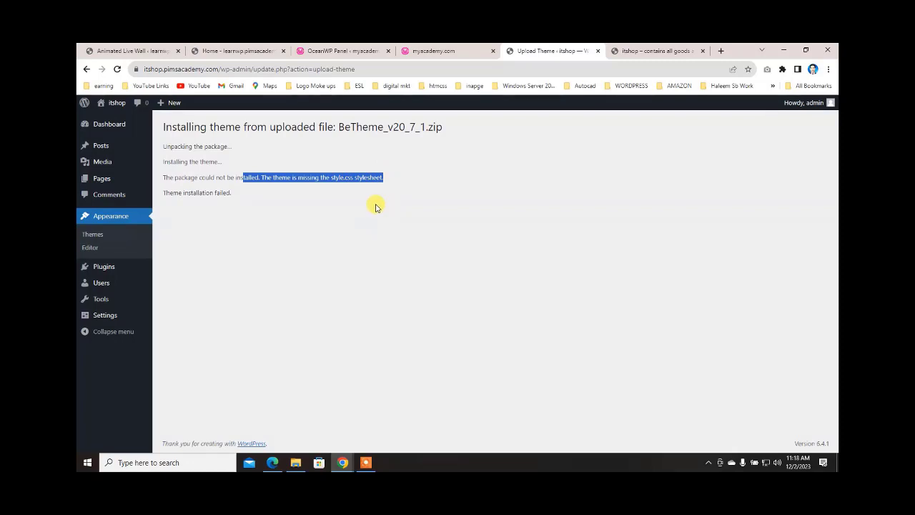
{"action": "left_click", "coordinate": [343, 207]}
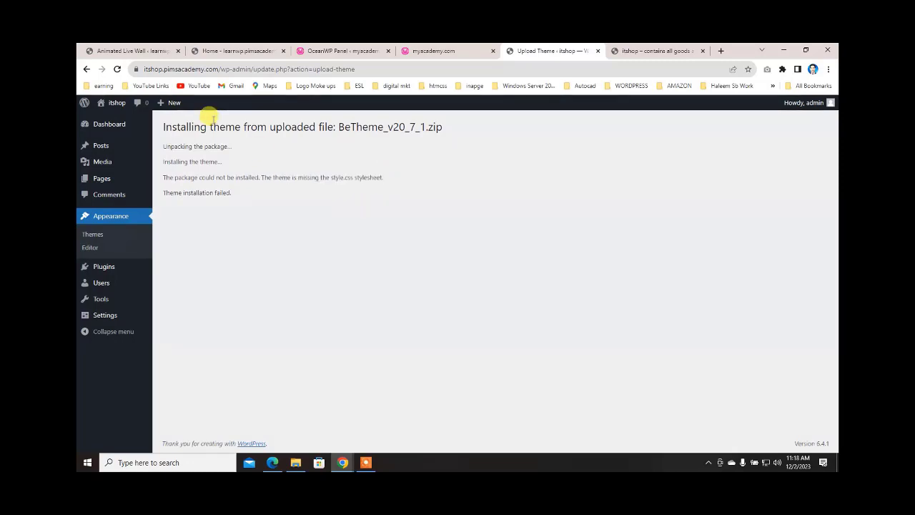
- Return to the theme upload form, choose BeTheme - Responsive Multi-Purpose WordPress Theme (12) from the THEMES folder and start its installation
{"action": "left_click", "coordinate": [86, 69]}
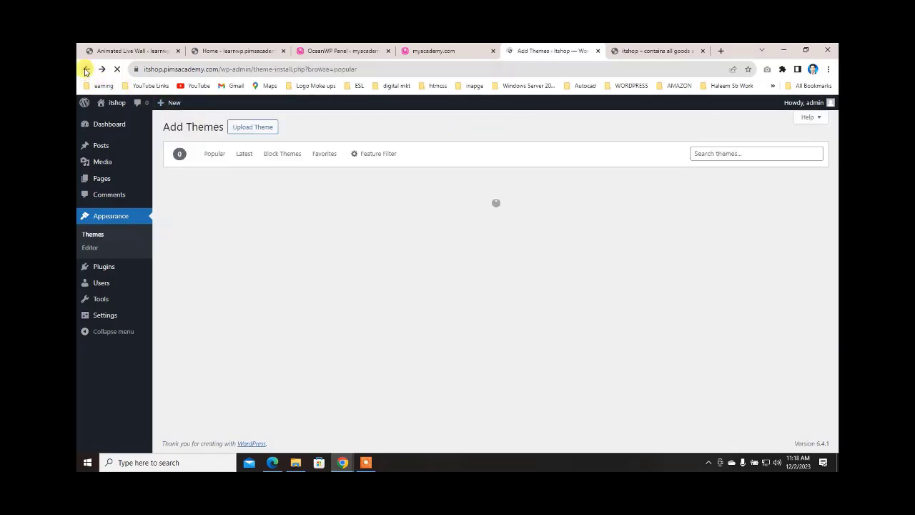
{"action": "left_click", "coordinate": [237, 128]}
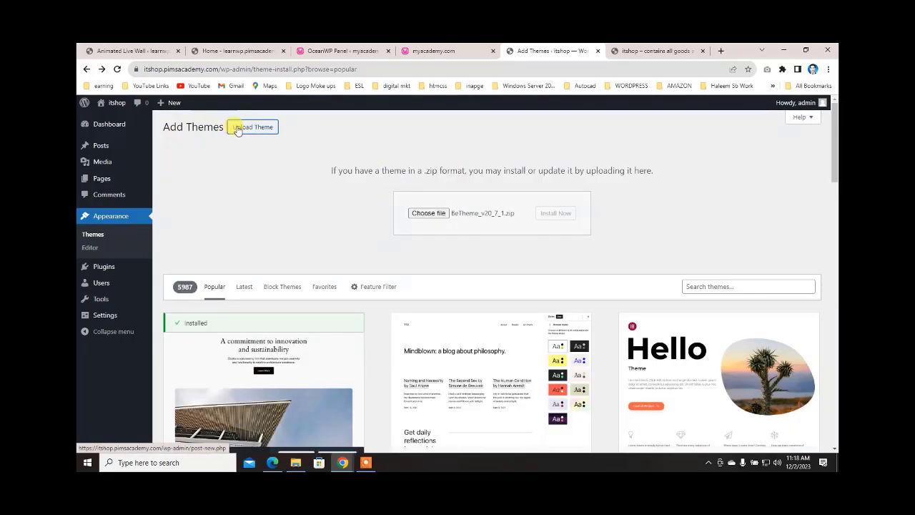
{"action": "scroll", "coordinate": [432, 311], "scroll_direction": "down", "scroll_amount": 2}
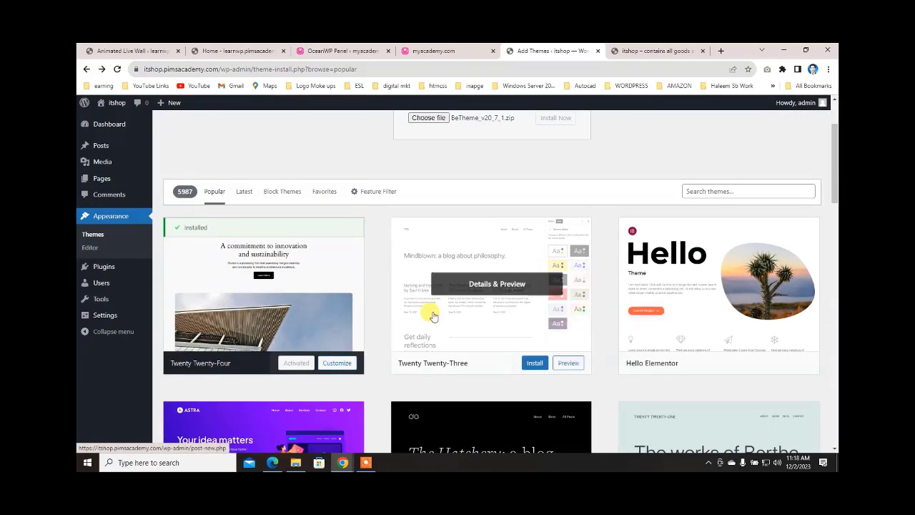
{"action": "scroll", "coordinate": [432, 315], "scroll_direction": "up", "scroll_amount": 2}
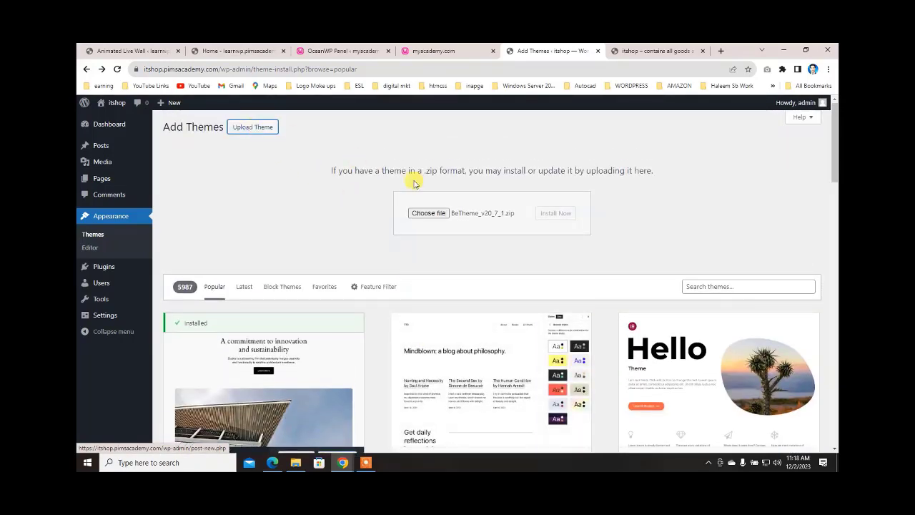
{"action": "left_click", "coordinate": [425, 212]}
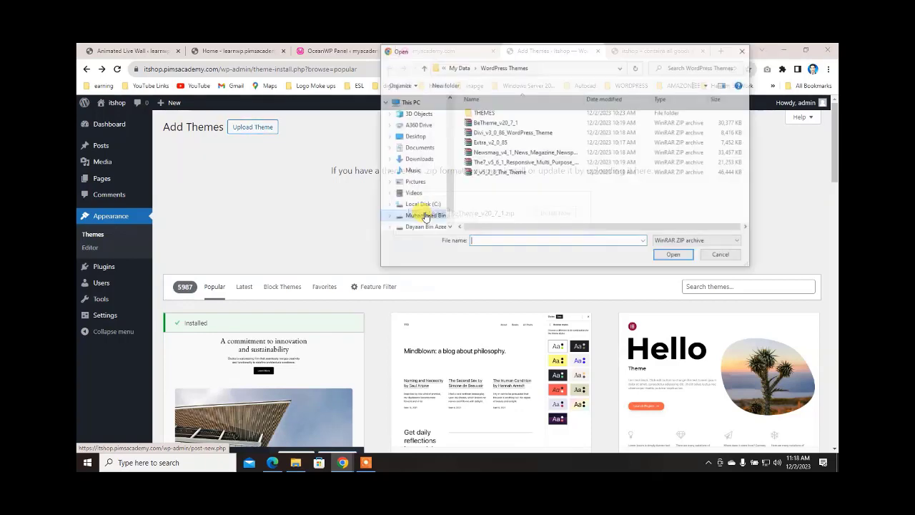
{"action": "double_click", "coordinate": [481, 113]}
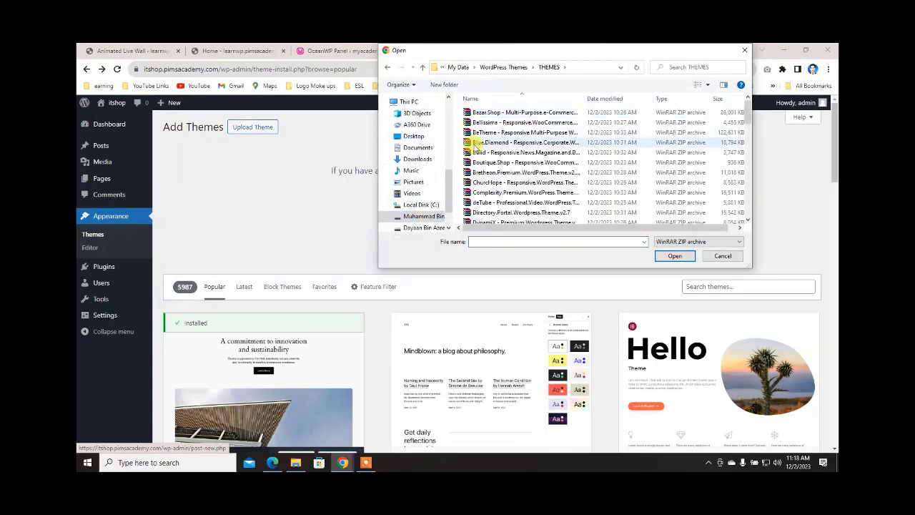
{"action": "left_click", "coordinate": [500, 133]}
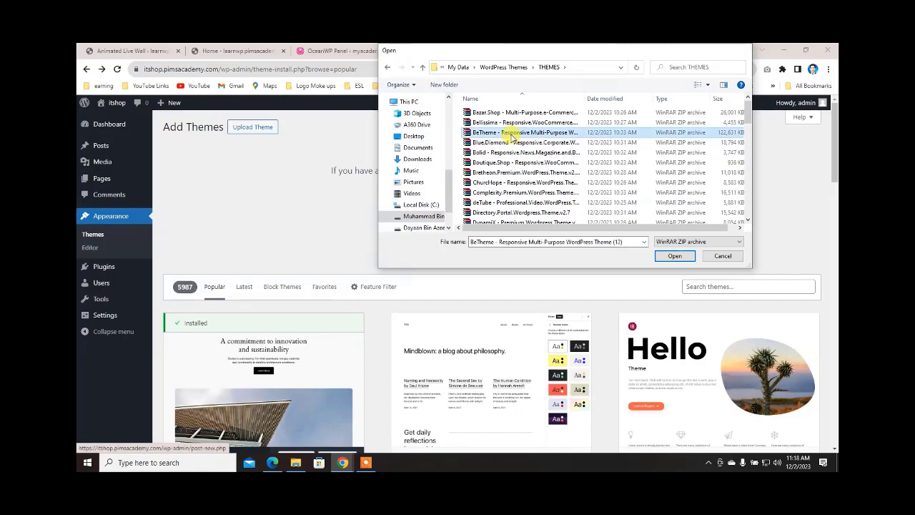
{"action": "double_click", "coordinate": [501, 133]}
{"action": "left_click", "coordinate": [553, 218]}
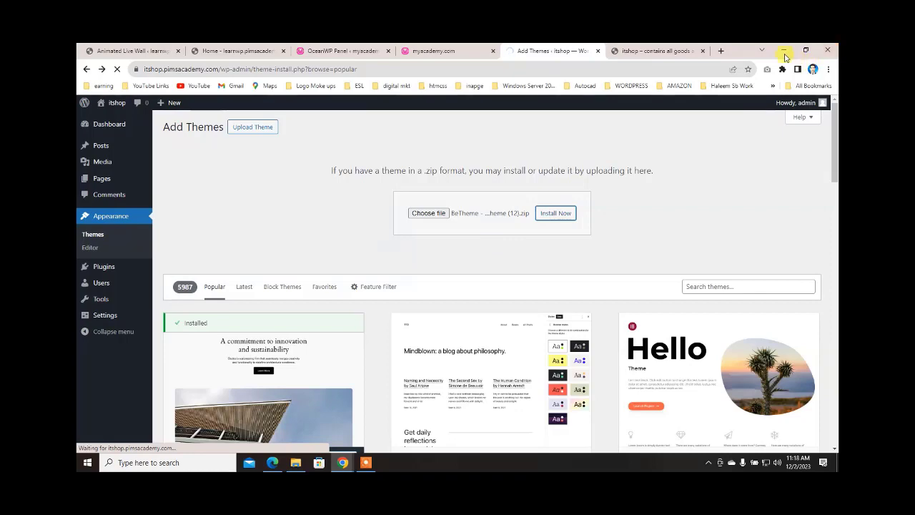
- Switch to File Explorer and extract the BeTheme - Responsive Multi-Purpose archive in the THEMES folder into a folder of the same name
{"action": "left_click", "coordinate": [295, 463]}
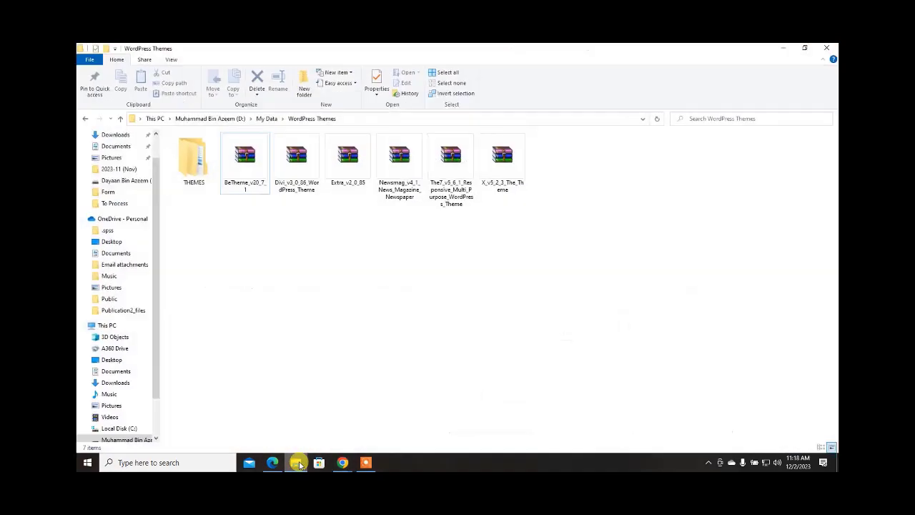
{"action": "left_click", "coordinate": [191, 163]}
{"action": "double_click", "coordinate": [191, 163]}
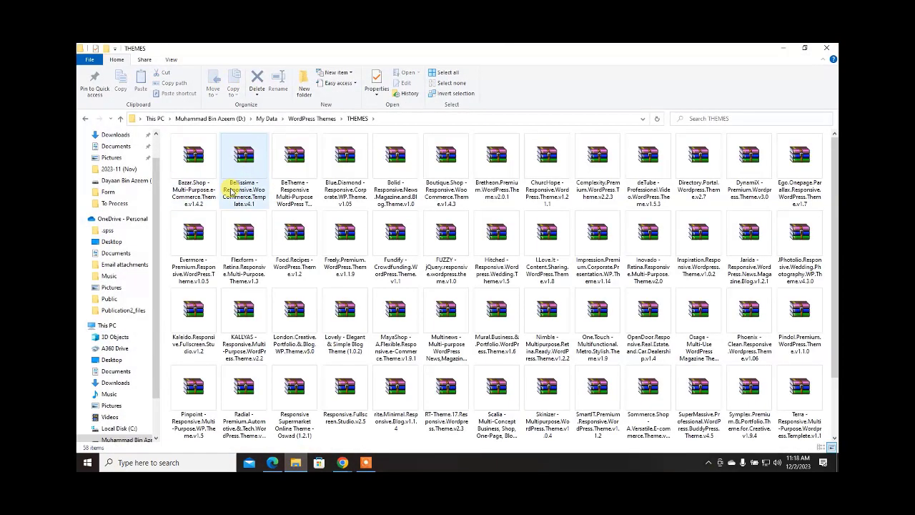
{"action": "right_click", "coordinate": [303, 175]}
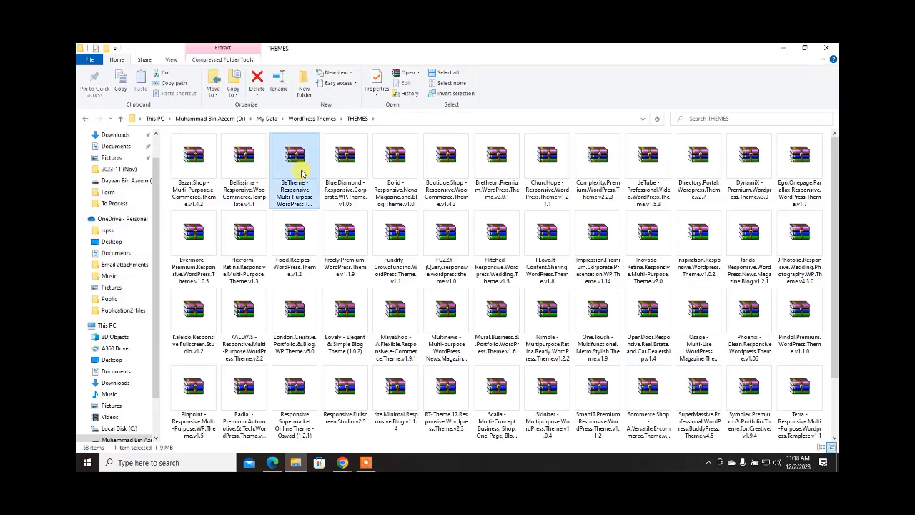
{"action": "left_click", "coordinate": [323, 201]}
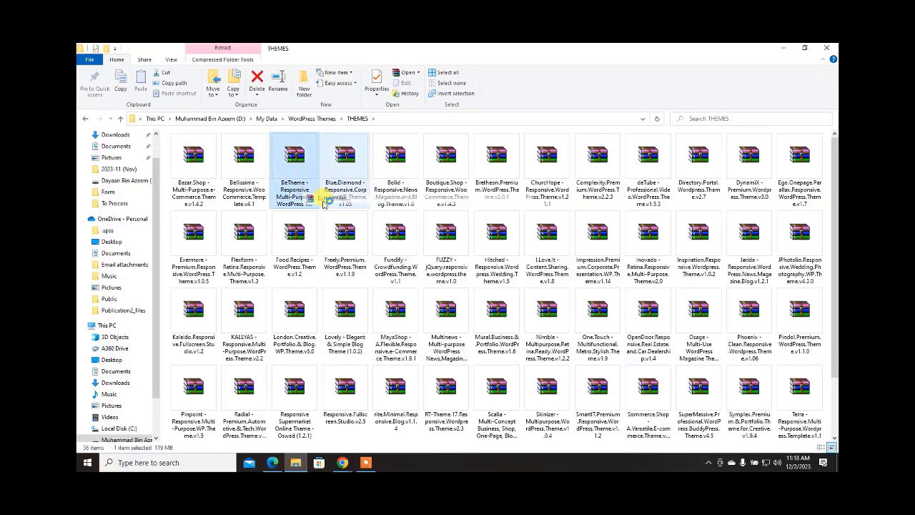
{"action": "left_click", "coordinate": [487, 351]}
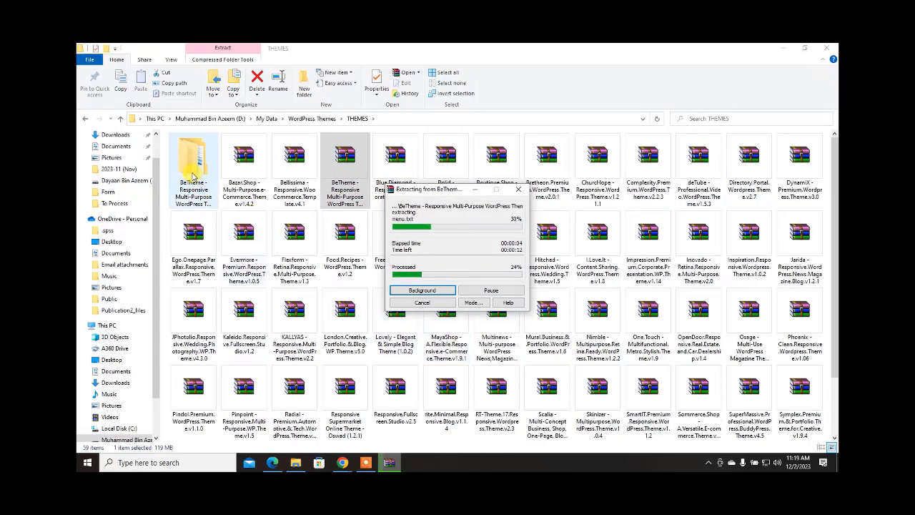
- Switch to Chrome and check the progress of the theme upload on the itshop Add Themes page
{"action": "left_click", "coordinate": [345, 456]}
{"action": "mouse_move", "coordinate": [374, 434]}
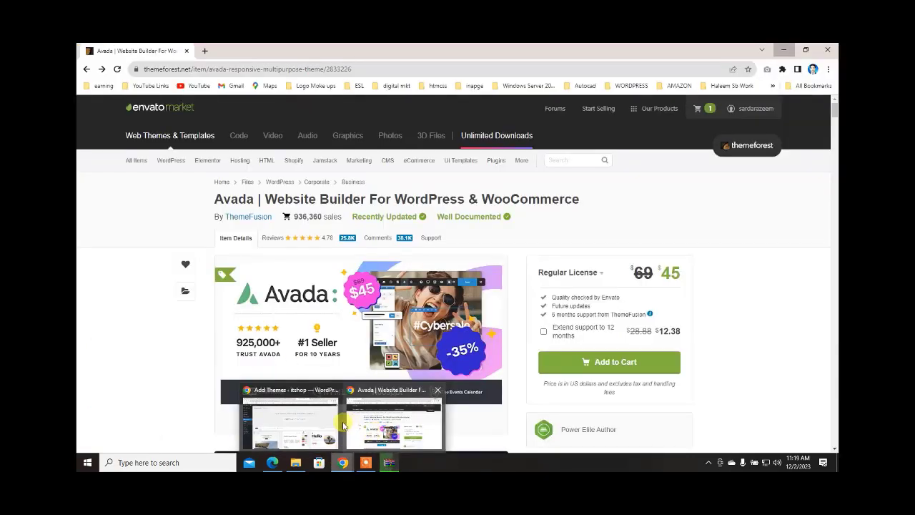
{"action": "left_click", "coordinate": [306, 418]}
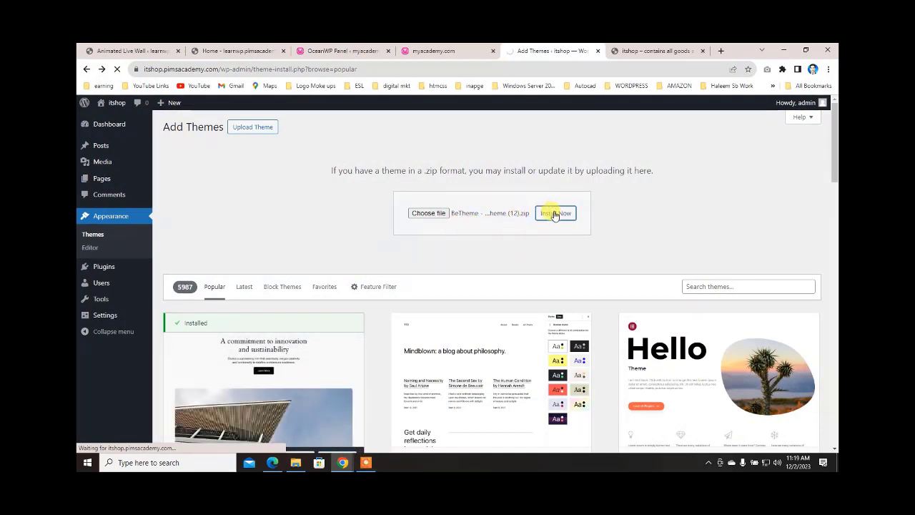
- Switch to File Explorer, go to the innermost level of the extracted BeTheme folder and open the betheme-child archive to view its contents
{"action": "left_click", "coordinate": [293, 462]}
{"action": "double_click", "coordinate": [201, 170]}
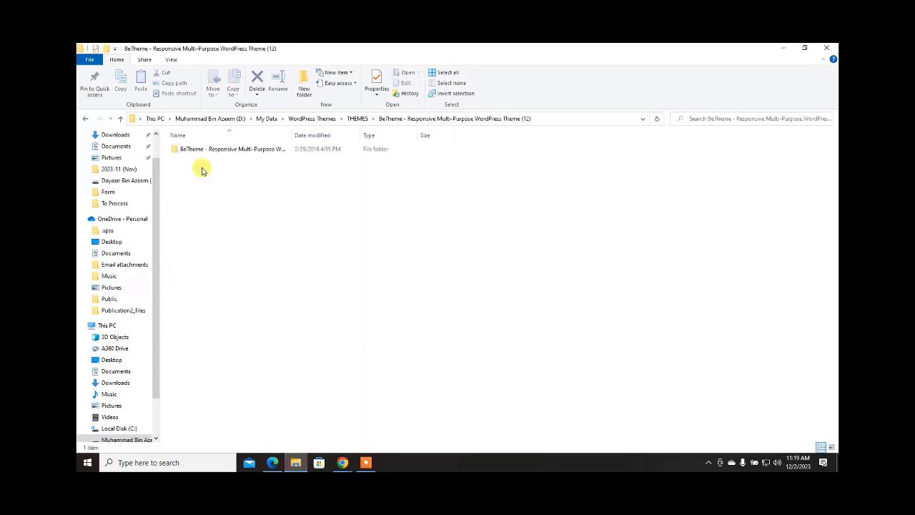
{"action": "double_click", "coordinate": [203, 151]}
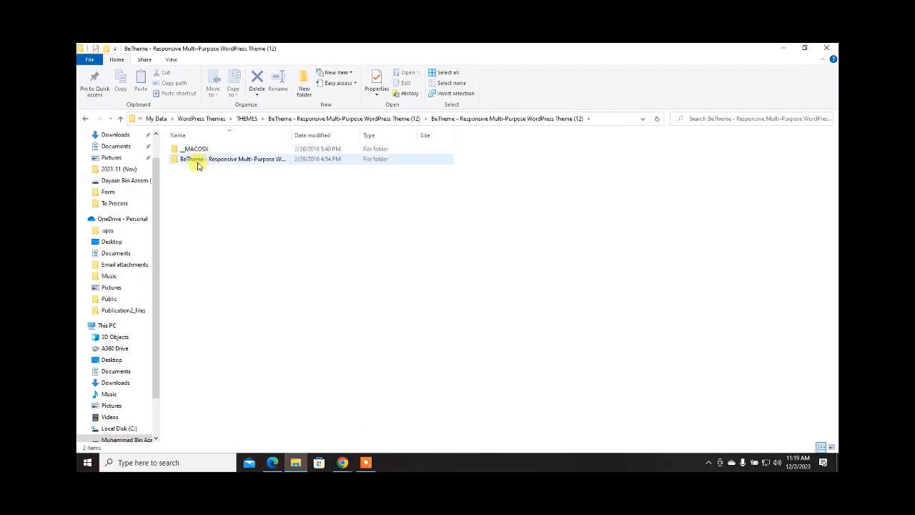
{"action": "double_click", "coordinate": [198, 164]}
{"action": "left_click", "coordinate": [188, 209]}
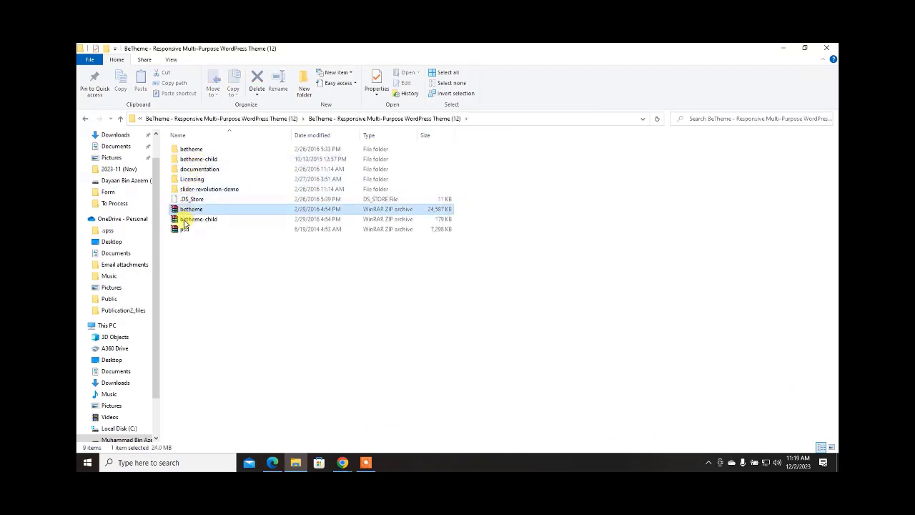
{"action": "left_click", "coordinate": [184, 219]}
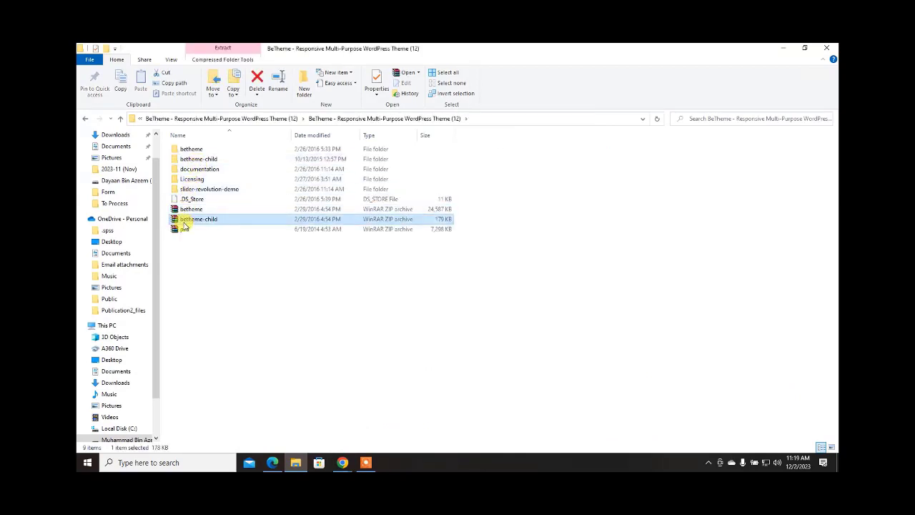
{"action": "double_click", "coordinate": [184, 221]}
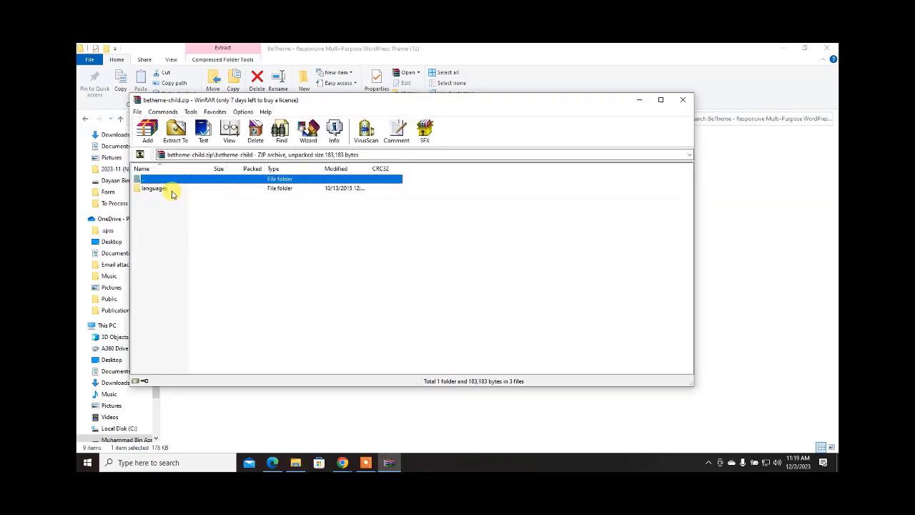
- Locate style.css inside the betheme-child archive, close the archive viewer and select the betheme archive in the extracted folder
{"action": "left_click", "coordinate": [151, 216]}
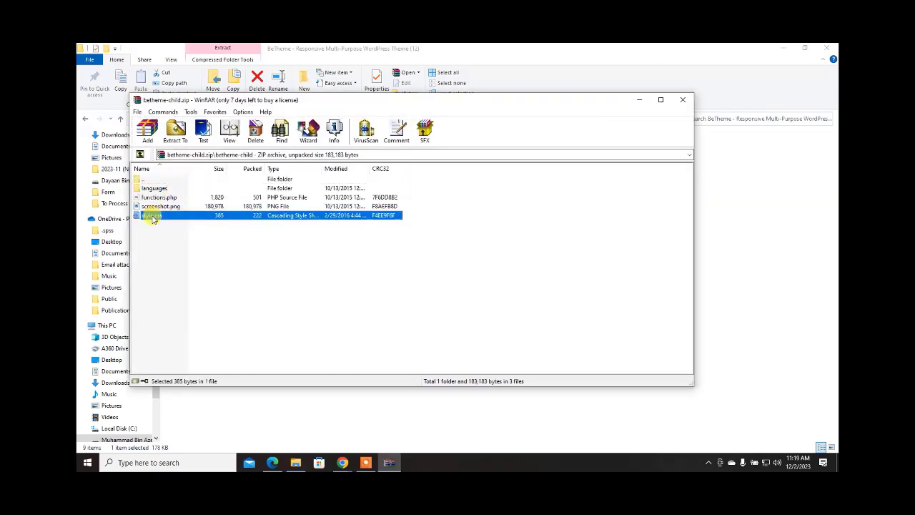
{"action": "left_click", "coordinate": [139, 155]}
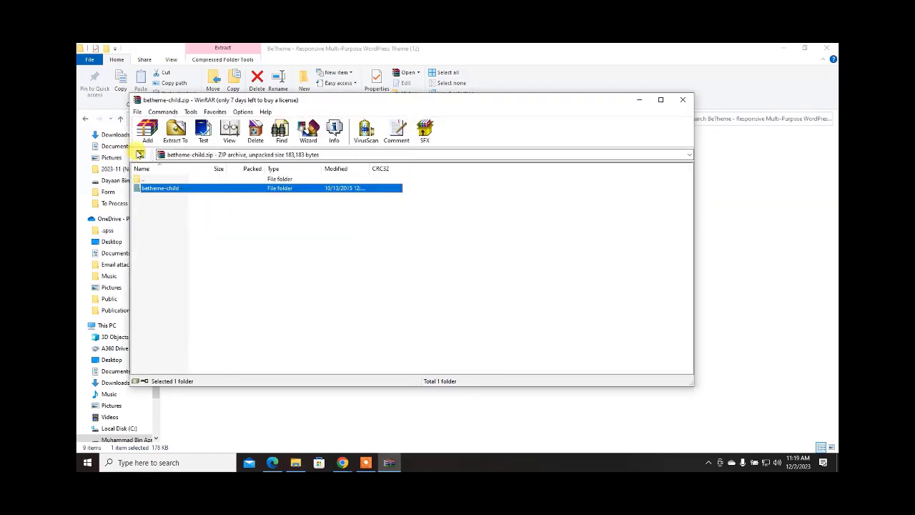
{"action": "left_click", "coordinate": [139, 155]}
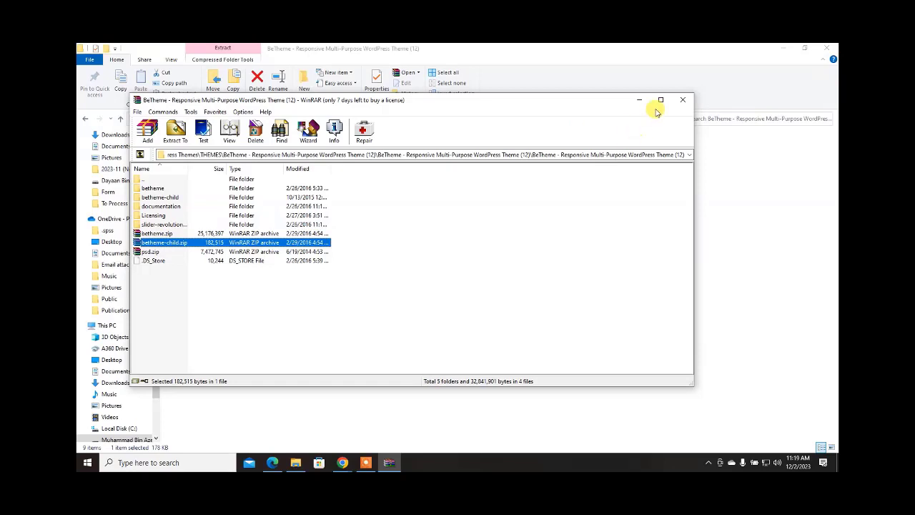
{"action": "left_click", "coordinate": [683, 100]}
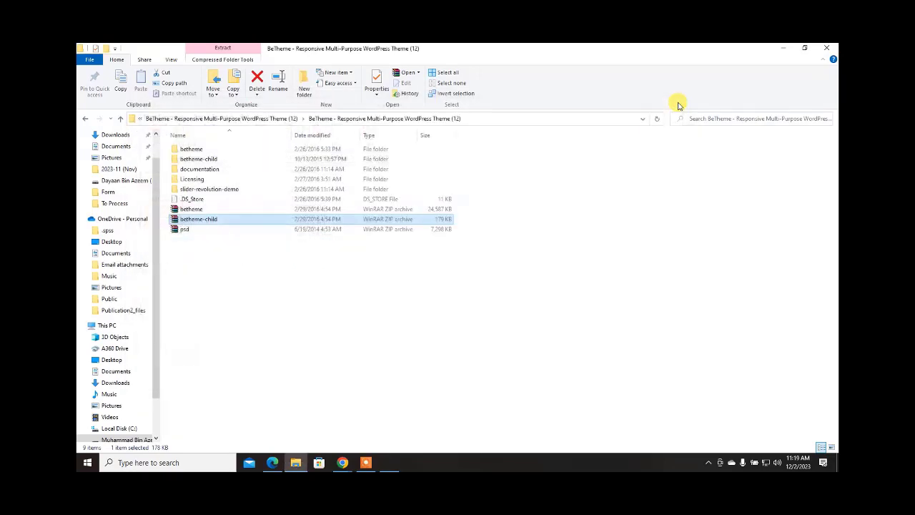
{"action": "left_click", "coordinate": [343, 274]}
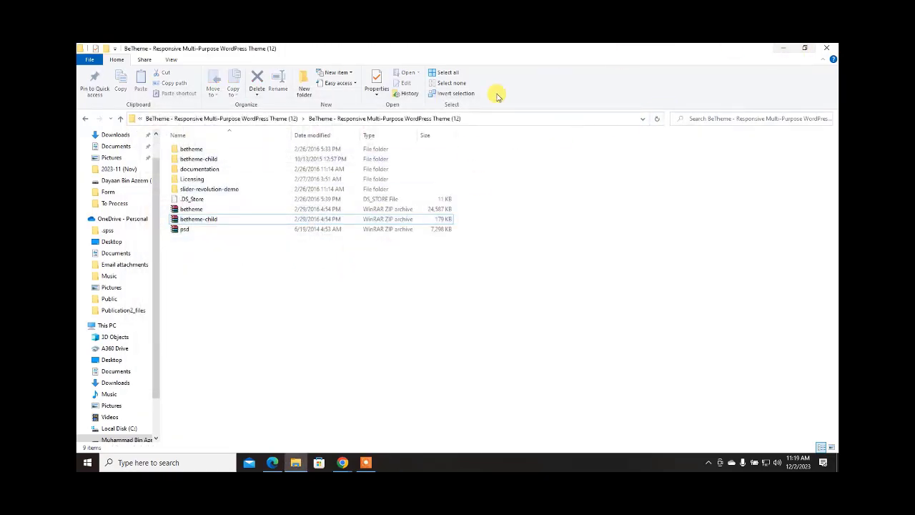
{"action": "left_click", "coordinate": [188, 211]}
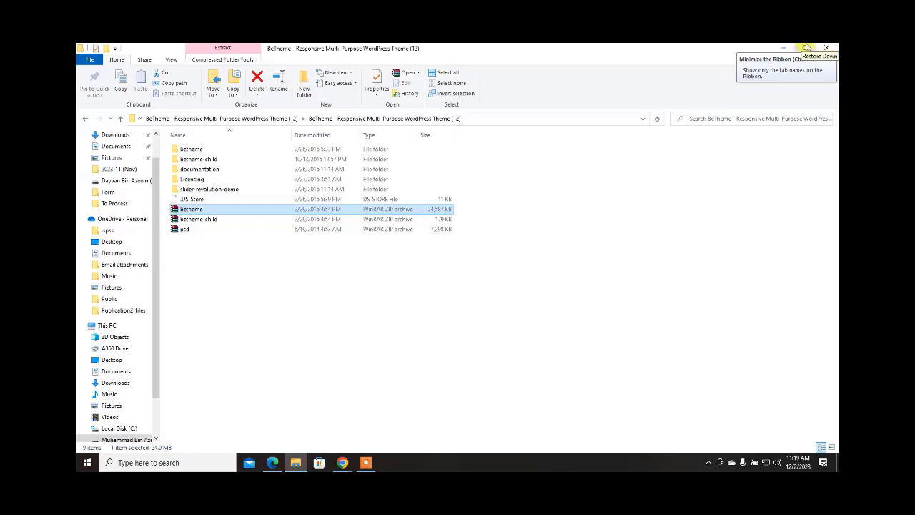
- Switch to Chrome, go to Add Themes on the itshop site and start choosing a theme file to upload
{"action": "left_click", "coordinate": [783, 48]}
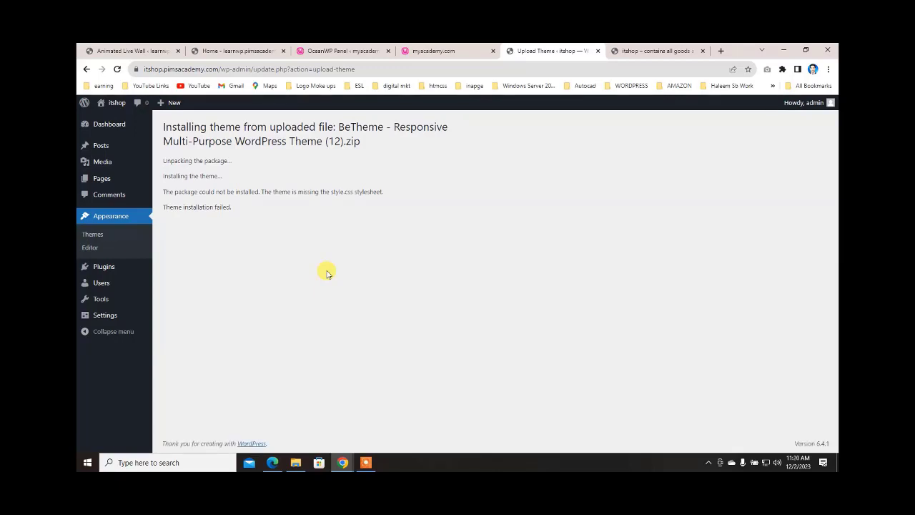
{"action": "left_click", "coordinate": [96, 235]}
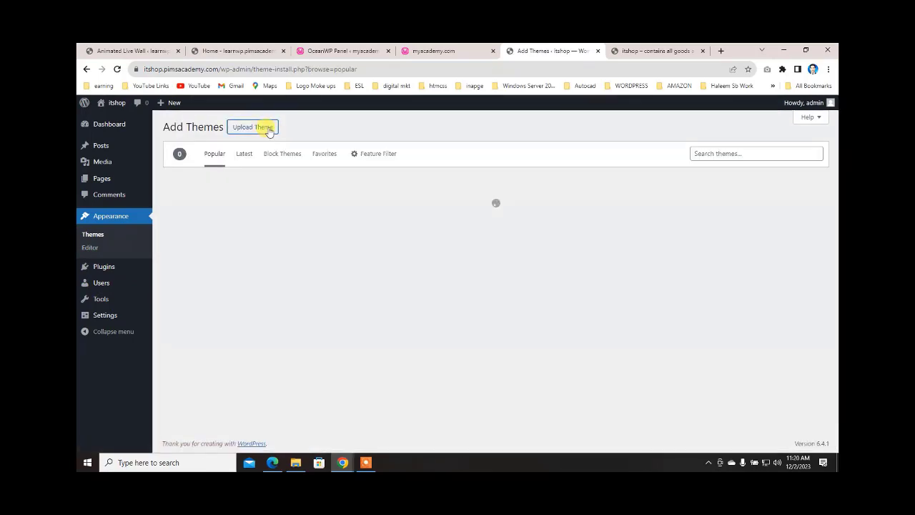
{"action": "left_click", "coordinate": [273, 130]}
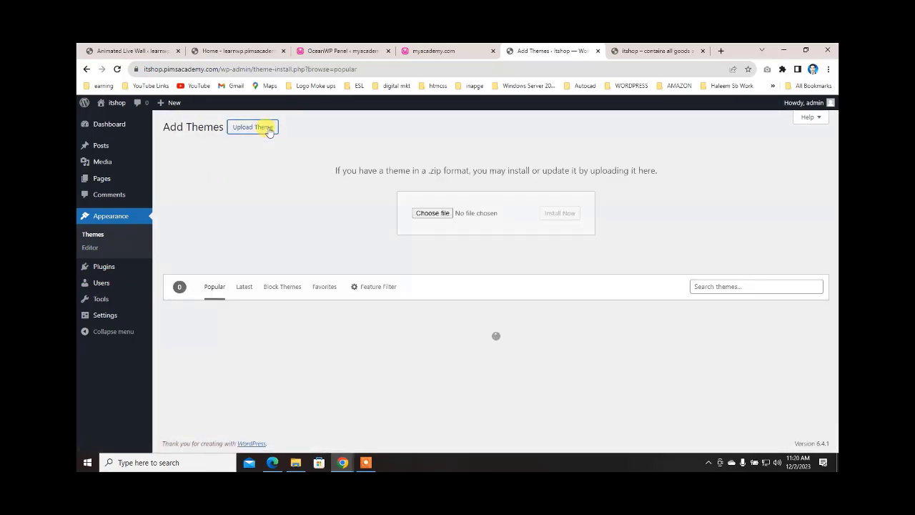
{"action": "left_click", "coordinate": [442, 214]}
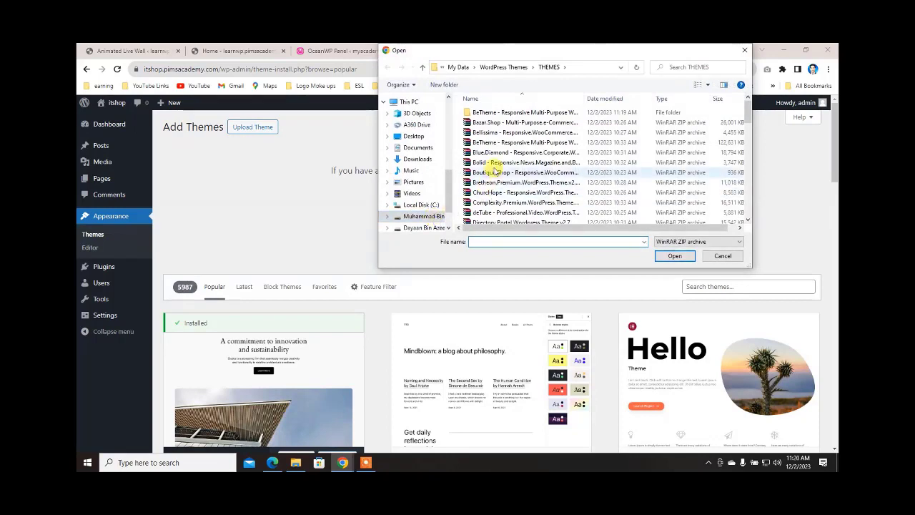
- Choose betheme-child.zip from the innermost extracted BeTheme folder and install it as a theme
{"action": "double_click", "coordinate": [482, 113]}
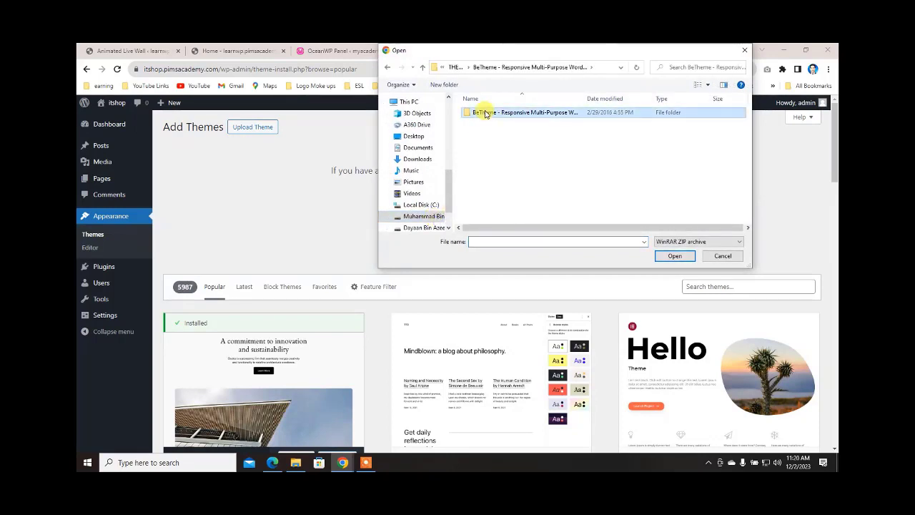
{"action": "double_click", "coordinate": [482, 115]}
{"action": "double_click", "coordinate": [482, 126]}
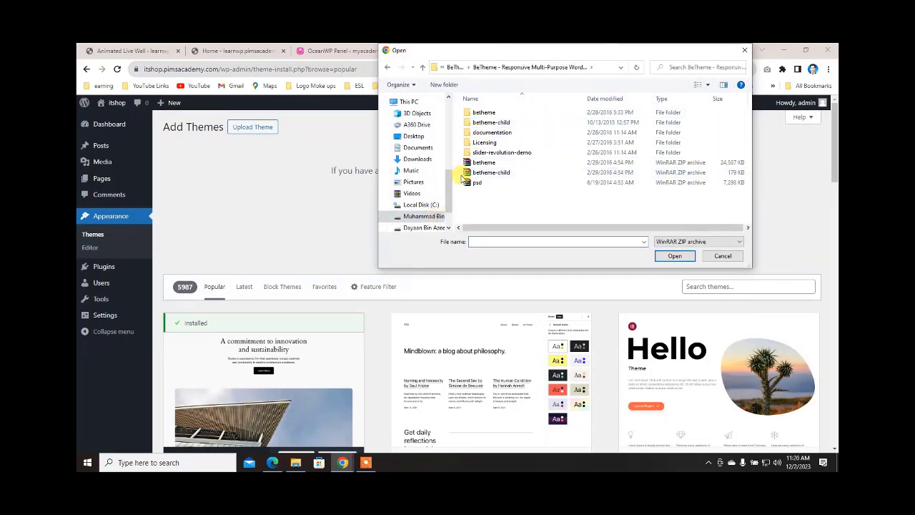
{"action": "left_click", "coordinate": [470, 173]}
{"action": "double_click", "coordinate": [470, 174]}
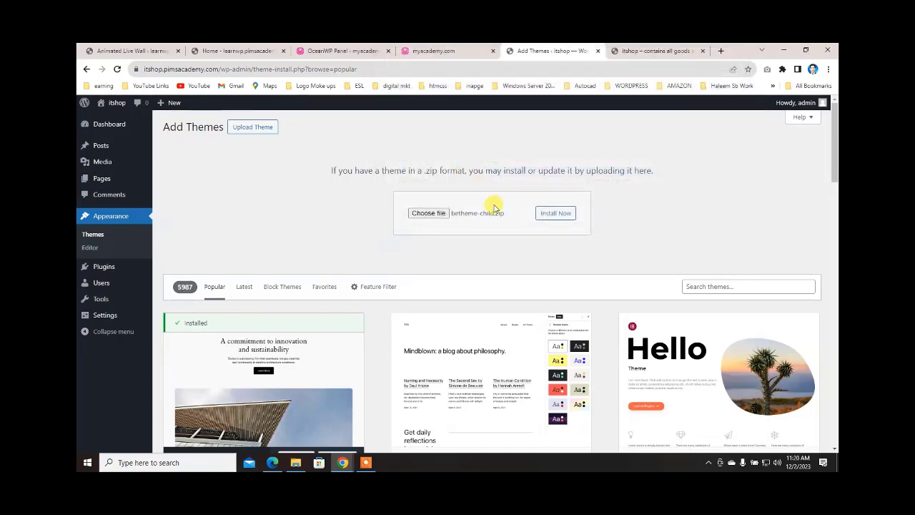
{"action": "left_click", "coordinate": [548, 218]}
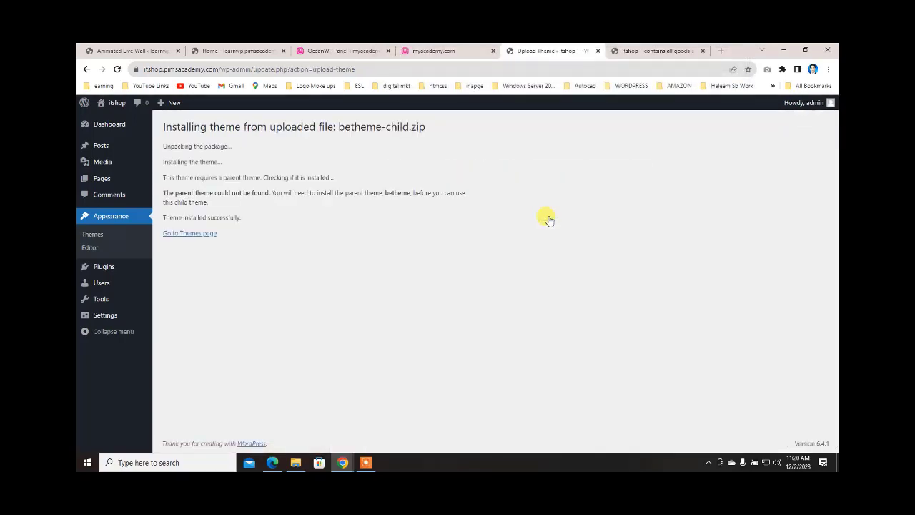
- Look through the installed themes on the itshop Themes page
{"action": "left_click", "coordinate": [90, 235]}
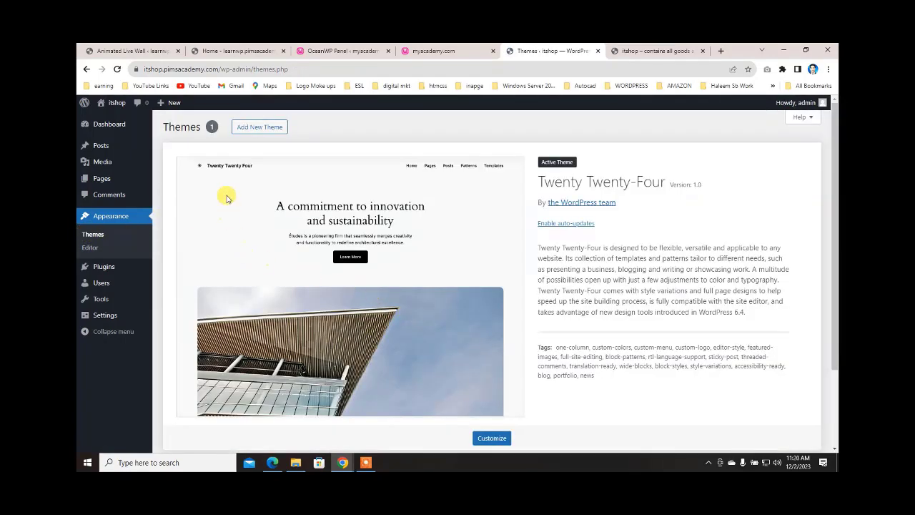
{"action": "left_click", "coordinate": [92, 236]}
{"action": "scroll", "coordinate": [303, 301], "scroll_direction": "down", "scroll_amount": 3}
{"action": "scroll", "coordinate": [306, 302], "scroll_direction": "up", "scroll_amount": 3}
- Reopen the theme upload form and choose the BeTheme - Responsive Multi-Purpose WordPress Theme (12) archive from the THEMES folder
{"action": "left_click", "coordinate": [250, 127]}
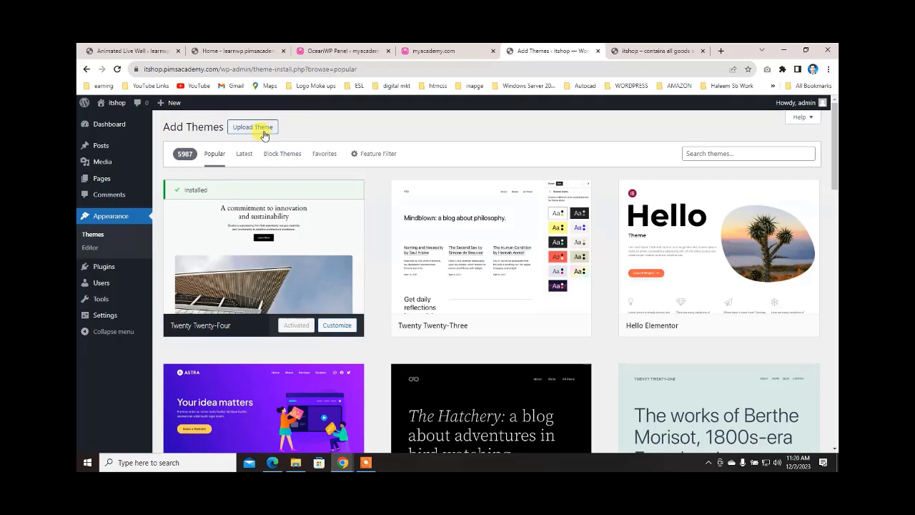
{"action": "left_click", "coordinate": [254, 127]}
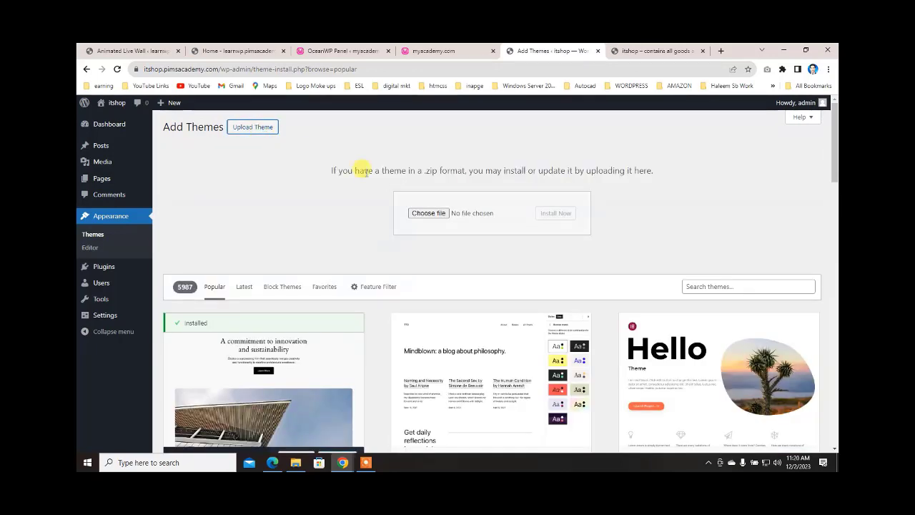
{"action": "left_click", "coordinate": [429, 214]}
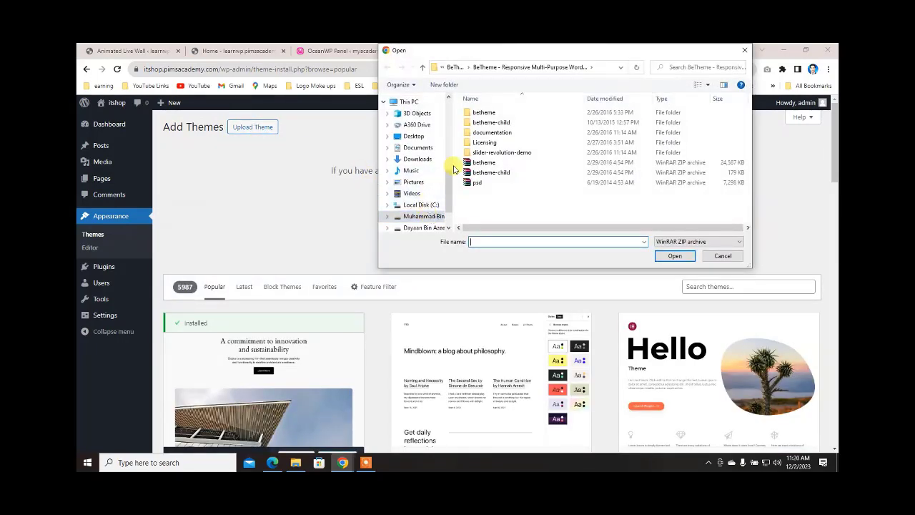
{"action": "left_click", "coordinate": [424, 68]}
{"action": "left_click", "coordinate": [424, 68]}
{"action": "left_click", "coordinate": [424, 68]}
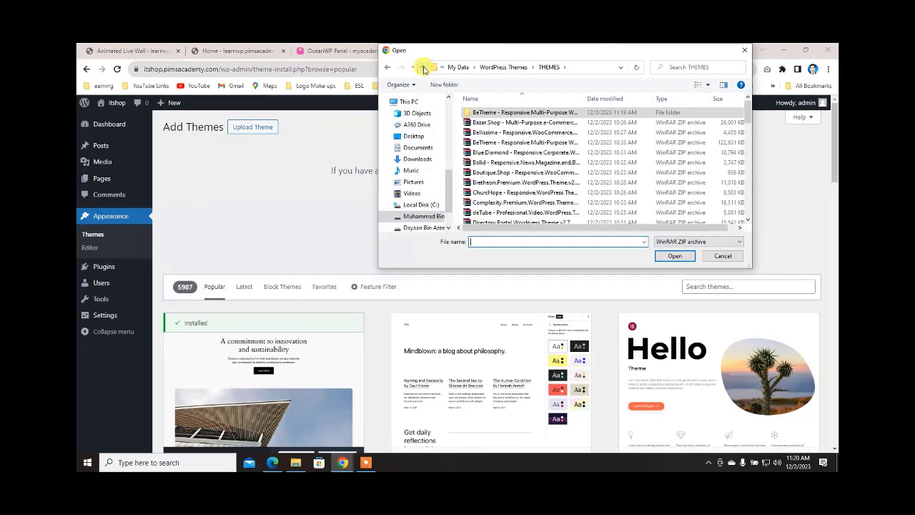
{"action": "left_click", "coordinate": [484, 146]}
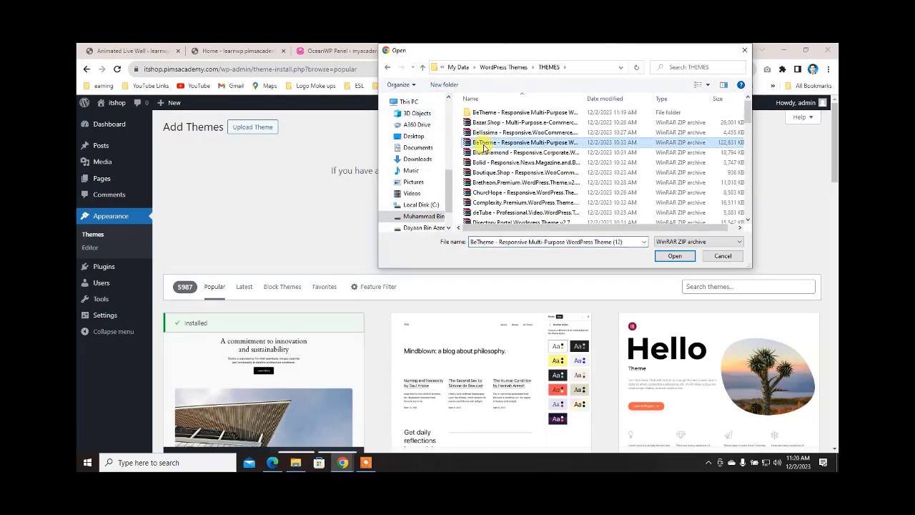
{"action": "double_click", "coordinate": [484, 145]}
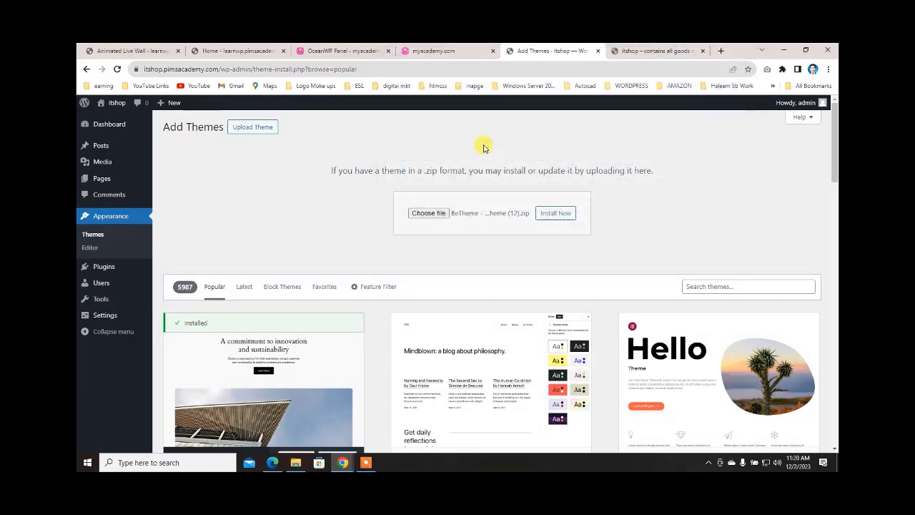
- Choose the BeTheme - Responsive Multi-Purpose WordPress Theme (12) archive once more and start its installation
{"action": "left_click", "coordinate": [431, 213]}
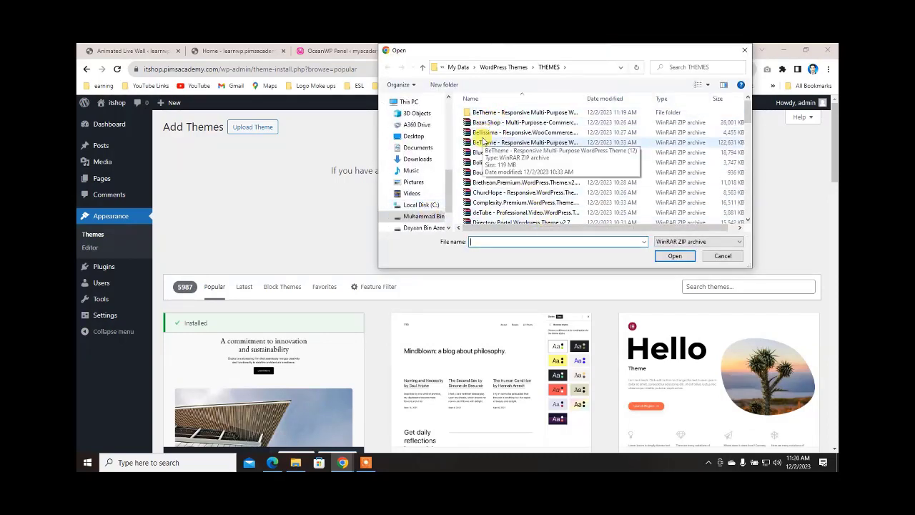
{"action": "left_click", "coordinate": [487, 143]}
{"action": "left_click", "coordinate": [665, 257]}
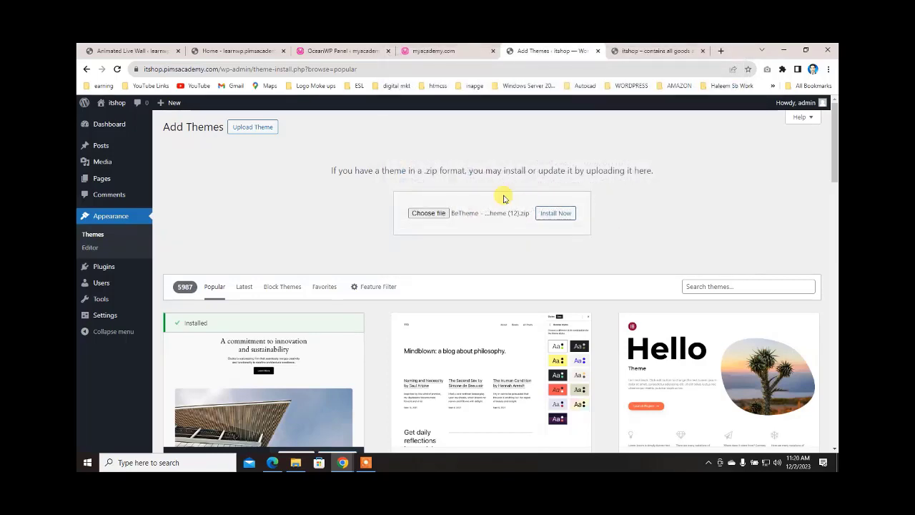
{"action": "left_click", "coordinate": [549, 213]}
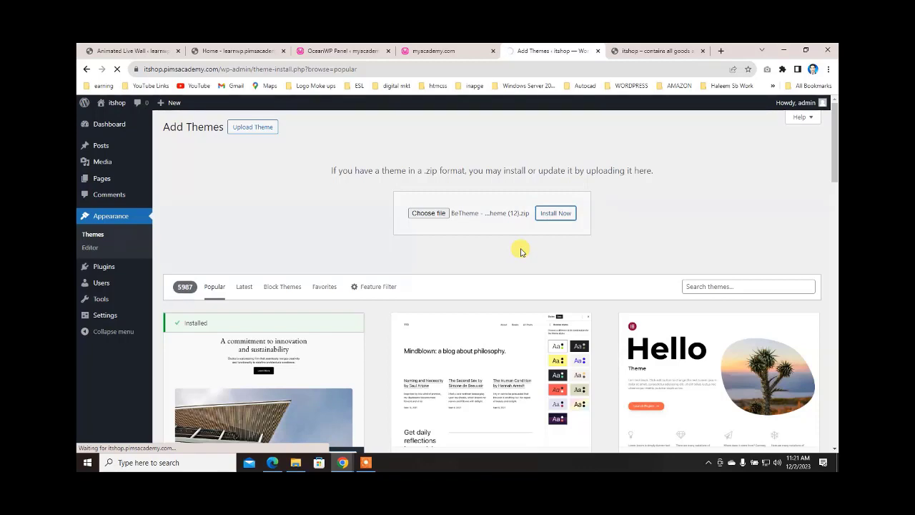
{"action": "left_click", "coordinate": [365, 462]}
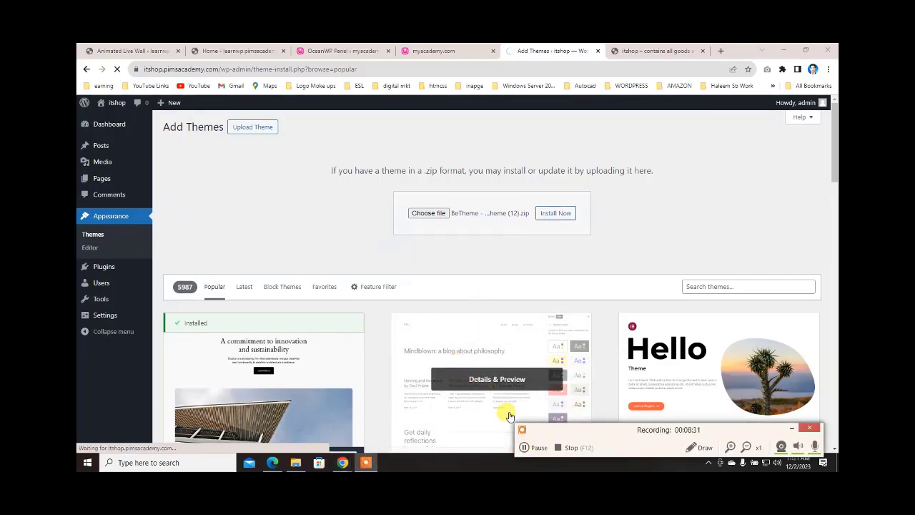
{"action": "left_click", "coordinate": [533, 447]}
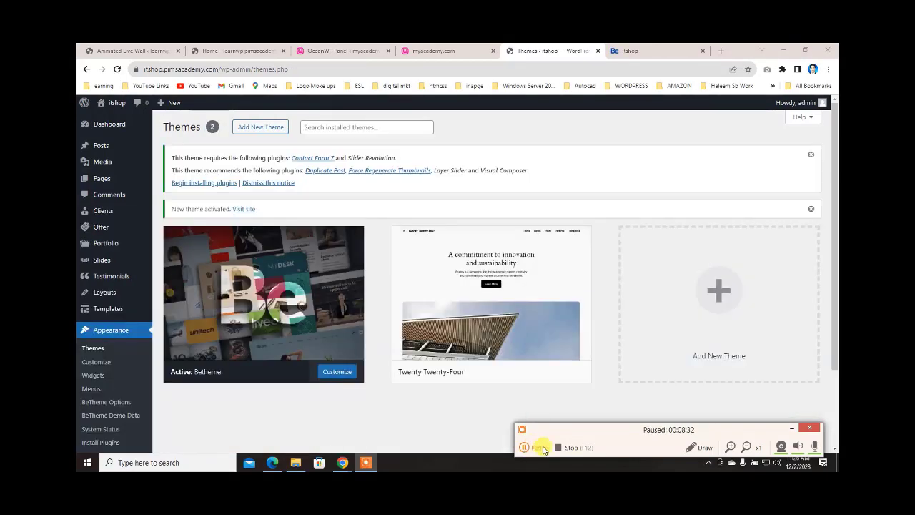
{"action": "left_click", "coordinate": [535, 447]}
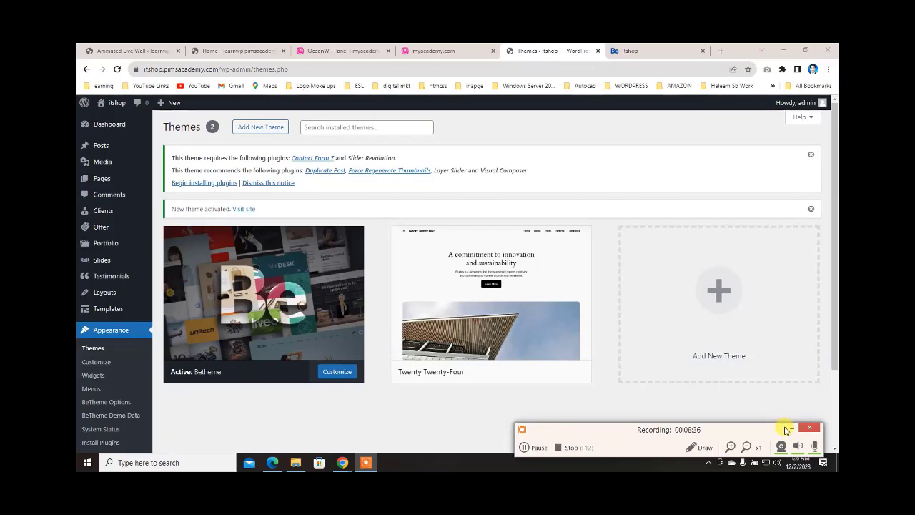
{"action": "left_click", "coordinate": [788, 429]}
- View the details of the active Betheme theme, then reload the itshop front page to check its new look
{"action": "mouse_move", "coordinate": [243, 289]}
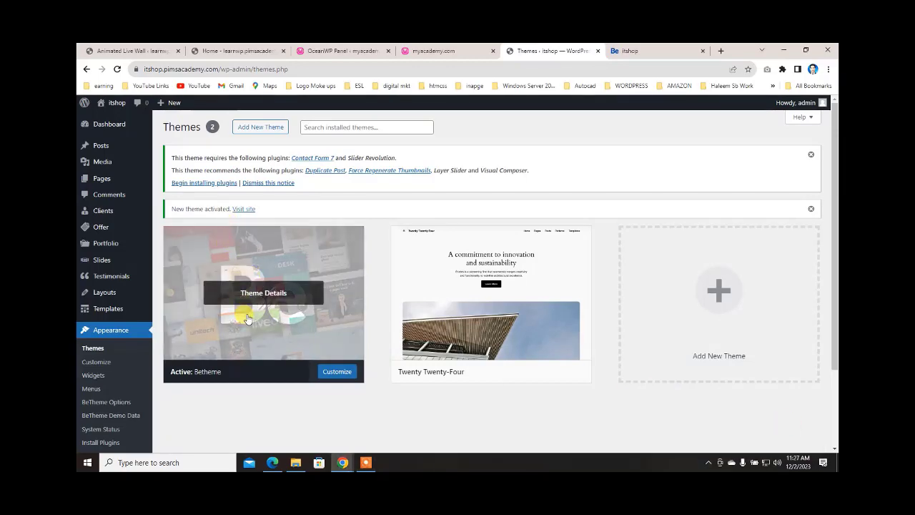
{"action": "left_click", "coordinate": [246, 318]}
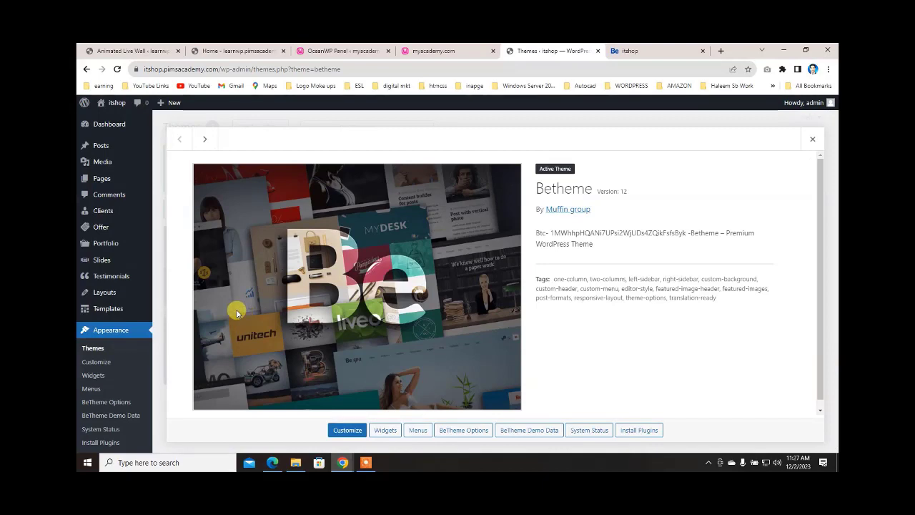
{"action": "left_click", "coordinate": [641, 53]}
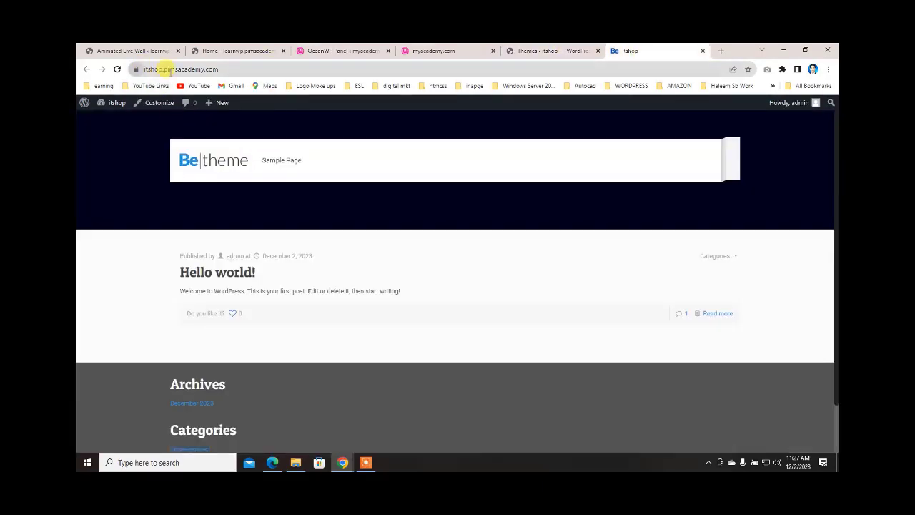
{"action": "left_click", "coordinate": [118, 69]}
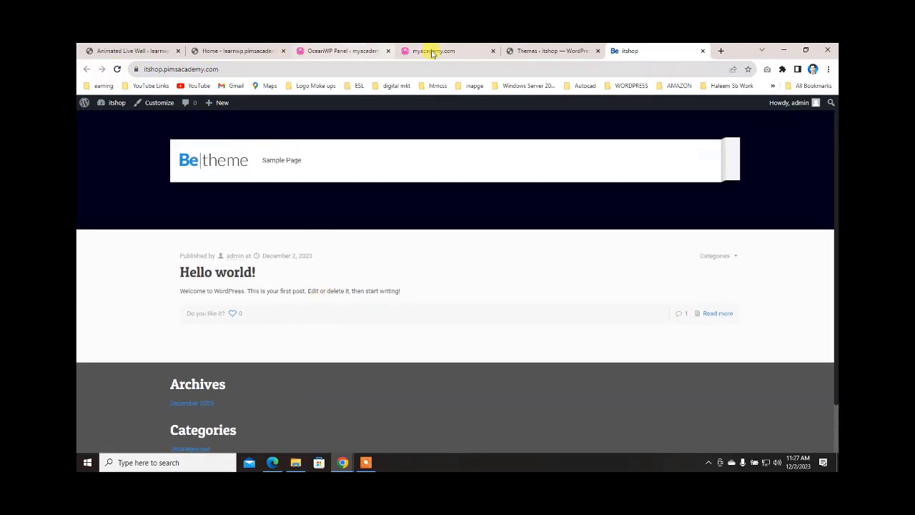
- Return to the Betheme theme details in the itshop admin, look them over and open the BeTheme Options page
{"action": "left_click", "coordinate": [532, 51]}
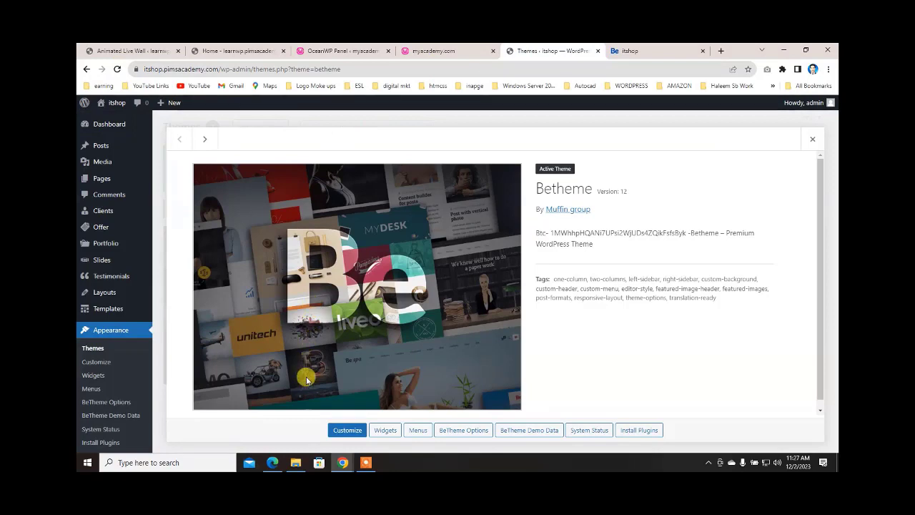
{"action": "scroll", "coordinate": [308, 372], "scroll_direction": "down", "scroll_amount": 1}
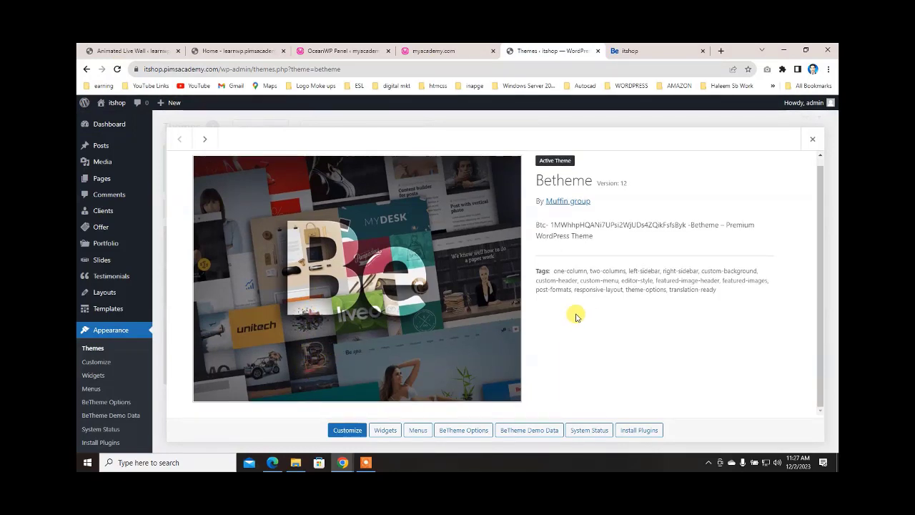
{"action": "scroll", "coordinate": [577, 312], "scroll_direction": "up", "scroll_amount": 1}
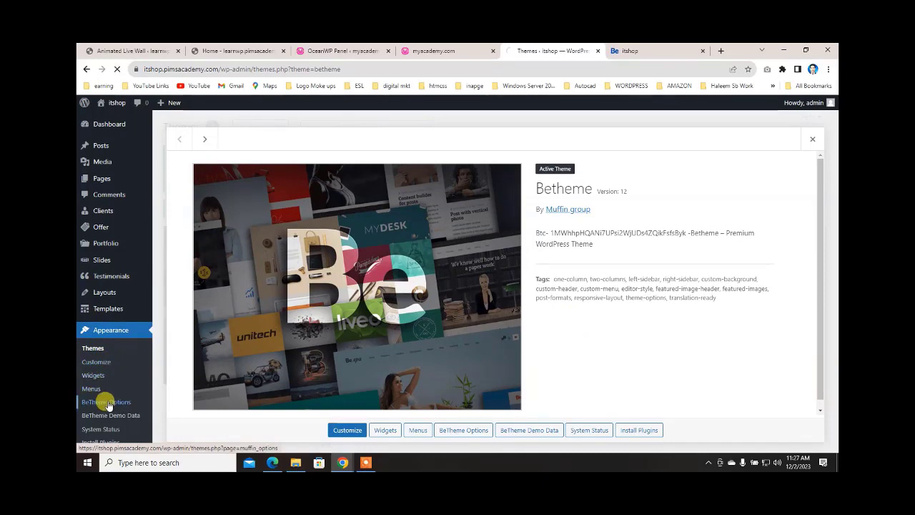
{"action": "left_click", "coordinate": [108, 403]}
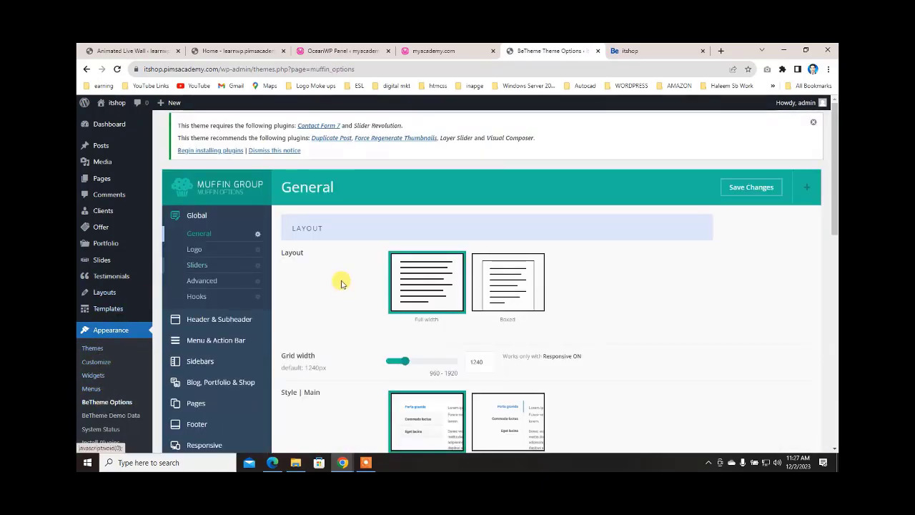
- Look through the General page of the BeTheme Options, from layout and styles to background, along with the list of option sections
{"action": "scroll", "coordinate": [343, 281], "scroll_direction": "down", "scroll_amount": 2}
{"action": "scroll", "coordinate": [333, 291], "scroll_direction": "up", "scroll_amount": 2}
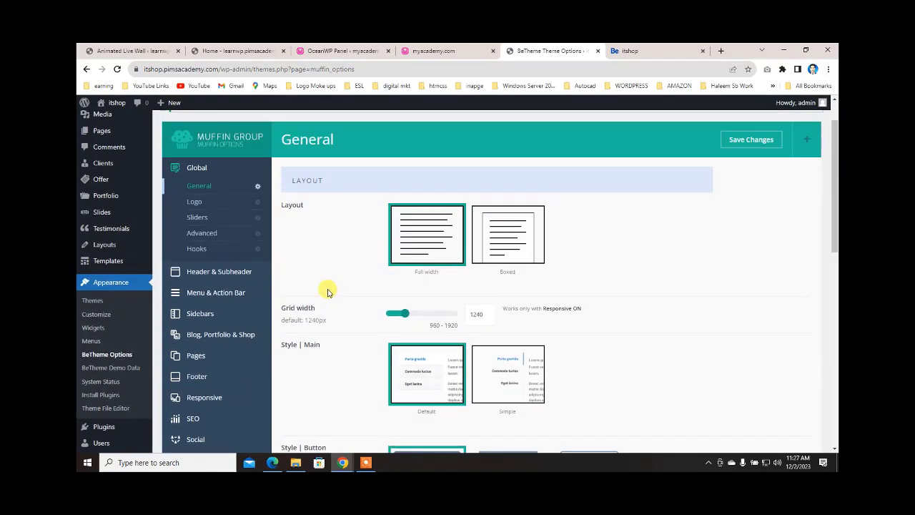
{"action": "scroll", "coordinate": [214, 279], "scroll_direction": "down", "scroll_amount": 2}
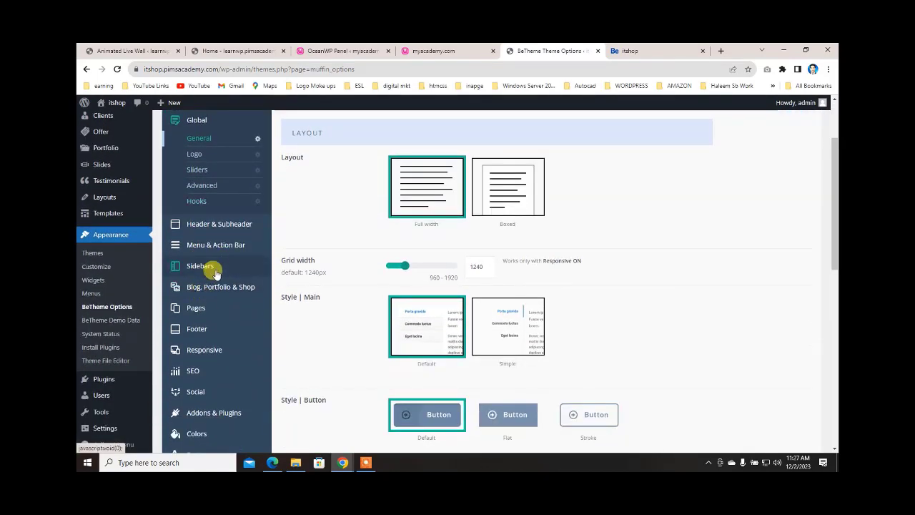
{"action": "scroll", "coordinate": [208, 304], "scroll_direction": "down", "scroll_amount": 2}
{"action": "scroll", "coordinate": [213, 327], "scroll_direction": "down", "scroll_amount": 2}
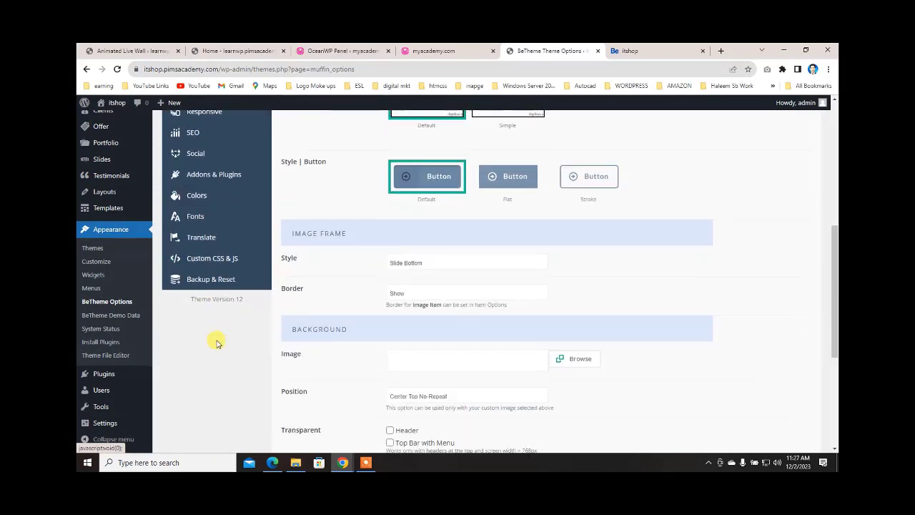
{"action": "scroll", "coordinate": [219, 347], "scroll_direction": "up", "scroll_amount": 5}
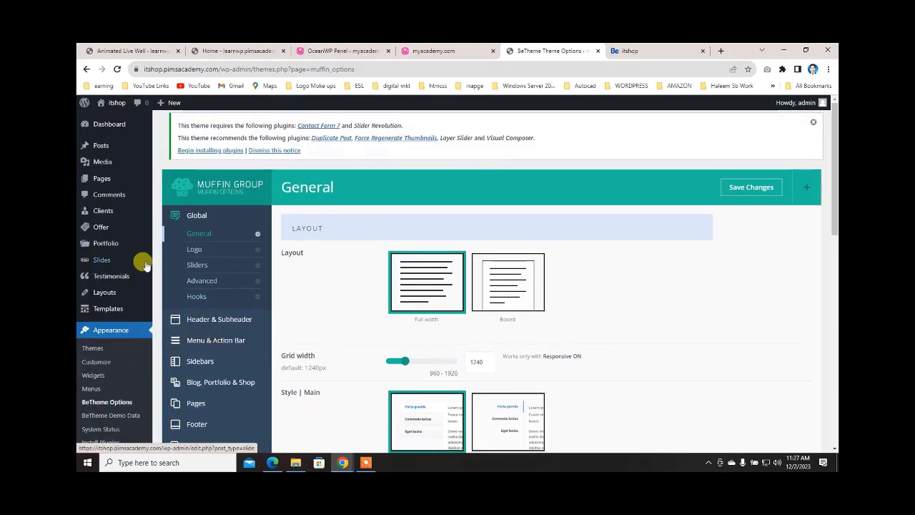
- Look over the content types in the itshop admin menu, view the Templates list, and check the site's front page
{"action": "mouse_move", "coordinate": [105, 245]}
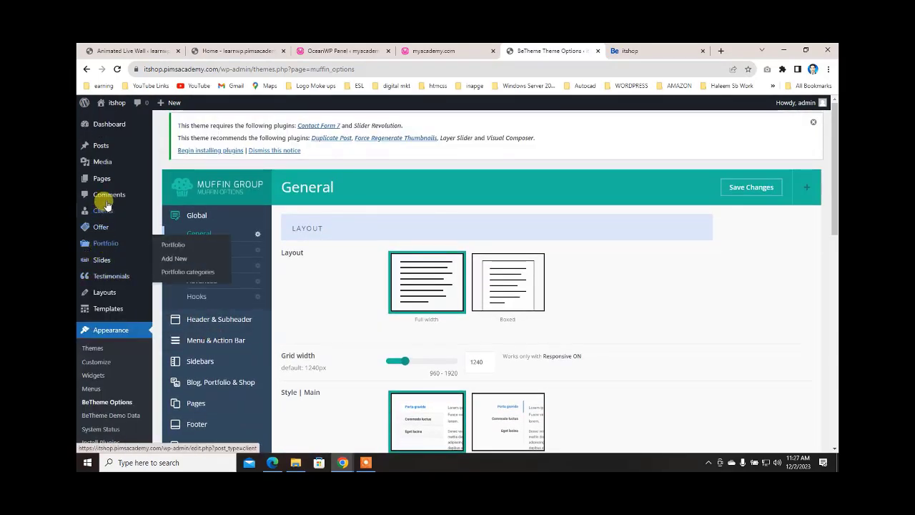
{"action": "mouse_move", "coordinate": [95, 315]}
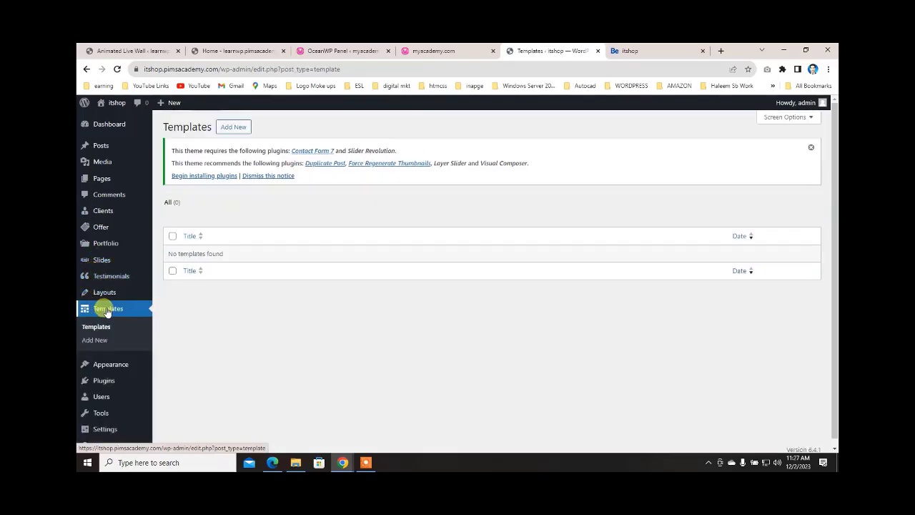
{"action": "left_click", "coordinate": [98, 327]}
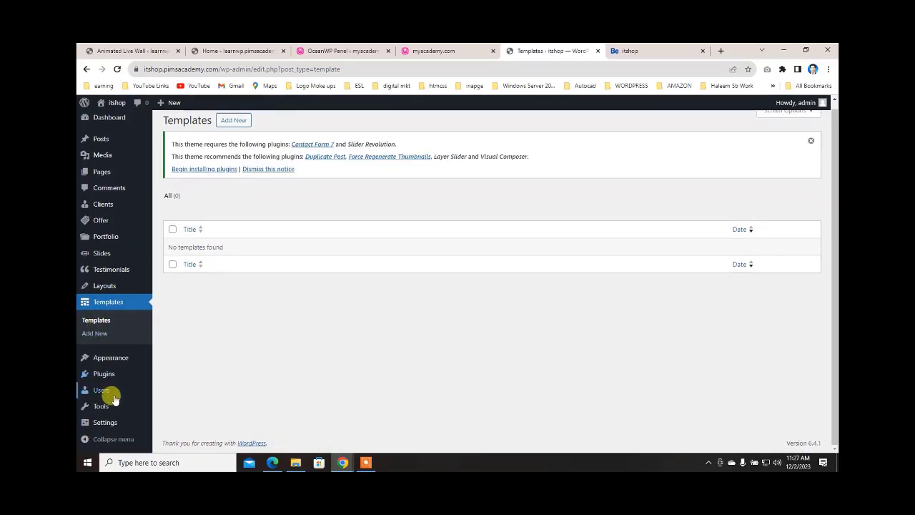
{"action": "left_click", "coordinate": [631, 51]}
{"action": "left_click", "coordinate": [530, 53]}
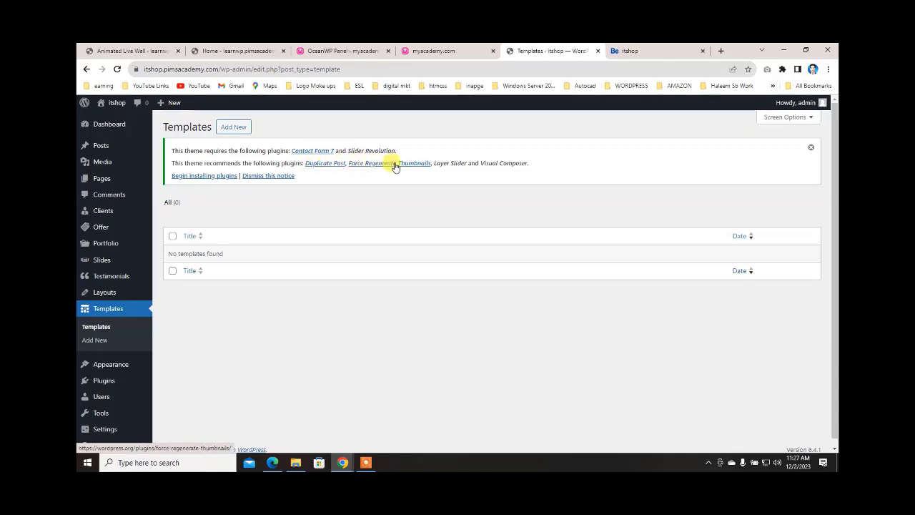
- Try to bulk-install all the theme's required and recommended plugins, and return to the itshop dashboard
{"action": "left_click", "coordinate": [190, 176]}
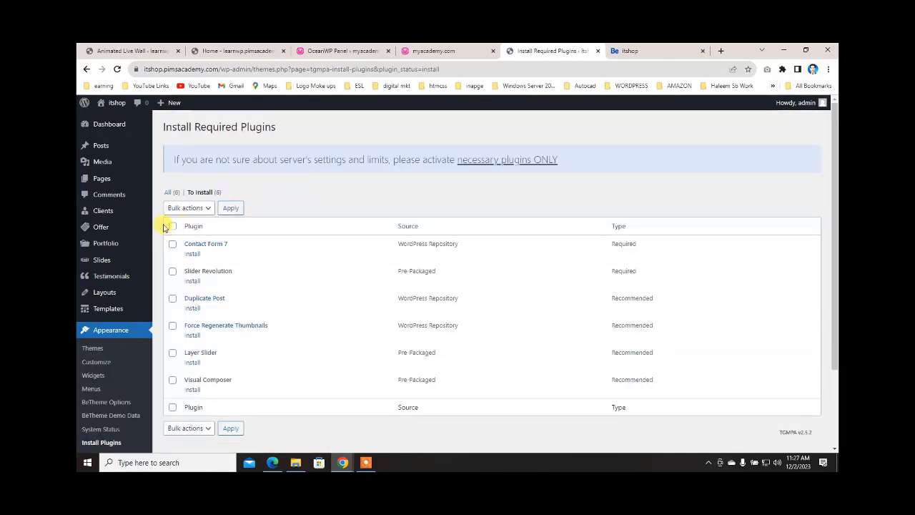
{"action": "left_click", "coordinate": [188, 208]}
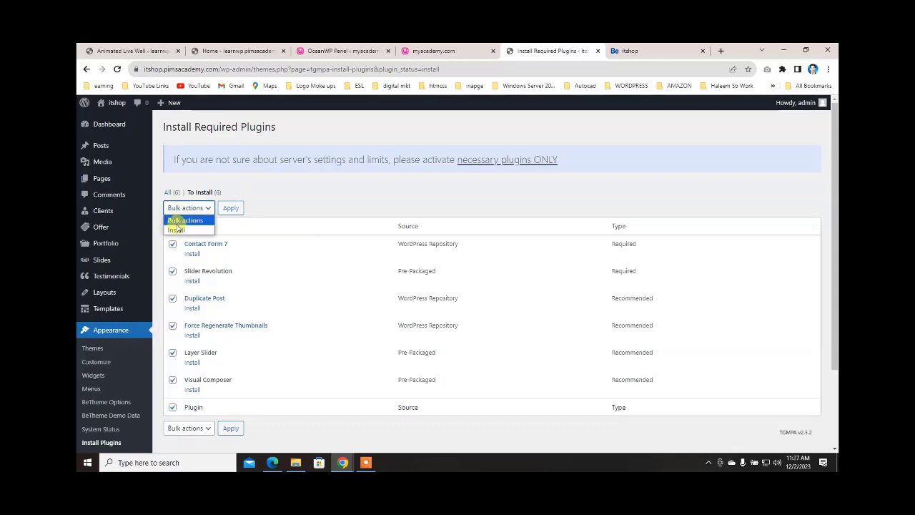
{"action": "left_click", "coordinate": [177, 229]}
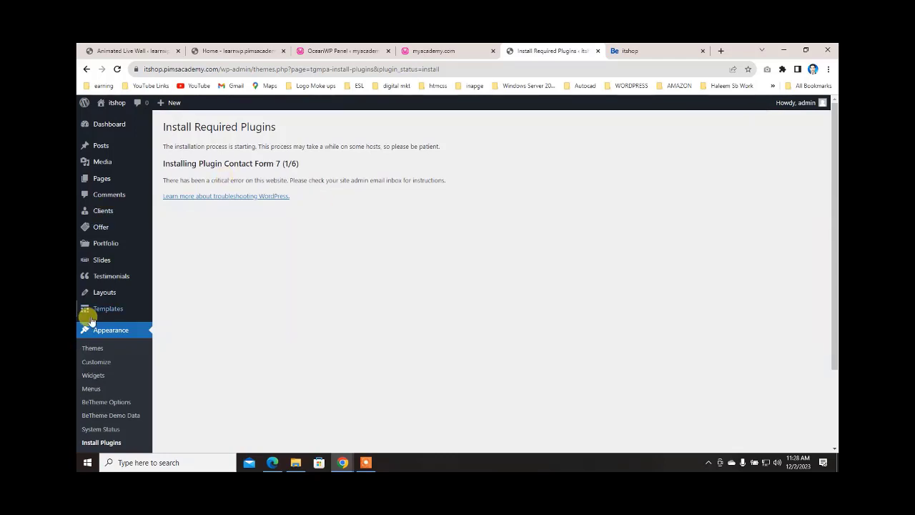
{"action": "left_click", "coordinate": [103, 126]}
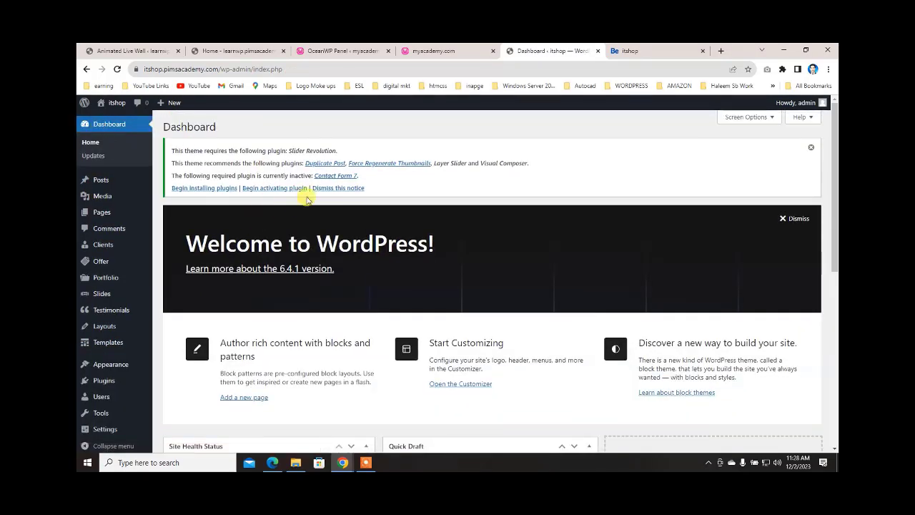
- Download the recommended Yoast Duplicate Post plugin as duplicate-post.4.5.zip from its WordPress.org page
{"action": "left_click", "coordinate": [326, 164]}
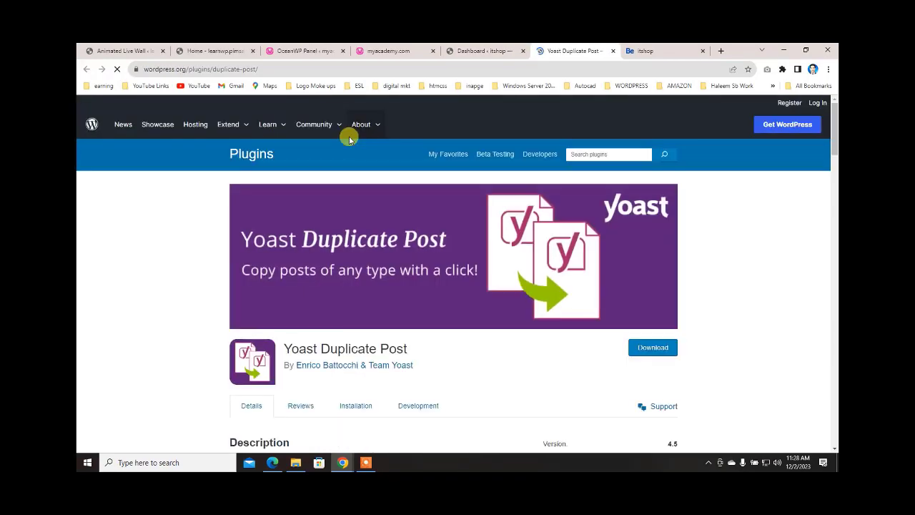
{"action": "scroll", "coordinate": [361, 268], "scroll_direction": "down", "scroll_amount": 2}
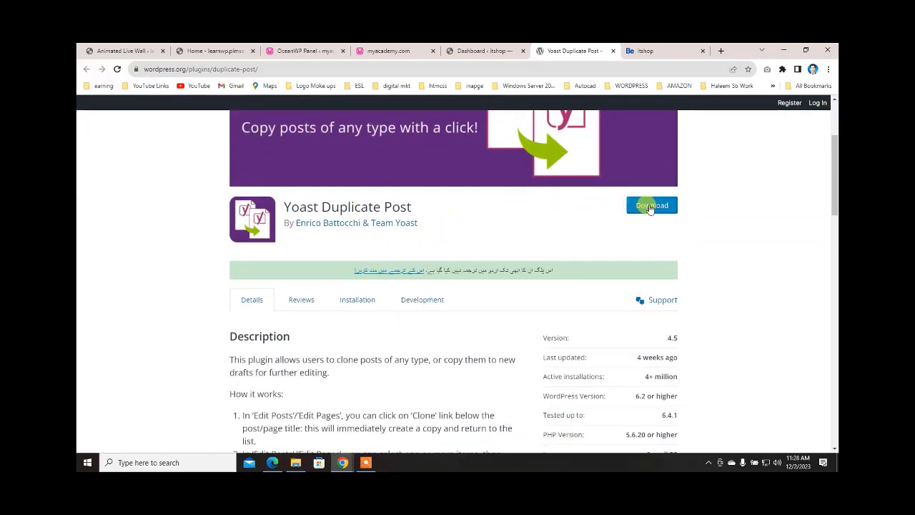
{"action": "left_click", "coordinate": [661, 208]}
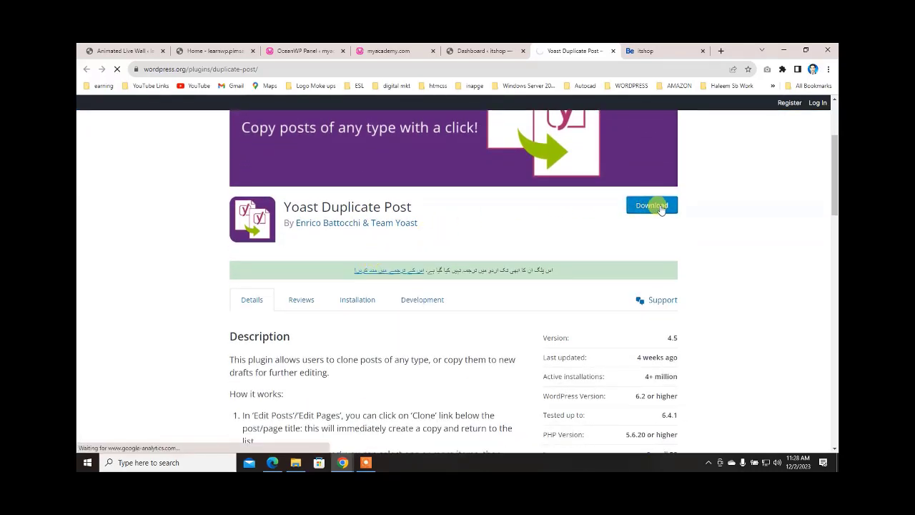
{"action": "left_click", "coordinate": [446, 295]}
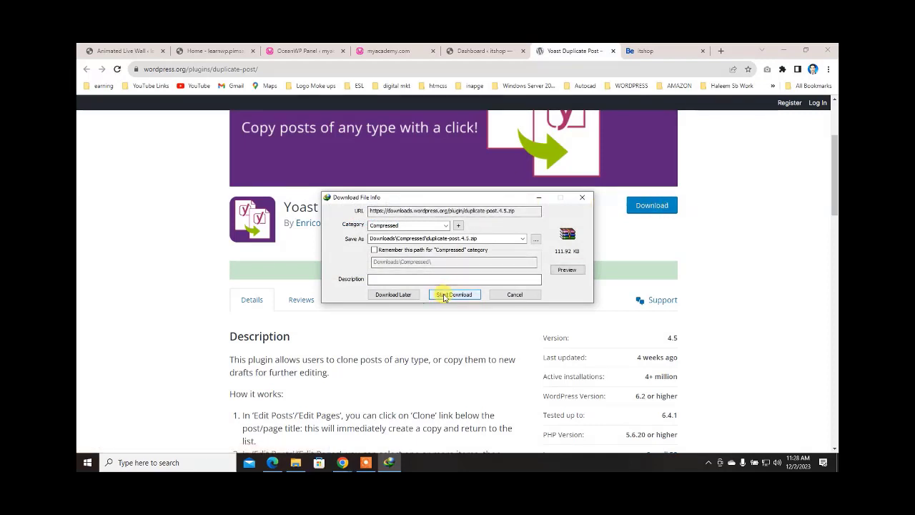
{"action": "left_click", "coordinate": [445, 295]}
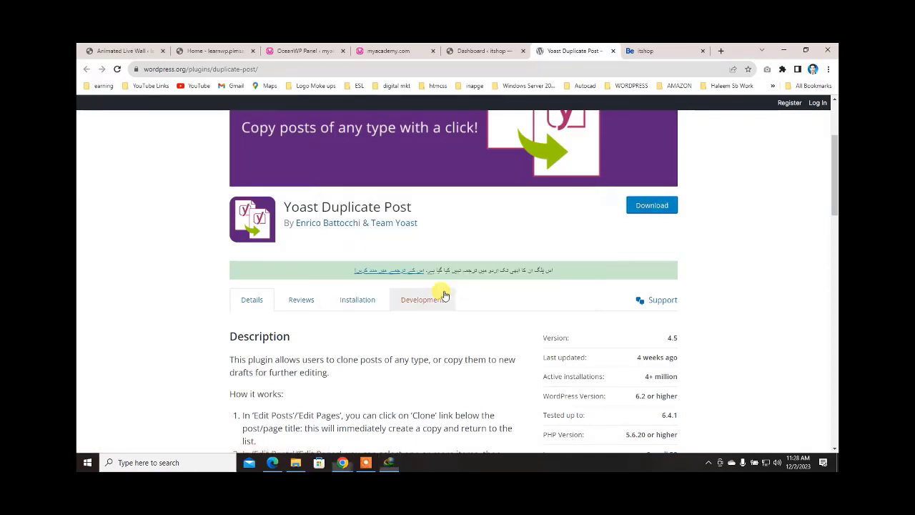
{"action": "left_click", "coordinate": [538, 282]}
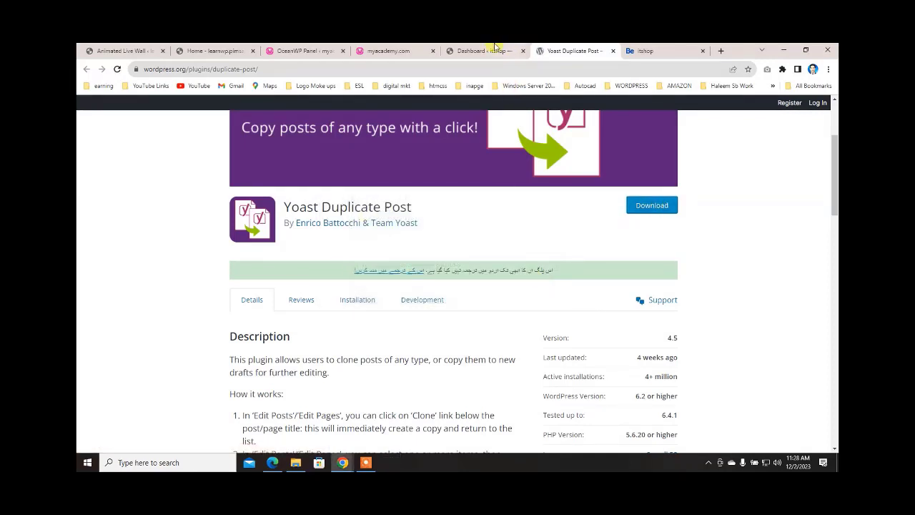
- Return to the itshop admin, view the installed plugins and open the form for uploading a new plugin
{"action": "left_click", "coordinate": [493, 51]}
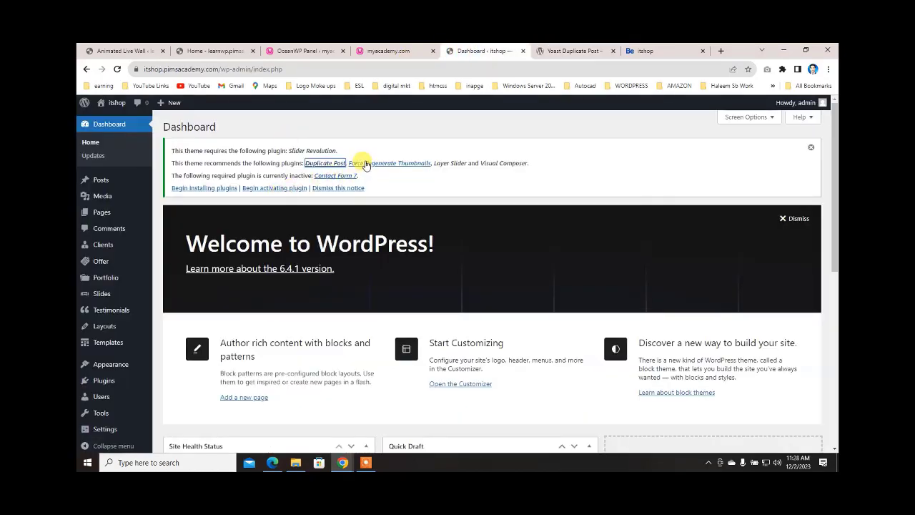
{"action": "mouse_move", "coordinate": [97, 383]}
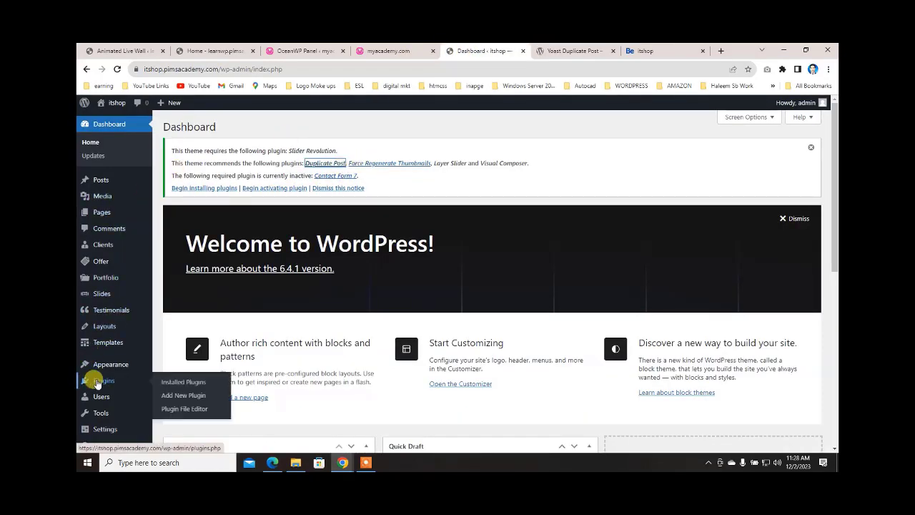
{"action": "left_click", "coordinate": [184, 382]}
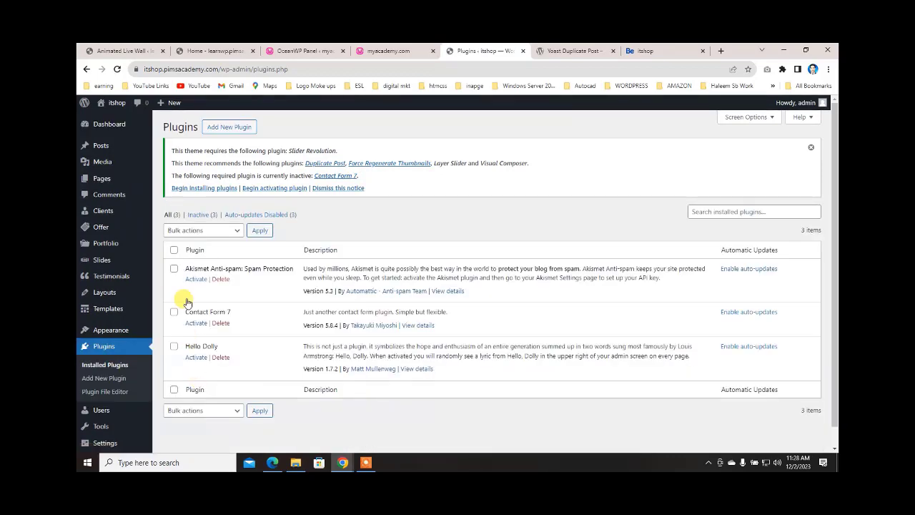
{"action": "left_click", "coordinate": [232, 126]}
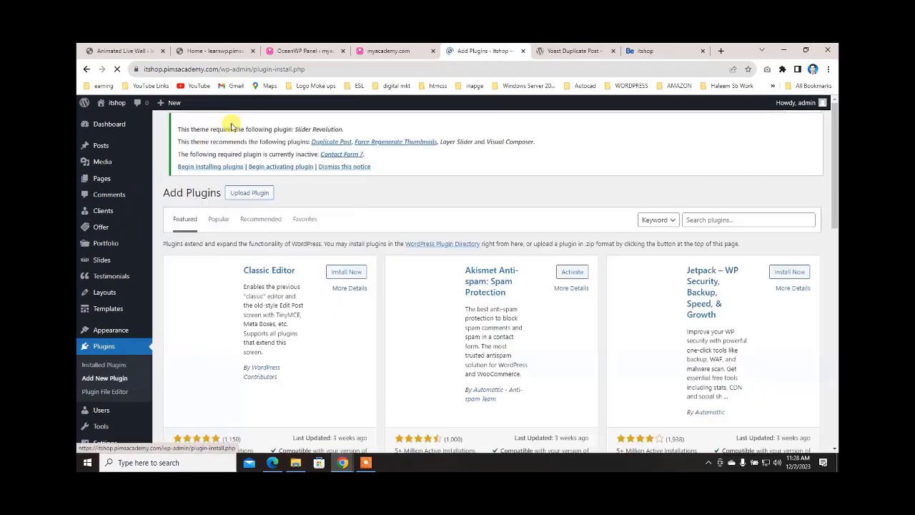
{"action": "left_click", "coordinate": [247, 130]}
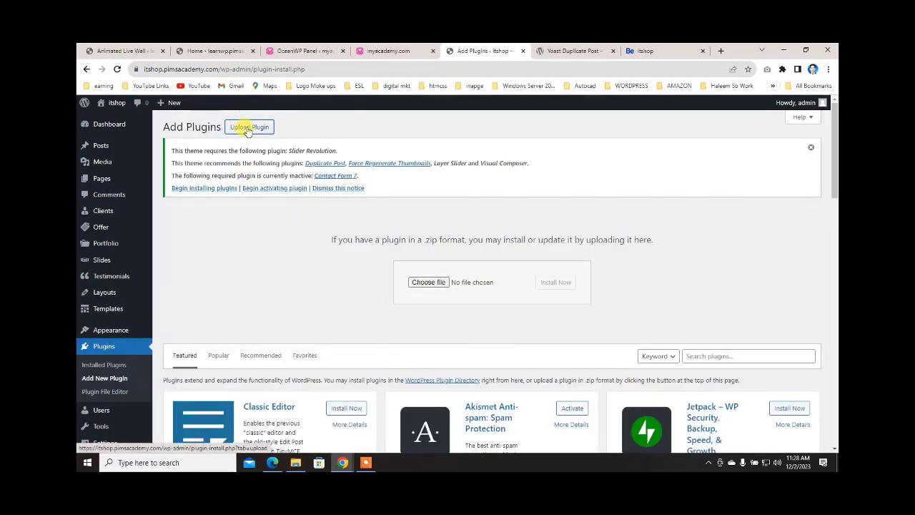
- Choose duplicate-post.4.5.zip from the Compressed folder in Downloads, then install and activate the plugin
{"action": "left_click", "coordinate": [428, 281]}
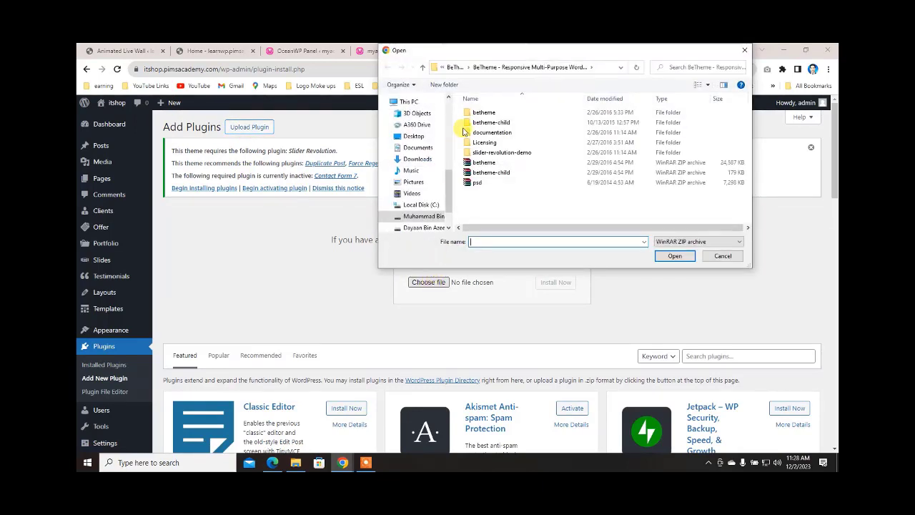
{"action": "left_click", "coordinate": [418, 159]}
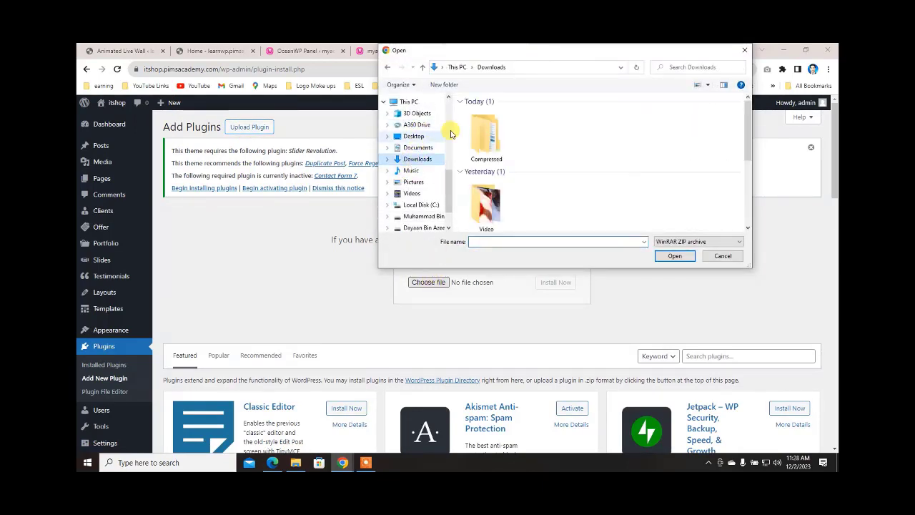
{"action": "double_click", "coordinate": [475, 133]}
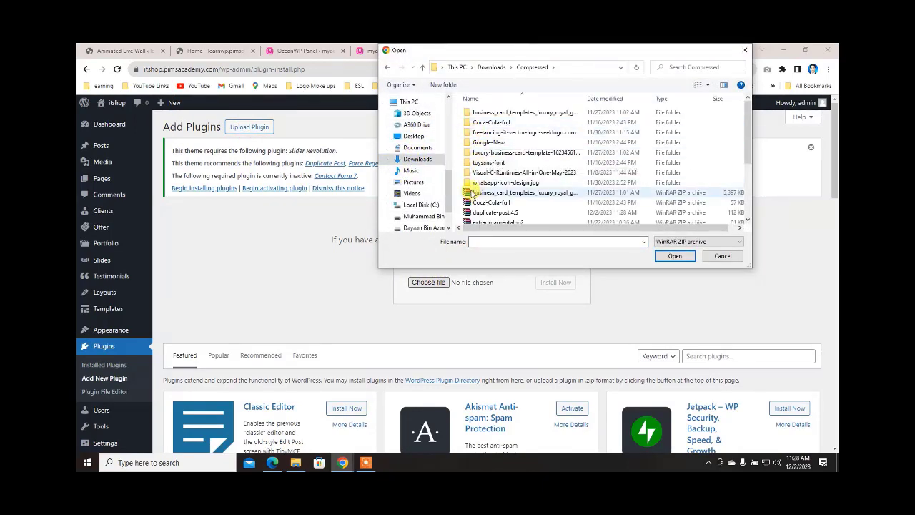
{"action": "double_click", "coordinate": [494, 213]}
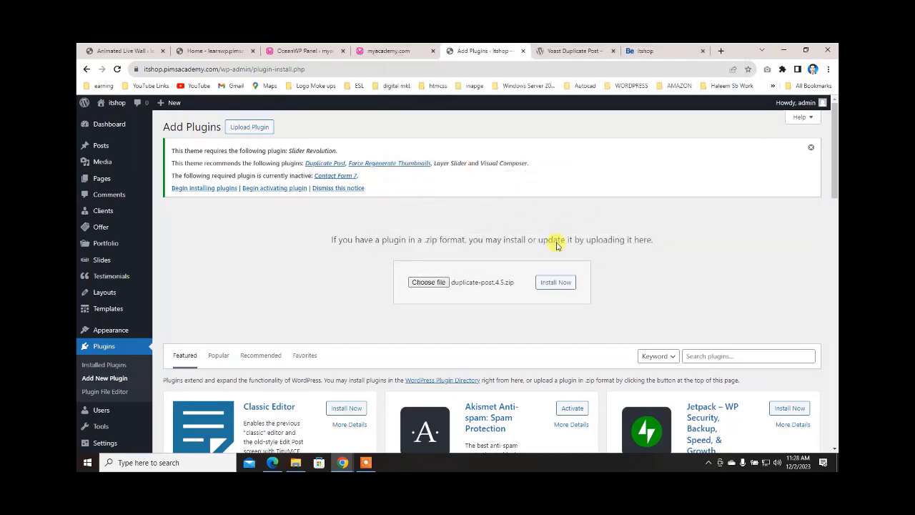
{"action": "left_click", "coordinate": [566, 284]}
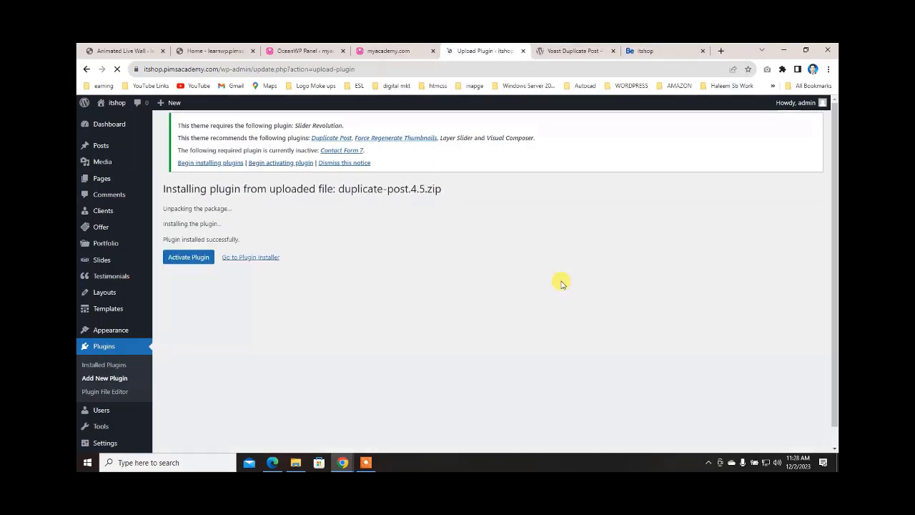
{"action": "left_click", "coordinate": [188, 269]}
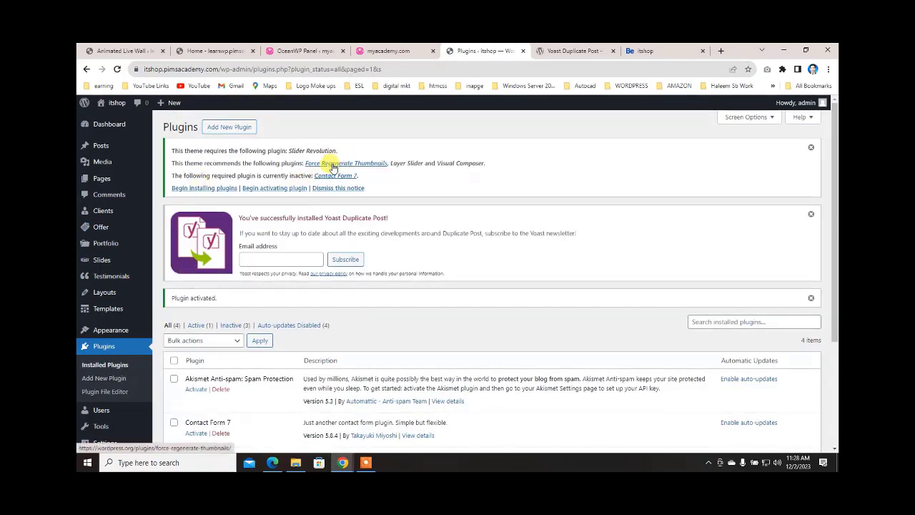
- Download the recommended Force Regenerate Thumbnails plugin as force-regenerate-thumbnails.2.1.3.zip from its WordPress.org page
{"action": "left_click", "coordinate": [361, 168]}
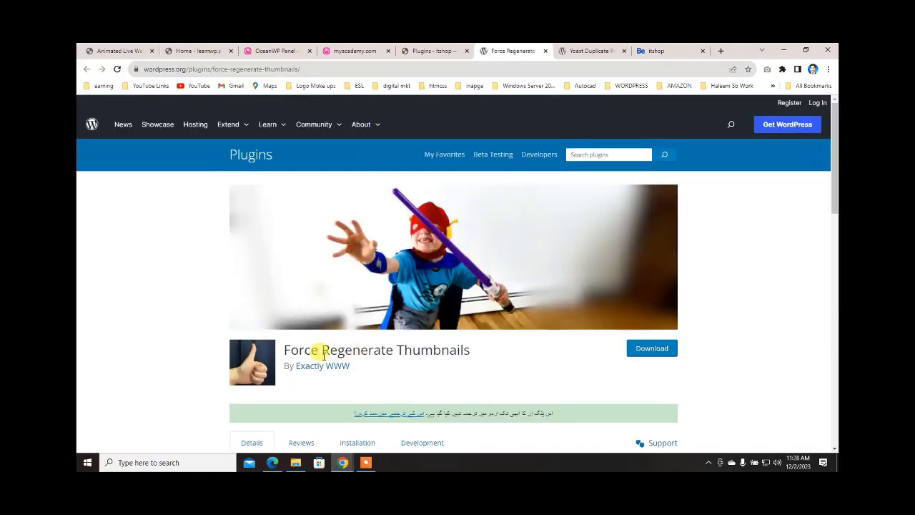
{"action": "left_click", "coordinate": [635, 348]}
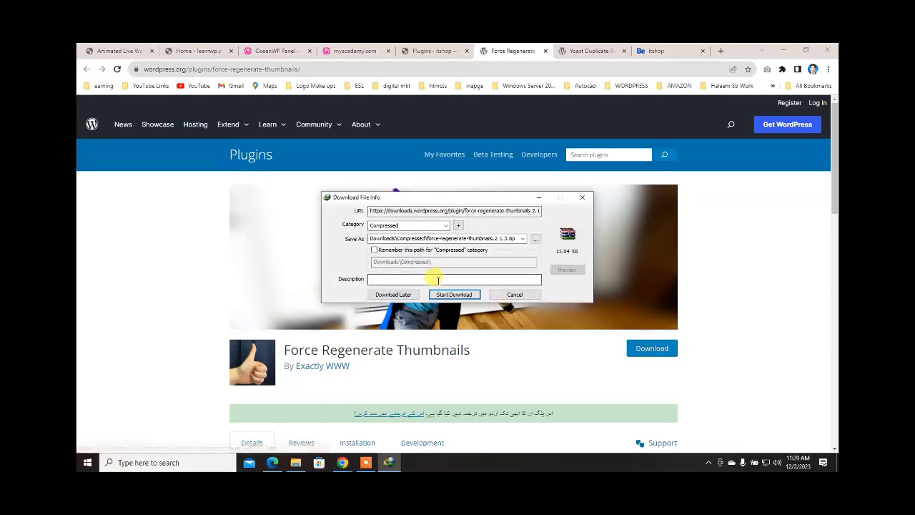
{"action": "left_click", "coordinate": [448, 293]}
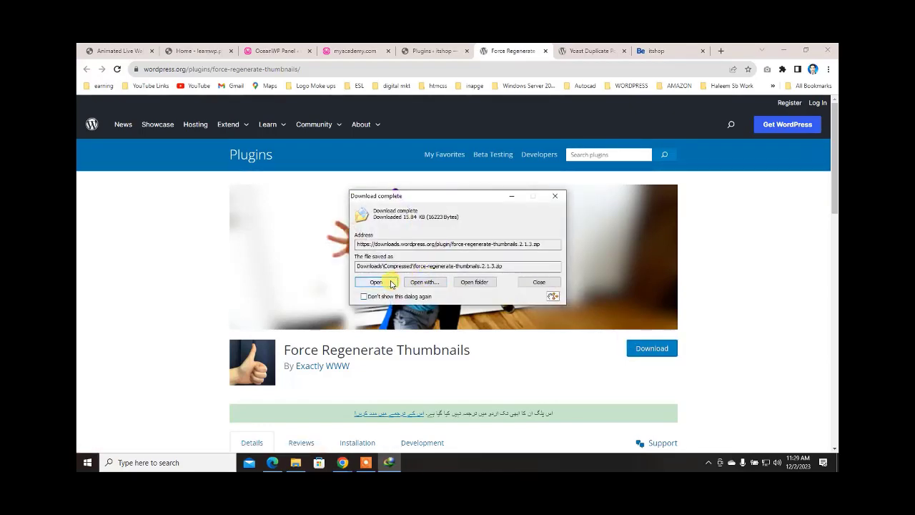
{"action": "left_click", "coordinate": [539, 282]}
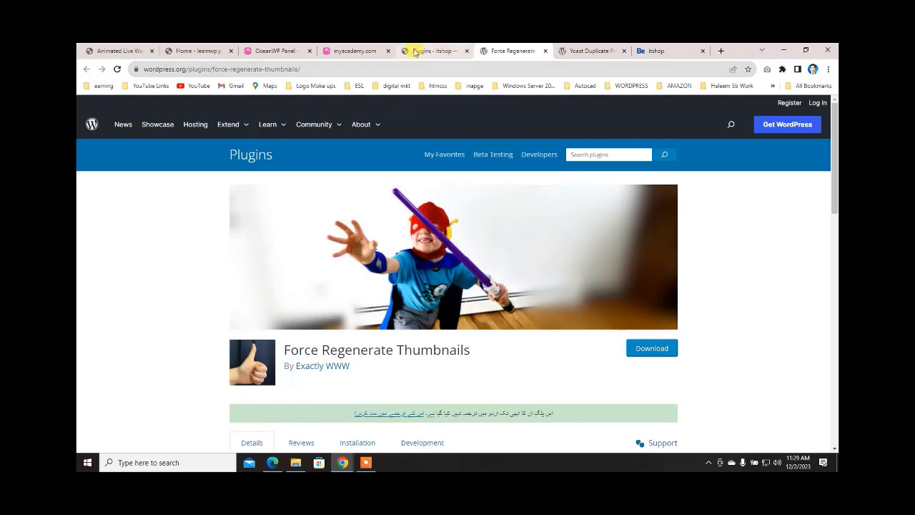
- In the itshop admin, upload force-regenerate-thumbnails.2.1.3.zip from the Compressed folder in Downloads as a new plugin and install it
{"action": "left_click", "coordinate": [415, 52]}
{"action": "left_click", "coordinate": [242, 129]}
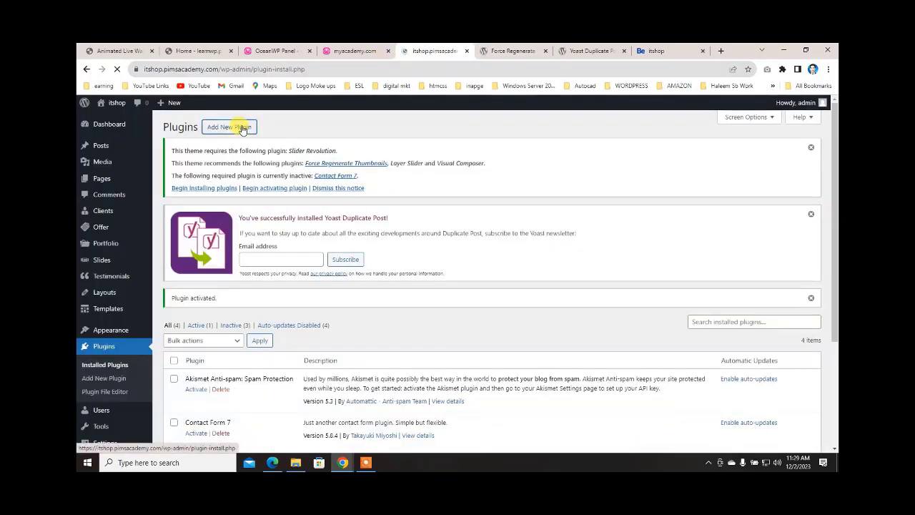
{"action": "left_click", "coordinate": [244, 128]}
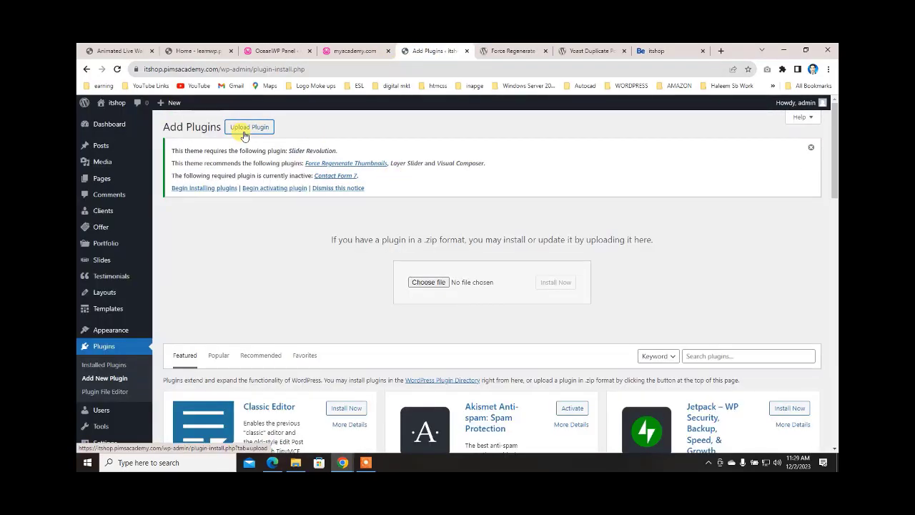
{"action": "left_click", "coordinate": [430, 283]}
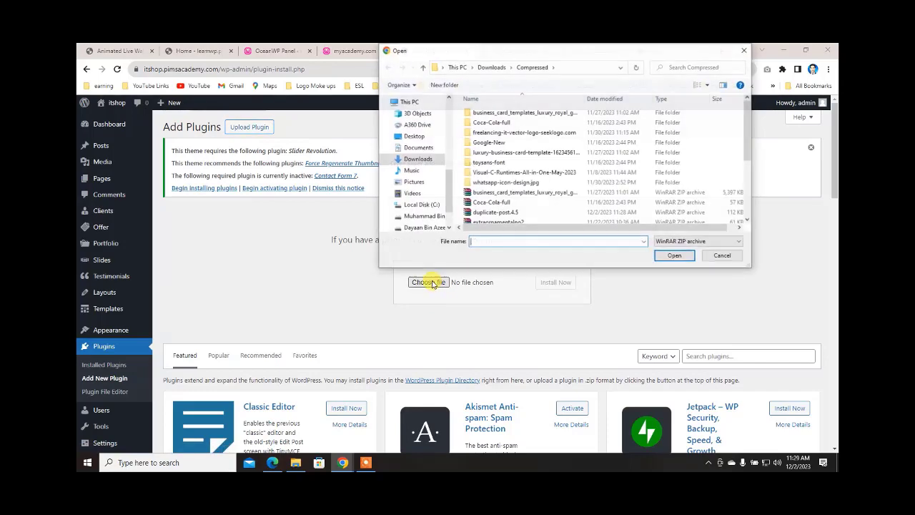
{"action": "scroll", "coordinate": [489, 186], "scroll_direction": "down", "scroll_amount": 2}
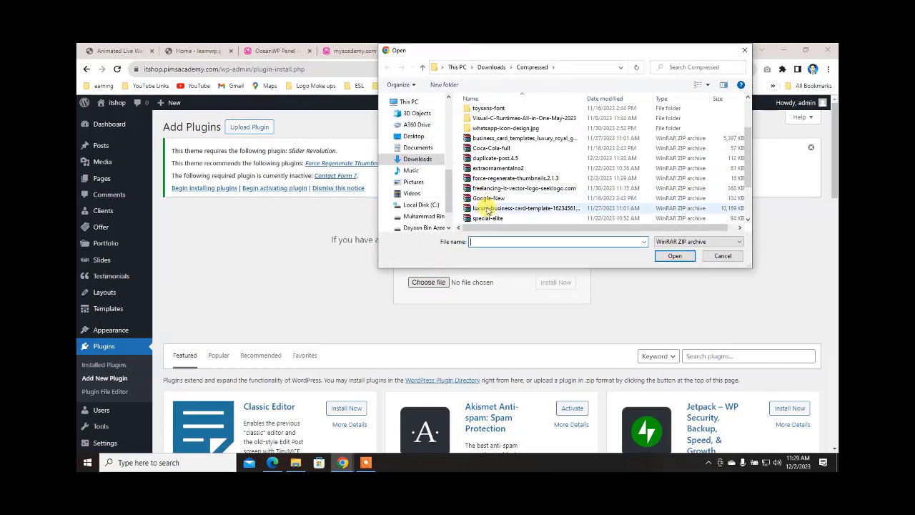
{"action": "left_click", "coordinate": [500, 179]}
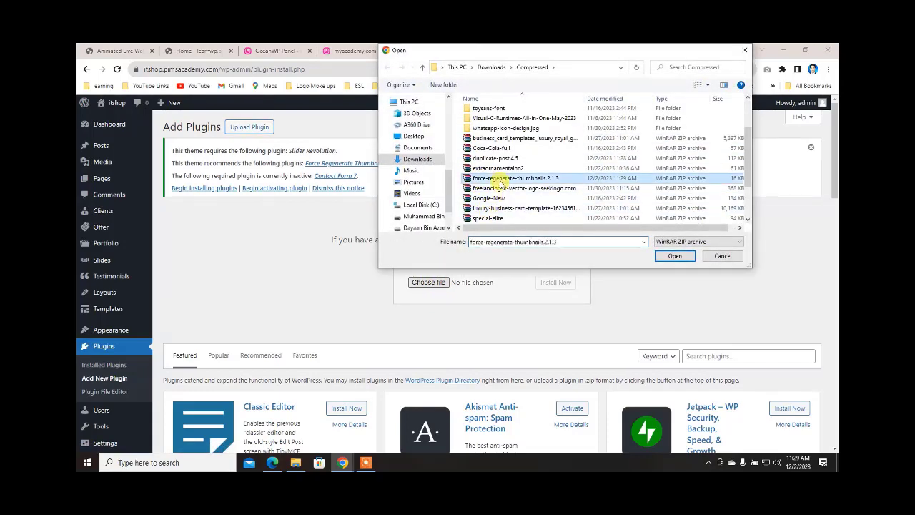
{"action": "double_click", "coordinate": [501, 180]}
{"action": "left_click", "coordinate": [555, 282]}
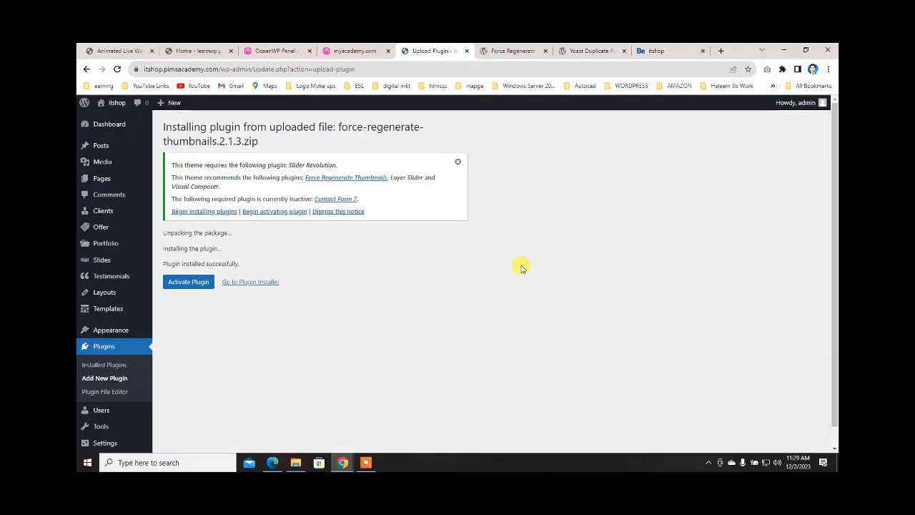
- Download the required Contact Form 7 plugin as contact-form-7.5.8.4.zip from its WordPress.org page
{"action": "left_click", "coordinate": [327, 203]}
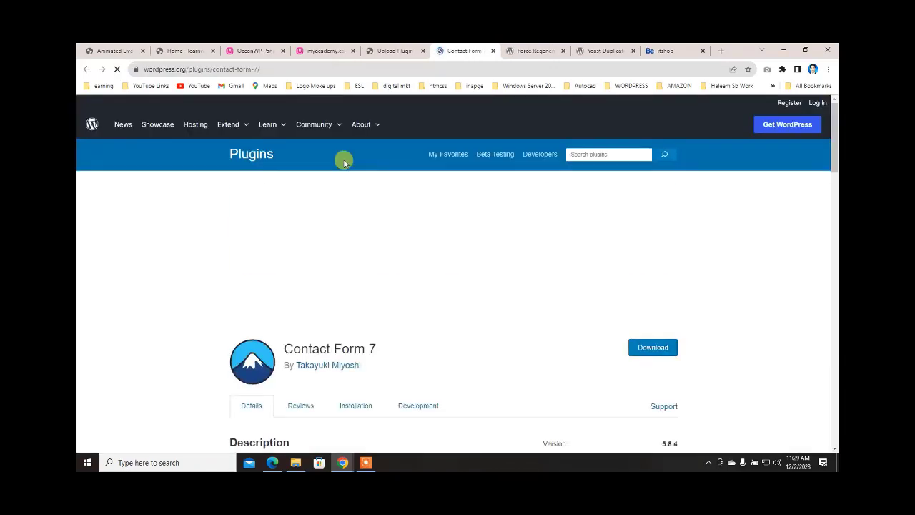
{"action": "left_click", "coordinate": [642, 348]}
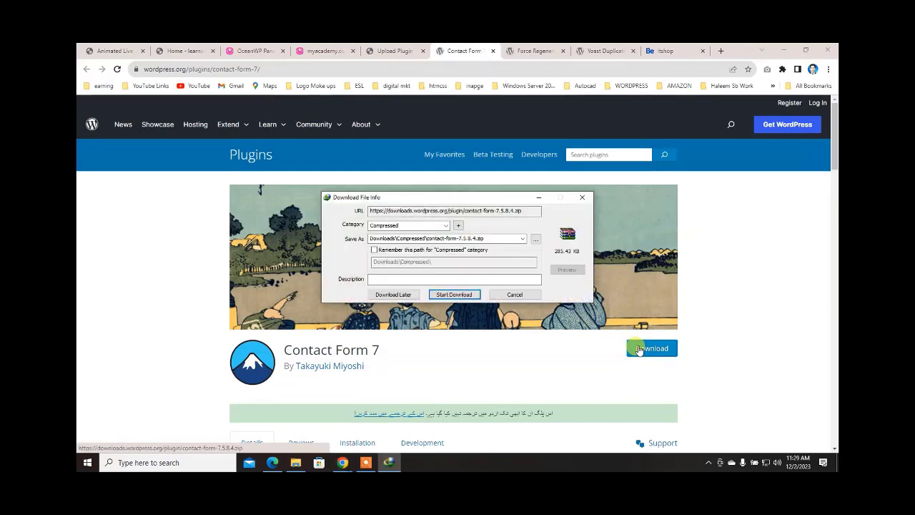
{"action": "left_click", "coordinate": [453, 295]}
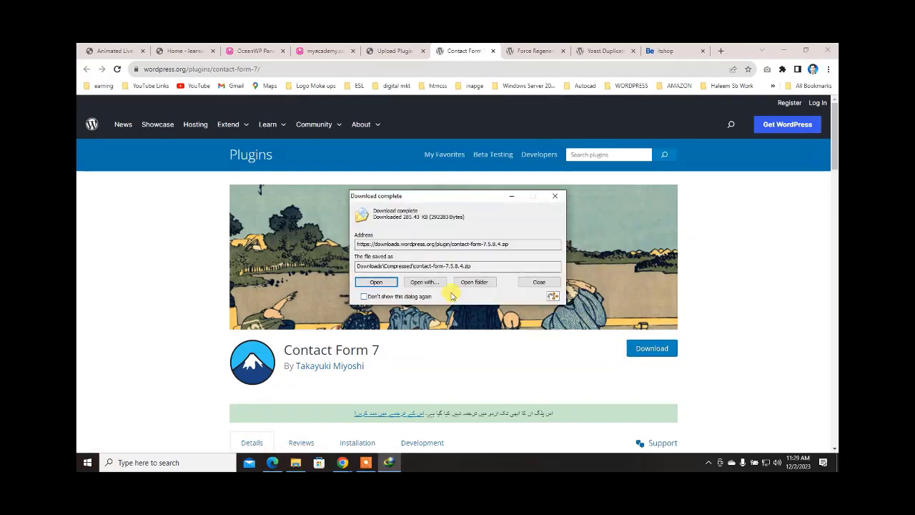
{"action": "left_click", "coordinate": [539, 282]}
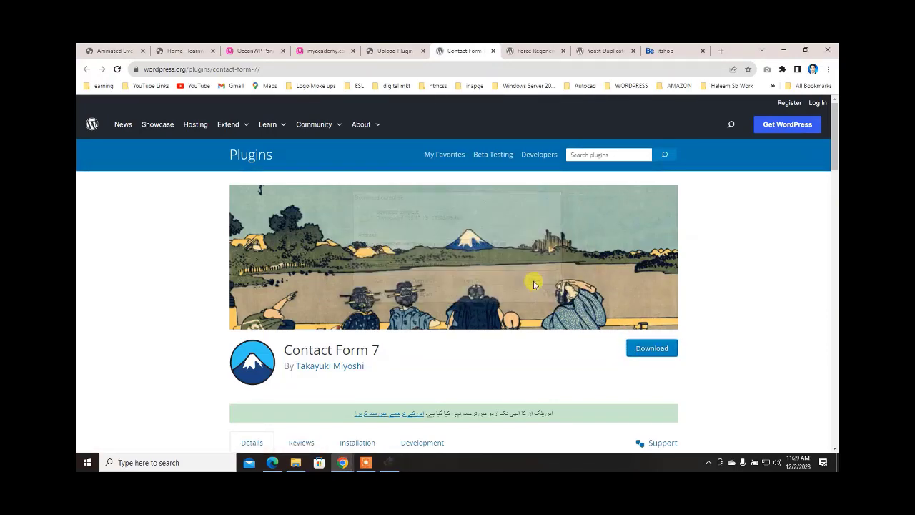
- Return to the itshop admin, activate Force Regenerate Thumbnails and open the form for uploading another plugin
{"action": "left_click", "coordinate": [393, 49]}
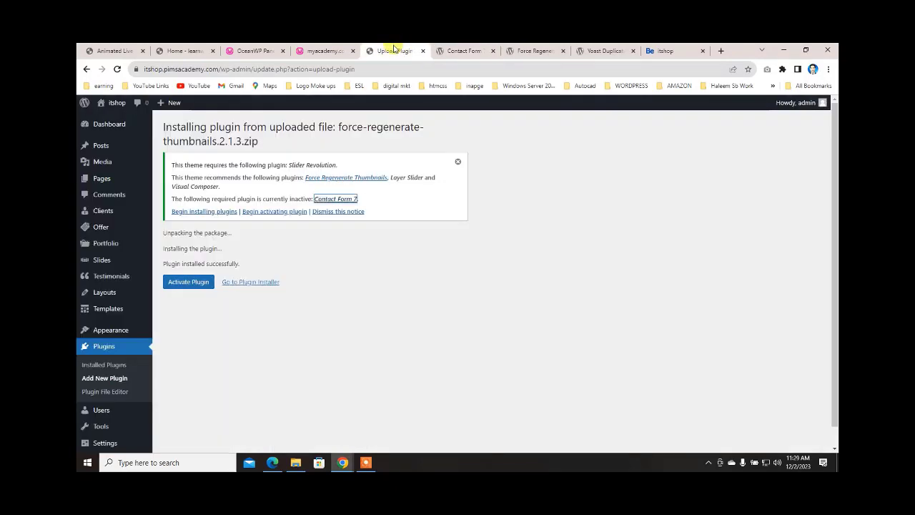
{"action": "left_click", "coordinate": [192, 282]}
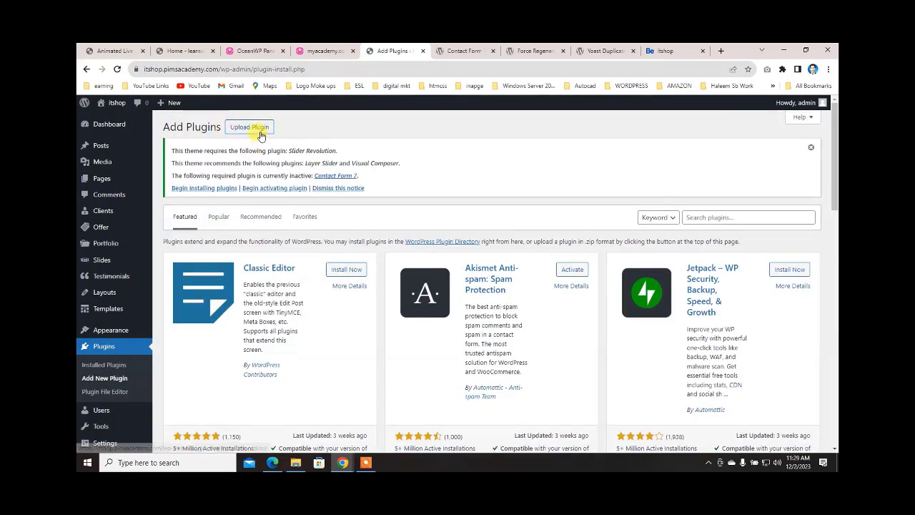
{"action": "left_click", "coordinate": [252, 127]}
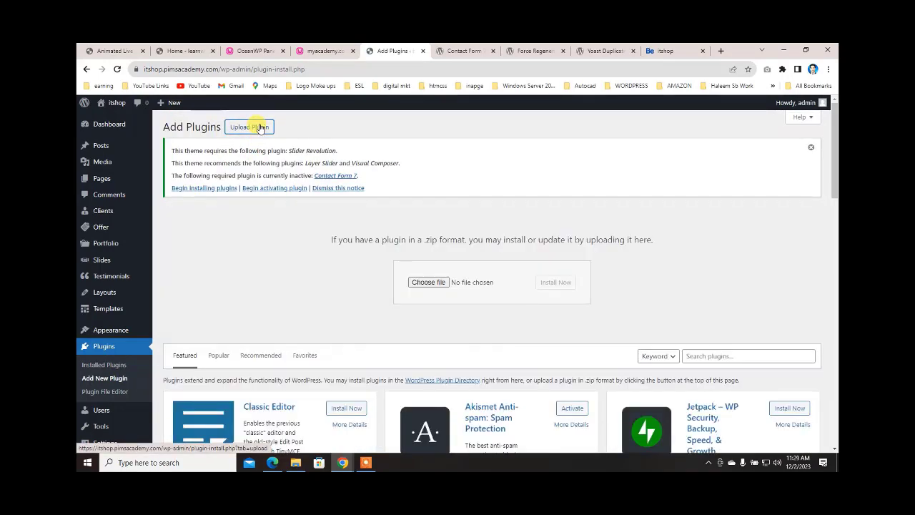
- Install contact-form-7.5.8.4.zip from the Compressed folder in Downloads, replacing the current copy with the uploaded one, and activate Contact Form 7
{"action": "left_click", "coordinate": [427, 282]}
{"action": "scroll", "coordinate": [494, 185], "scroll_direction": "down", "scroll_amount": 3}
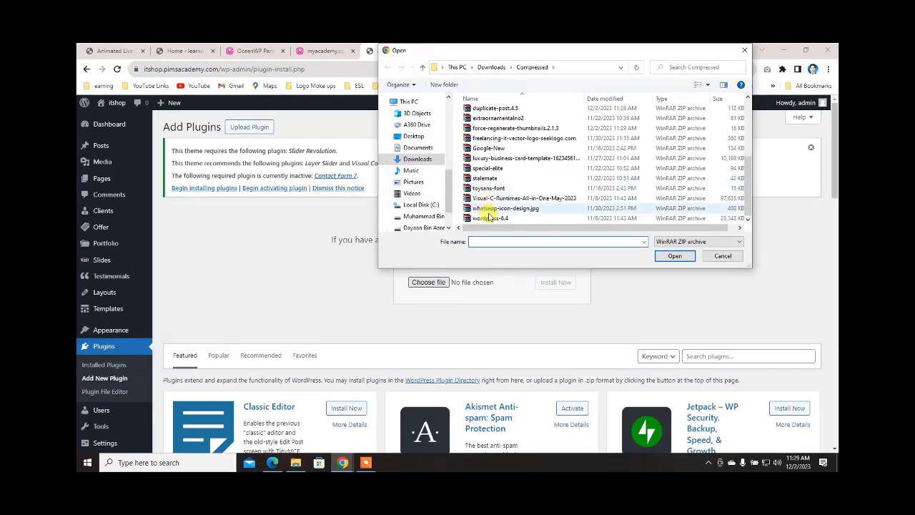
{"action": "left_click", "coordinate": [485, 188]}
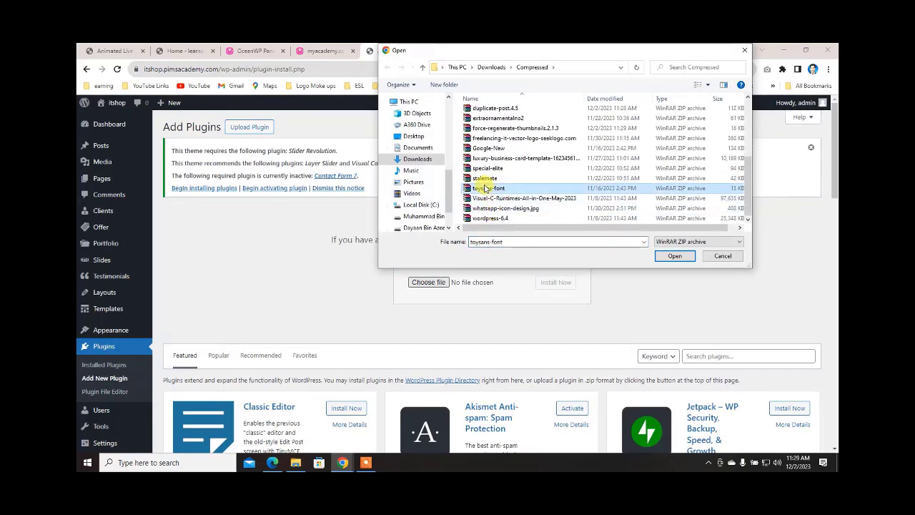
{"action": "scroll", "coordinate": [486, 188], "scroll_direction": "up", "scroll_amount": 4}
{"action": "left_click", "coordinate": [485, 189]}
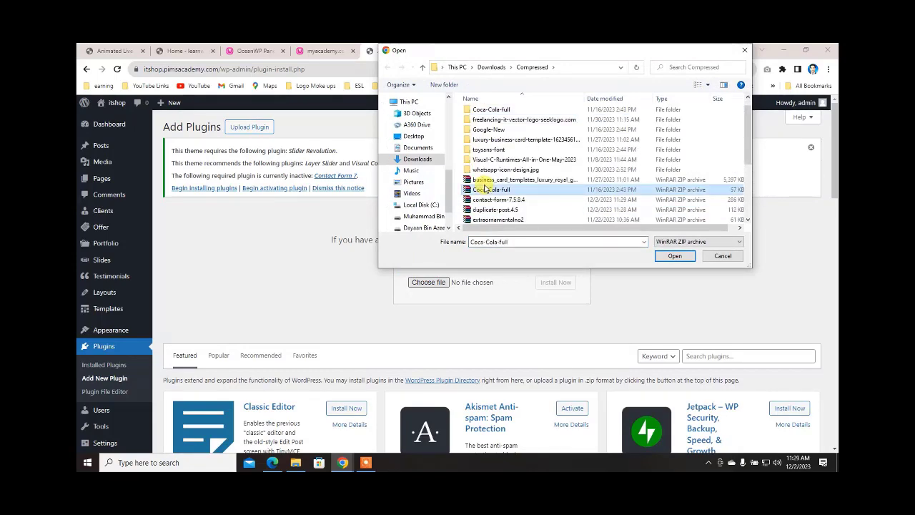
{"action": "left_click", "coordinate": [493, 200]}
{"action": "double_click", "coordinate": [494, 199]}
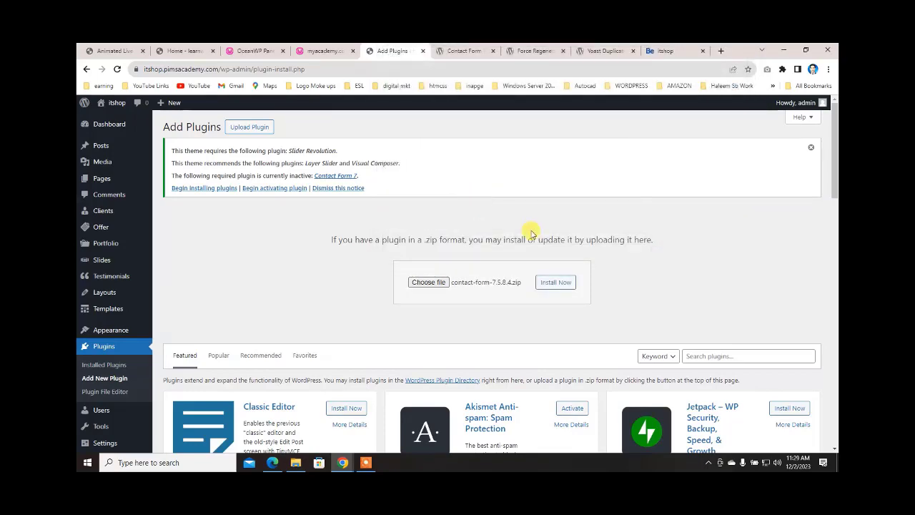
{"action": "left_click", "coordinate": [544, 283]}
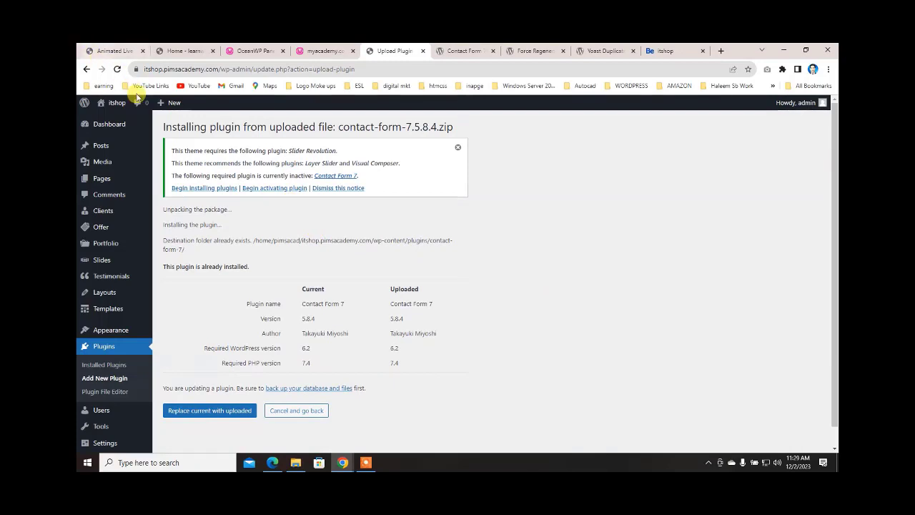
{"action": "left_click", "coordinate": [223, 413]}
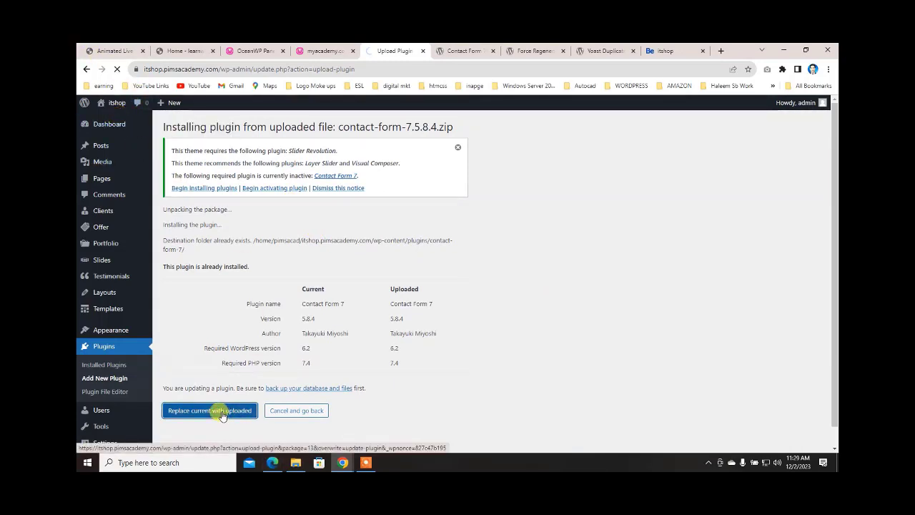
{"action": "left_click", "coordinate": [188, 274]}
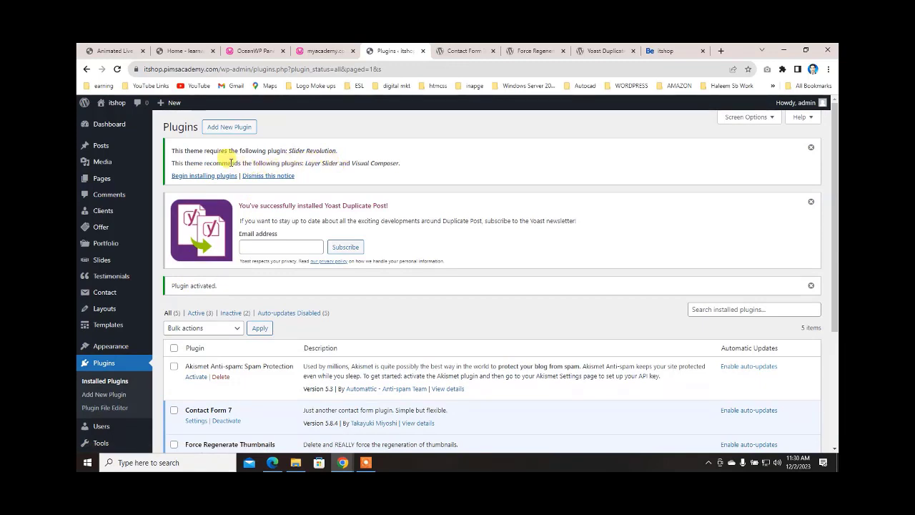
- Install Slider Revolution from the theme's required plugins installer, try to activate it, and go back to the Dashboard
{"action": "left_click_drag", "start_coordinate": [230, 163], "coordinate": [406, 174]}
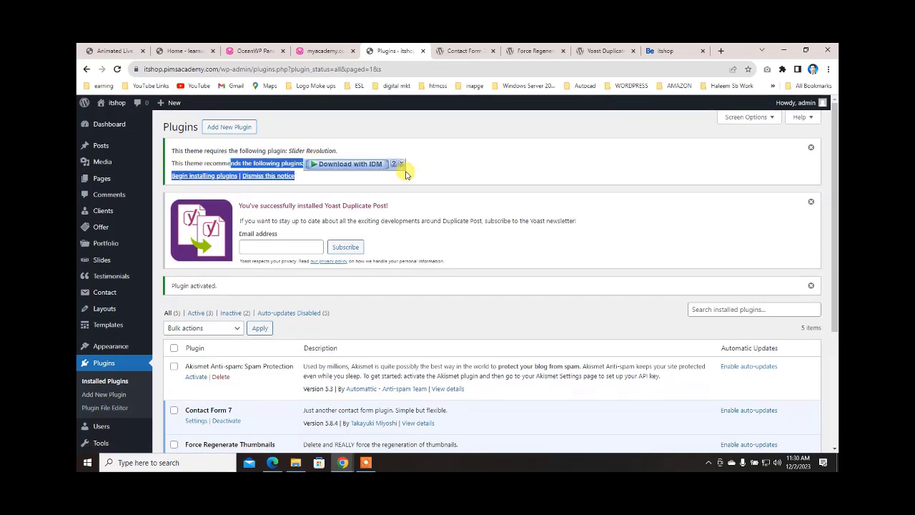
{"action": "left_click", "coordinate": [275, 161]}
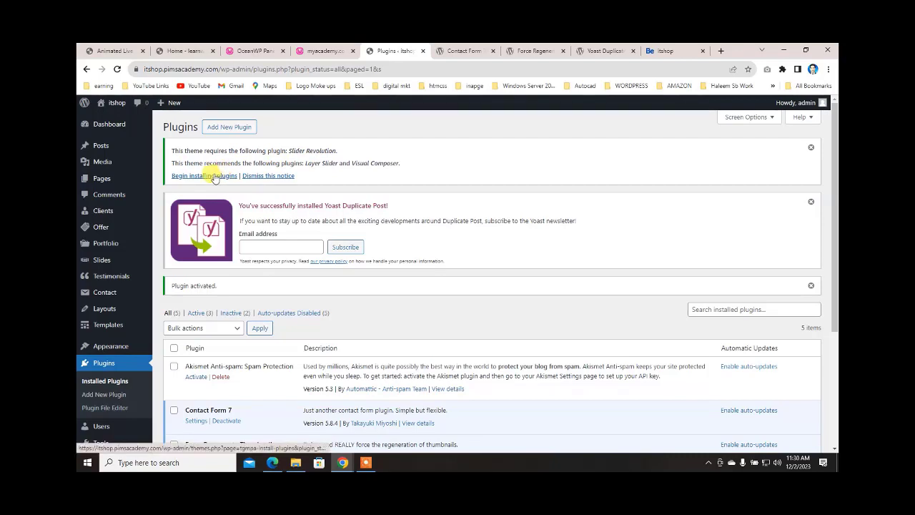
{"action": "left_click", "coordinate": [213, 176]}
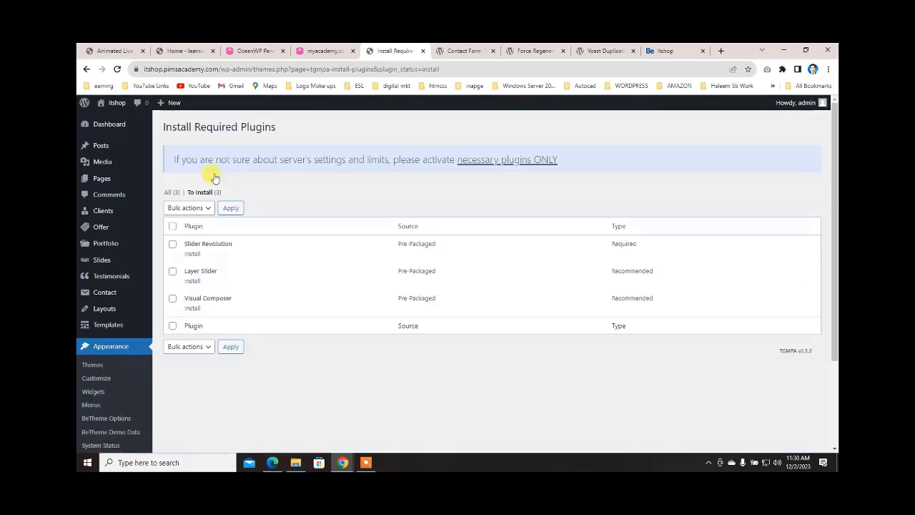
{"action": "left_click", "coordinate": [193, 255]}
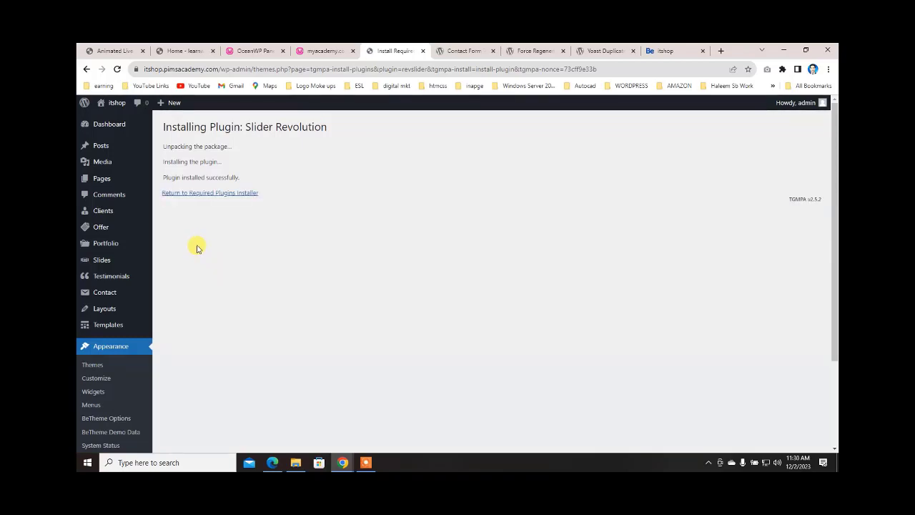
{"action": "left_click", "coordinate": [203, 194]}
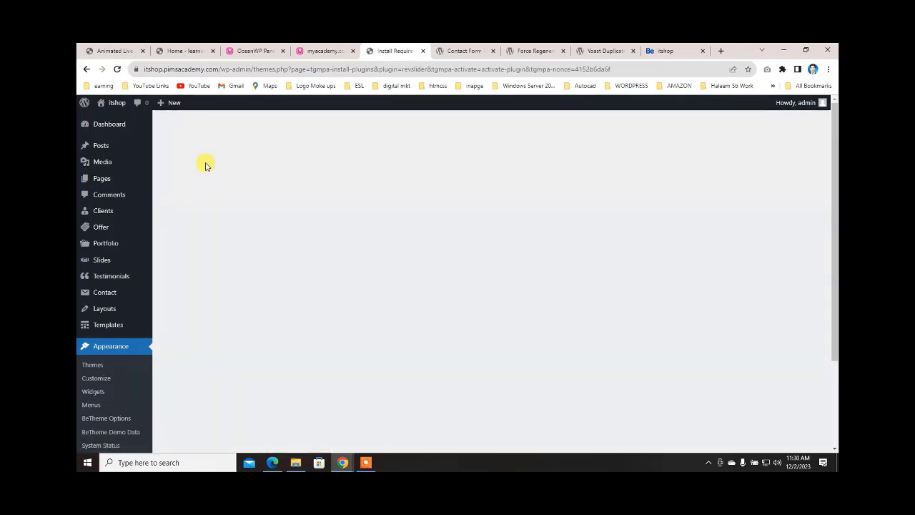
{"action": "left_click", "coordinate": [109, 124]}
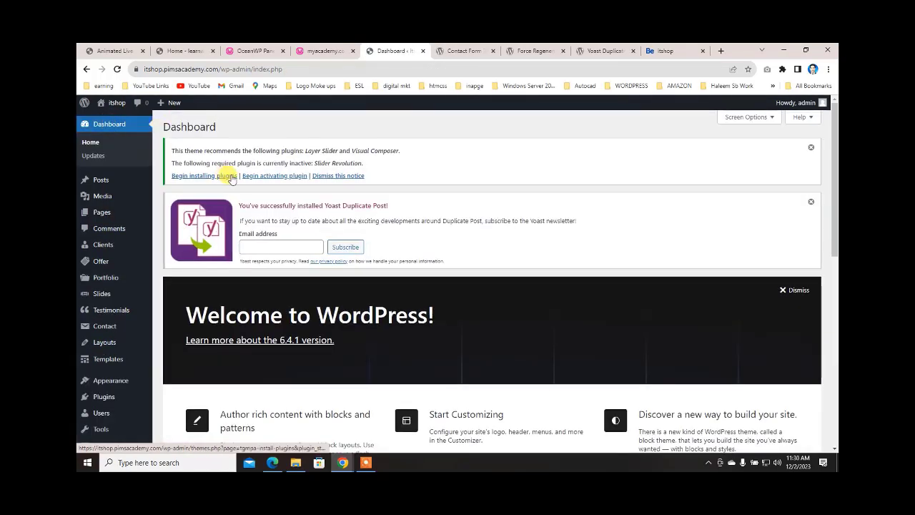
- Install the recommended Layer Slider and Visual Composer plugins from the theme's required plugins installer
{"action": "left_click", "coordinate": [216, 176]}
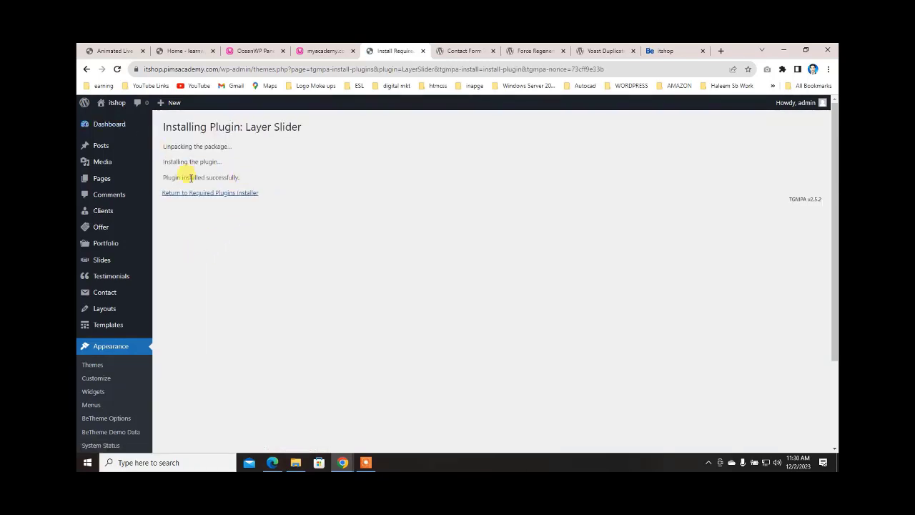
{"action": "left_click", "coordinate": [177, 198]}
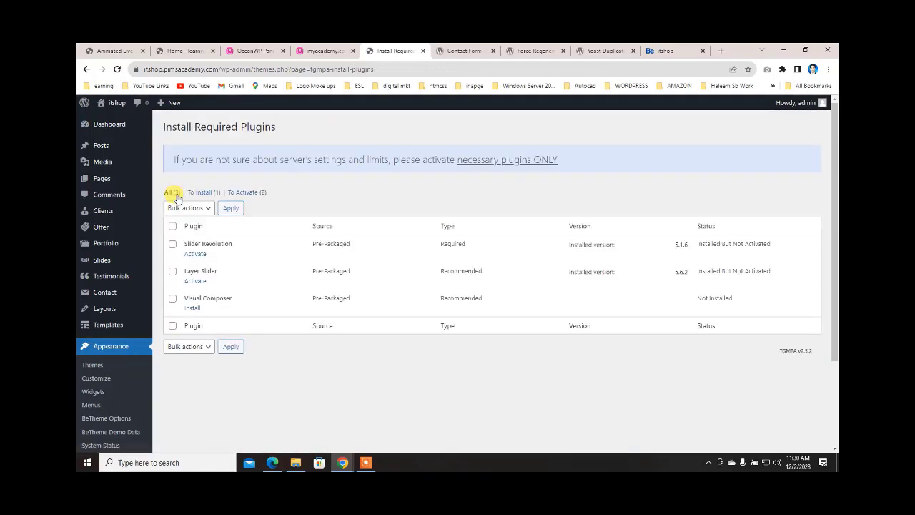
{"action": "left_click", "coordinate": [192, 309]}
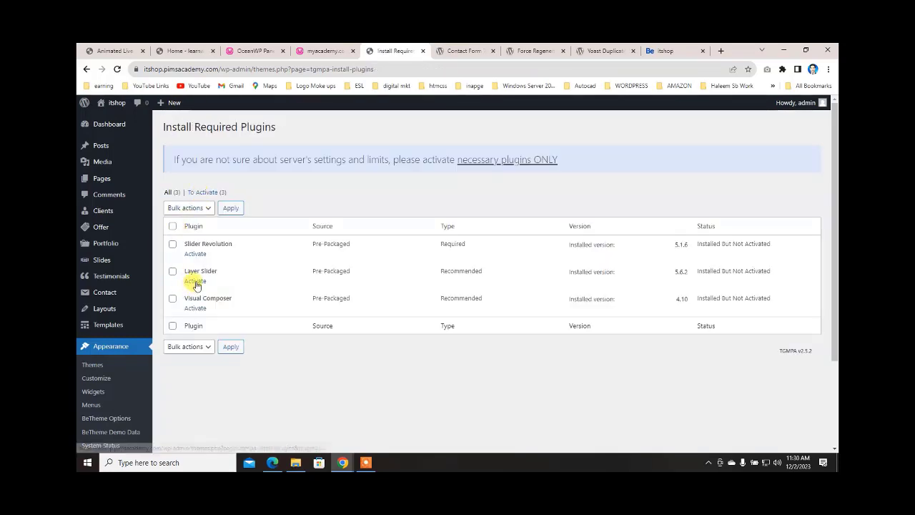
- Try to activate Layer Slider, and try Slider Revolution again from the Dashboard's plugin activation notice
{"action": "left_click", "coordinate": [194, 281]}
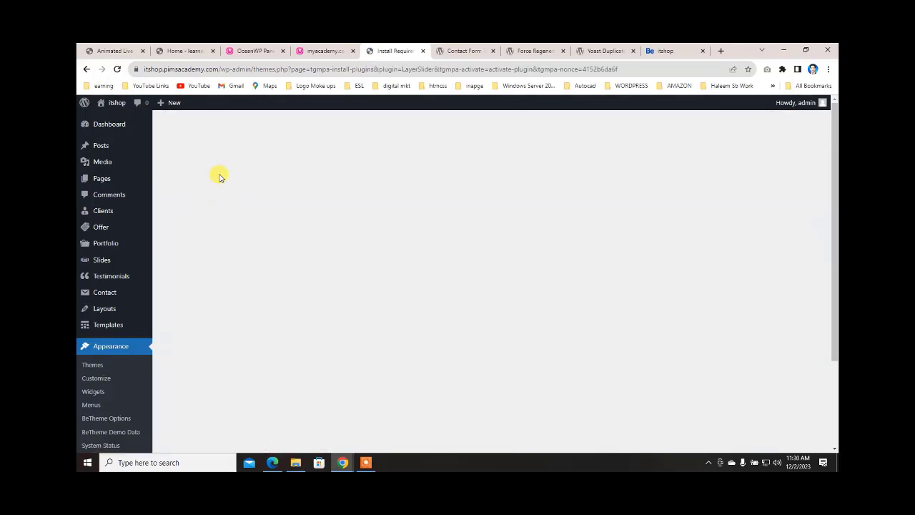
{"action": "mouse_move", "coordinate": [118, 109]}
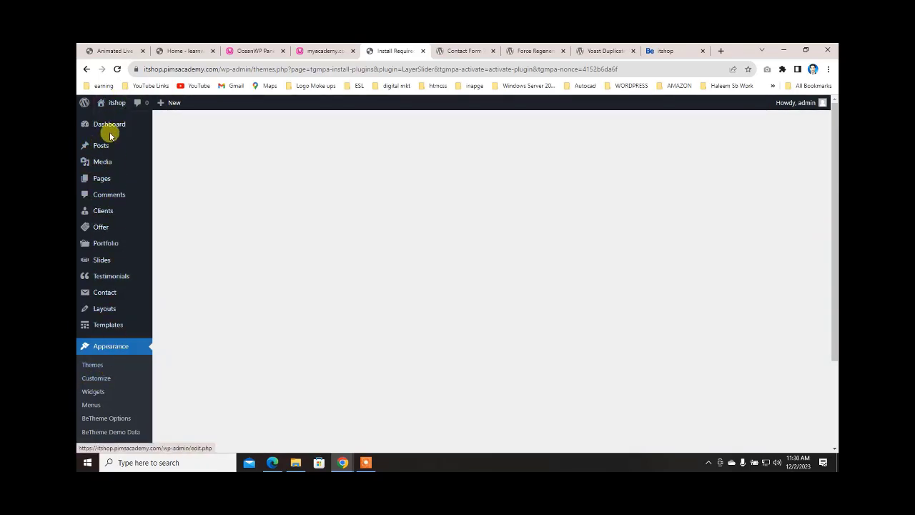
{"action": "left_click", "coordinate": [107, 126]}
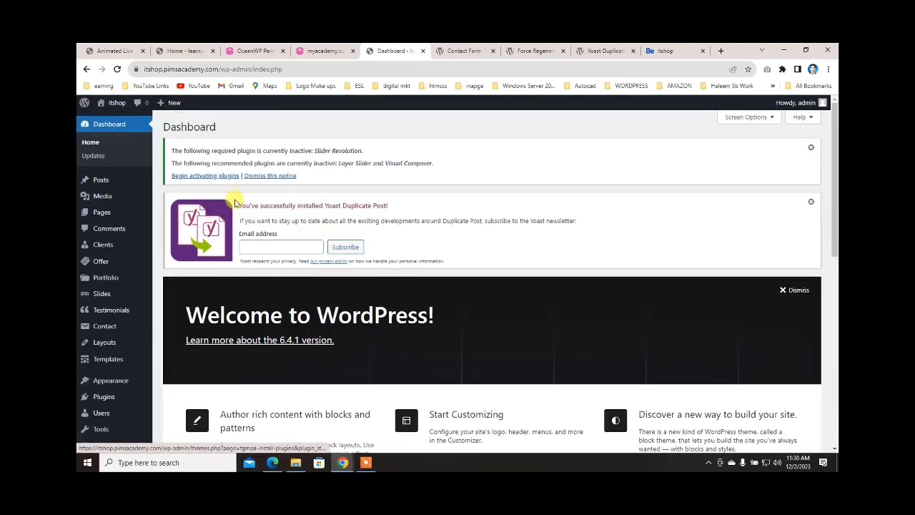
{"action": "left_click", "coordinate": [206, 175]}
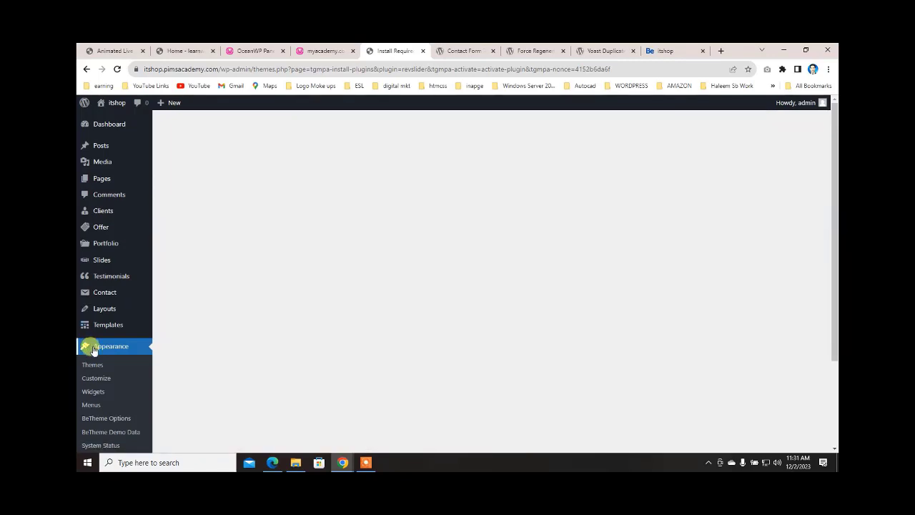
- Open the site's list of installed plugins
{"action": "scroll", "coordinate": [96, 361], "scroll_direction": "down", "scroll_amount": 3}
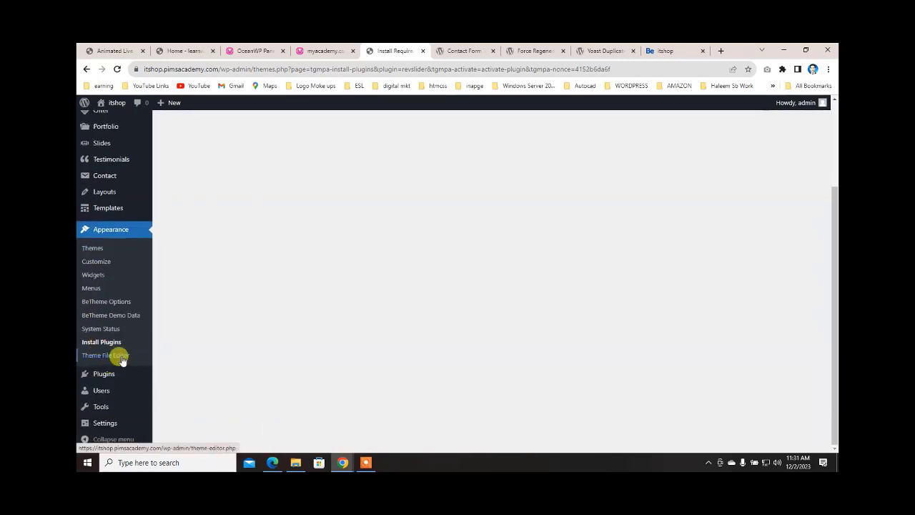
{"action": "mouse_move", "coordinate": [104, 373]}
{"action": "left_click", "coordinate": [184, 374]}
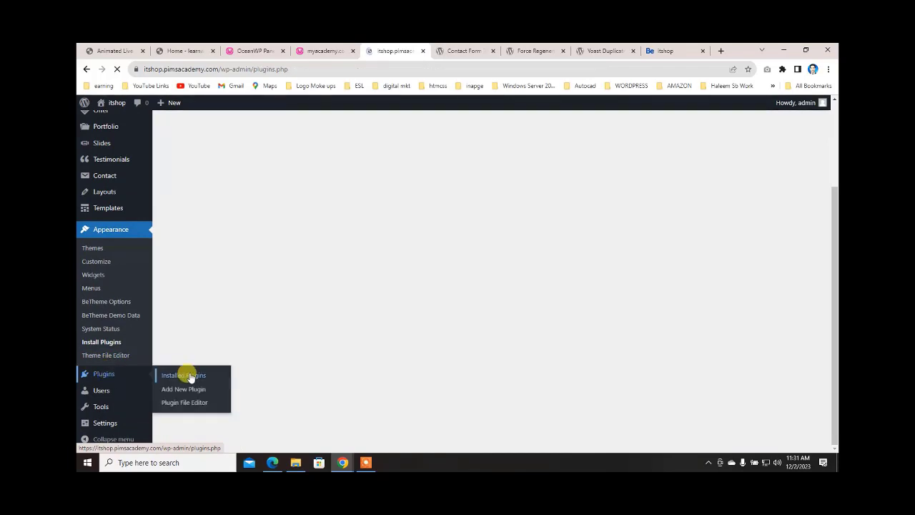
- Delete the Akismet Anti-spam and Hello Dolly plugins from the site's installed plugins
{"action": "scroll", "coordinate": [238, 322], "scroll_direction": "down", "scroll_amount": 2}
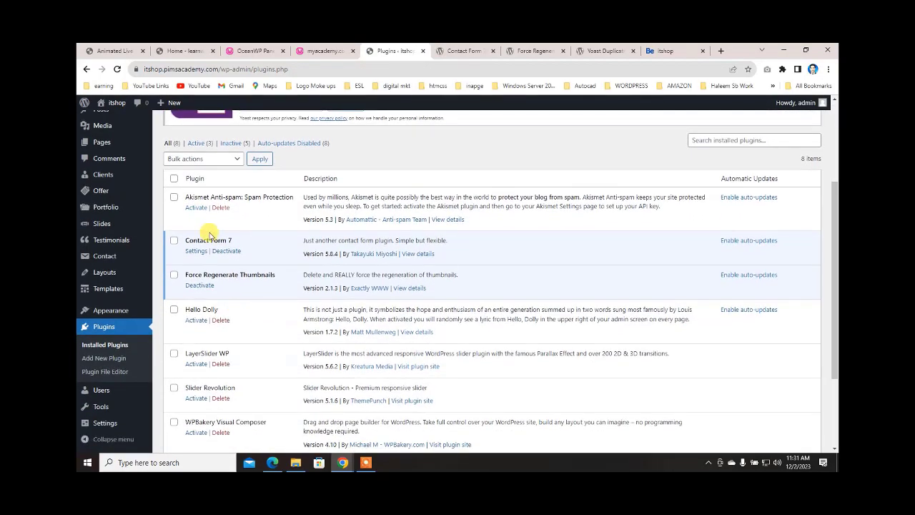
{"action": "left_click", "coordinate": [221, 208]}
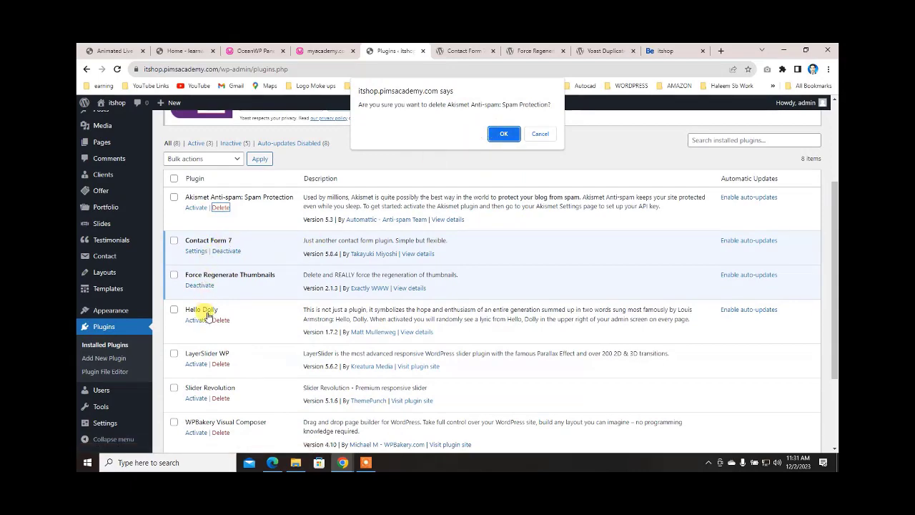
{"action": "left_click", "coordinate": [504, 134]}
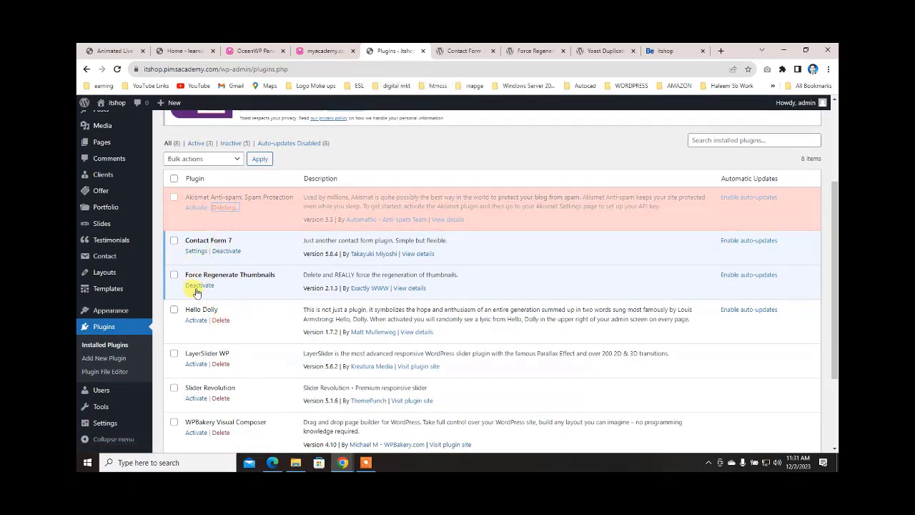
{"action": "left_click", "coordinate": [221, 296]}
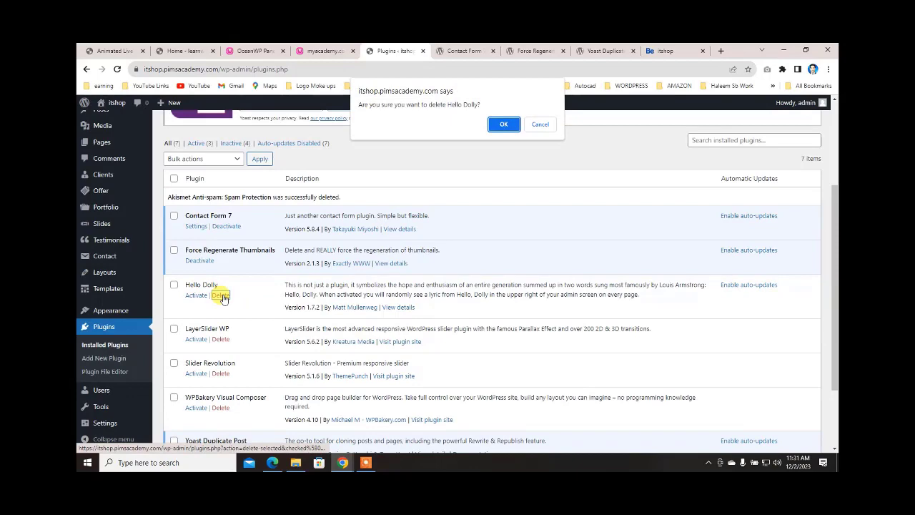
{"action": "left_click", "coordinate": [502, 127]}
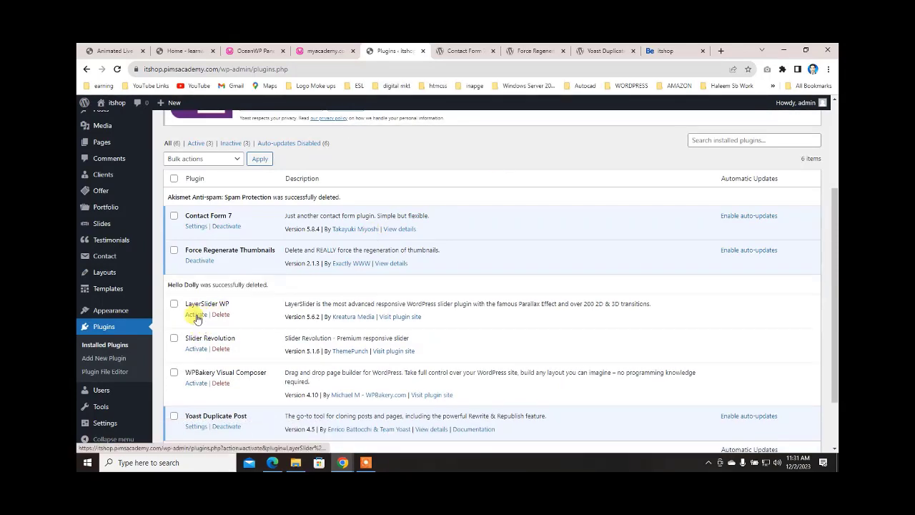
- Try to activate LayerSlider WP and Slider Revolution from the list of installed plugins
{"action": "left_click", "coordinate": [197, 316]}
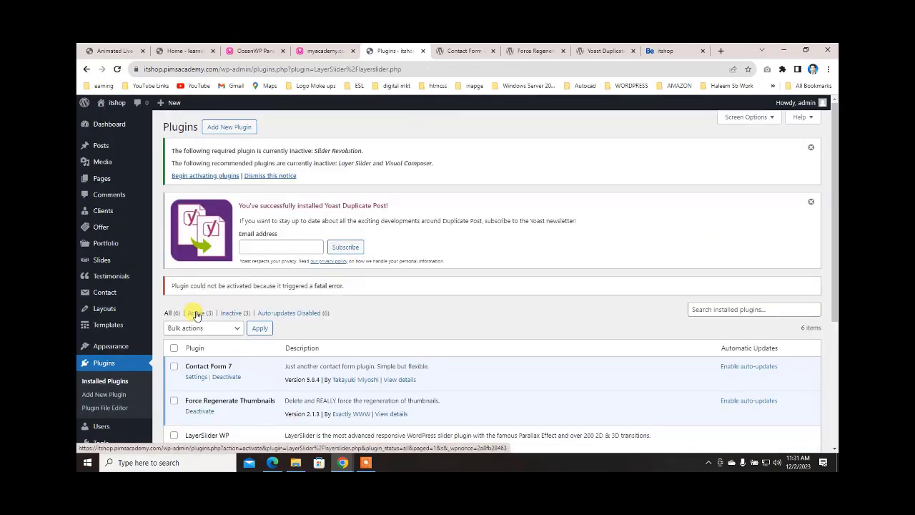
{"action": "scroll", "coordinate": [222, 309], "scroll_direction": "down", "scroll_amount": 3}
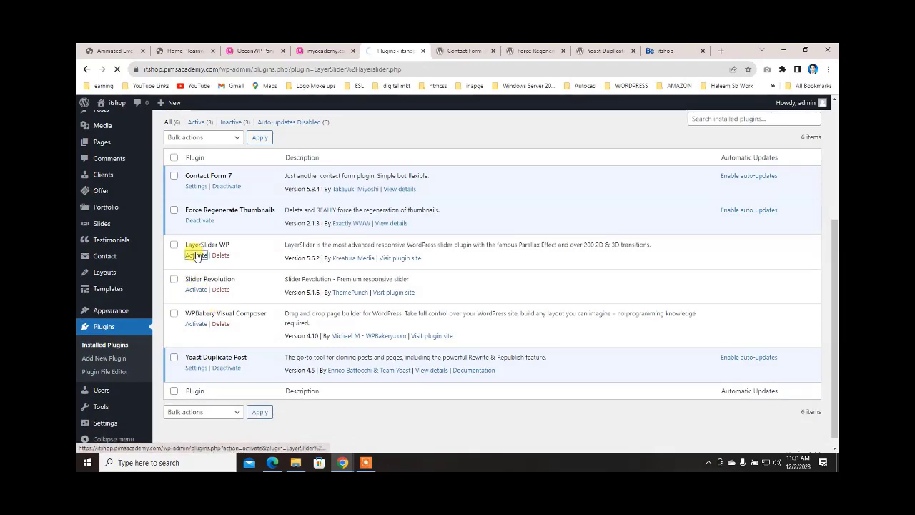
{"action": "scroll", "coordinate": [254, 331], "scroll_direction": "down", "scroll_amount": 3}
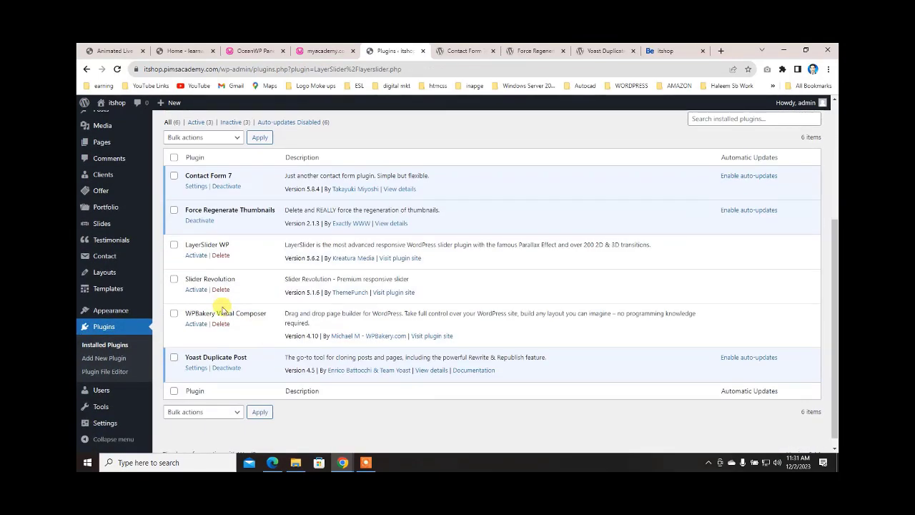
{"action": "left_click", "coordinate": [194, 290]}
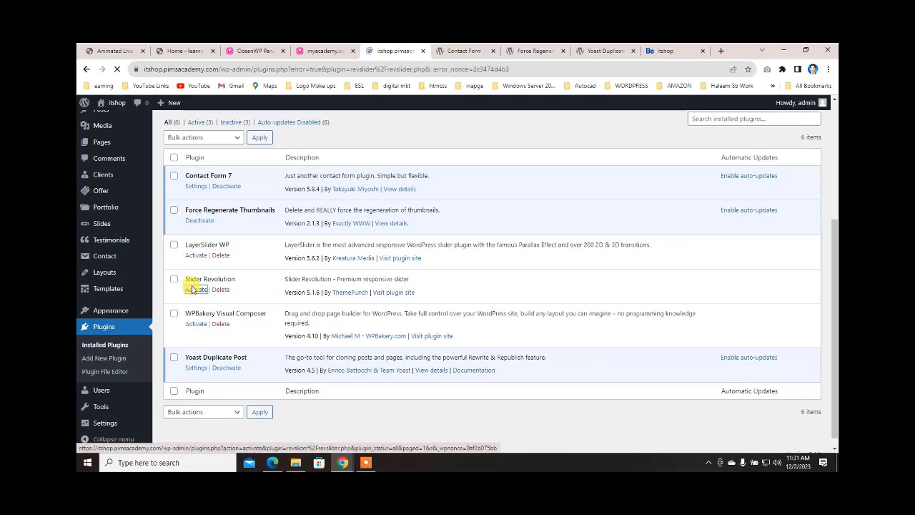
{"action": "scroll", "coordinate": [200, 315], "scroll_direction": "down", "scroll_amount": 5}
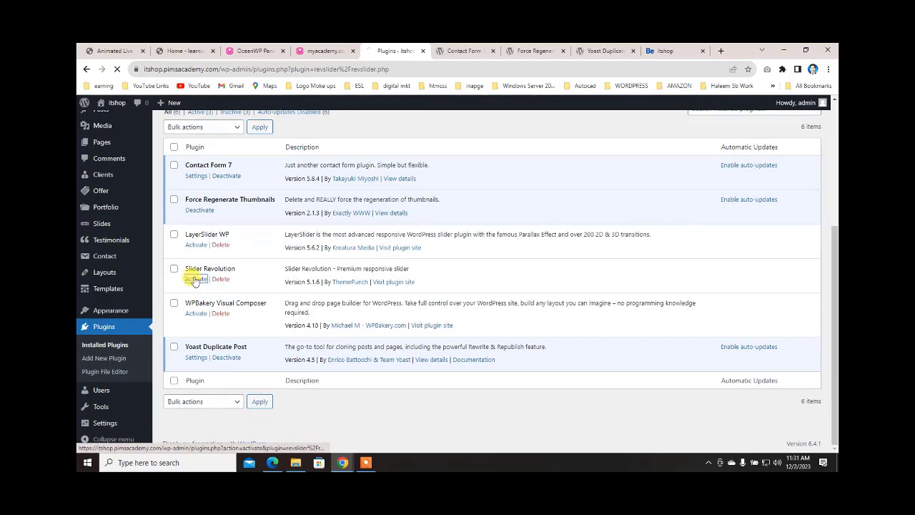
{"action": "scroll", "coordinate": [260, 294], "scroll_direction": "down", "scroll_amount": 2}
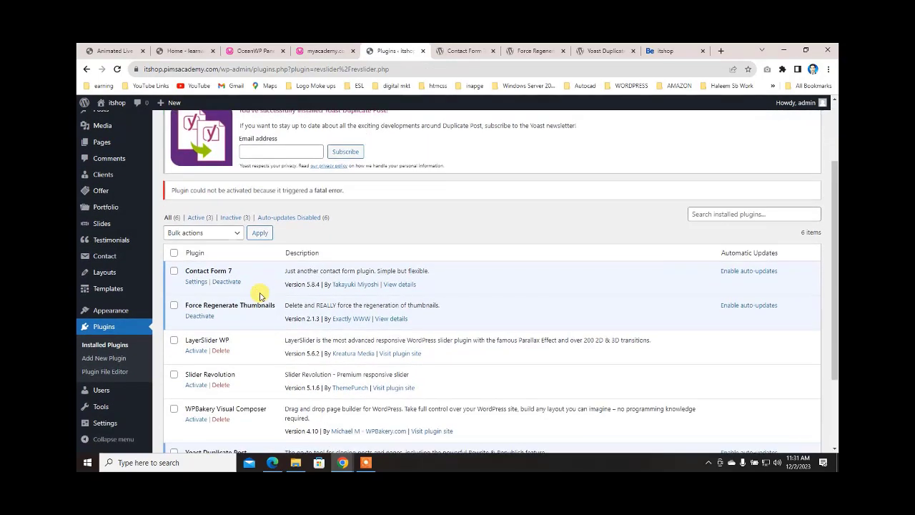
- Fill in the saved e-mail address in the Yoast Duplicate Post newsletter form
{"action": "scroll", "coordinate": [264, 297], "scroll_direction": "up", "scroll_amount": 2}
{"action": "scroll", "coordinate": [264, 296], "scroll_direction": "up", "scroll_amount": 1}
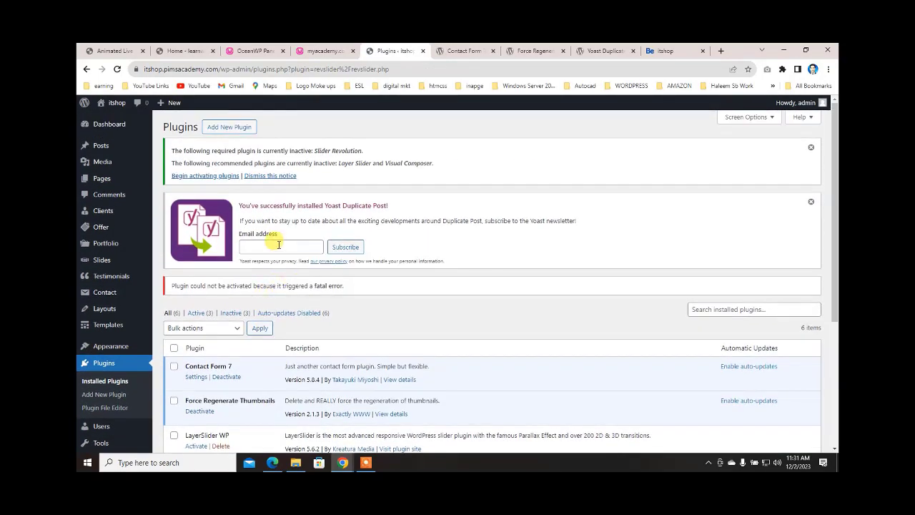
{"action": "left_click", "coordinate": [279, 244]}
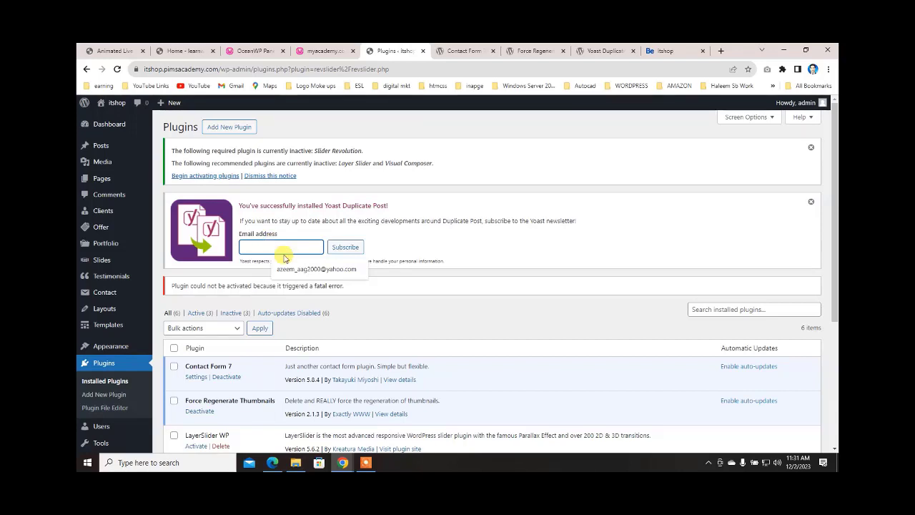
{"action": "left_click", "coordinate": [293, 270]}
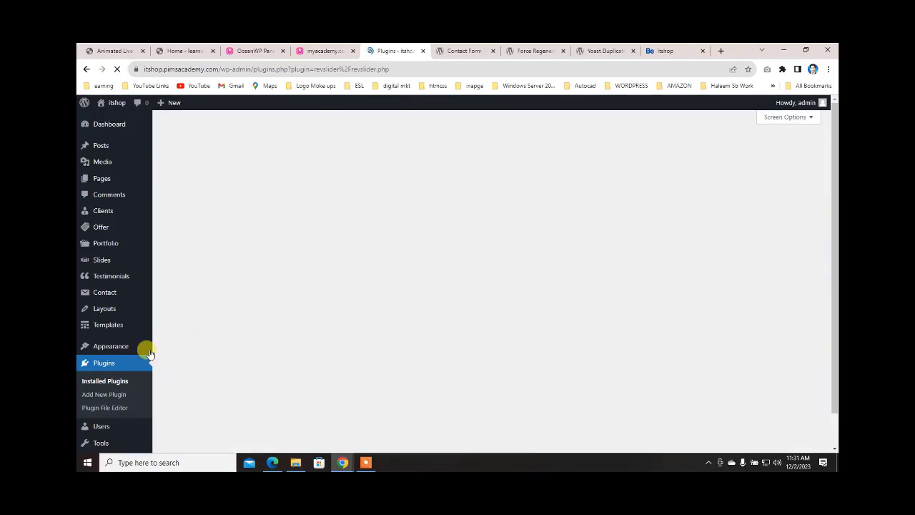
- Try once more to activate LayerSlider WP from the list of installed plugins
{"action": "scroll", "coordinate": [229, 329], "scroll_direction": "down", "scroll_amount": 3}
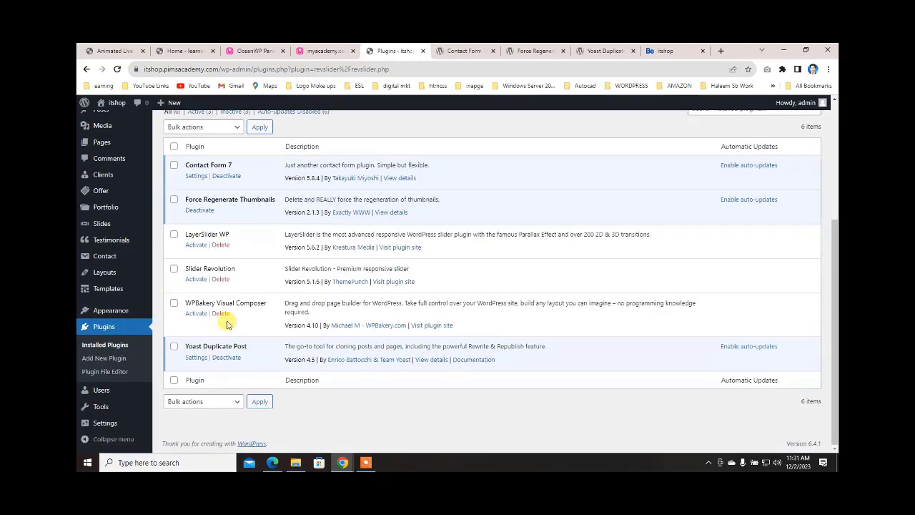
{"action": "left_click", "coordinate": [197, 245]}
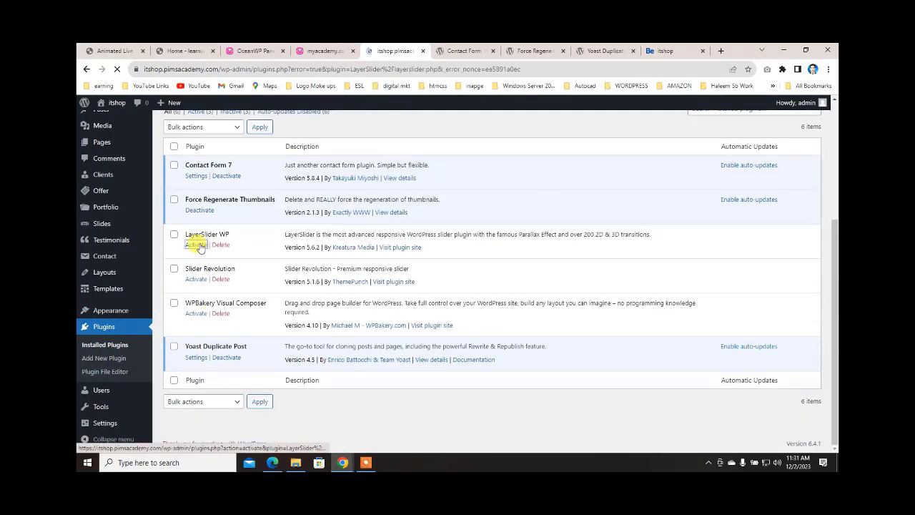
{"action": "scroll", "coordinate": [207, 300], "scroll_direction": "down", "scroll_amount": 1}
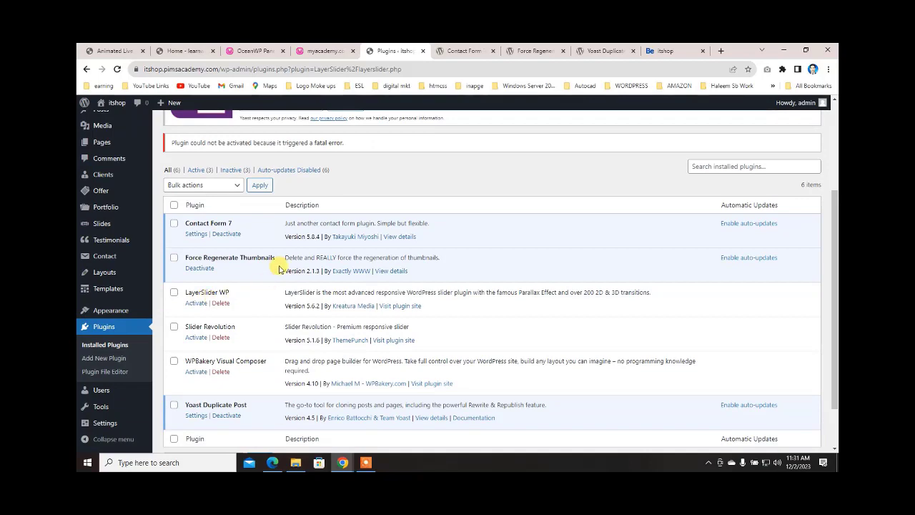
- Close the browser tabs showing the Contact Form 7, Force Regenerate Thumbnails and Yoast Duplicate Post plugin pages
{"action": "left_click", "coordinate": [454, 50]}
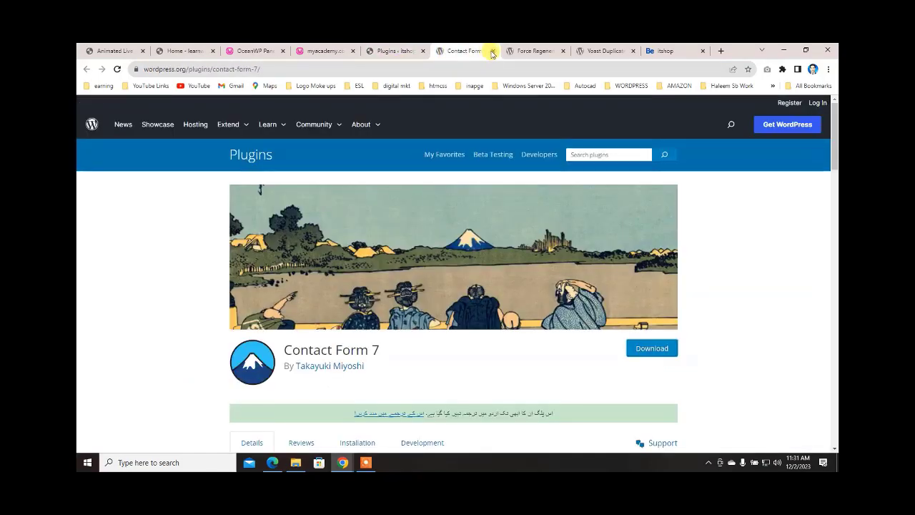
{"action": "left_click", "coordinate": [492, 51]}
{"action": "left_click", "coordinate": [494, 51]}
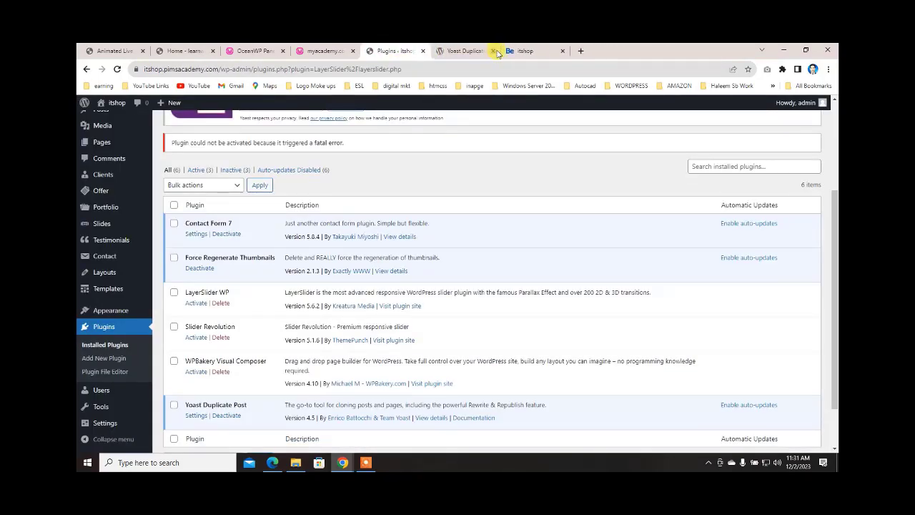
{"action": "left_click", "coordinate": [493, 51]}
- Review the itshop front page with BeTheme and the notices and plugins on the site's installed plugins page
{"action": "left_click", "coordinate": [458, 51]}
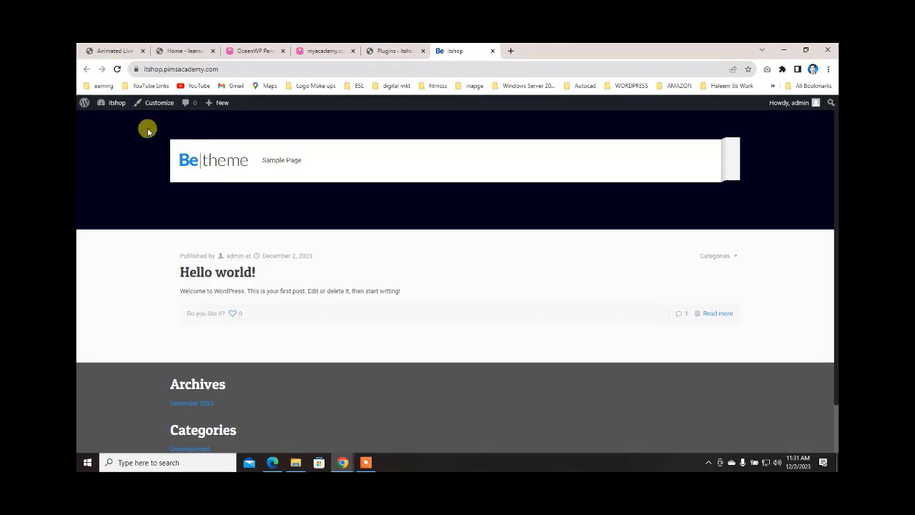
{"action": "left_click", "coordinate": [529, 50]}
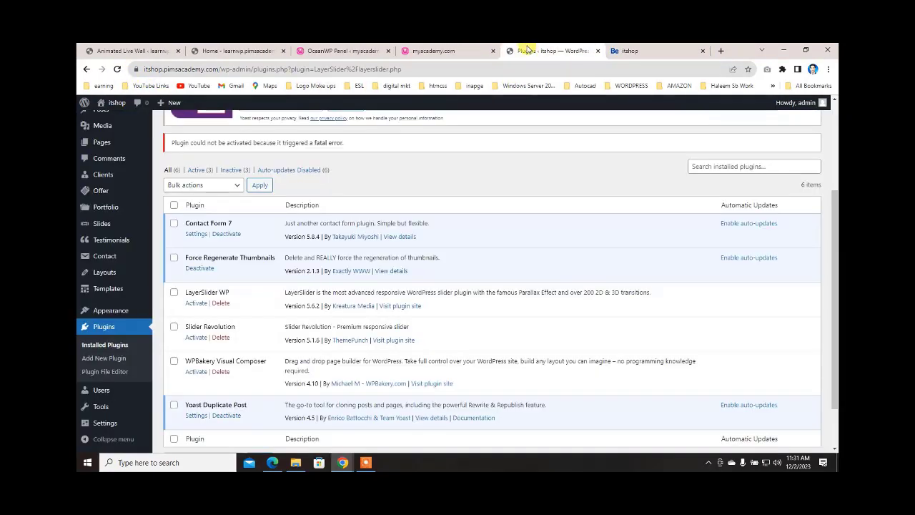
{"action": "scroll", "coordinate": [307, 257], "scroll_direction": "down", "scroll_amount": 2}
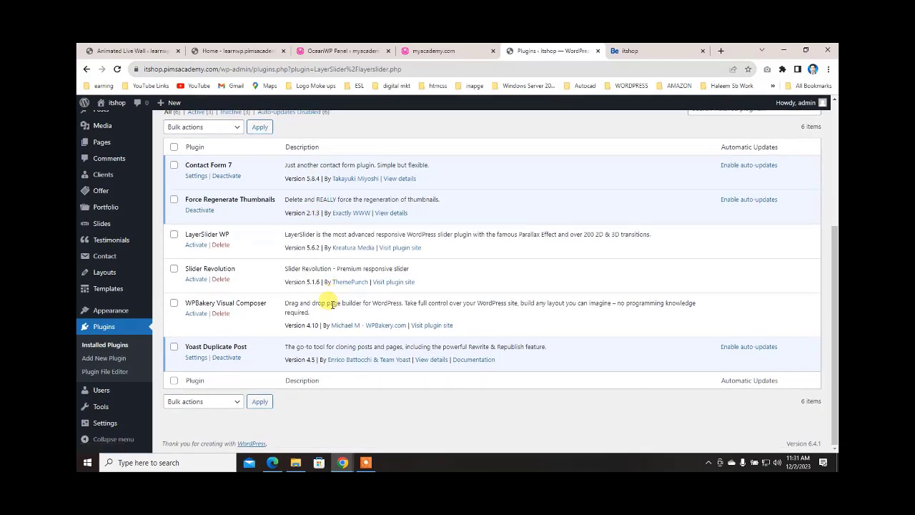
{"action": "scroll", "coordinate": [329, 297], "scroll_direction": "up", "scroll_amount": 3}
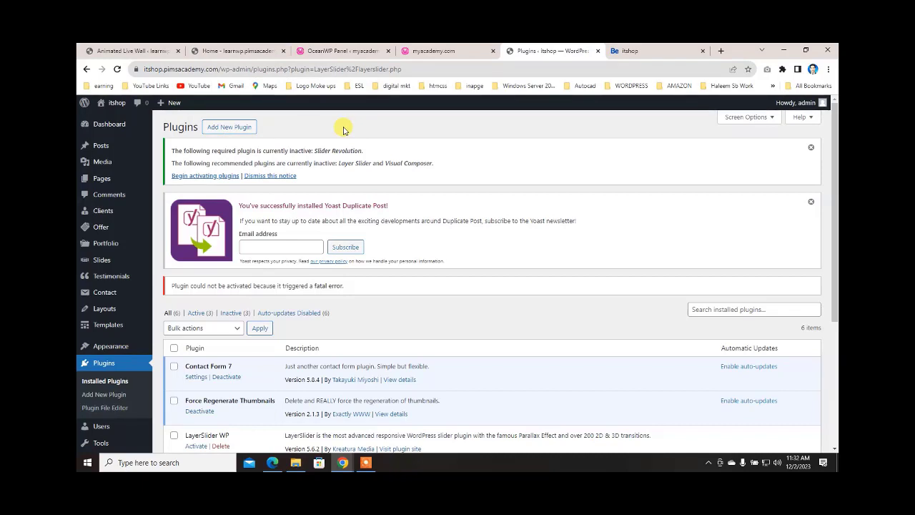
{"action": "left_click", "coordinate": [632, 51]}
{"action": "left_click", "coordinate": [562, 53]}
{"action": "left_click", "coordinate": [636, 53]}
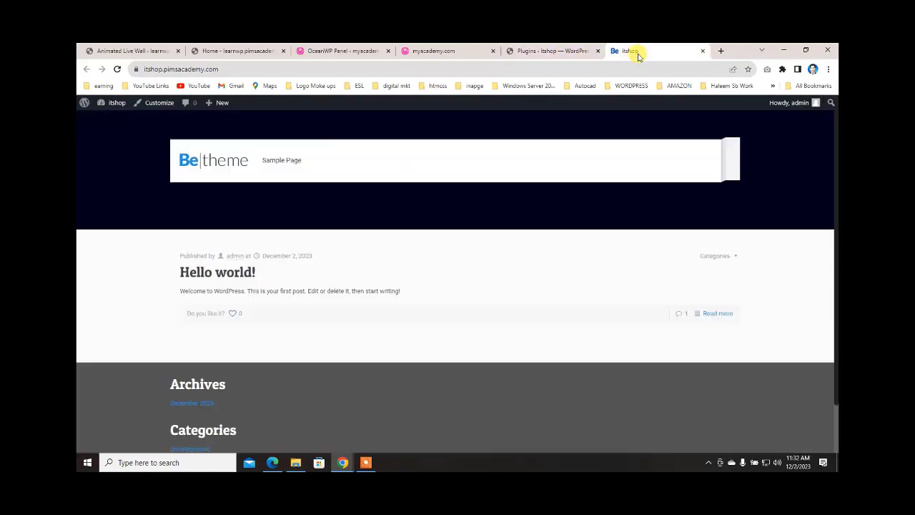
{"action": "left_click", "coordinate": [576, 51]}
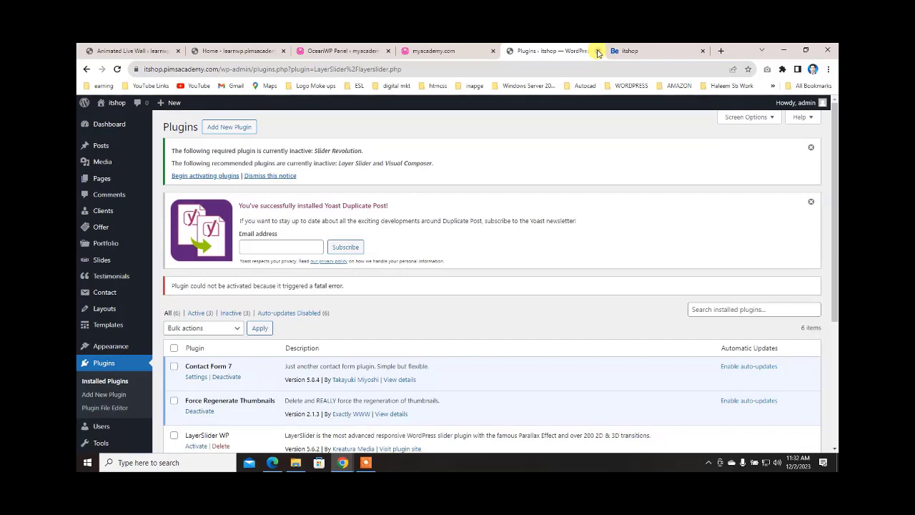
{"action": "scroll", "coordinate": [303, 316], "scroll_direction": "down", "scroll_amount": 4}
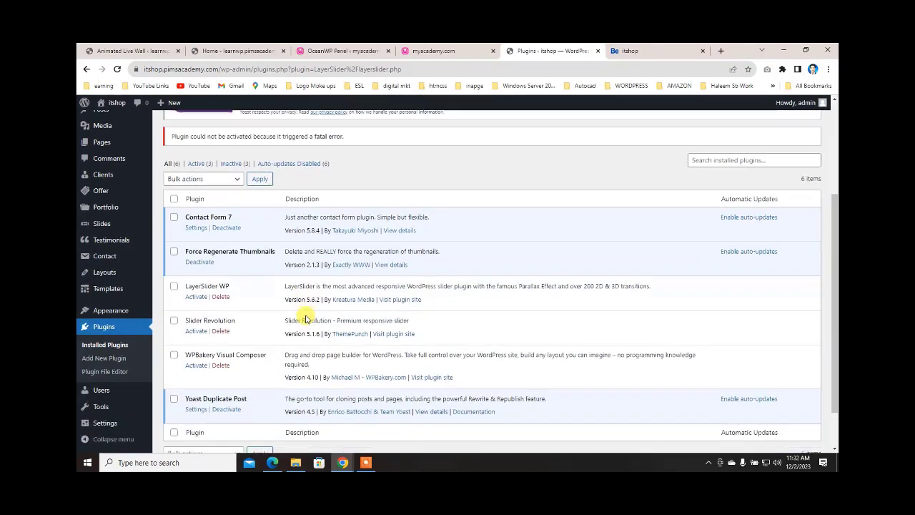
{"action": "scroll", "coordinate": [309, 310], "scroll_direction": "up", "scroll_amount": 3}
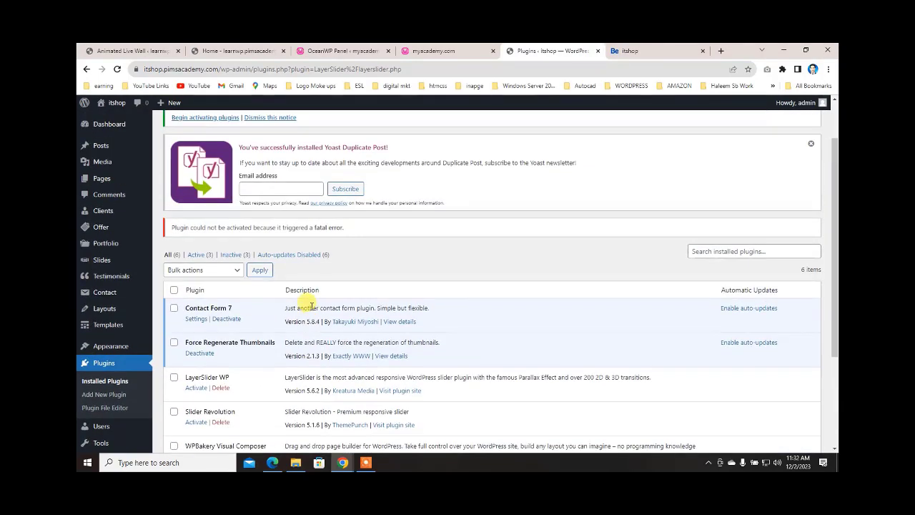
{"action": "scroll", "coordinate": [311, 306], "scroll_direction": "up", "scroll_amount": 2}
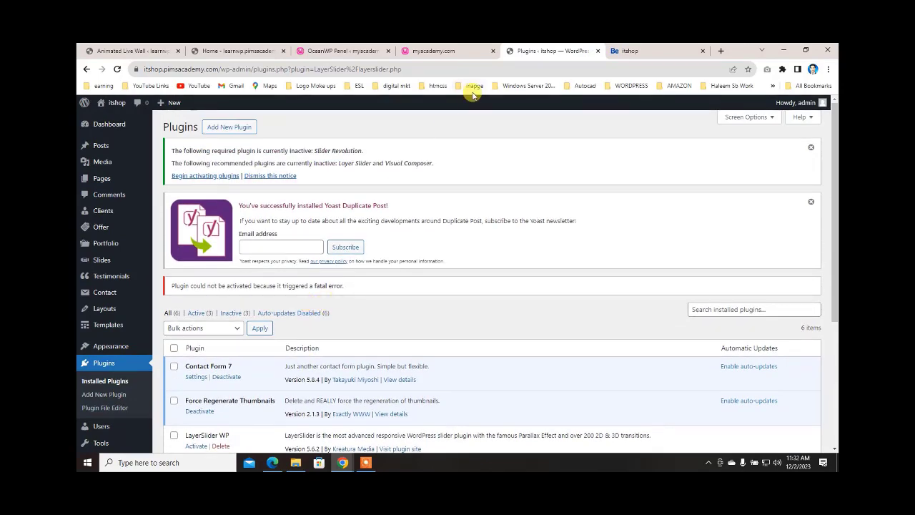
- Look at the myacademy.com gym site and its OceanWP Panel, and return to the itshop plugins page
{"action": "left_click", "coordinate": [429, 51]}
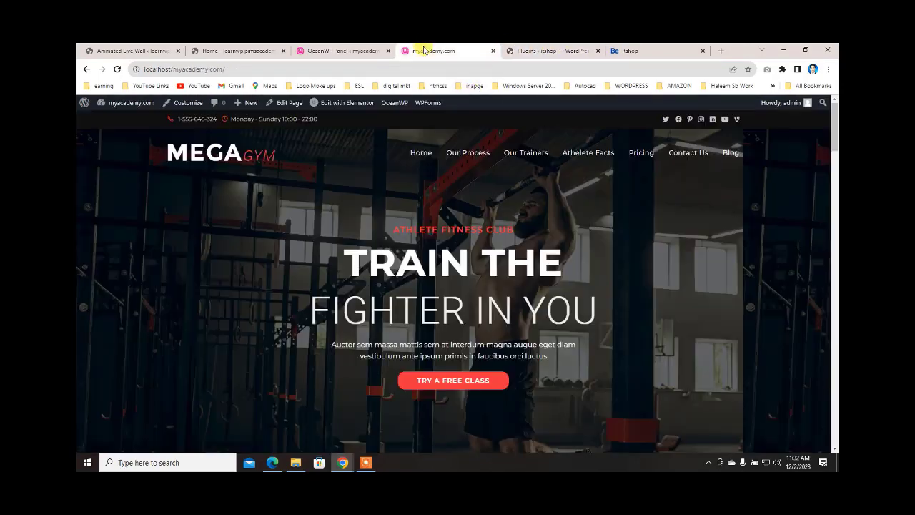
{"action": "left_click", "coordinate": [359, 55]}
{"action": "left_click", "coordinate": [527, 50]}
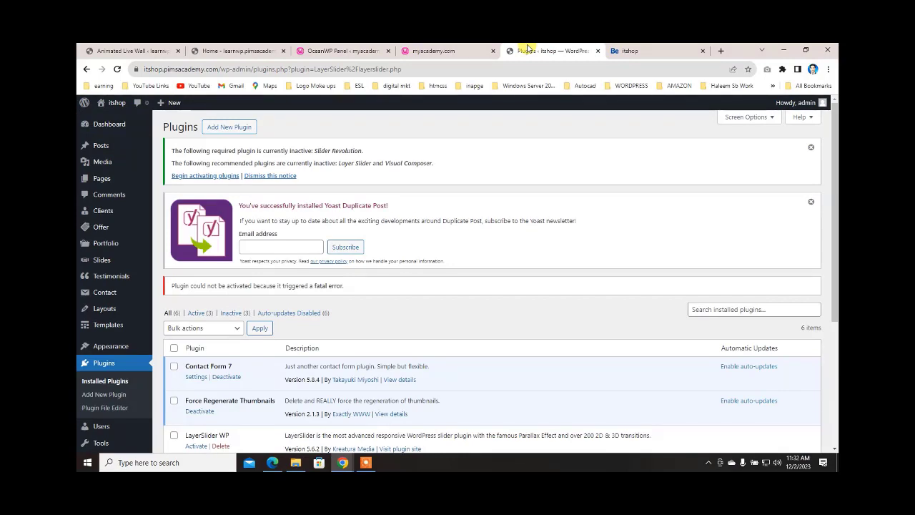
- Open the cPanel login page of pimsacademy.com in a new browser tab
{"action": "left_click", "coordinate": [720, 51]}
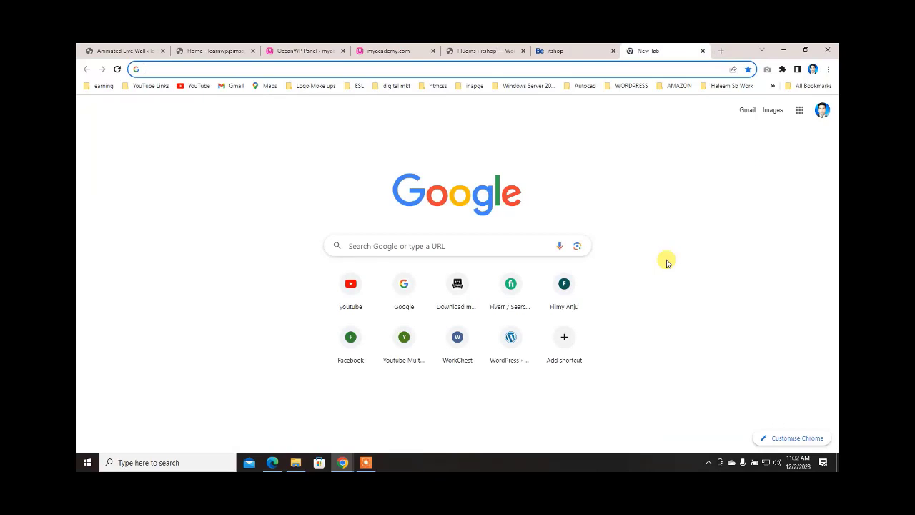
{"action": "type", "text": "pims"}
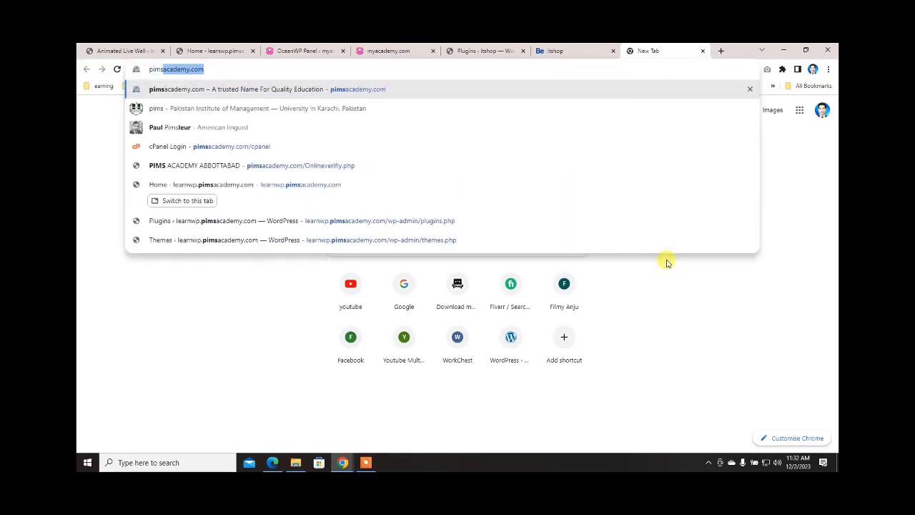
{"action": "key", "text": "Return"}
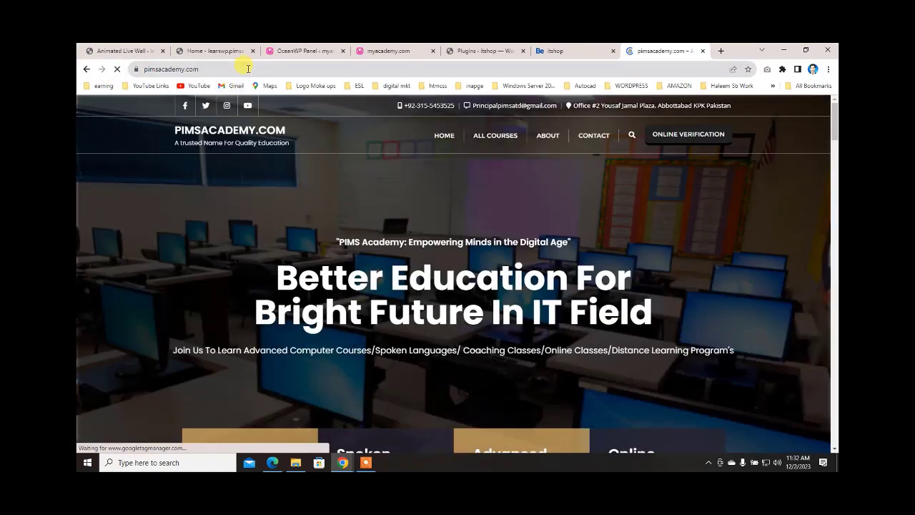
{"action": "left_click", "coordinate": [254, 69]}
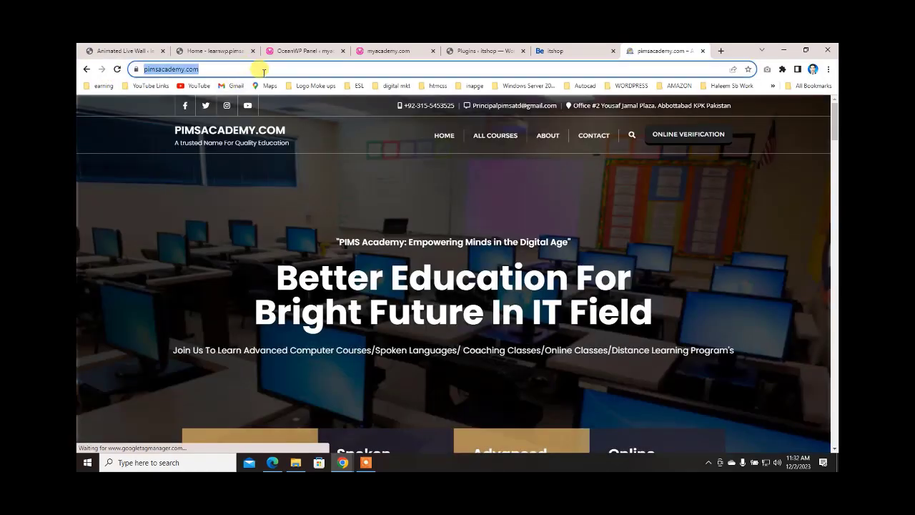
{"action": "left_click", "coordinate": [271, 71]}
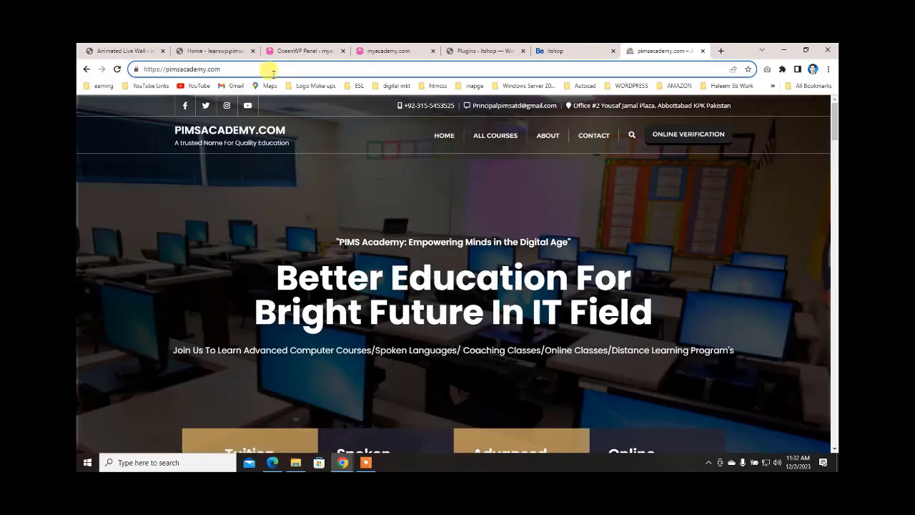
{"action": "type", "text": "/cpa"}
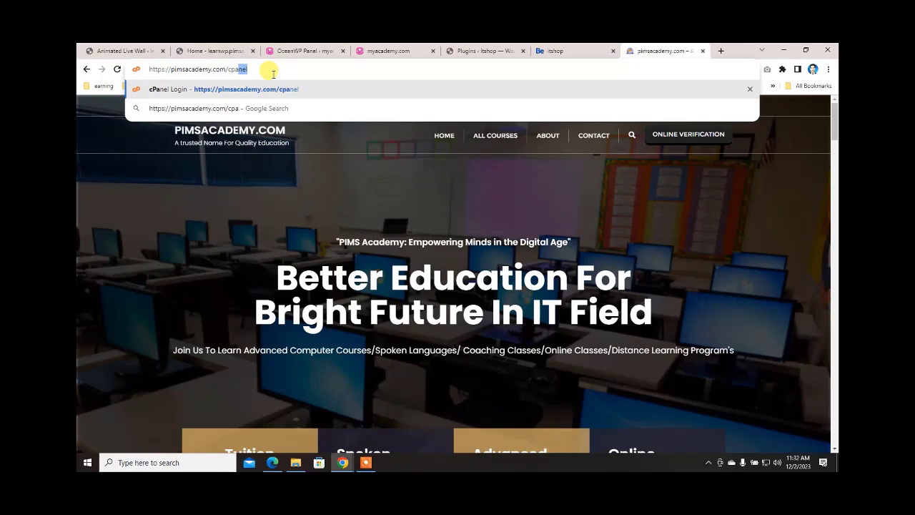
{"action": "type", "text": "nel"}
{"action": "key", "text": "Return"}
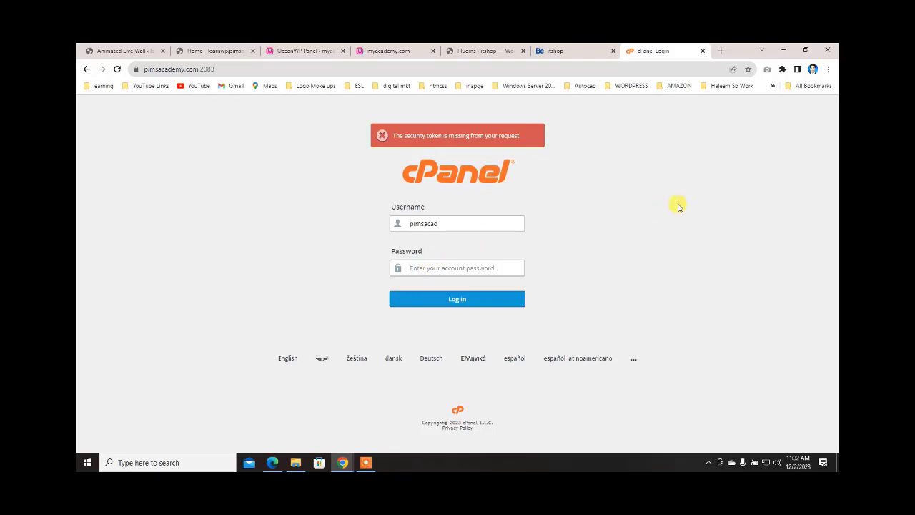
{"action": "left_click", "coordinate": [371, 465]}
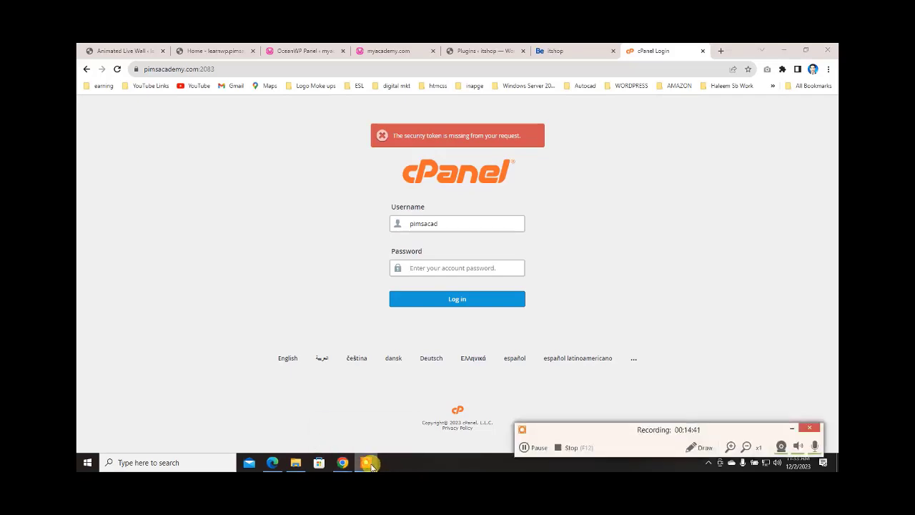
{"action": "left_click", "coordinate": [533, 449]}
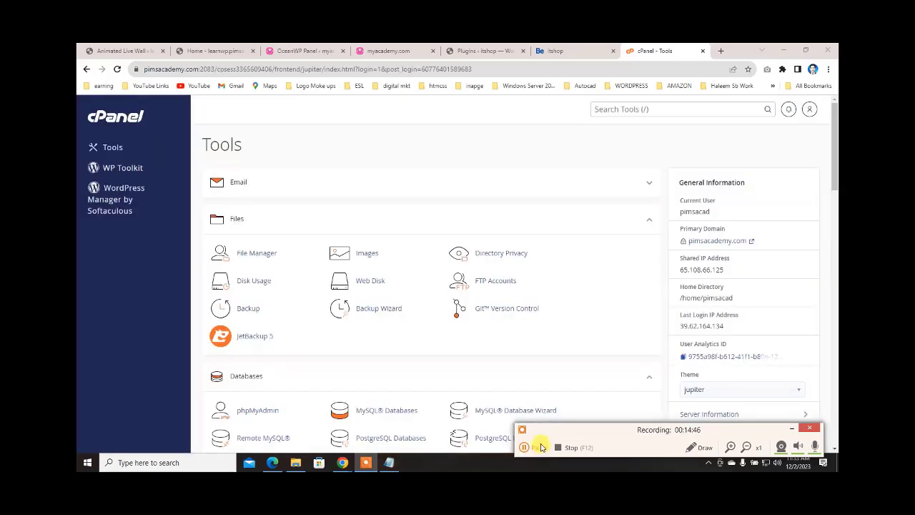
{"action": "left_click", "coordinate": [325, 151]}
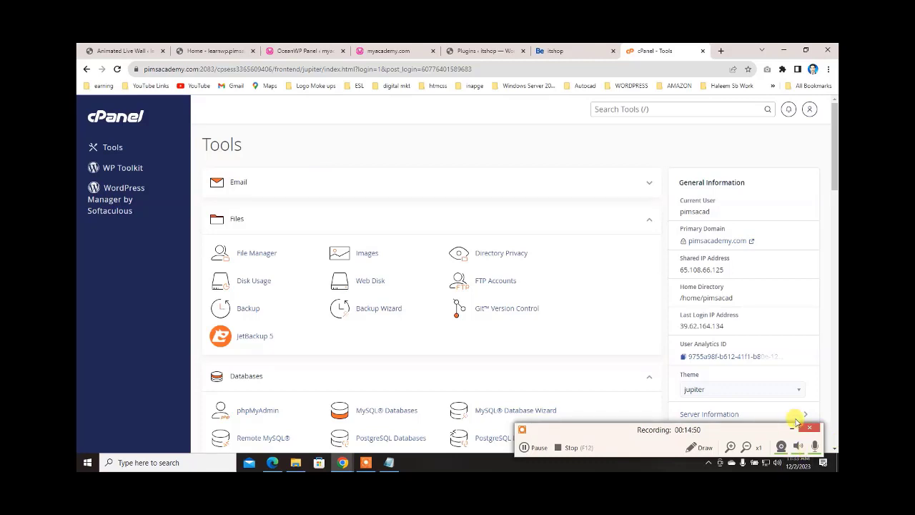
{"action": "left_click", "coordinate": [795, 426]}
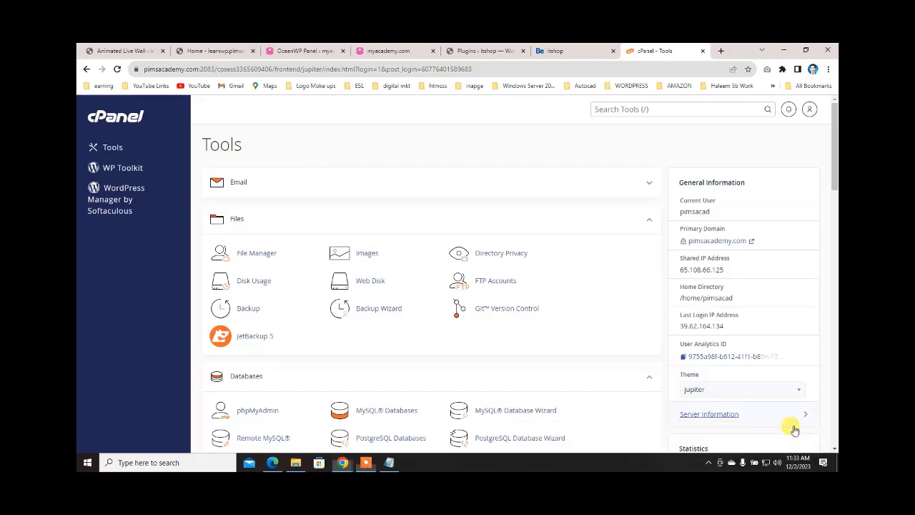
- Open the cPanel File Manager and go to the themes folder inside wp-content of itshop.pimsacademy.com
{"action": "left_click", "coordinate": [244, 253]}
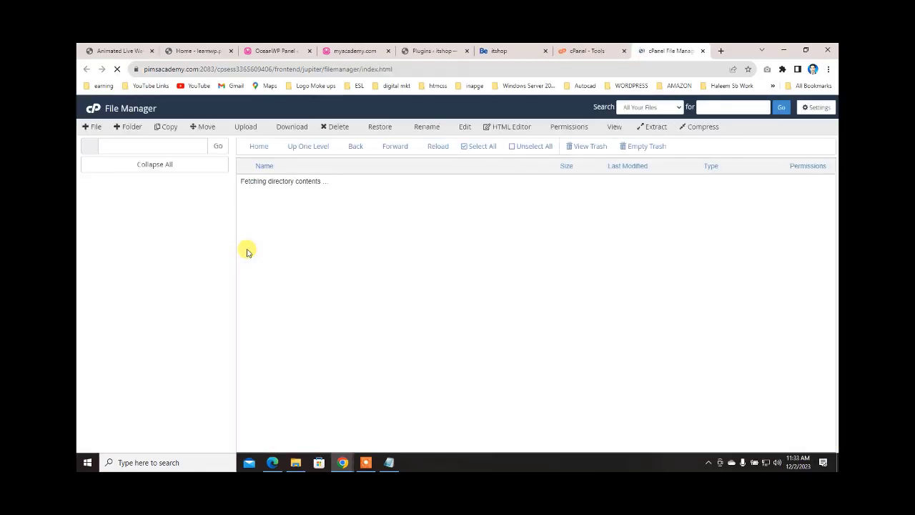
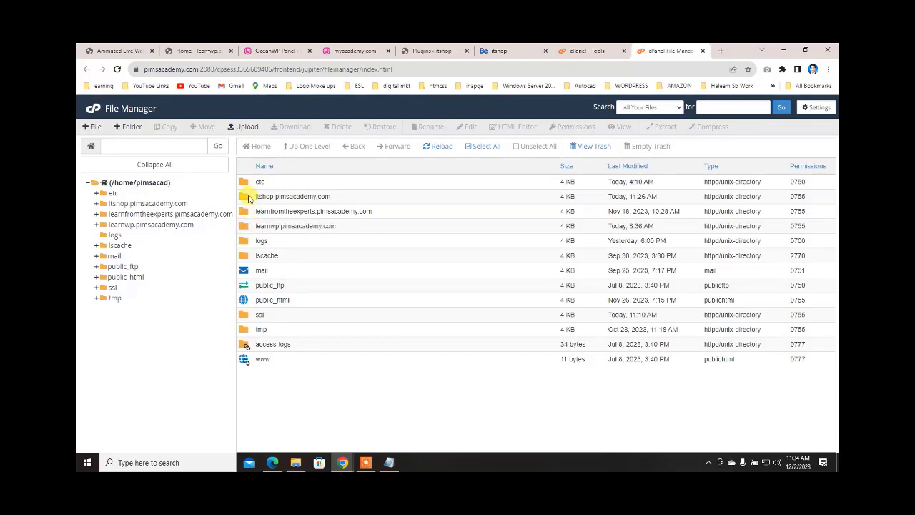
{"action": "left_click", "coordinate": [249, 199]}
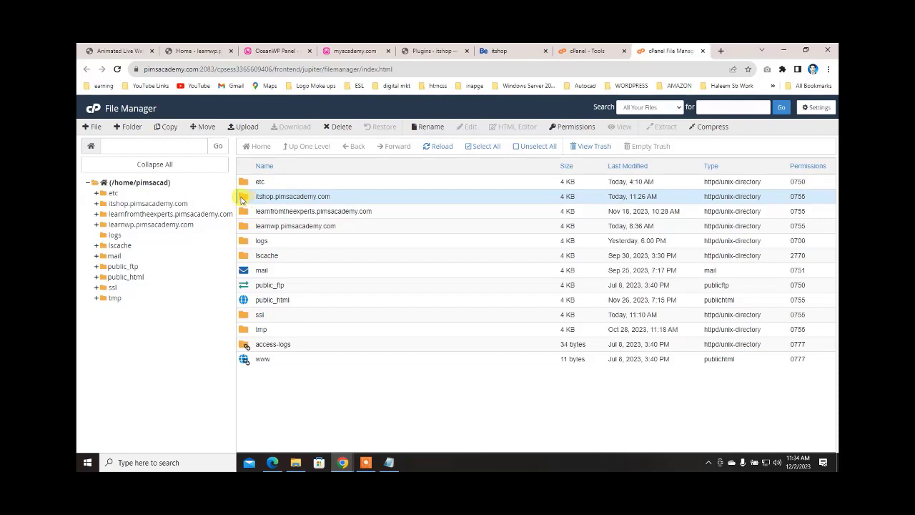
{"action": "double_click", "coordinate": [244, 201]}
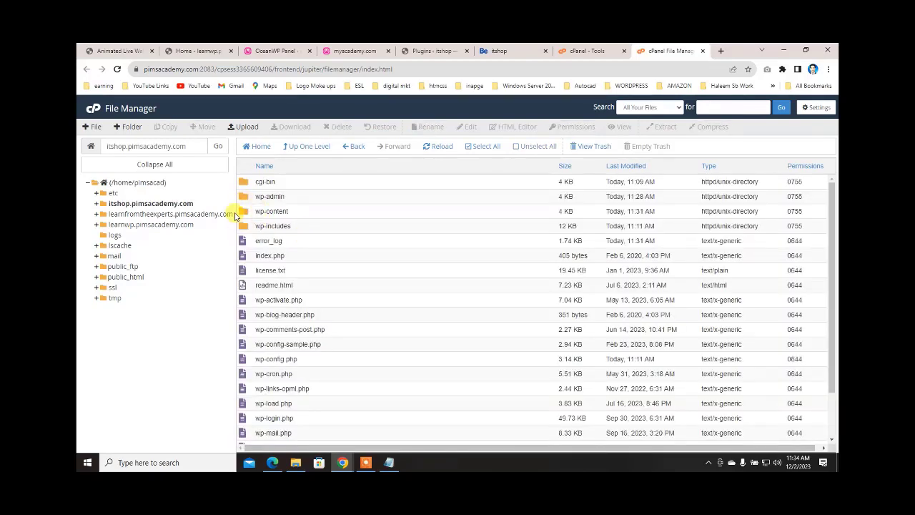
{"action": "double_click", "coordinate": [247, 212]}
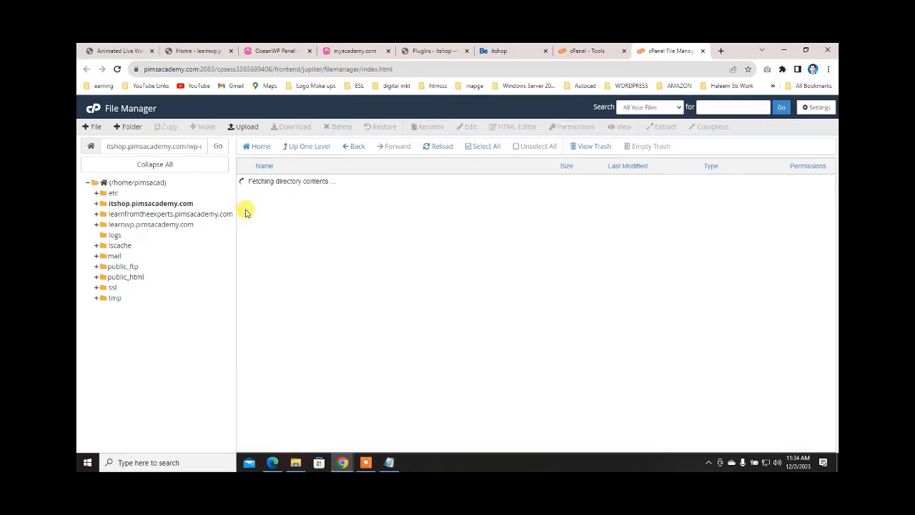
{"action": "double_click", "coordinate": [242, 198]}
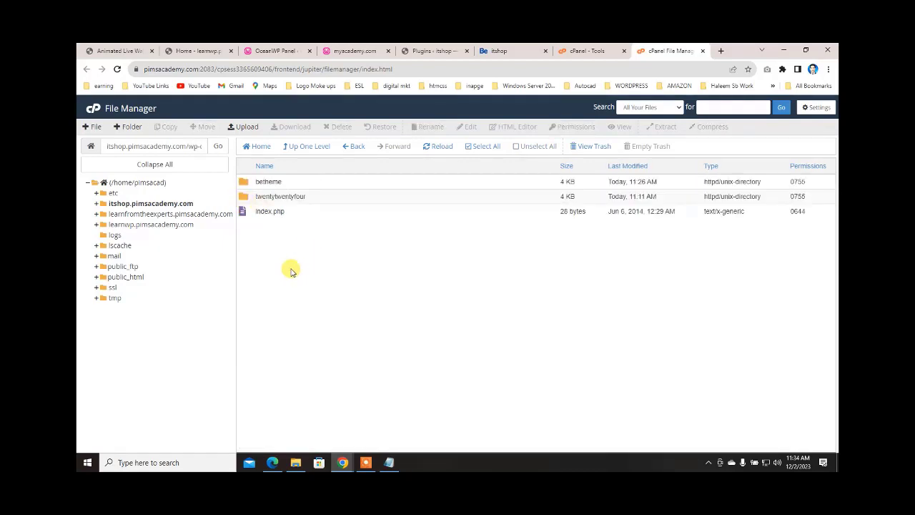
- Leave the browser, close the Form folder window, and open the My Data folder on the D: drive in File Explorer
{"action": "left_click", "coordinate": [784, 50]}
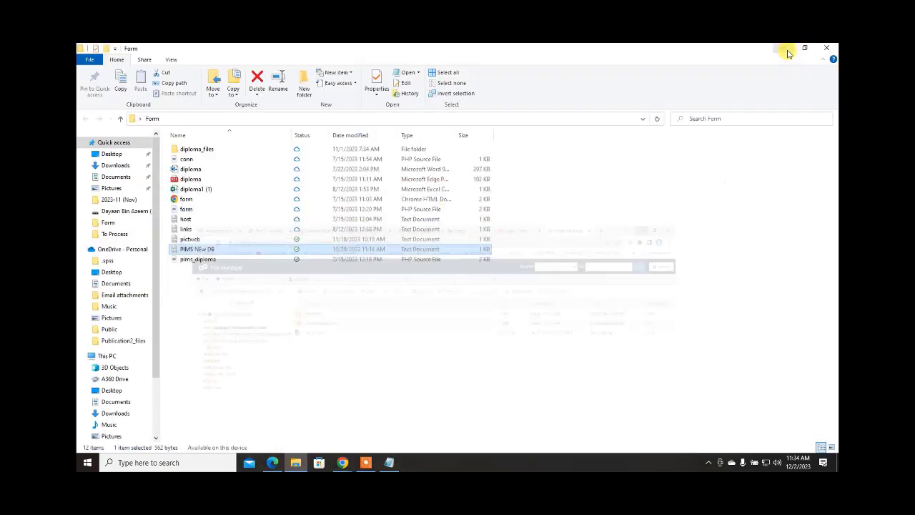
{"action": "left_click", "coordinate": [824, 47]}
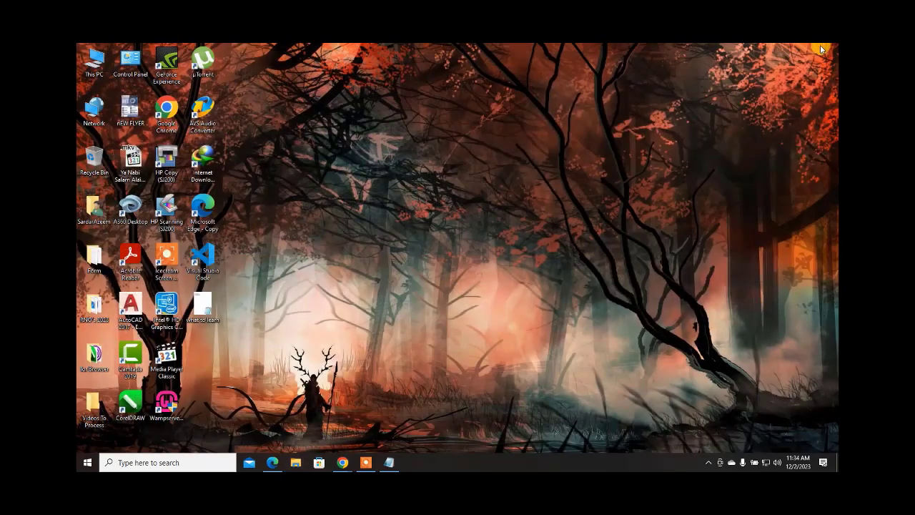
{"action": "double_click", "coordinate": [100, 68]}
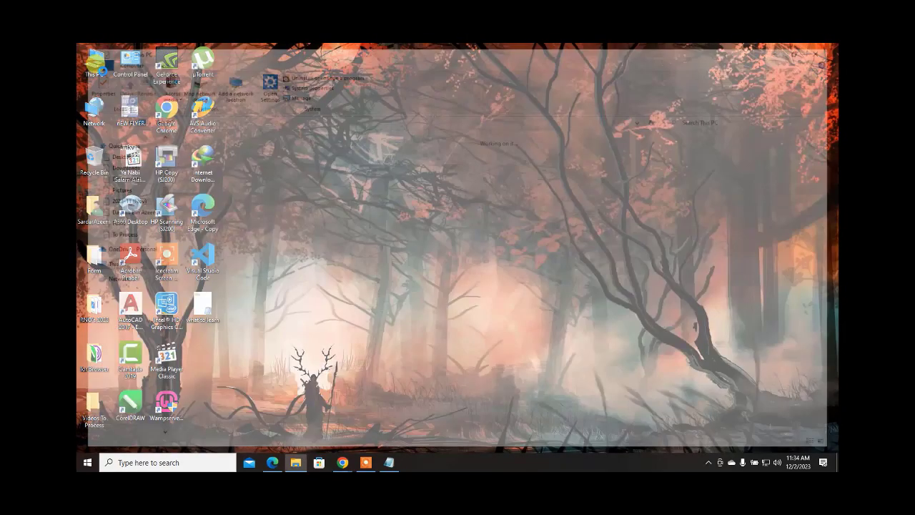
{"action": "double_click", "coordinate": [489, 230]}
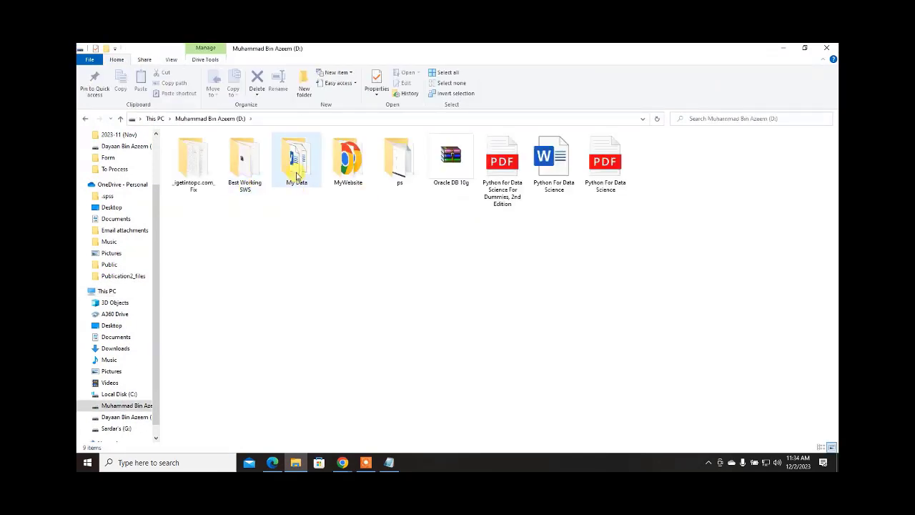
{"action": "double_click", "coordinate": [297, 175]}
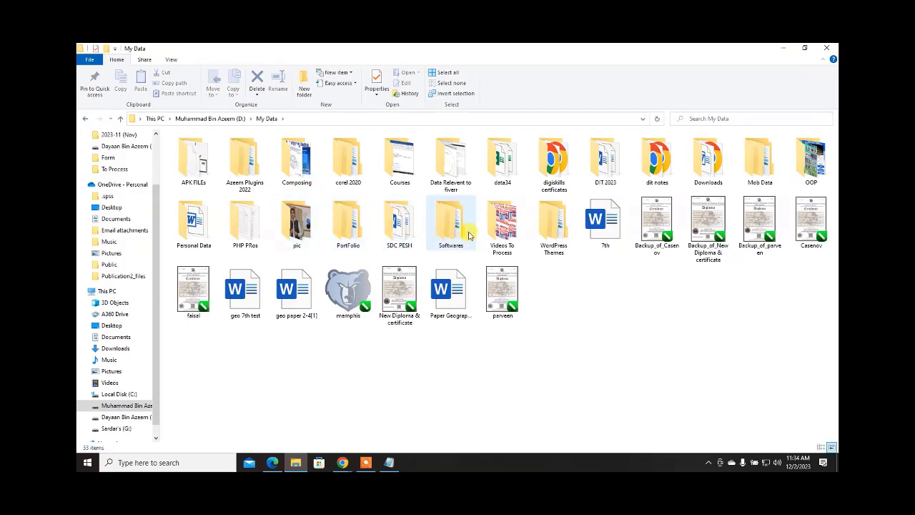
- Open the WordPress Themes folder and inspect the nested Divi.zip and its Divi folder inside the Divi_v3_0_86_WordPress_Theme archive
{"action": "double_click", "coordinate": [562, 226]}
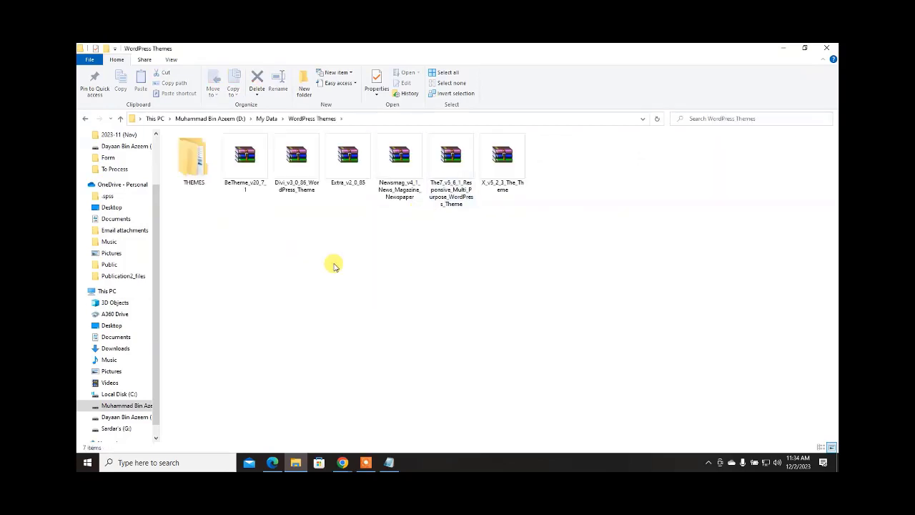
{"action": "left_click", "coordinate": [286, 163]}
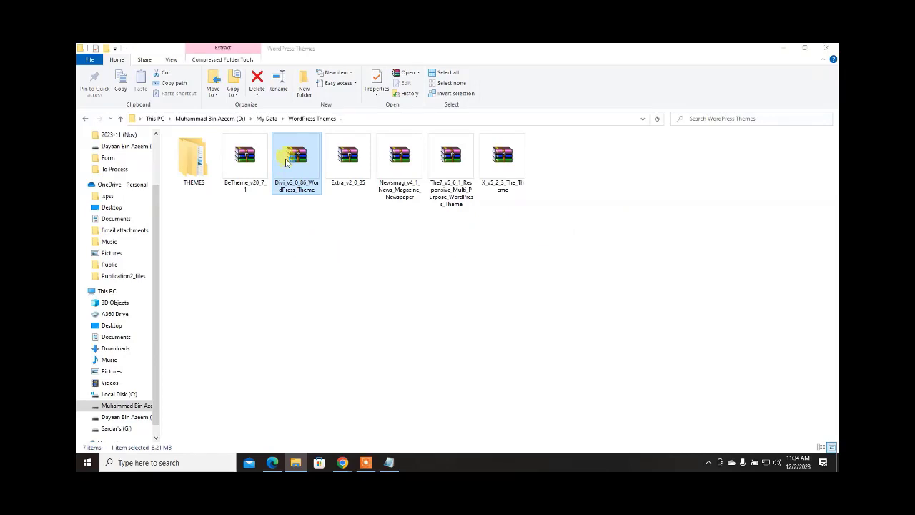
{"action": "double_click", "coordinate": [286, 163]}
{"action": "left_click", "coordinate": [179, 189]}
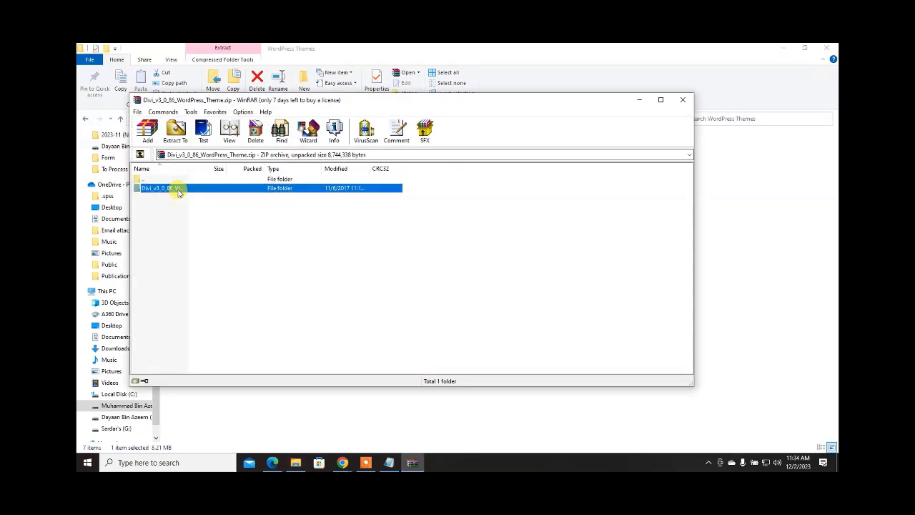
{"action": "double_click", "coordinate": [179, 191]}
{"action": "left_click", "coordinate": [162, 191]}
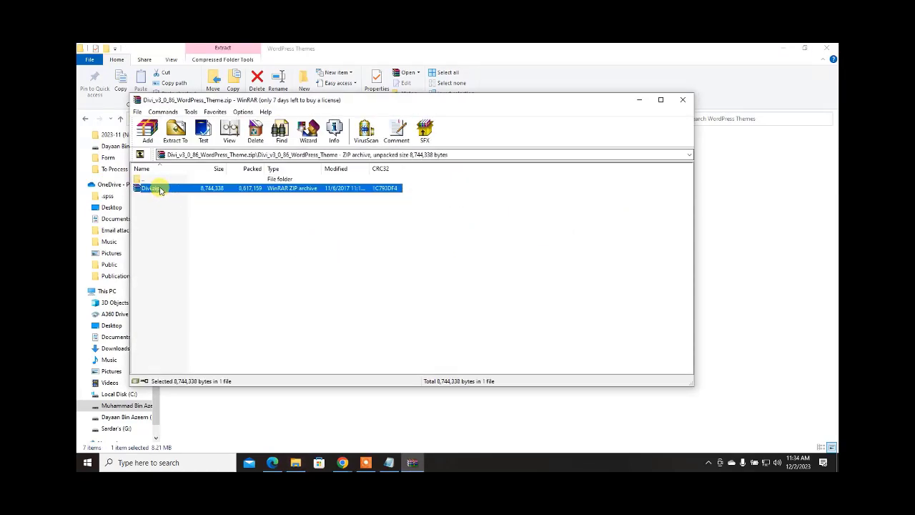
{"action": "double_click", "coordinate": [160, 189]}
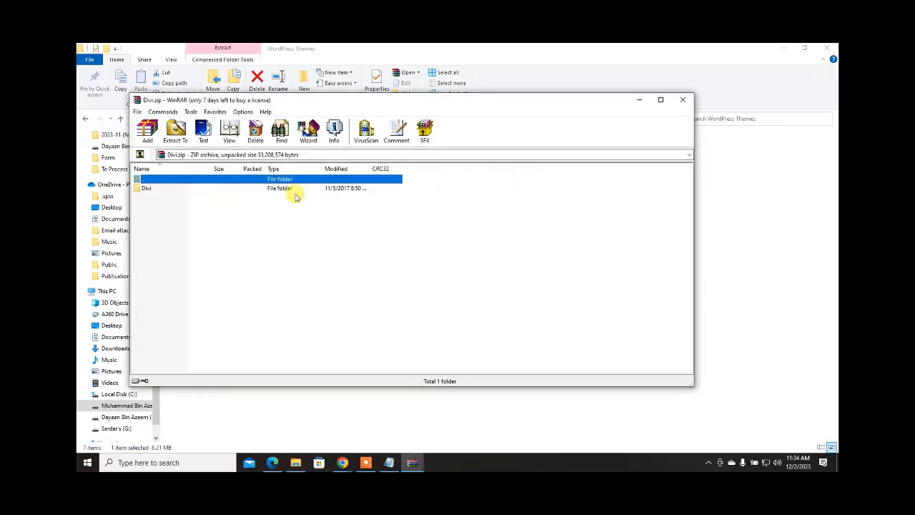
{"action": "double_click", "coordinate": [181, 189]}
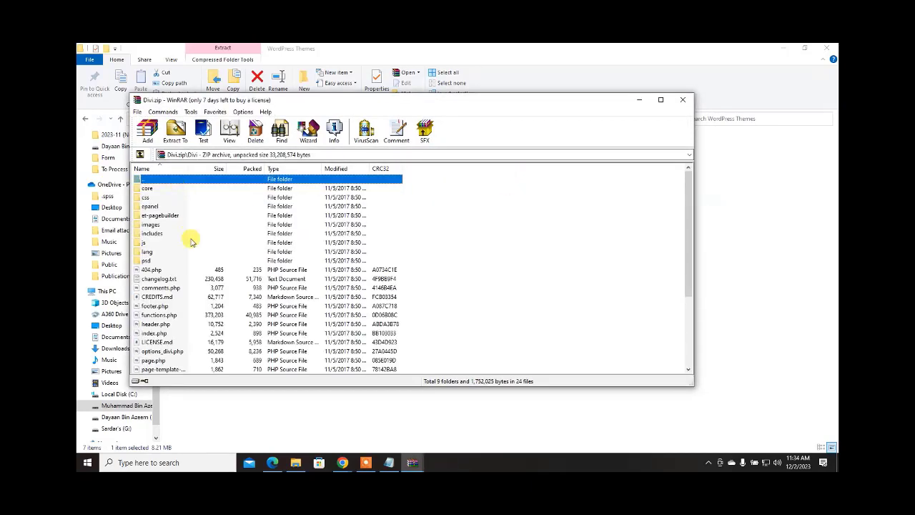
{"action": "scroll", "coordinate": [190, 265], "scroll_direction": "down", "scroll_amount": 4}
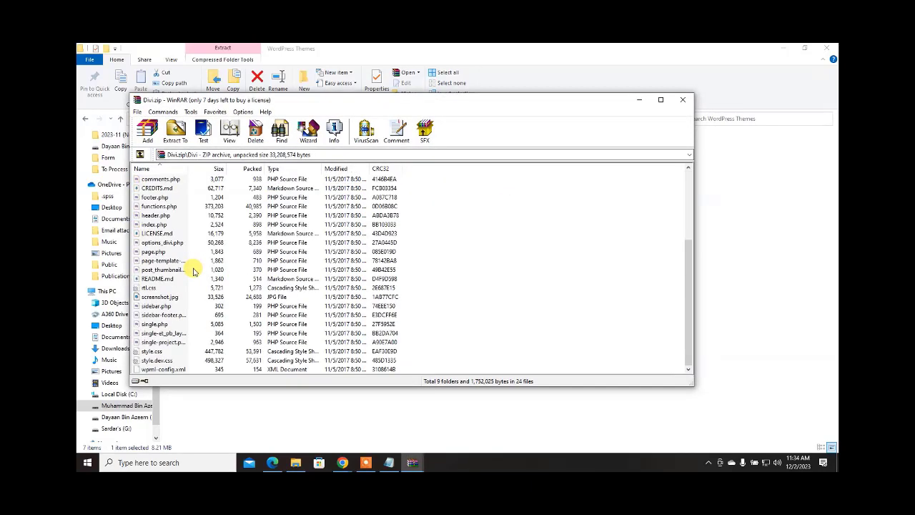
{"action": "left_click", "coordinate": [681, 100]}
{"action": "left_click", "coordinate": [684, 100]}
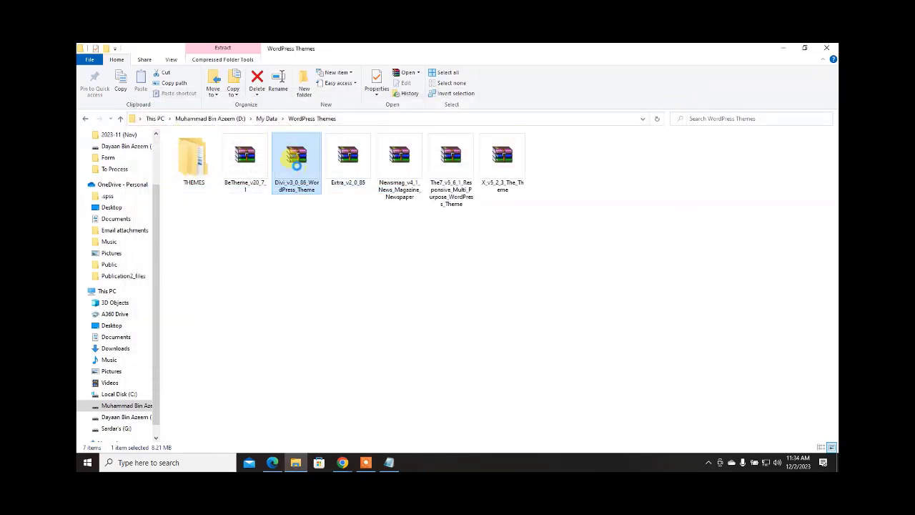
- Extract the Divi_v3_0_86_WordPress_Theme archive into a folder of the same name within WordPress Themes
{"action": "right_click", "coordinate": [296, 164]}
{"action": "left_click", "coordinate": [335, 193]}
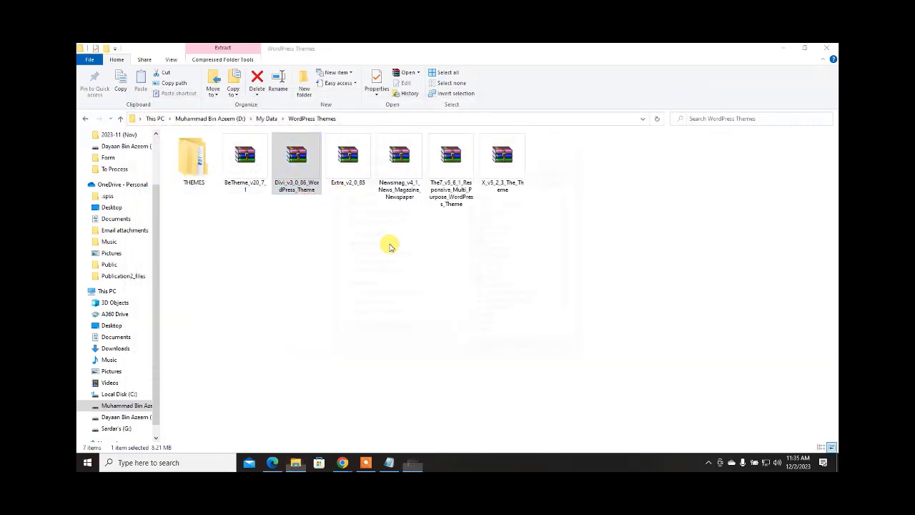
{"action": "left_click", "coordinate": [485, 350]}
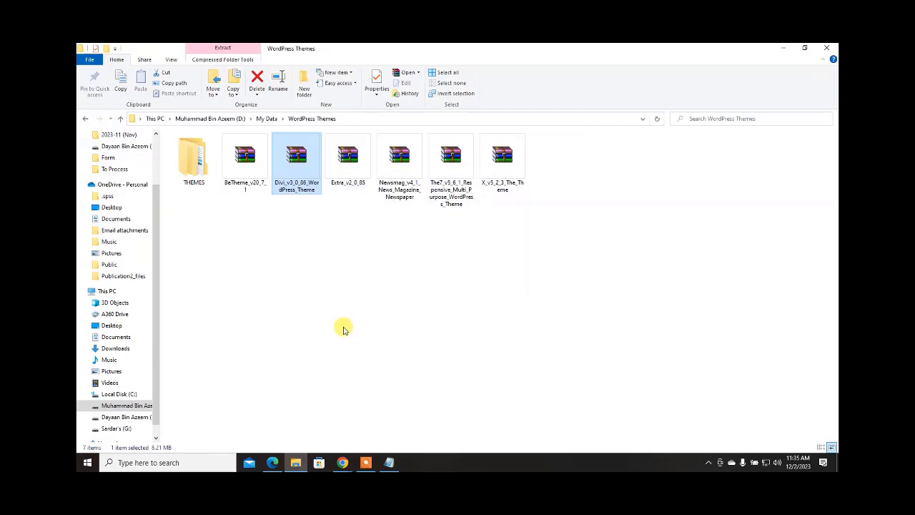
- Check the contents of the Divi zip inside the extracted Divi_v3_0_86_WordPress_Theme folder, and close the archive and folder windows
{"action": "double_click", "coordinate": [189, 175]}
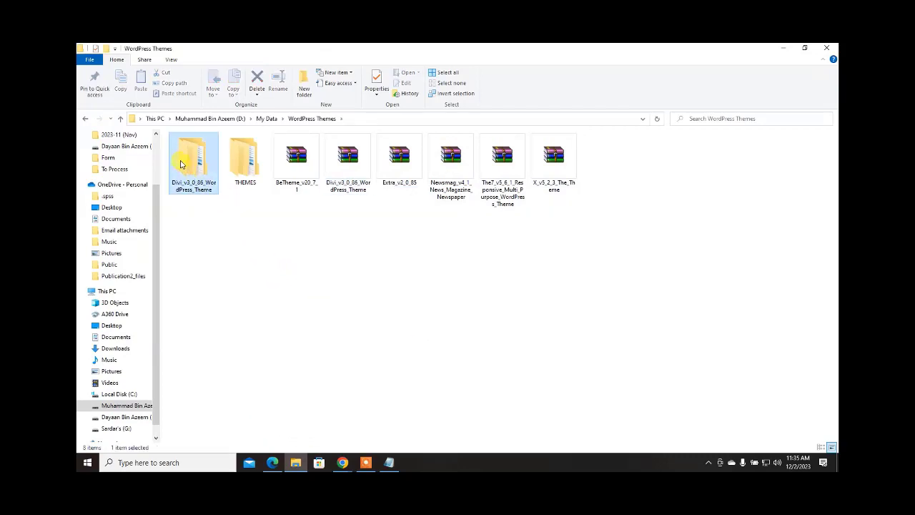
{"action": "double_click", "coordinate": [205, 158]}
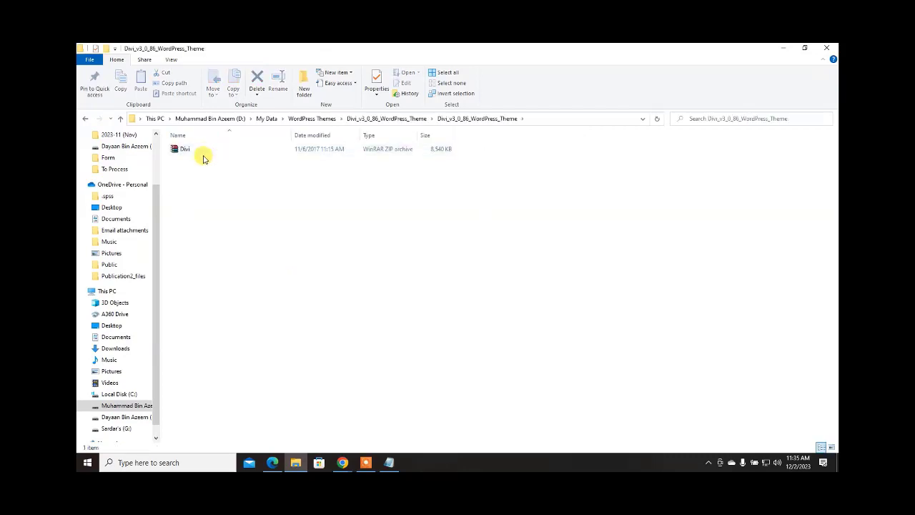
{"action": "left_click", "coordinate": [191, 154]}
{"action": "double_click", "coordinate": [192, 154]}
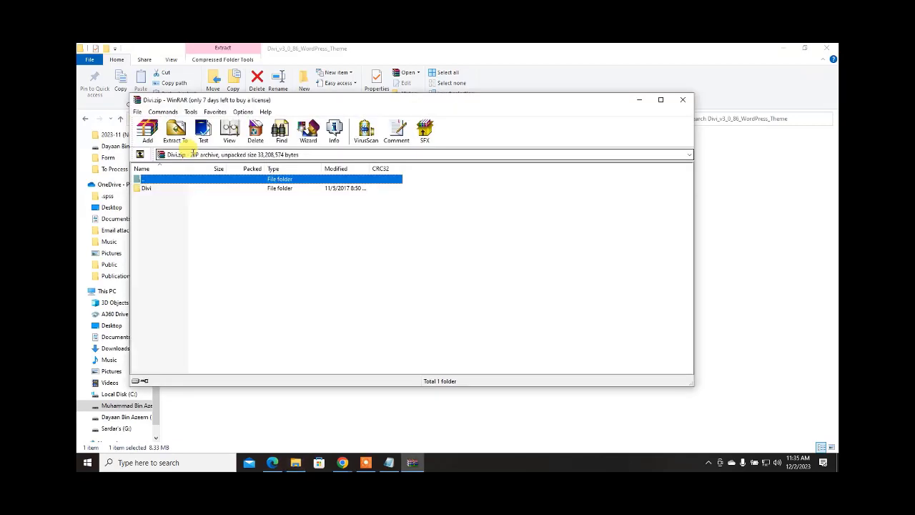
{"action": "double_click", "coordinate": [150, 187]}
{"action": "scroll", "coordinate": [177, 293], "scroll_direction": "down", "scroll_amount": 4}
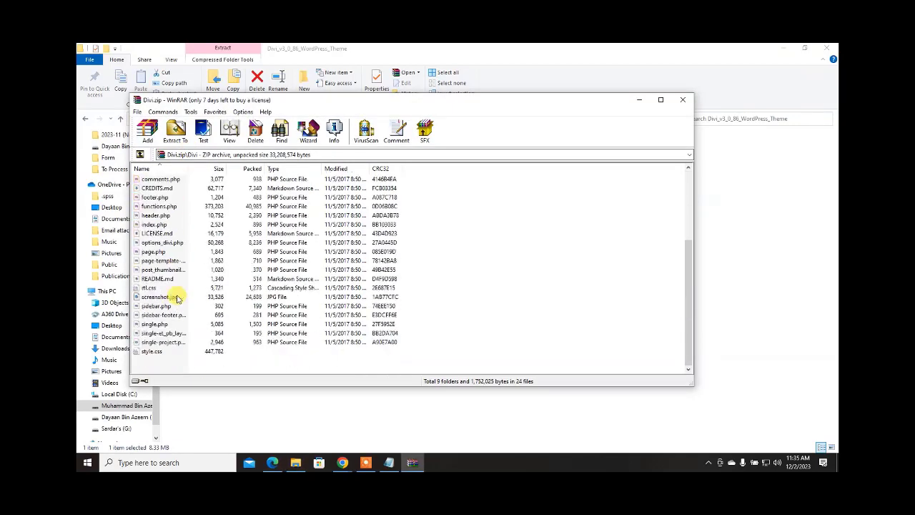
{"action": "scroll", "coordinate": [191, 323], "scroll_direction": "up", "scroll_amount": 4}
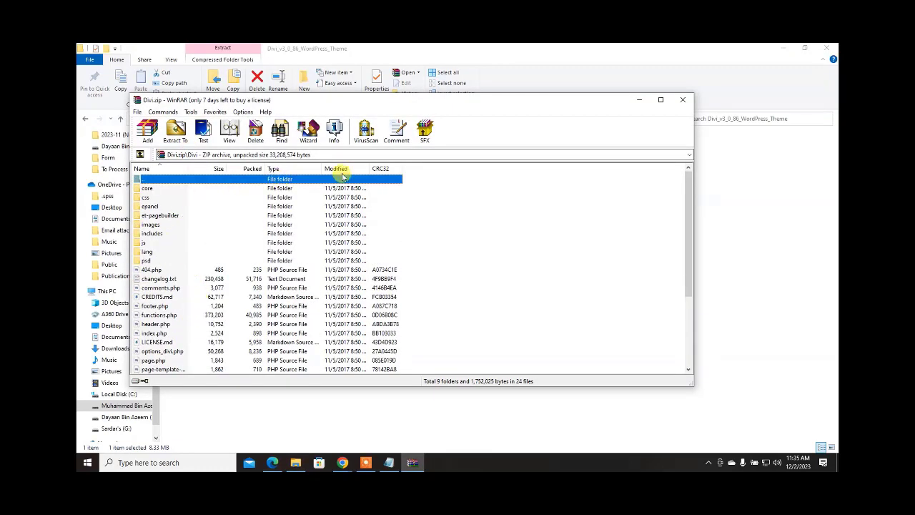
{"action": "left_click", "coordinate": [683, 99]}
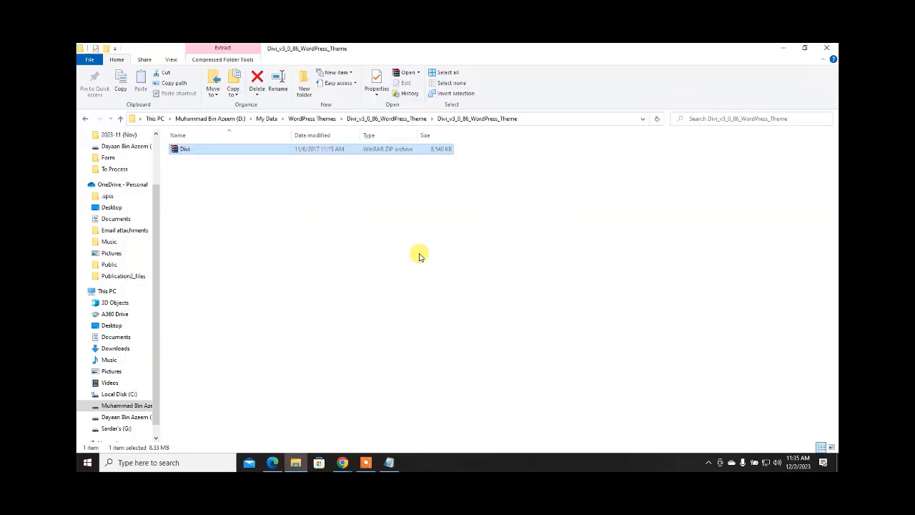
{"action": "left_click", "coordinate": [419, 253]}
{"action": "left_click", "coordinate": [829, 49]}
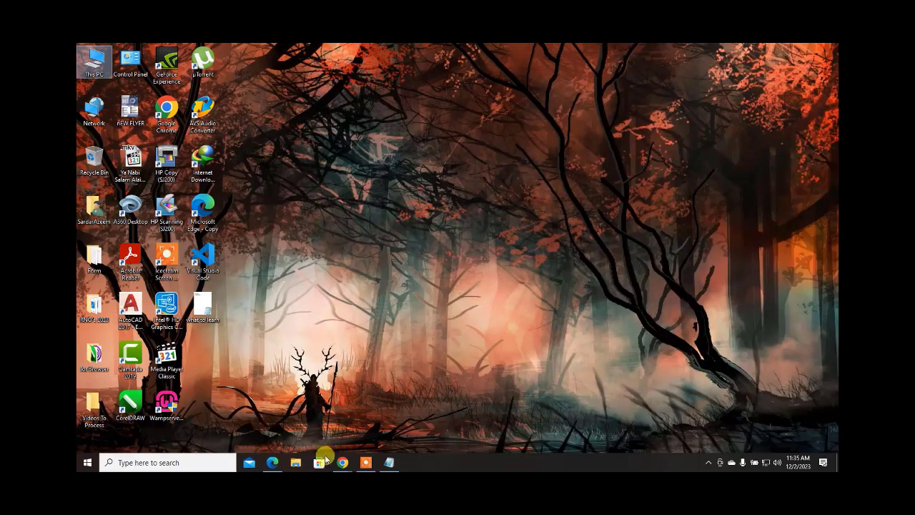
- Switch to cPanel File Manager in Chrome and start selecting a file to upload to the wp-content/themes folder
{"action": "mouse_move", "coordinate": [342, 462]}
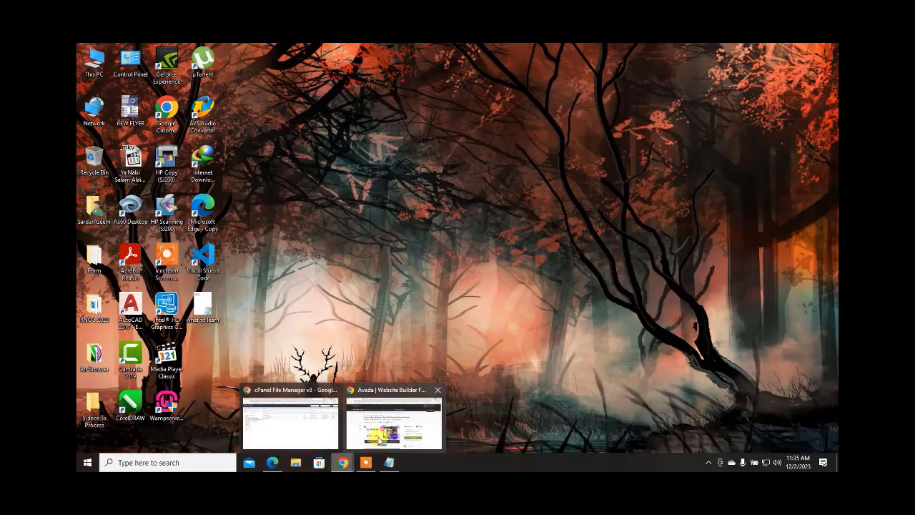
{"action": "left_click", "coordinate": [315, 422]}
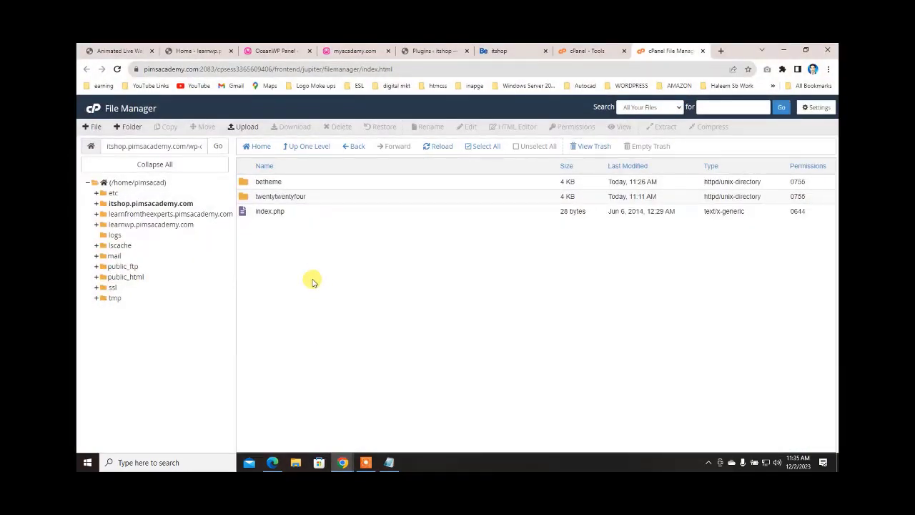
{"action": "left_click", "coordinate": [244, 126]}
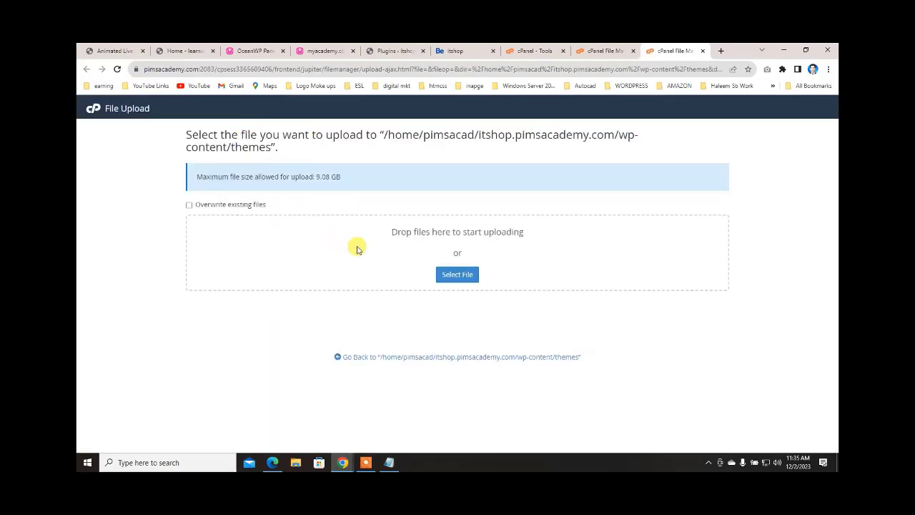
{"action": "left_click", "coordinate": [447, 275]}
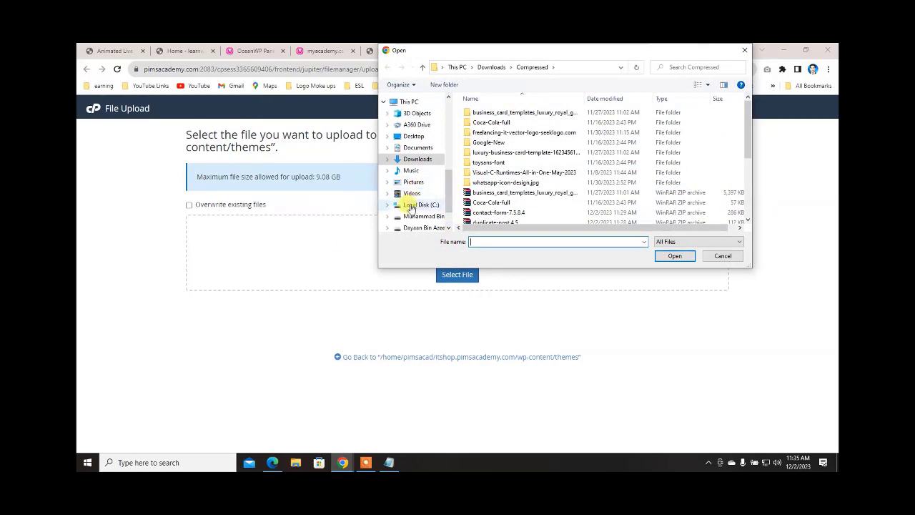
- Upload Divi.zip from the nested Divi_v3_0_86_WordPress_Theme folder in My Data\WordPress Themes on the D: drive, and close the upload page
{"action": "left_click", "coordinate": [416, 216]}
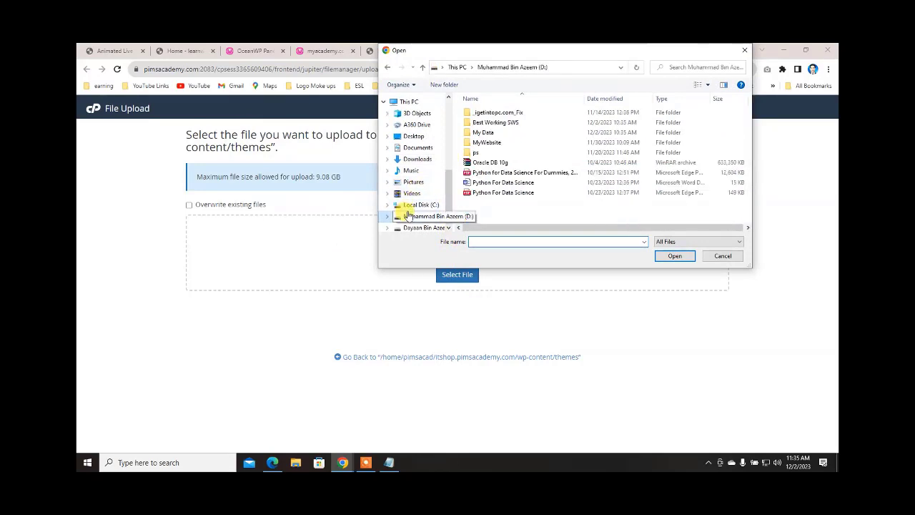
{"action": "double_click", "coordinate": [480, 133]}
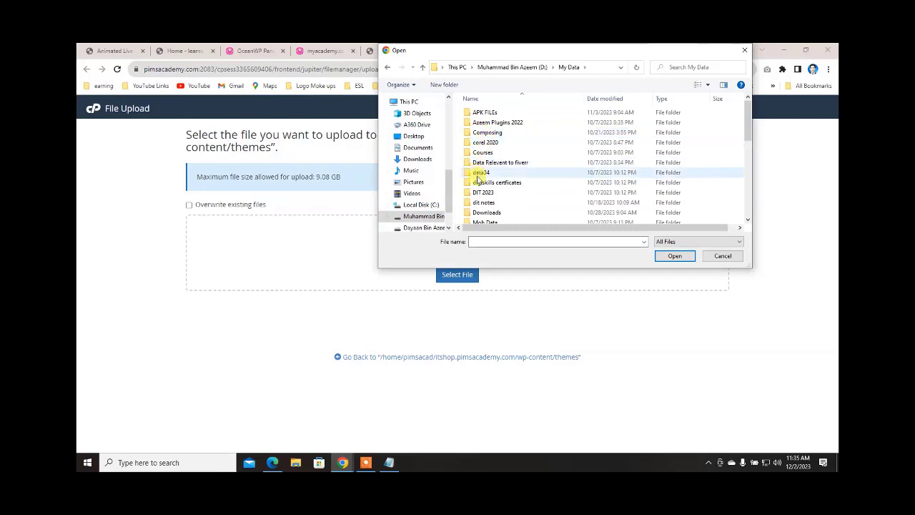
{"action": "scroll", "coordinate": [492, 179], "scroll_direction": "down", "scroll_amount": 2}
{"action": "scroll", "coordinate": [494, 188], "scroll_direction": "down", "scroll_amount": 2}
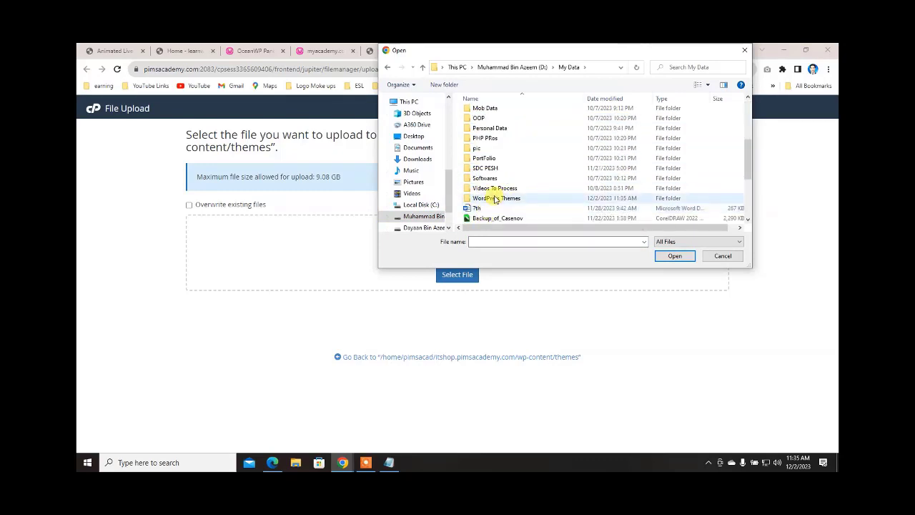
{"action": "double_click", "coordinate": [492, 198]}
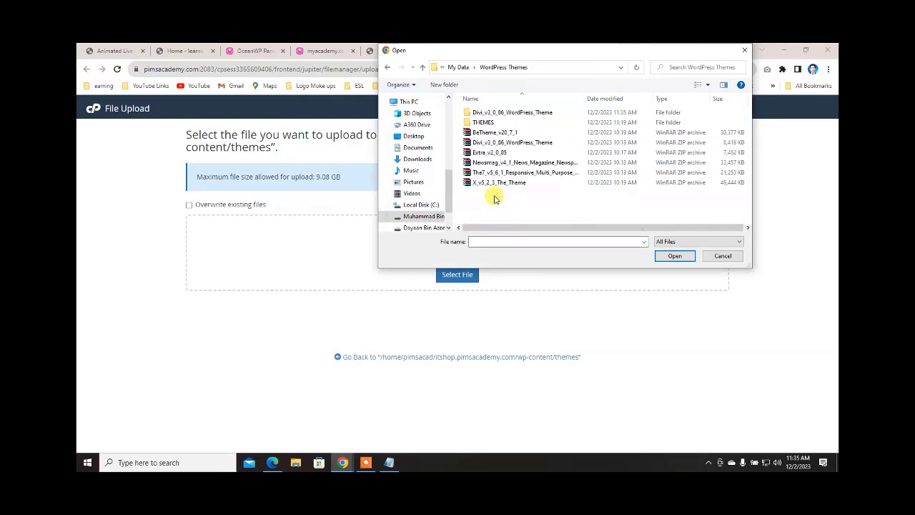
{"action": "left_click", "coordinate": [485, 113]}
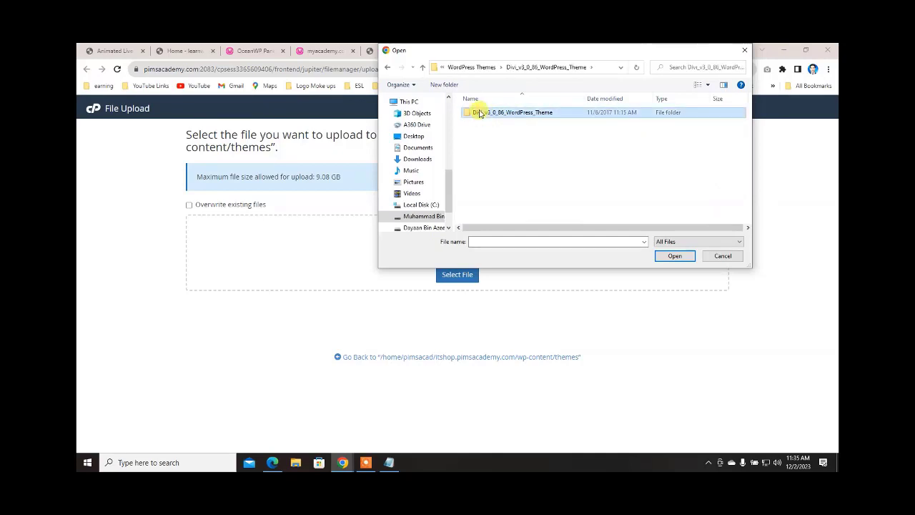
{"action": "double_click", "coordinate": [474, 112]}
{"action": "double_click", "coordinate": [474, 113]}
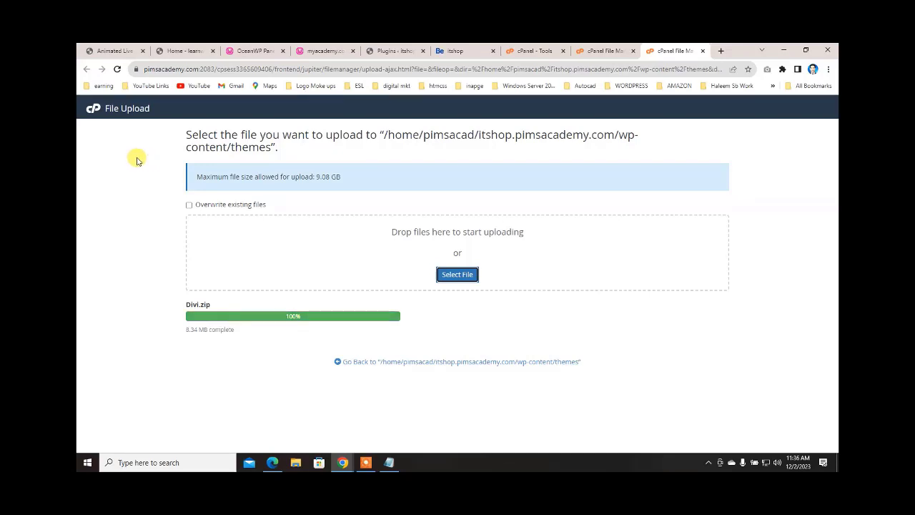
{"action": "left_click", "coordinate": [703, 52]}
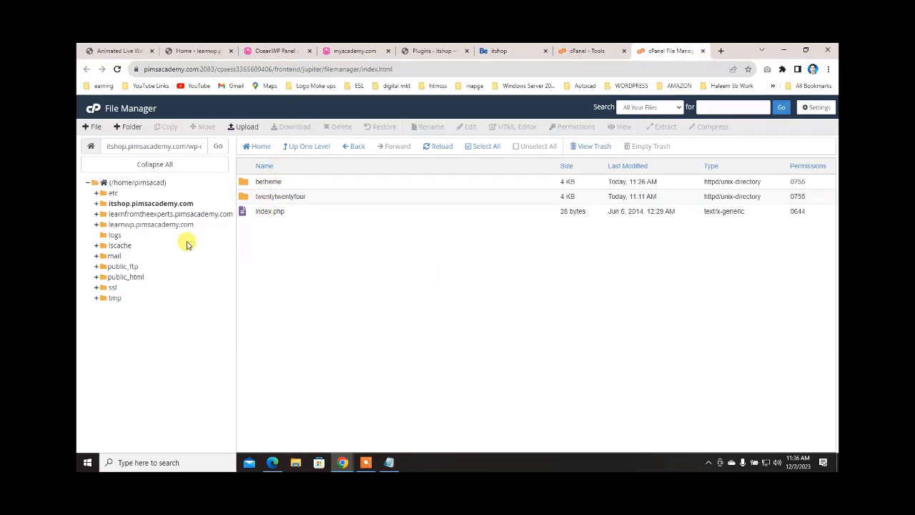
- Reopen the wp-content/themes folder of itshop.pimsacademy.com in File Manager to refresh its file list
{"action": "left_click", "coordinate": [118, 204]}
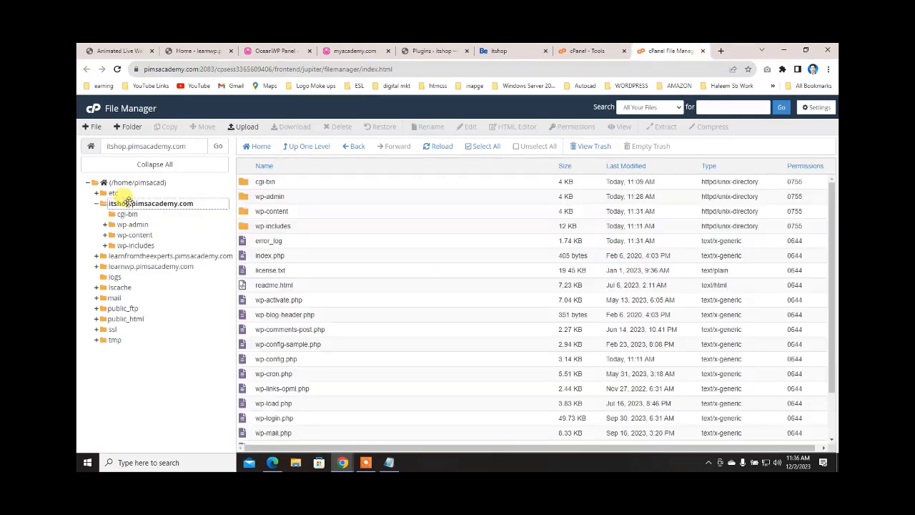
{"action": "double_click", "coordinate": [248, 216]}
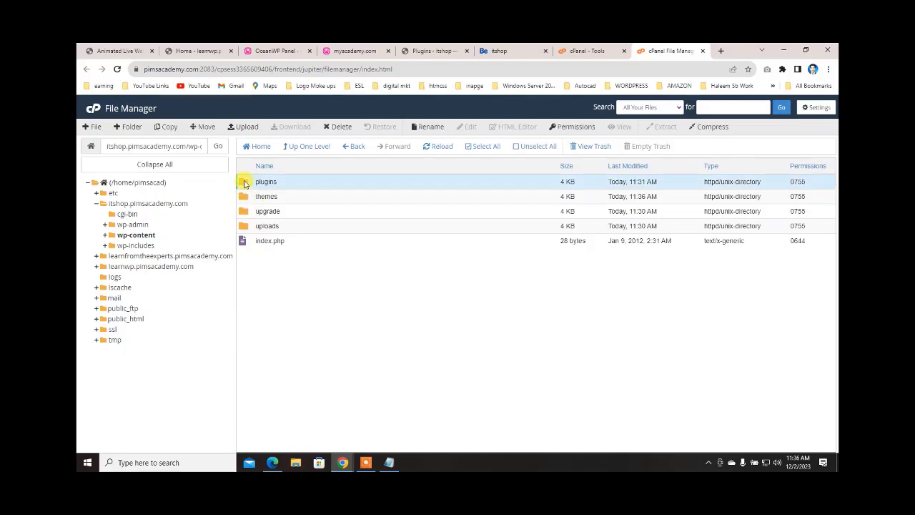
{"action": "double_click", "coordinate": [243, 182]}
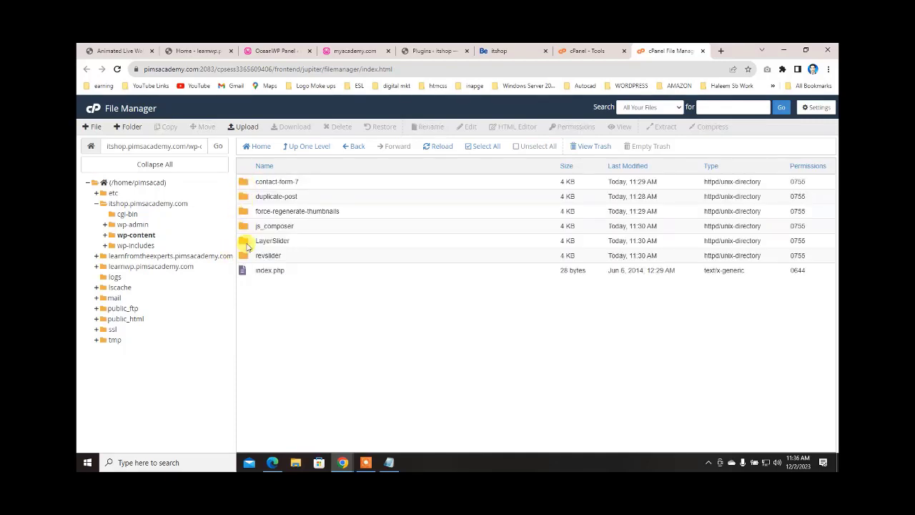
{"action": "left_click", "coordinate": [125, 239]}
{"action": "double_click", "coordinate": [248, 197]}
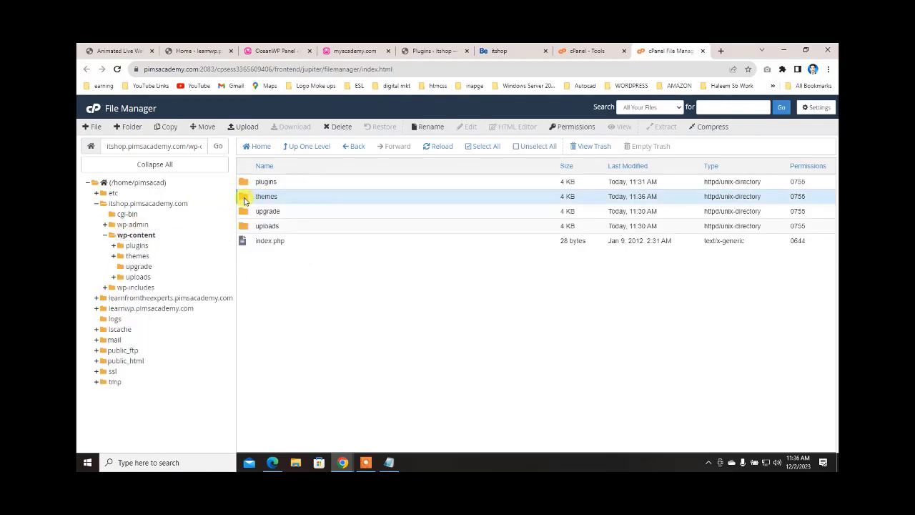
- Extract Divi.zip into the /itshop.pimsacademy.com/wp-content/themes folder and close the extraction results
{"action": "left_click", "coordinate": [244, 215]}
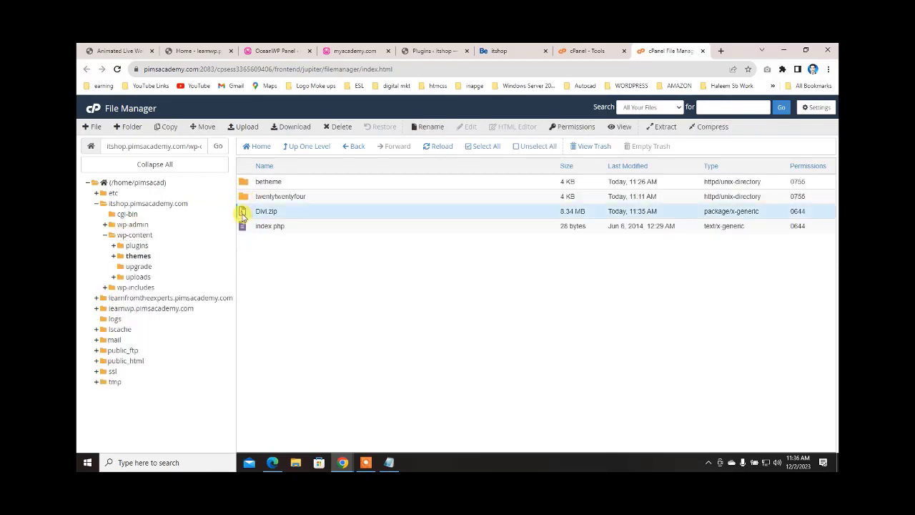
{"action": "right_click", "coordinate": [243, 216]}
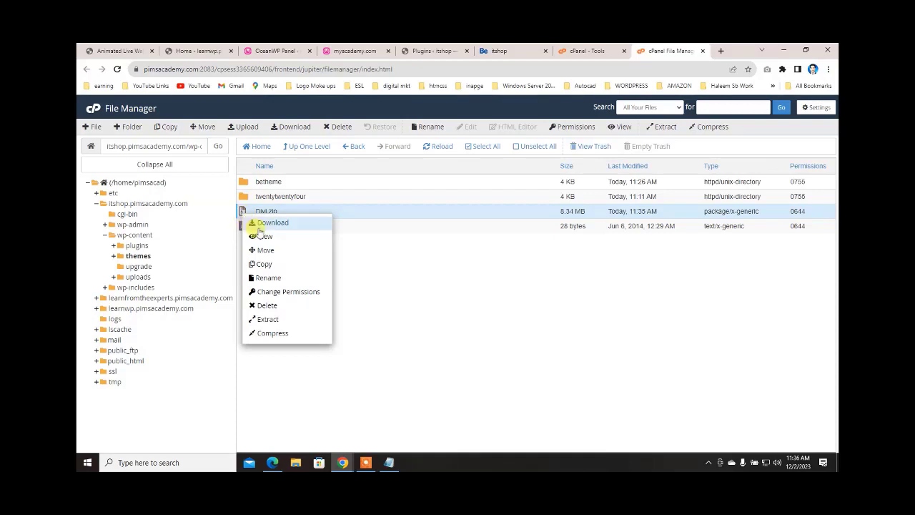
{"action": "left_click", "coordinate": [263, 319]}
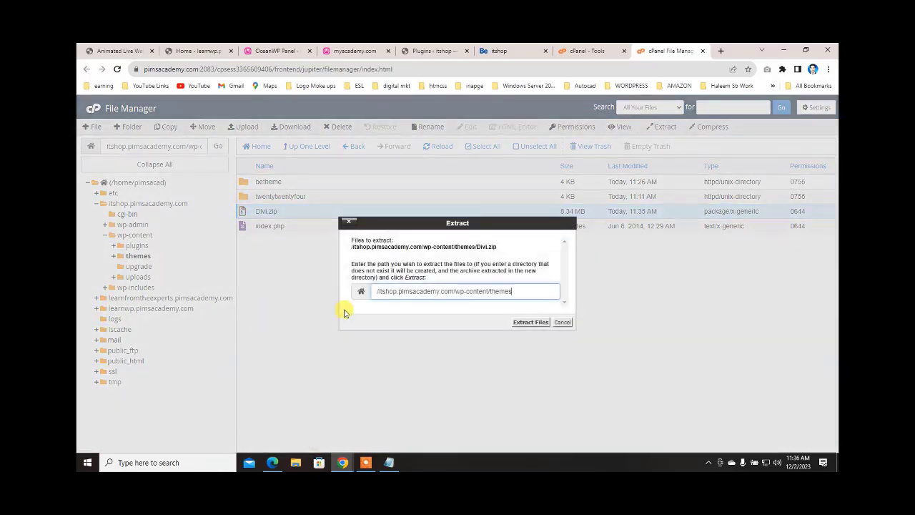
{"action": "left_click", "coordinate": [531, 326]}
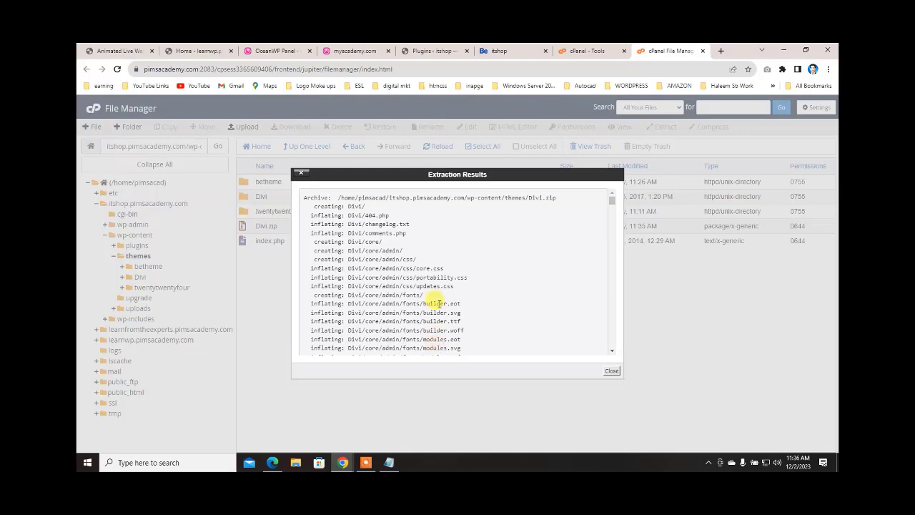
{"action": "scroll", "coordinate": [439, 303], "scroll_direction": "down", "scroll_amount": 10}
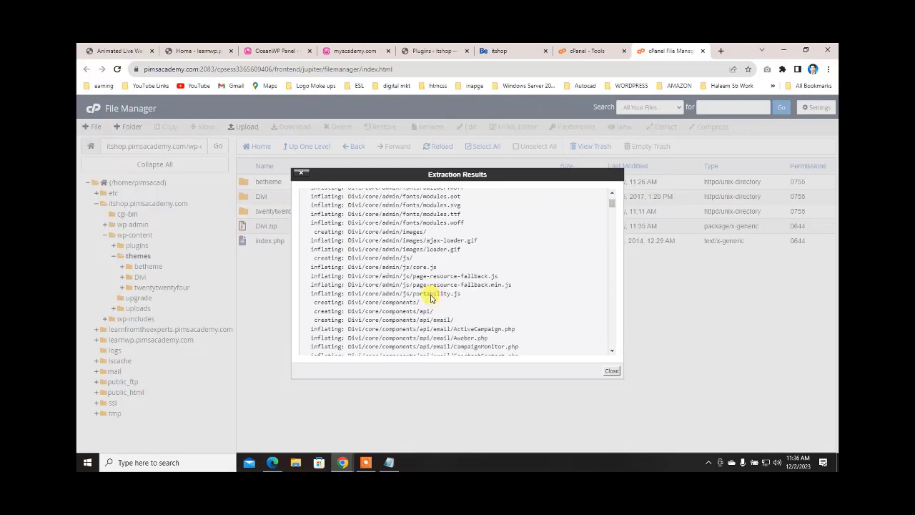
{"action": "left_click", "coordinate": [613, 372]}
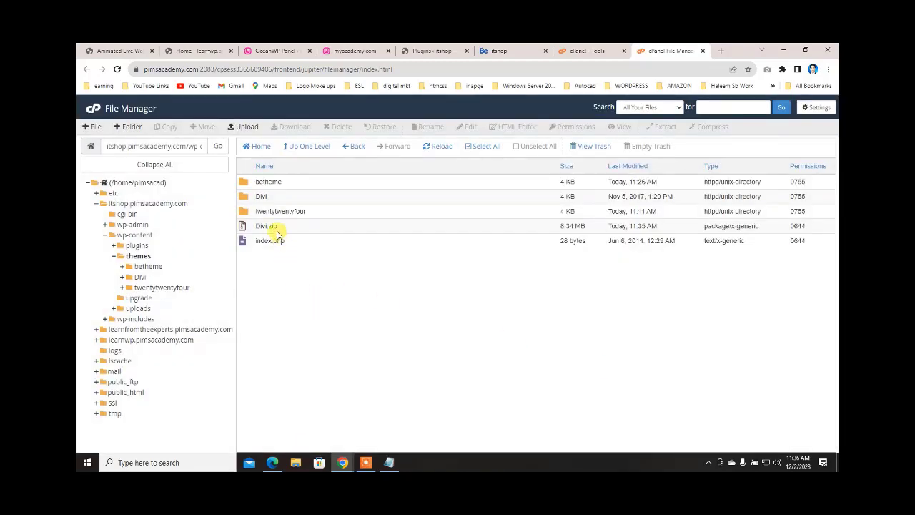
- Open the extracted Divi theme folder and look through its files
{"action": "double_click", "coordinate": [258, 197]}
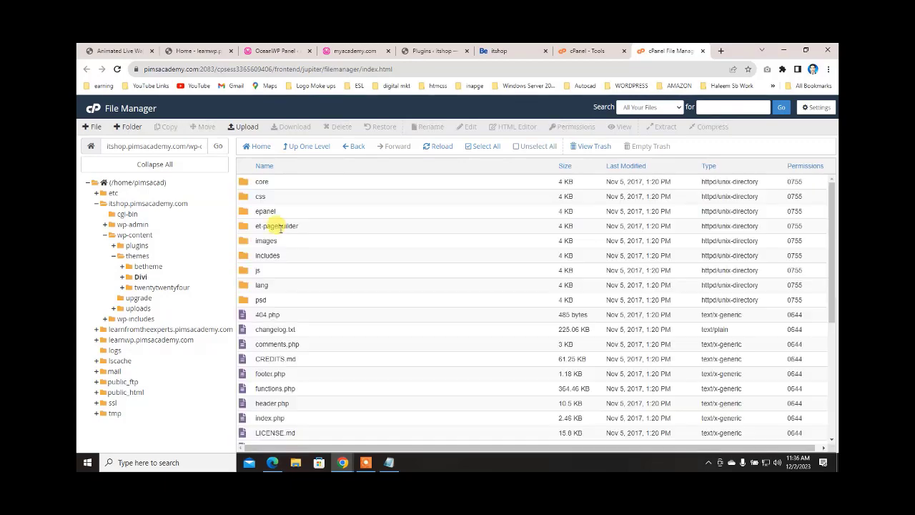
{"action": "scroll", "coordinate": [308, 294], "scroll_direction": "down", "scroll_amount": 3}
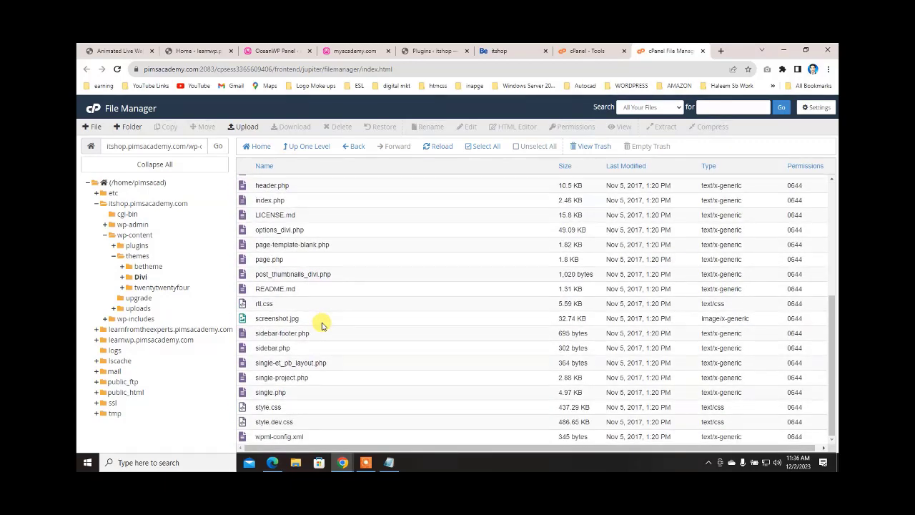
{"action": "scroll", "coordinate": [322, 326], "scroll_direction": "up", "scroll_amount": 3}
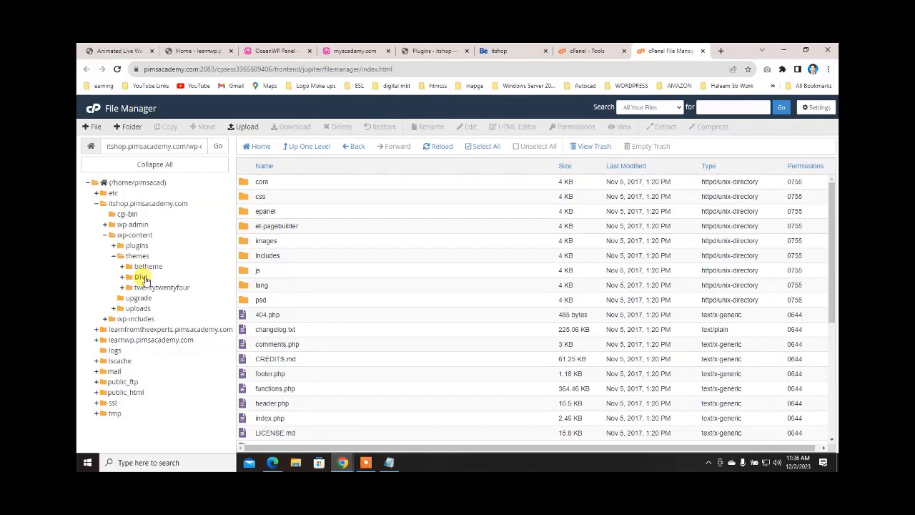
- Go to the installed themes in the itshop WordPress admin and activate the Divi theme
{"action": "left_click", "coordinate": [427, 54]}
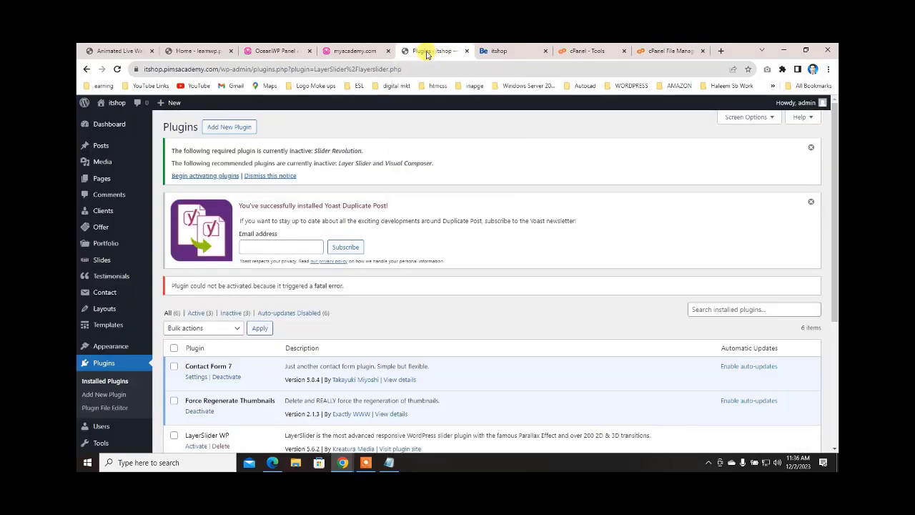
{"action": "mouse_move", "coordinate": [107, 122]}
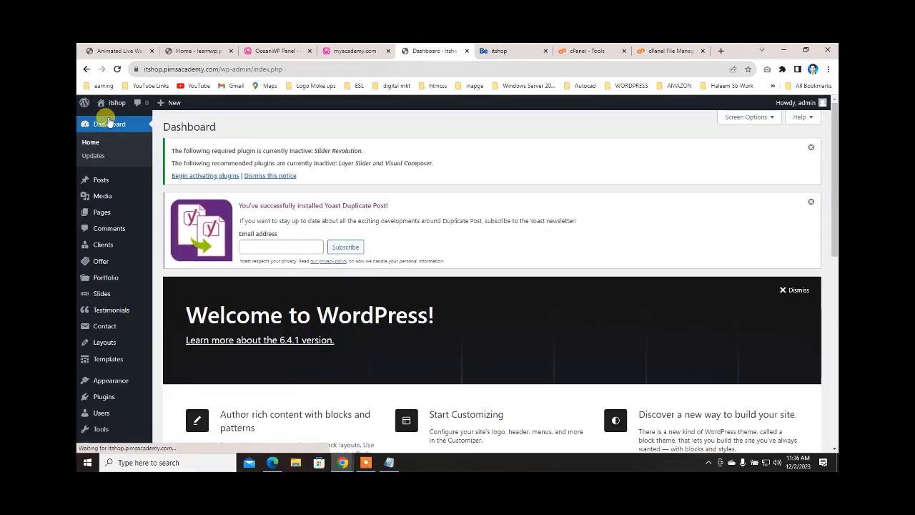
{"action": "scroll", "coordinate": [116, 372], "scroll_direction": "down", "scroll_amount": 2}
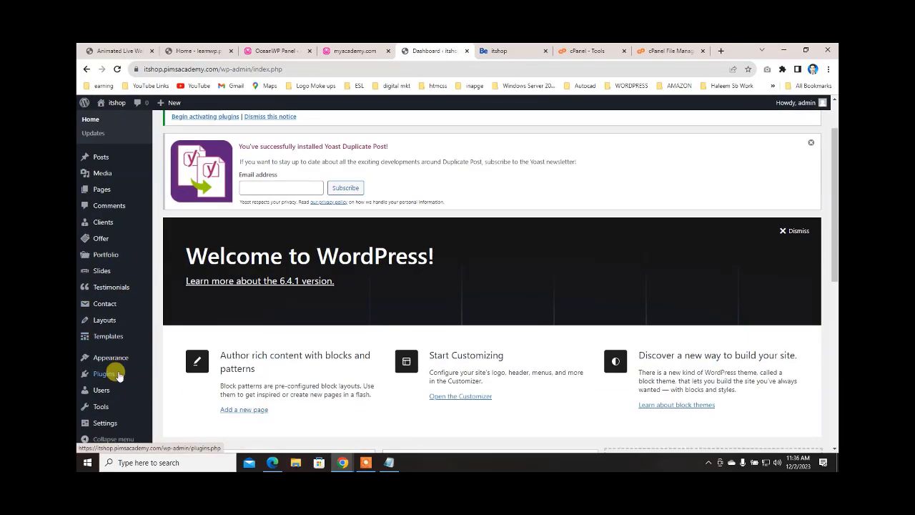
{"action": "mouse_move", "coordinate": [117, 356]}
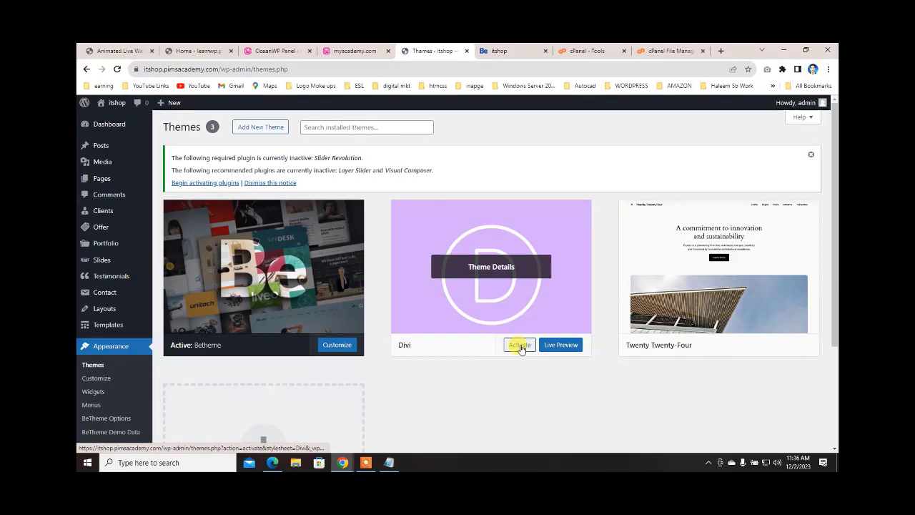
{"action": "left_click", "coordinate": [520, 344]}
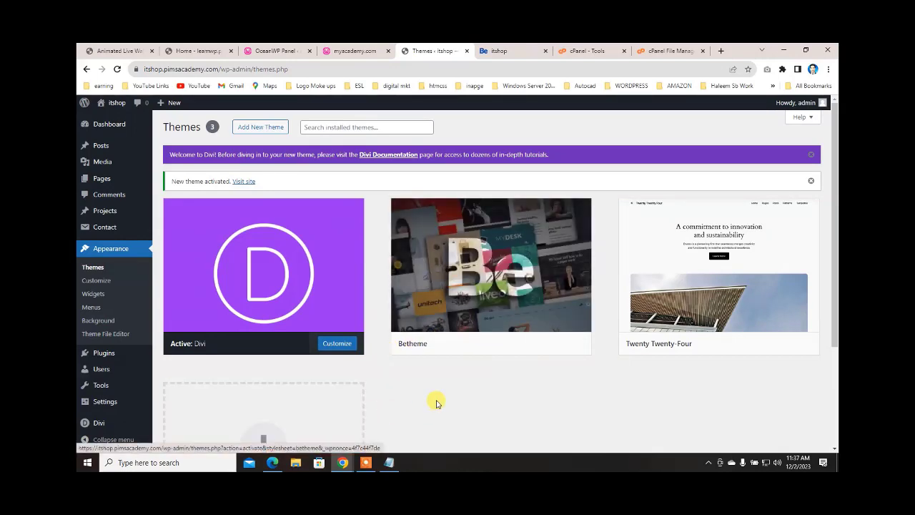
{"action": "scroll", "coordinate": [413, 389], "scroll_direction": "down", "scroll_amount": 2}
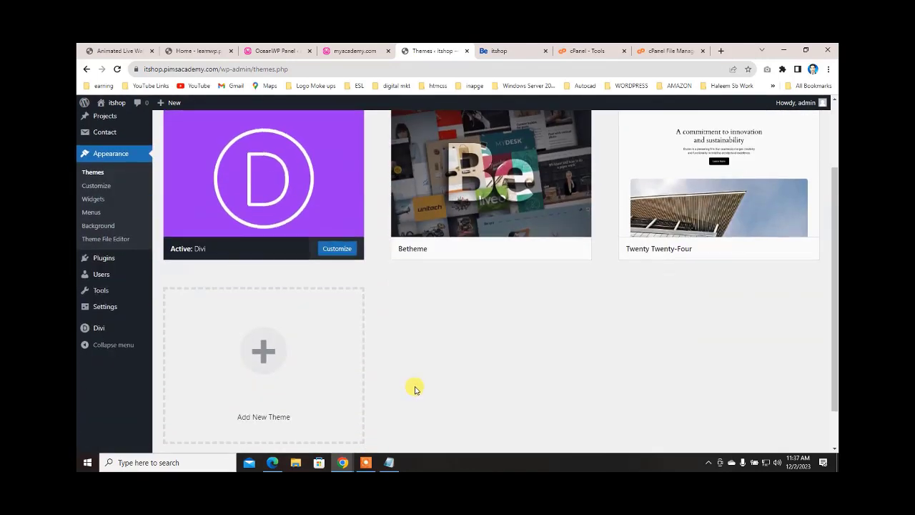
{"action": "scroll", "coordinate": [415, 386], "scroll_direction": "up", "scroll_amount": 2}
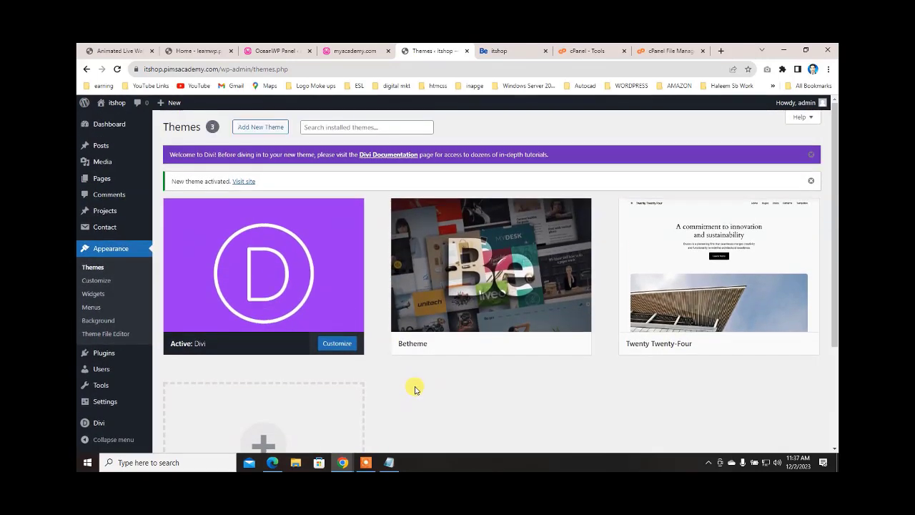
- Open the itshop WordPress dashboard home and look over its menu and widgets
{"action": "left_click", "coordinate": [101, 125]}
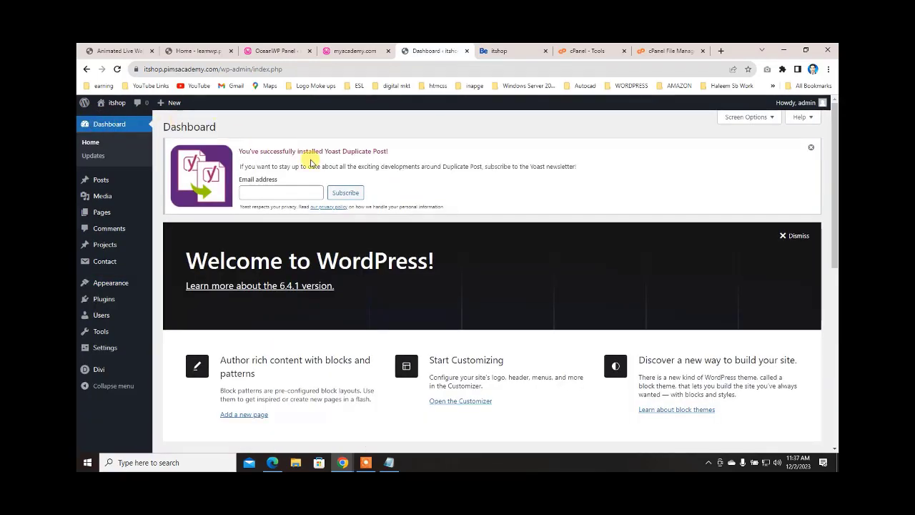
{"action": "scroll", "coordinate": [408, 296], "scroll_direction": "down", "scroll_amount": 3}
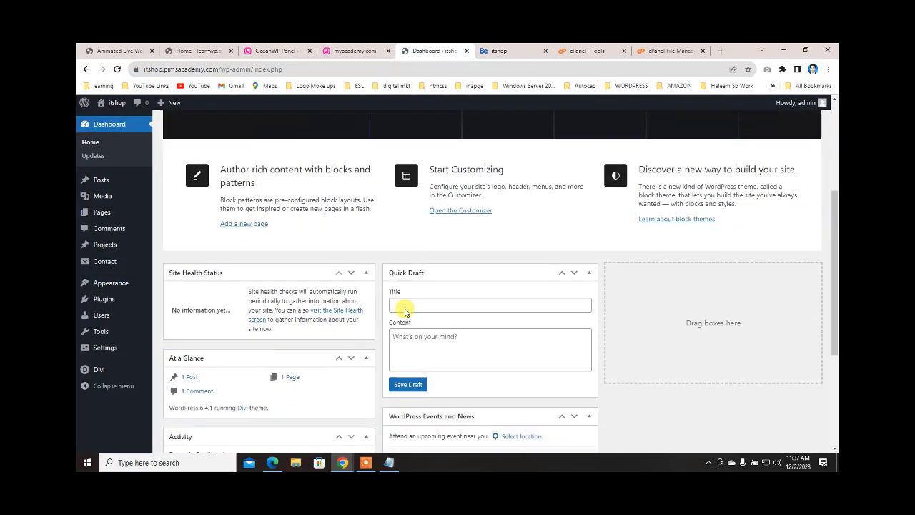
{"action": "scroll", "coordinate": [404, 308], "scroll_direction": "up", "scroll_amount": 3}
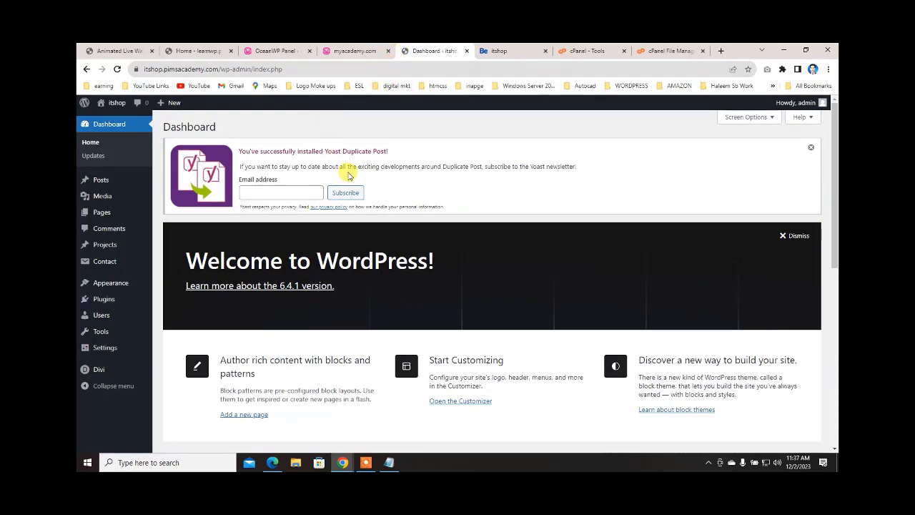
- Reload the itshop.pimsacademy.com front page to check how it looks with the Divi theme
{"action": "left_click", "coordinate": [508, 51]}
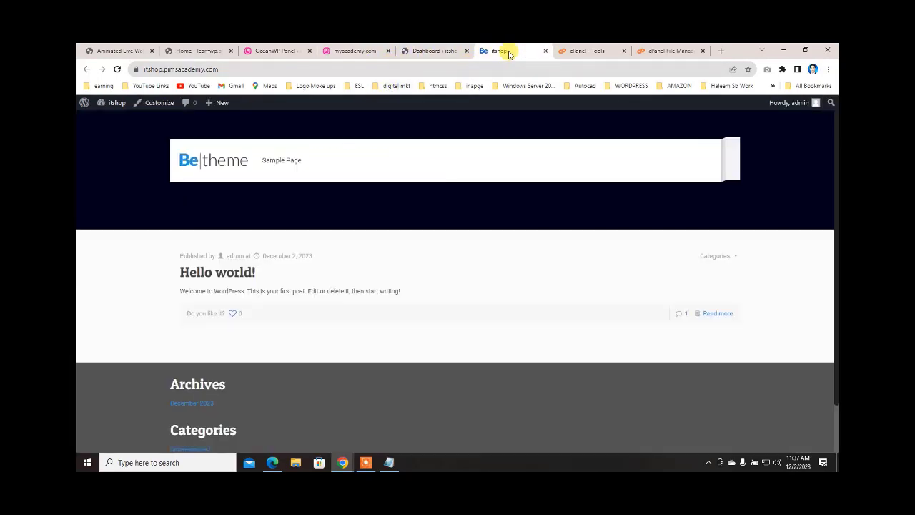
{"action": "left_click", "coordinate": [118, 69]}
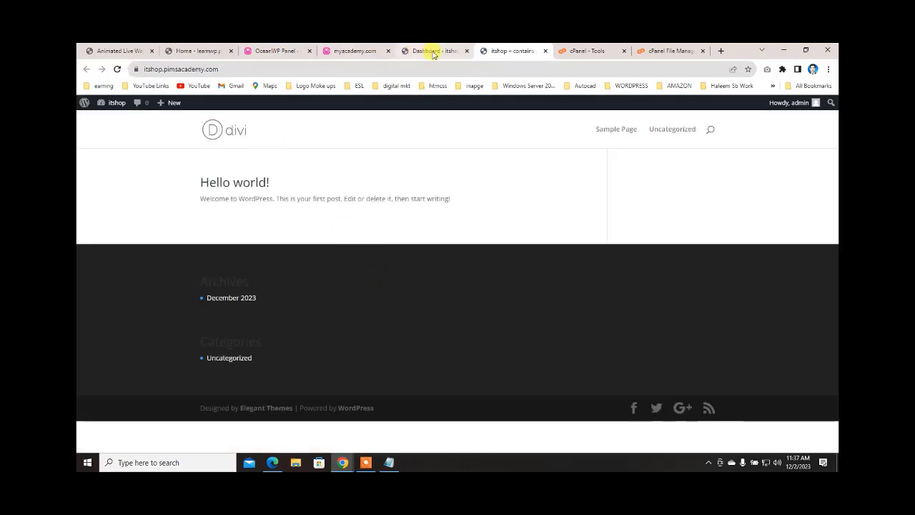
{"action": "left_click", "coordinate": [118, 69]}
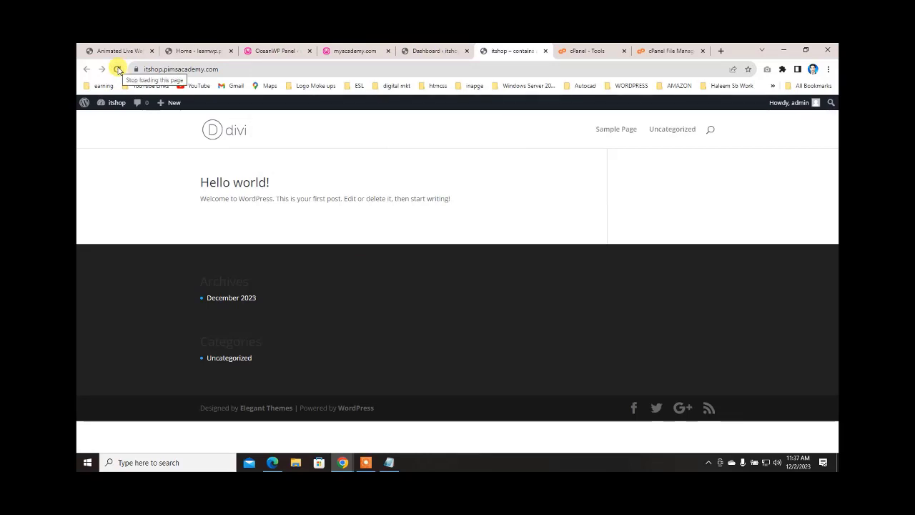
- Dismiss the Yoast Duplicate Post notice on the itshop dashboard and look over the dashboard widgets
{"action": "left_click", "coordinate": [434, 51]}
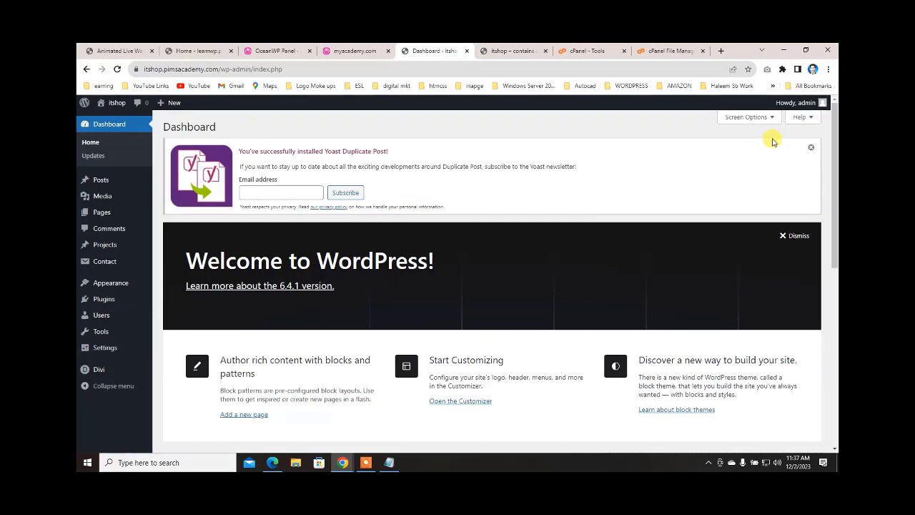
{"action": "left_click", "coordinate": [811, 148]}
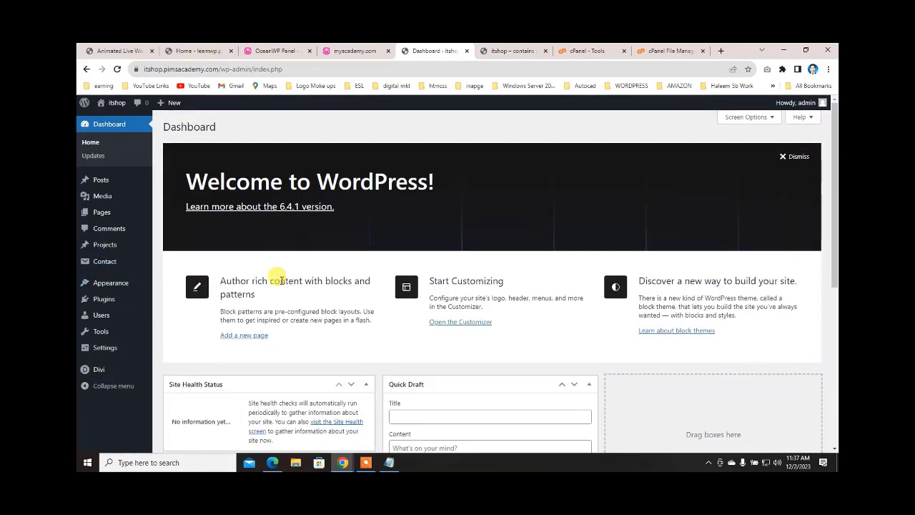
{"action": "scroll", "coordinate": [272, 290], "scroll_direction": "down", "scroll_amount": 5}
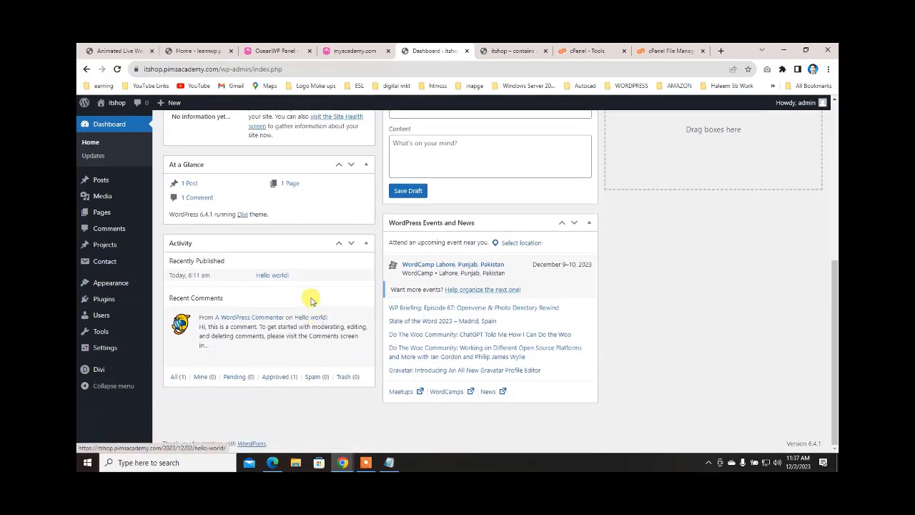
{"action": "scroll", "coordinate": [300, 275], "scroll_direction": "up", "scroll_amount": 5}
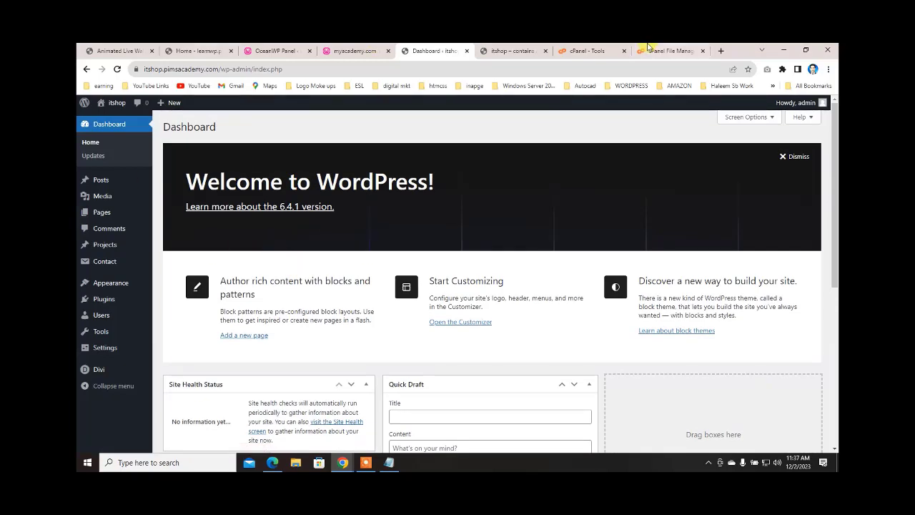
{"action": "left_click", "coordinate": [604, 51]}
{"action": "left_click", "coordinate": [650, 51]}
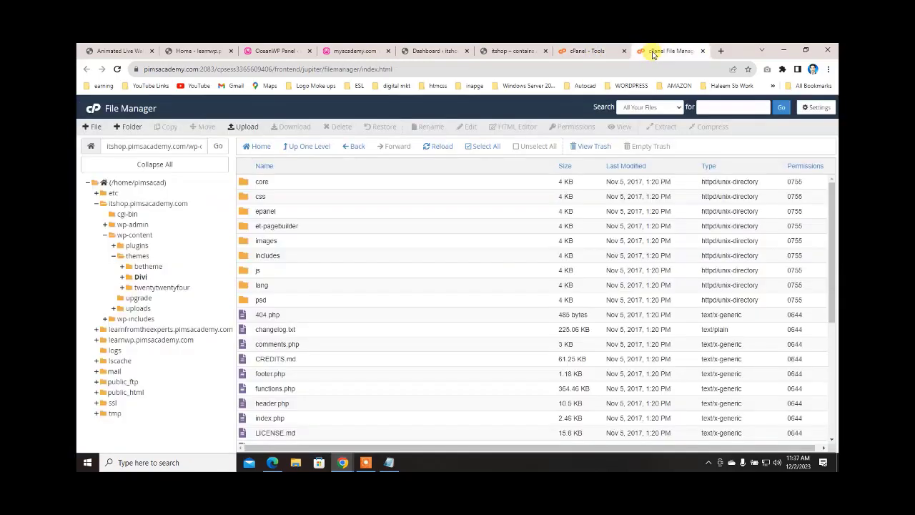
{"action": "left_click", "coordinate": [592, 50]}
{"action": "left_click", "coordinate": [643, 51]}
{"action": "left_click", "coordinate": [607, 51]}
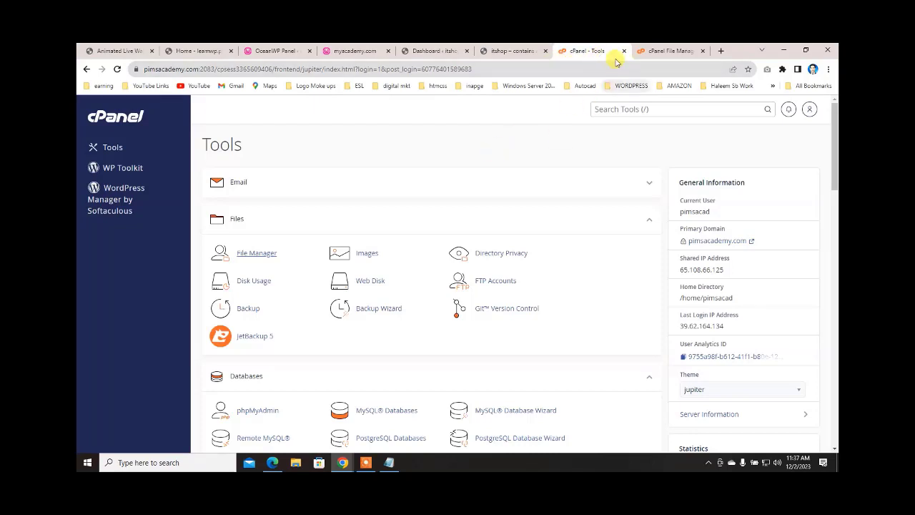
- Close the current File Manager page, reopen File Manager from cPanel Tools, and open the itshop.pimsacademy.com folder
{"action": "left_click", "coordinate": [649, 50]}
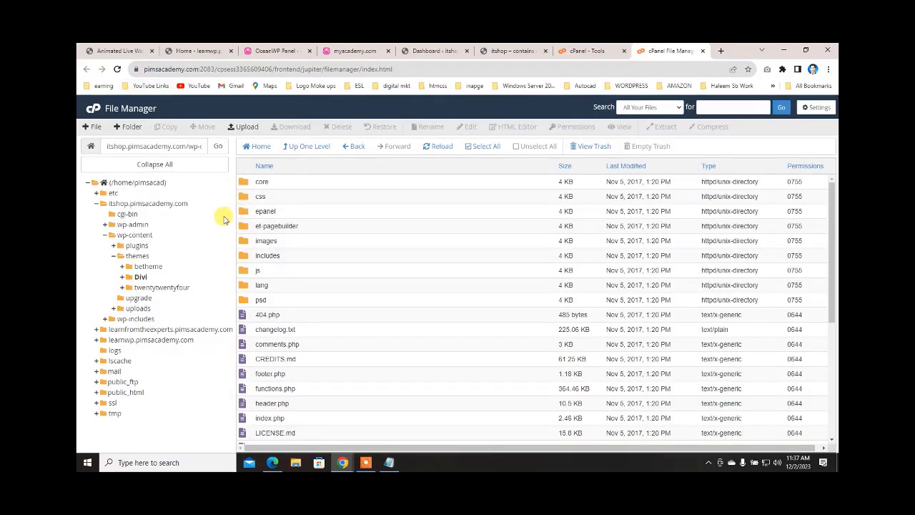
{"action": "left_click", "coordinate": [702, 51]}
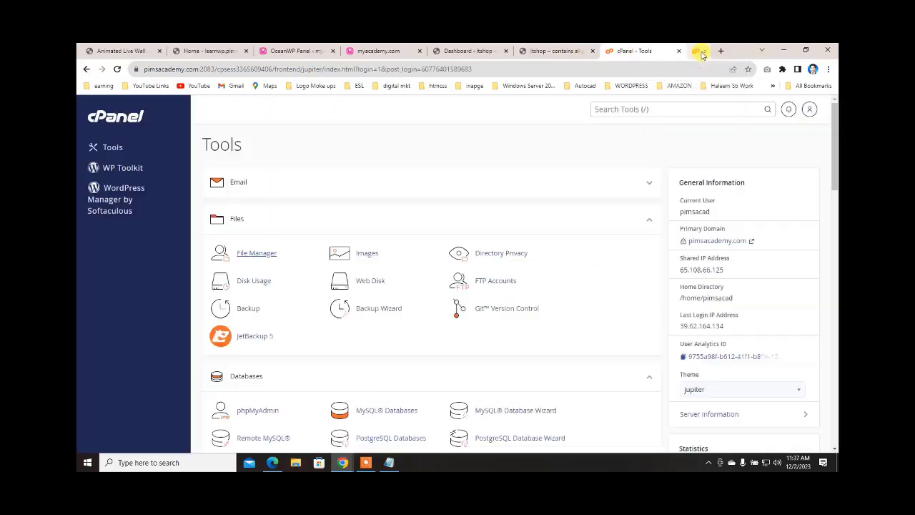
{"action": "left_click", "coordinate": [113, 118]}
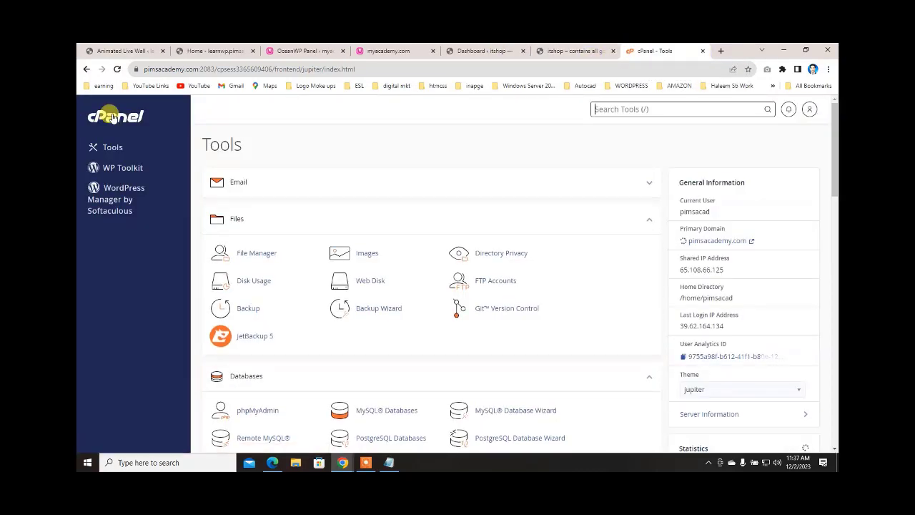
{"action": "left_click", "coordinate": [107, 122]}
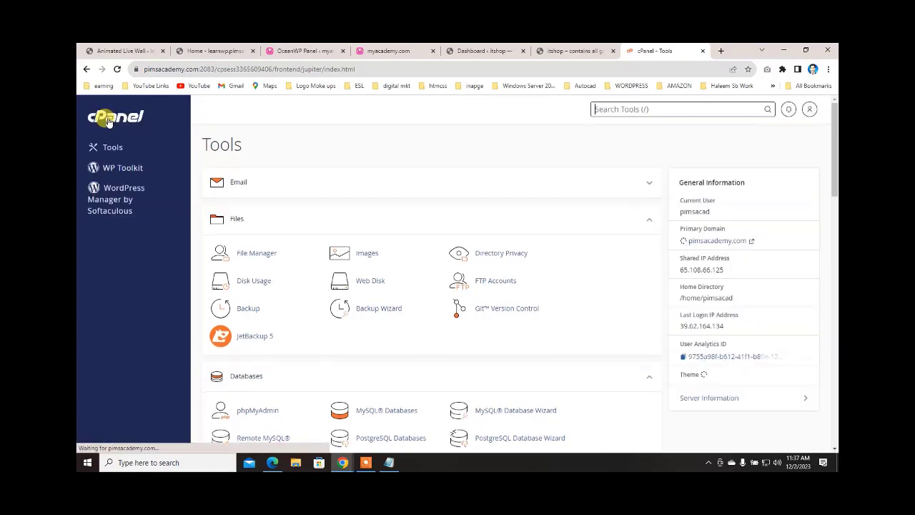
{"action": "left_click", "coordinate": [245, 253]}
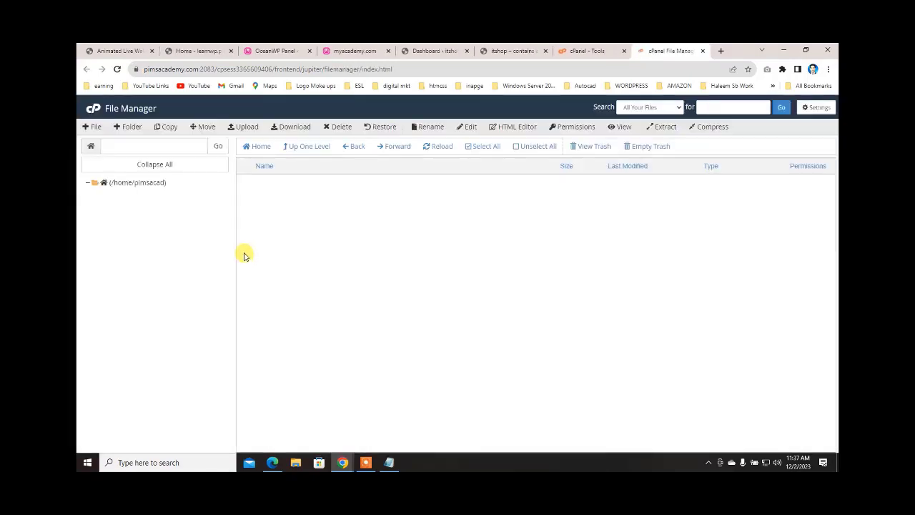
{"action": "left_click", "coordinate": [243, 198]}
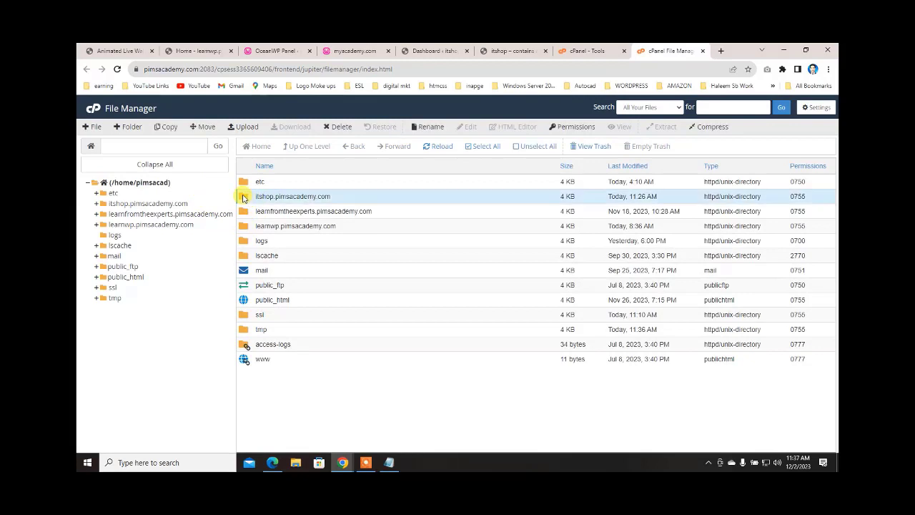
{"action": "double_click", "coordinate": [246, 198]}
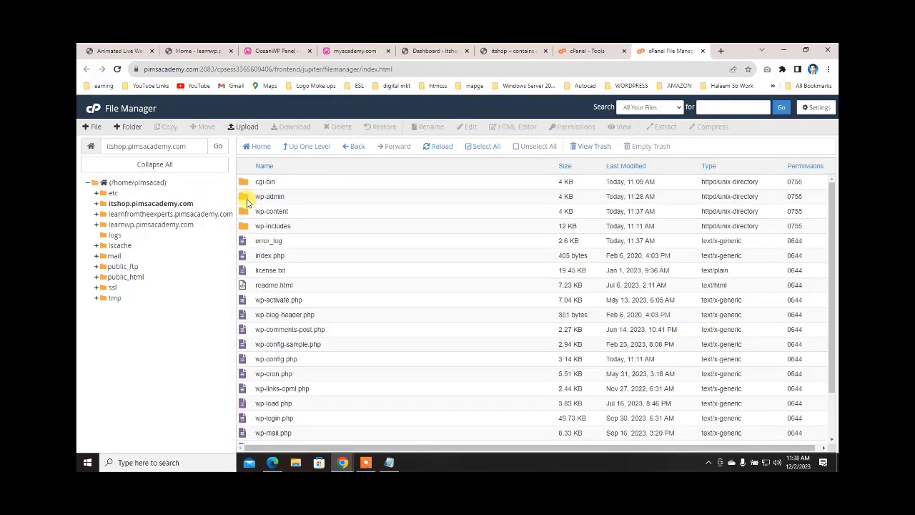
- Open the wp-content/themes folder of itshop.pimsacademy.com and bring up the file upload page for it
{"action": "double_click", "coordinate": [244, 212]}
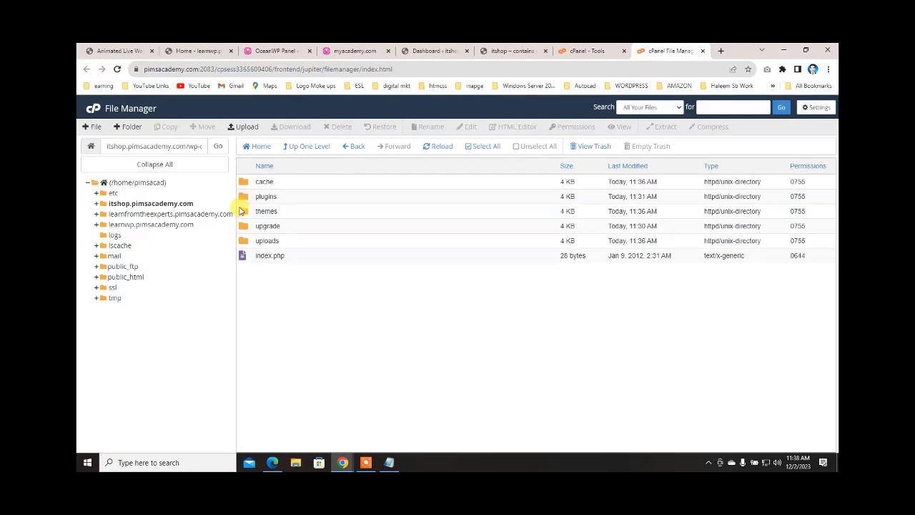
{"action": "double_click", "coordinate": [244, 212]}
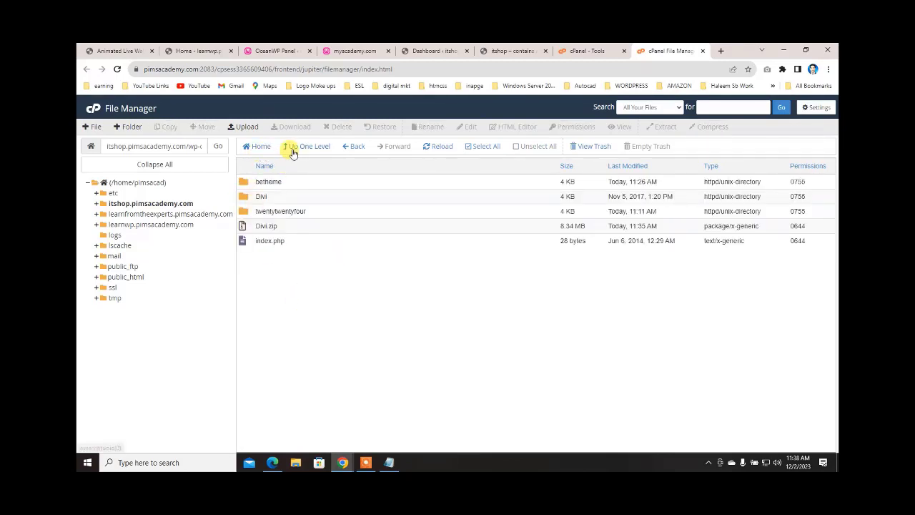
{"action": "left_click", "coordinate": [246, 128]}
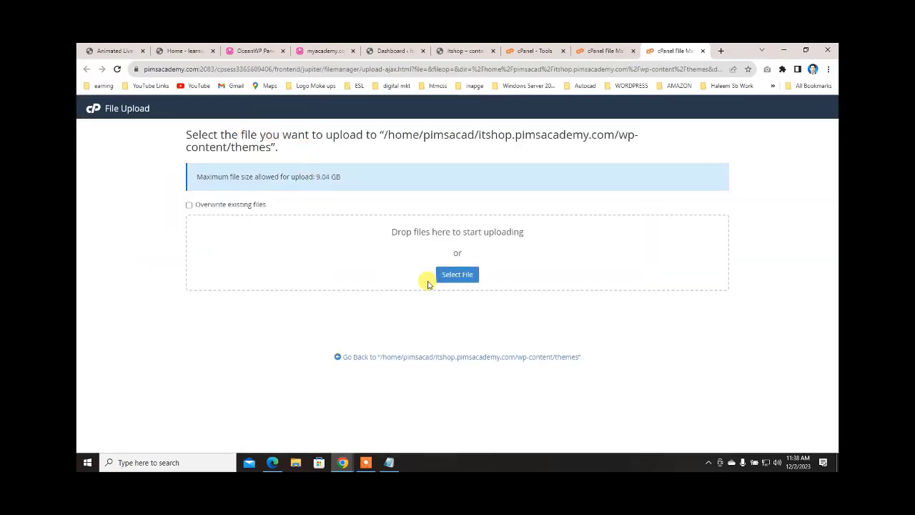
- Upload Newsmag_v4_1_News_Magazine_Newspaper.zip from the WordPress Themes folder inside My Data on the D: drive
{"action": "left_click", "coordinate": [450, 281]}
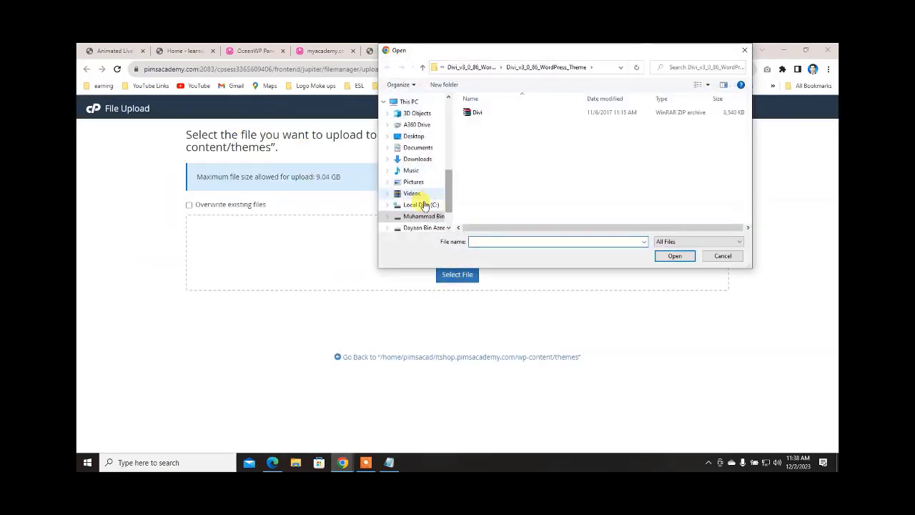
{"action": "left_click", "coordinate": [418, 215]}
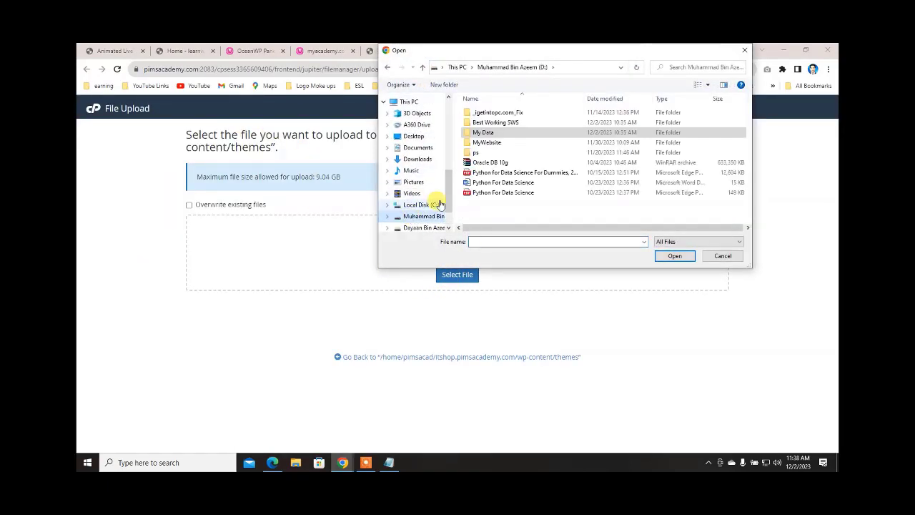
{"action": "left_click", "coordinate": [477, 134]}
{"action": "double_click", "coordinate": [477, 134]}
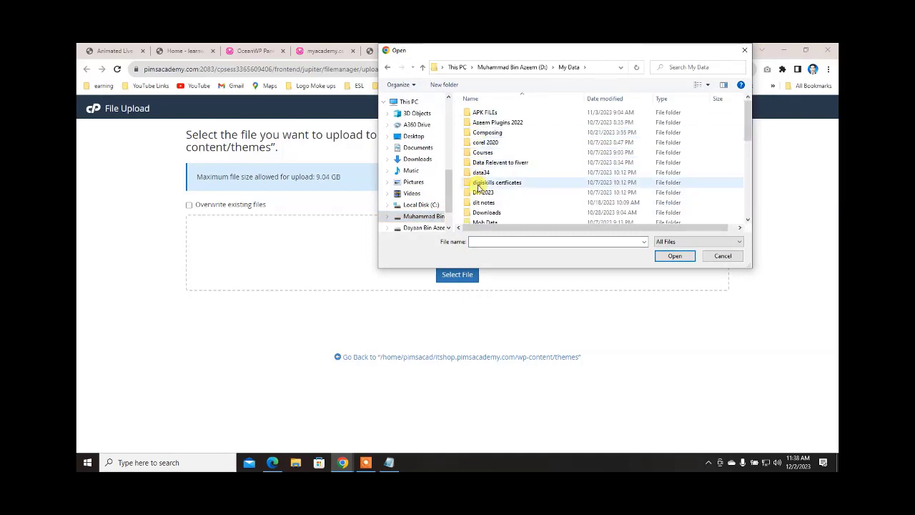
{"action": "scroll", "coordinate": [482, 182], "scroll_direction": "down", "scroll_amount": 2}
{"action": "scroll", "coordinate": [482, 199], "scroll_direction": "down", "scroll_amount": 3}
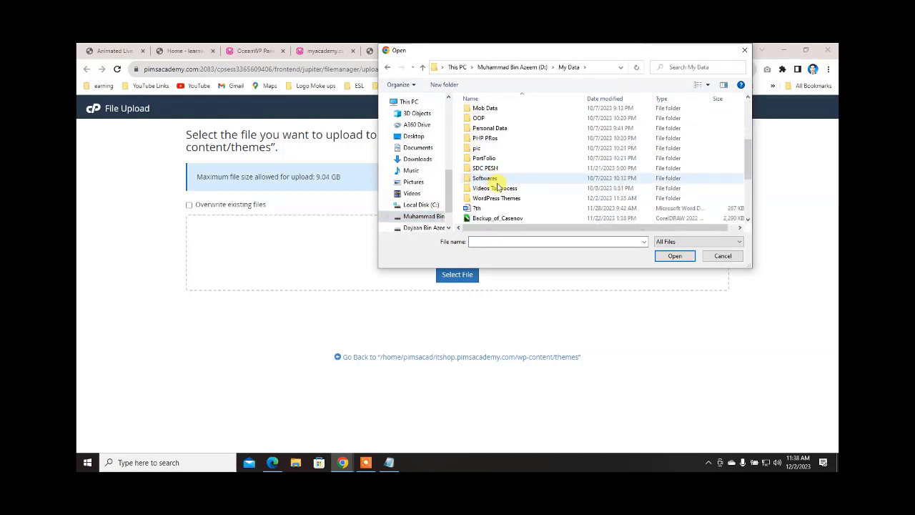
{"action": "double_click", "coordinate": [482, 199]}
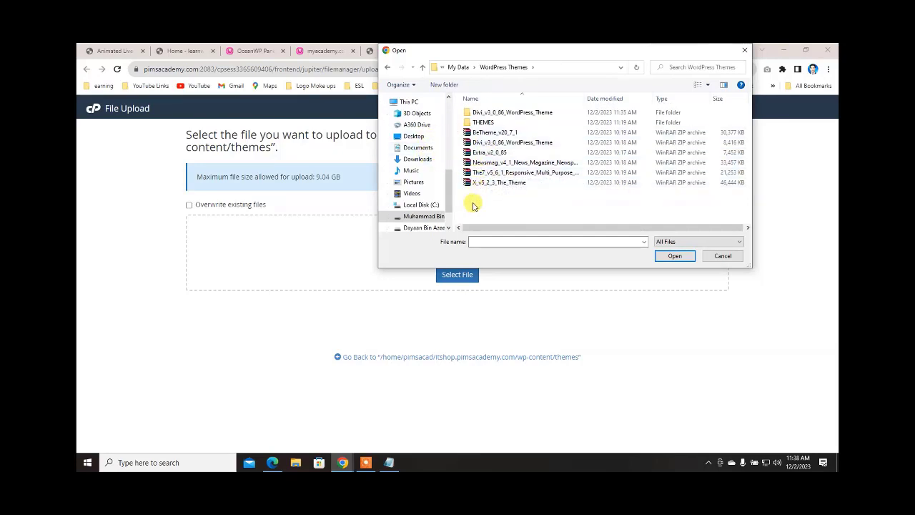
{"action": "double_click", "coordinate": [489, 163]}
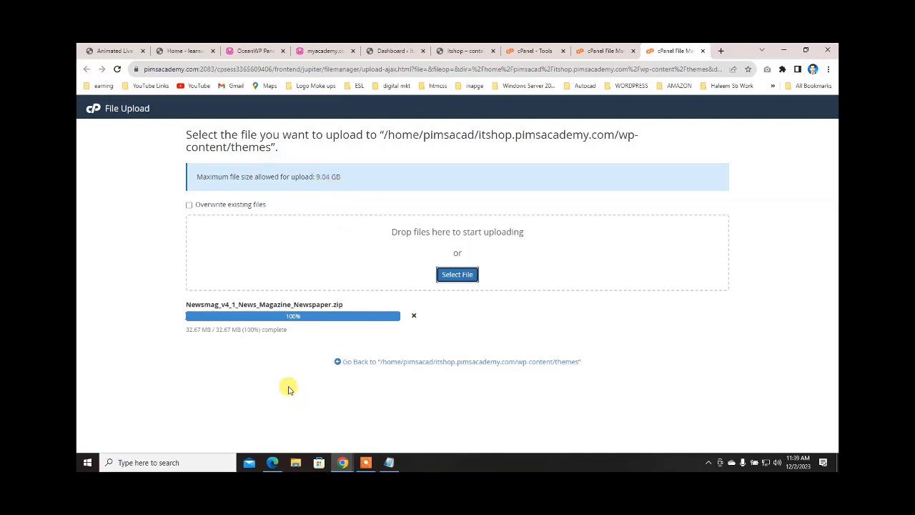
- Return to File Manager and reopen itshop.pimsacademy.com's wp-content/themes folder to check for the uploaded Newsmag archive
{"action": "left_click", "coordinate": [604, 50]}
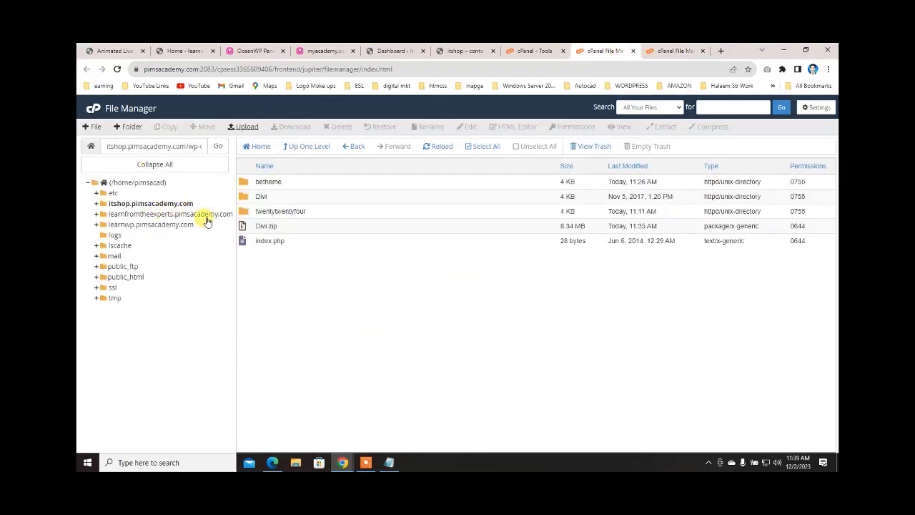
{"action": "left_click", "coordinate": [141, 204]}
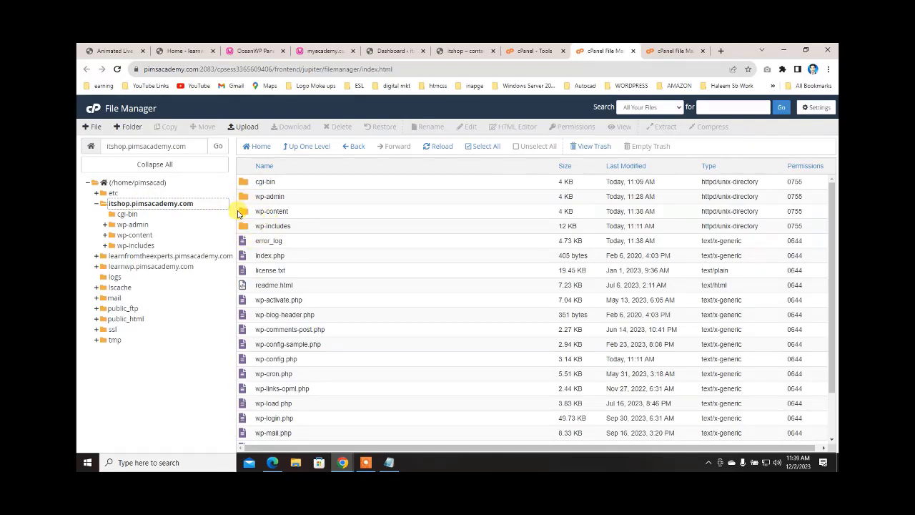
{"action": "double_click", "coordinate": [240, 211]}
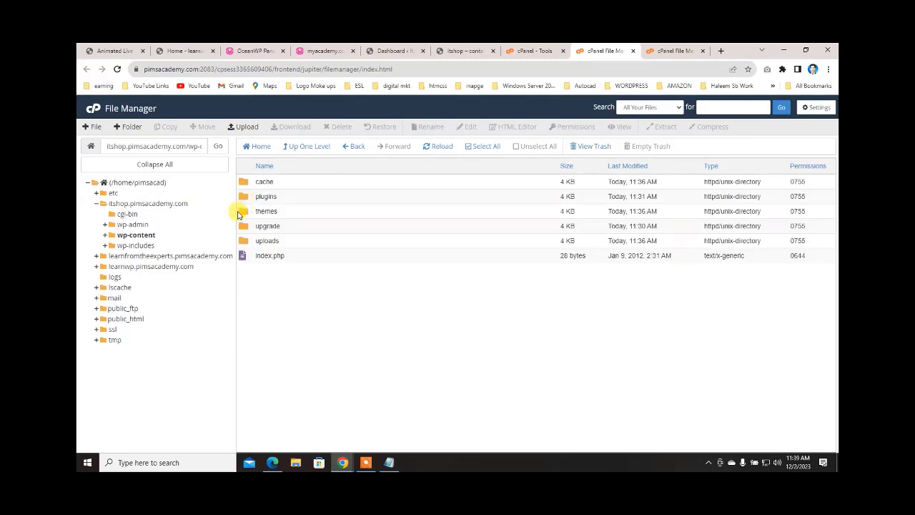
{"action": "double_click", "coordinate": [240, 212]}
{"action": "double_click", "coordinate": [244, 212]}
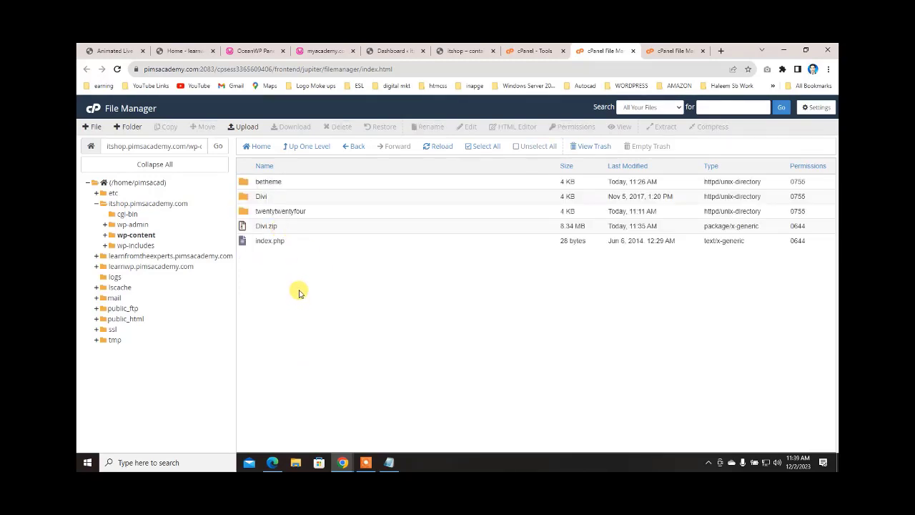
{"action": "right_click", "coordinate": [267, 281]}
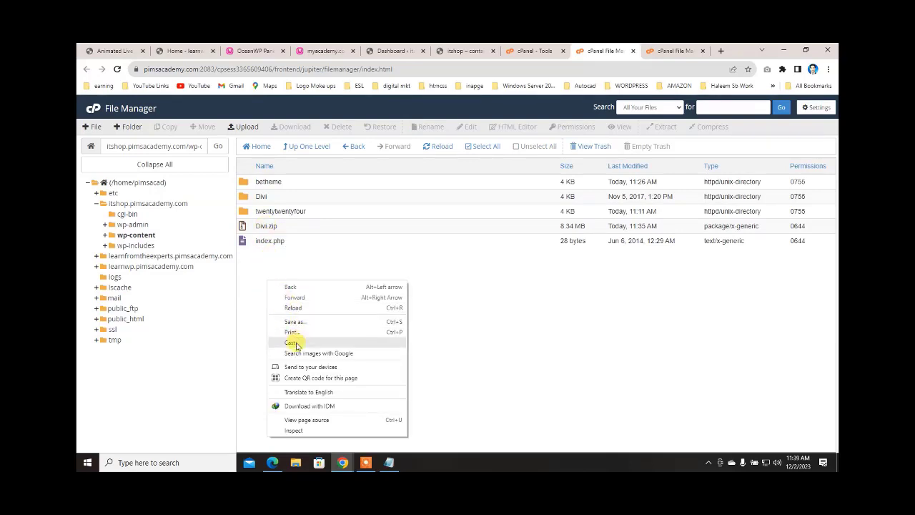
{"action": "left_click", "coordinate": [260, 280]}
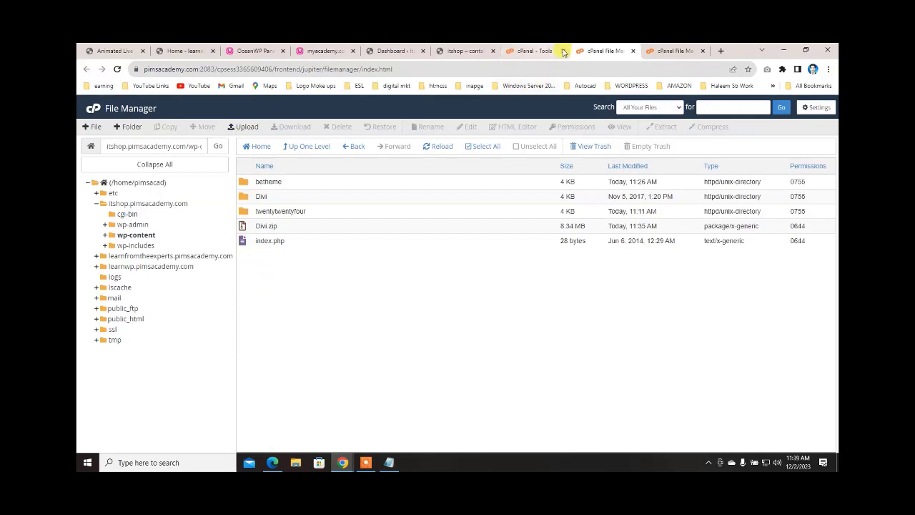
- Check the Newsmag archive's upload progress, look at the themes folder listing, and check the upload progress again
{"action": "left_click", "coordinate": [668, 51]}
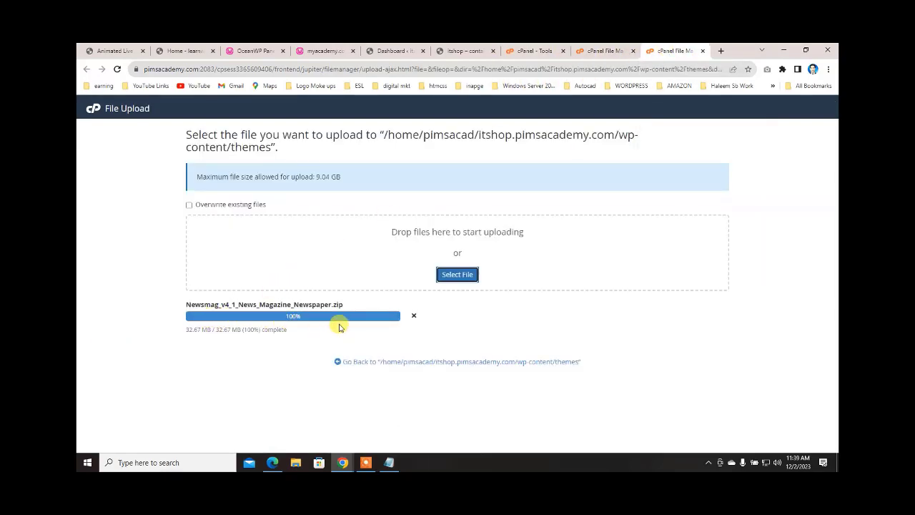
{"action": "left_click", "coordinate": [608, 52]}
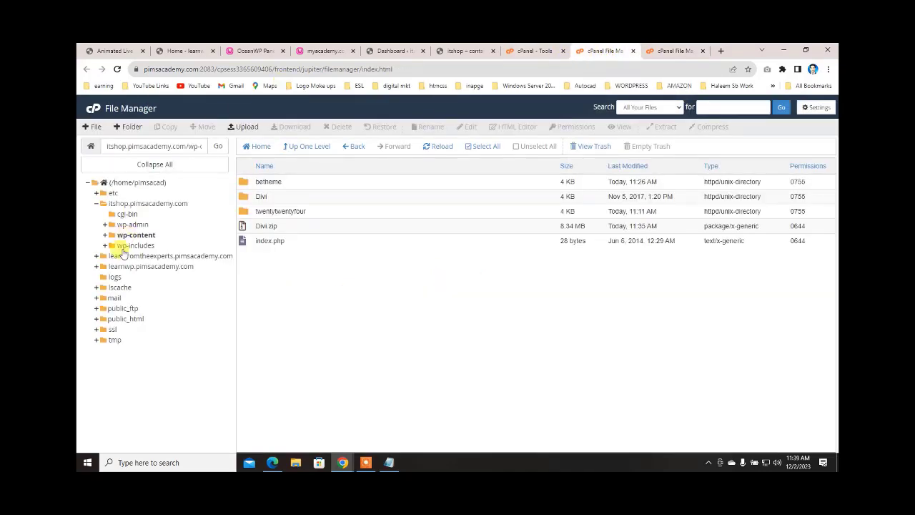
{"action": "right_click", "coordinate": [353, 304]}
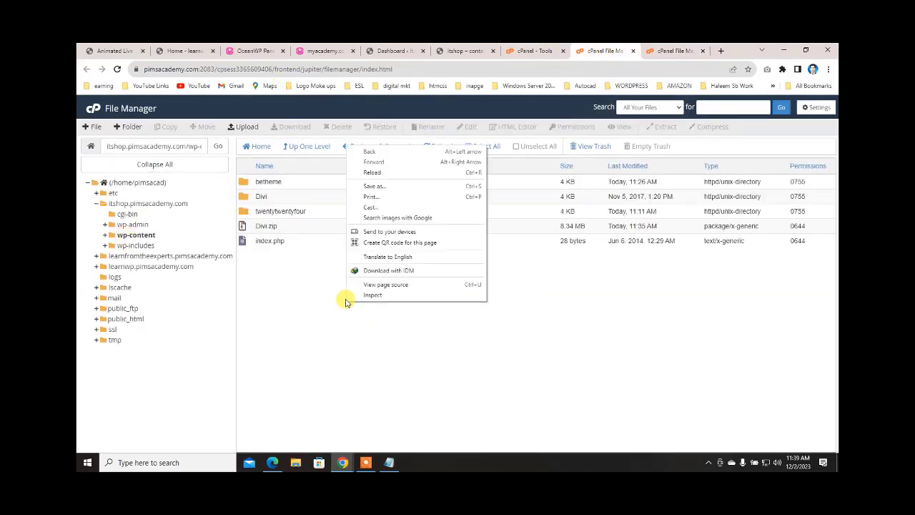
{"action": "left_click", "coordinate": [309, 317]}
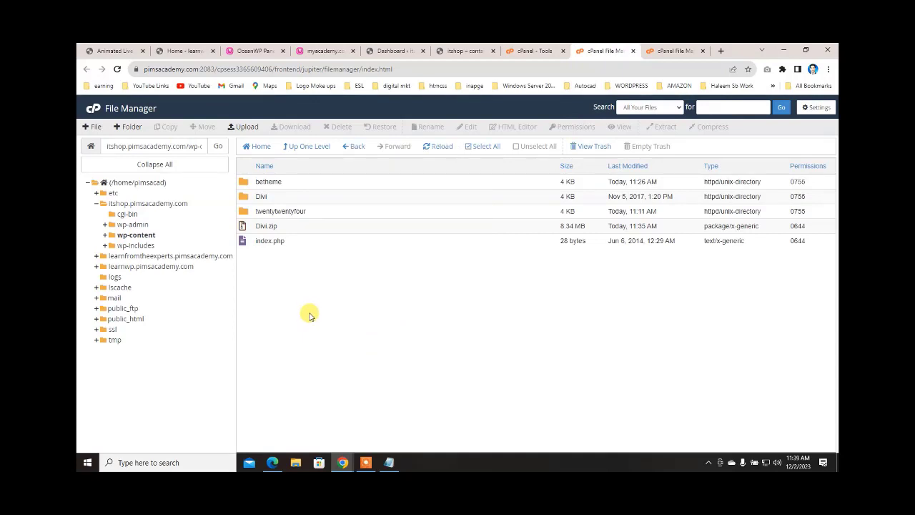
{"action": "left_click", "coordinate": [657, 48]}
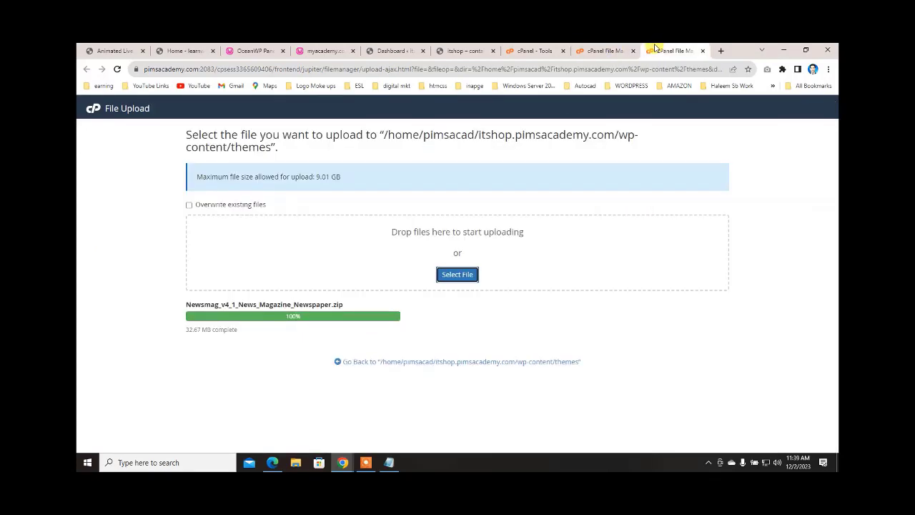
- Return to File Manager and reopen the themes folder through wp-content to refresh its file listing
{"action": "left_click", "coordinate": [593, 53]}
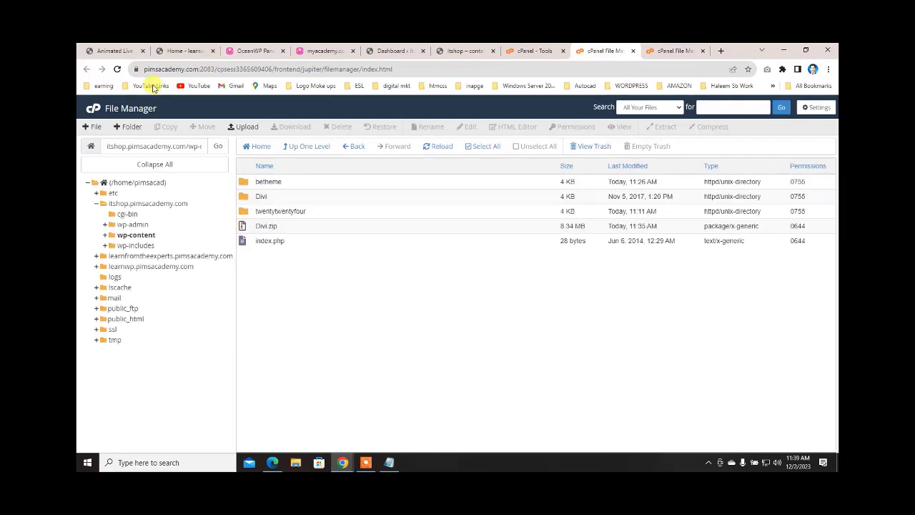
{"action": "left_click", "coordinate": [133, 235]}
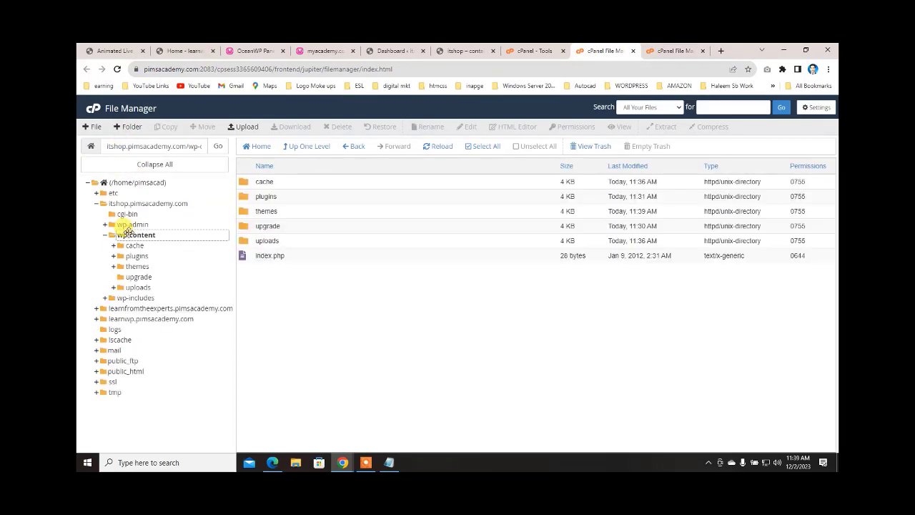
{"action": "double_click", "coordinate": [246, 213]}
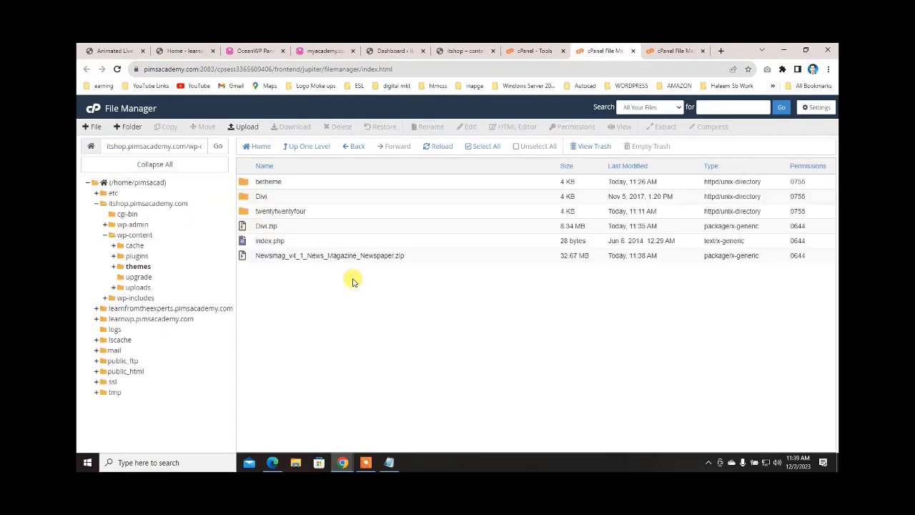
- Extract Newsmag_v4_1_News_Magazine_Newspaper.zip into the themes folder, close the extraction results, and open the extracted folder
{"action": "left_click", "coordinate": [260, 257]}
{"action": "right_click", "coordinate": [276, 259]}
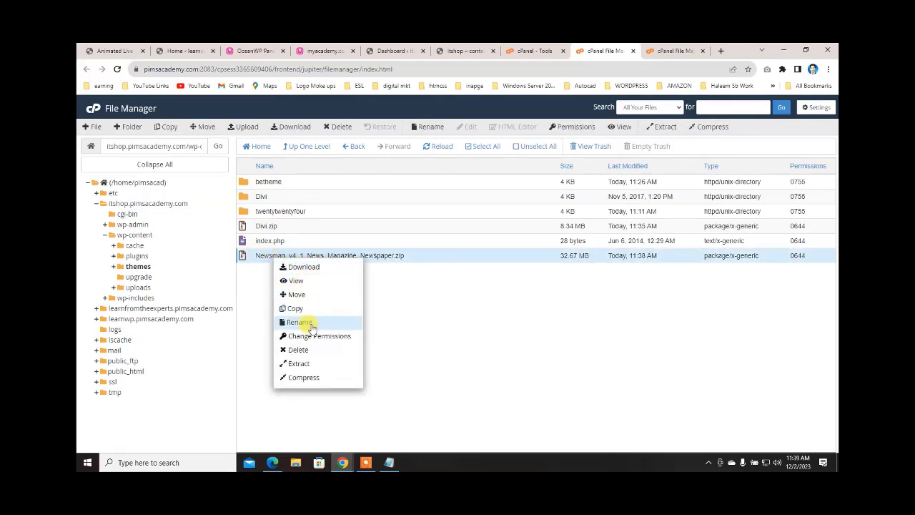
{"action": "left_click", "coordinate": [313, 364]}
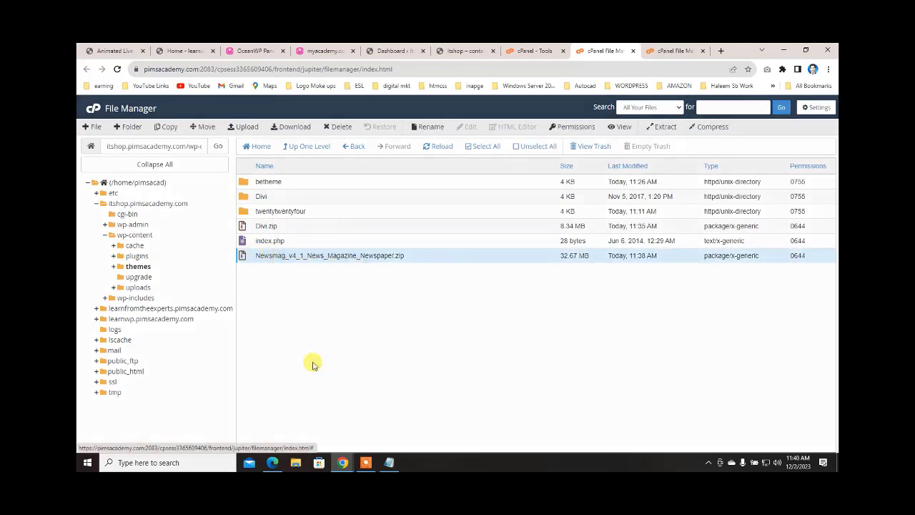
{"action": "left_click", "coordinate": [528, 323]}
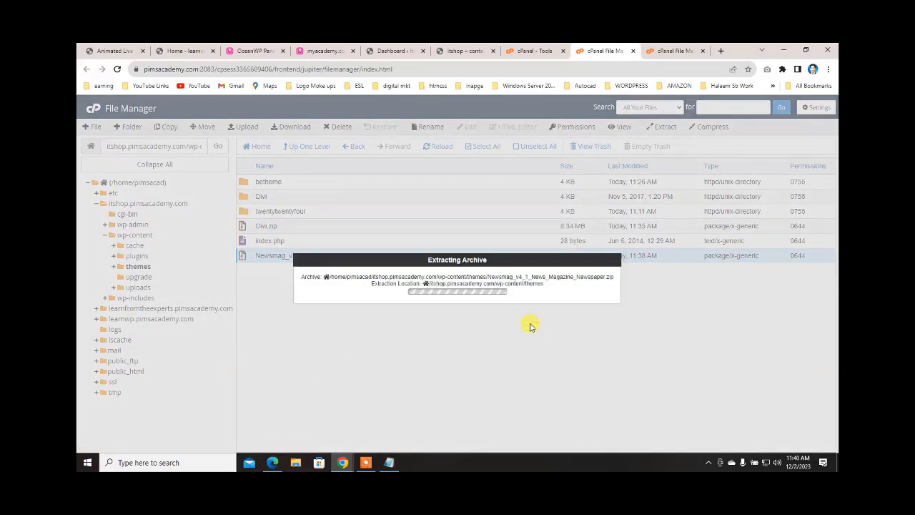
{"action": "left_click", "coordinate": [612, 370]}
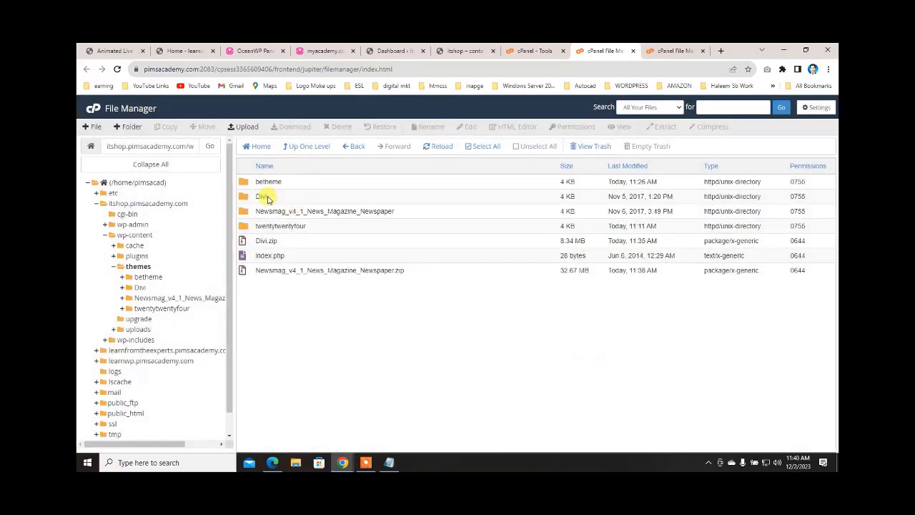
{"action": "left_click", "coordinate": [243, 211]}
{"action": "double_click", "coordinate": [243, 211]}
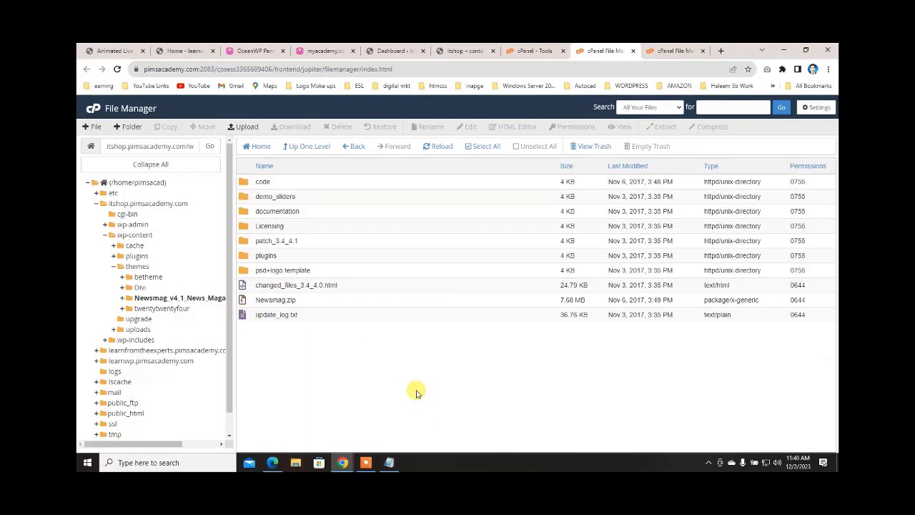
- Open the itshop WordPress site's installed themes page and review the theme list, including the Broken Themes section
{"action": "left_click", "coordinate": [391, 51]}
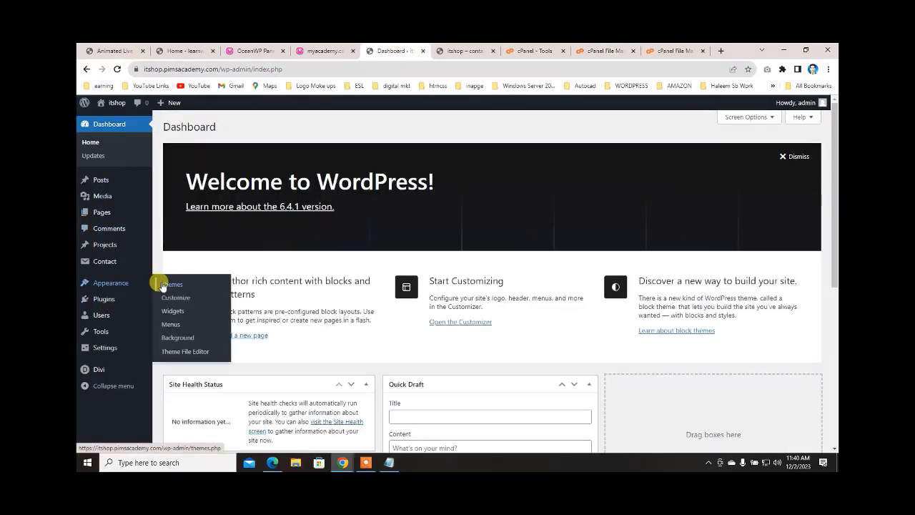
{"action": "left_click", "coordinate": [169, 285]}
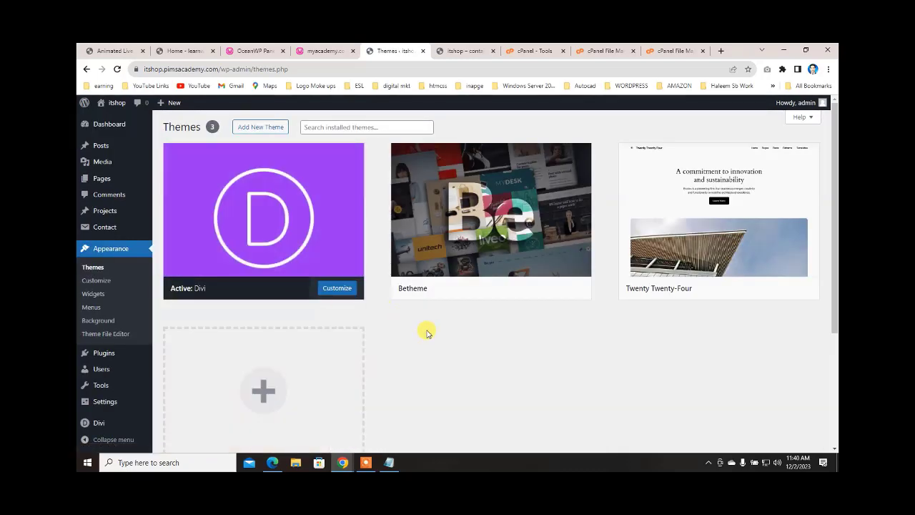
{"action": "scroll", "coordinate": [458, 345], "scroll_direction": "down", "scroll_amount": 3}
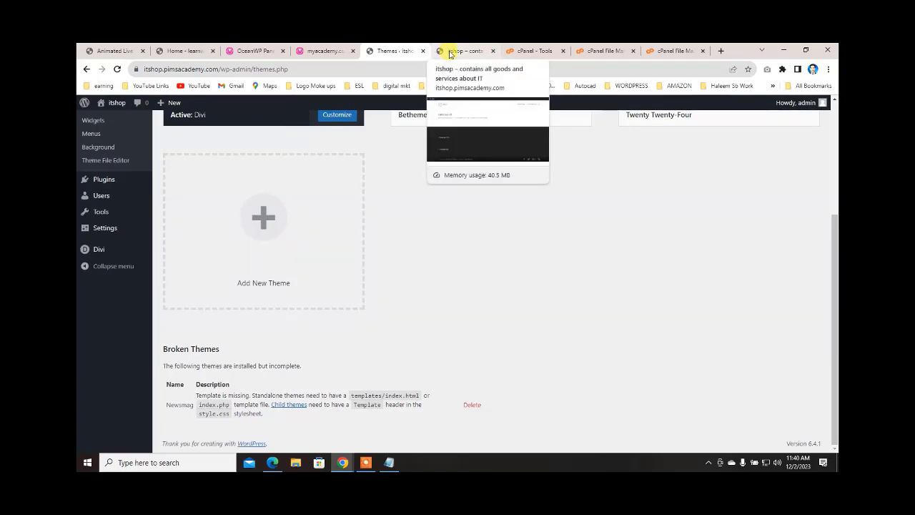
- Return to File Manager, reopen the extracted Newsmag folder from the themes folder, and select its demo_sliders folder
{"action": "left_click", "coordinate": [597, 51]}
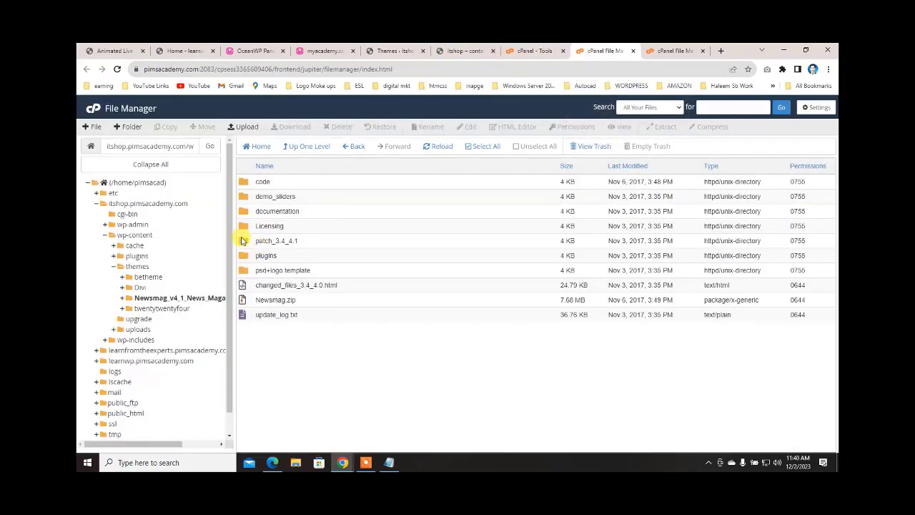
{"action": "left_click", "coordinate": [132, 266]}
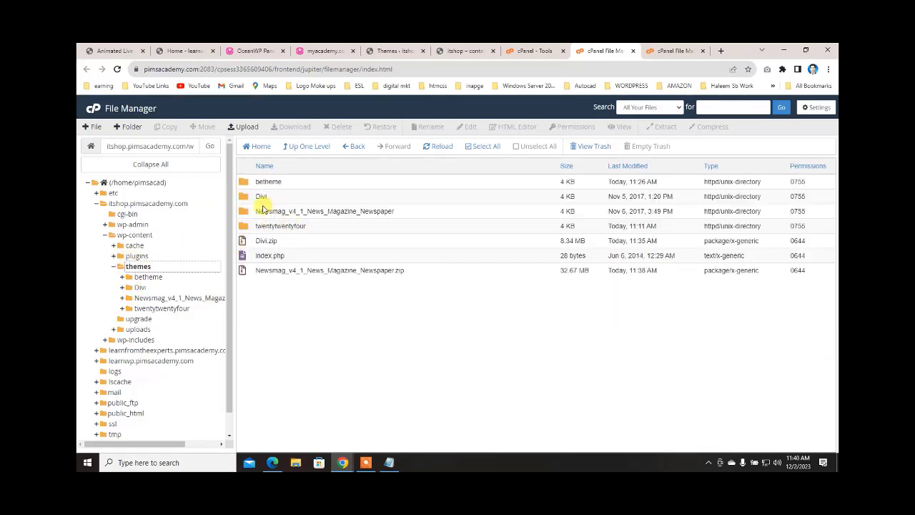
{"action": "double_click", "coordinate": [243, 209]}
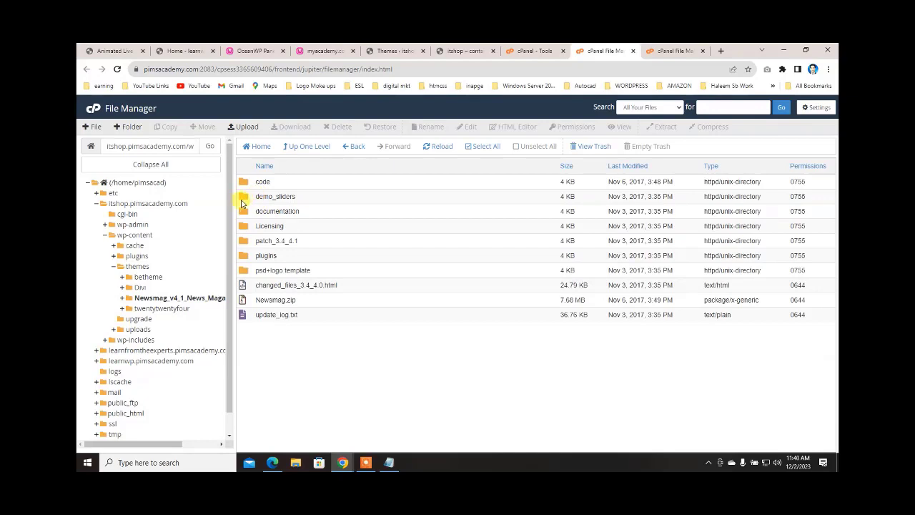
{"action": "left_click", "coordinate": [244, 200]}
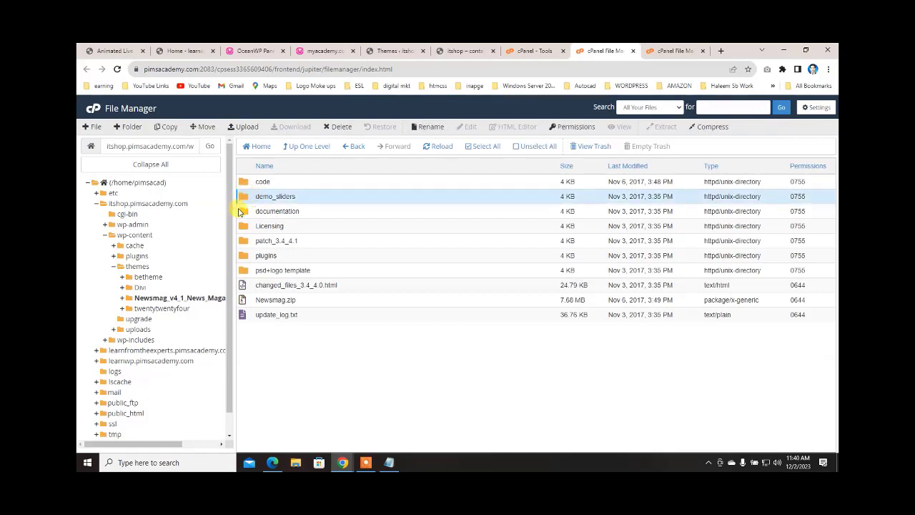
- Check the documentation folder, return to the Newsmag_v4_1_News_Magazine_Newspaper folder, and open its code folder
{"action": "double_click", "coordinate": [242, 211]}
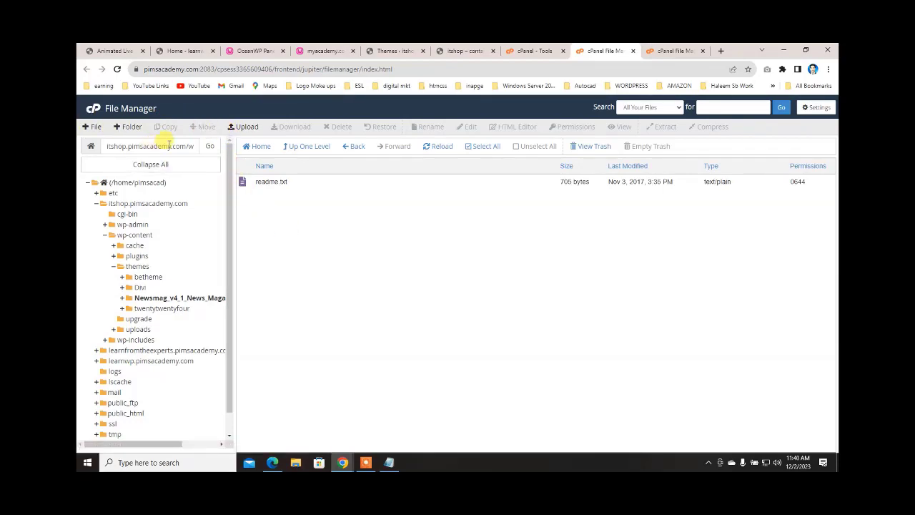
{"action": "left_click", "coordinate": [143, 298]}
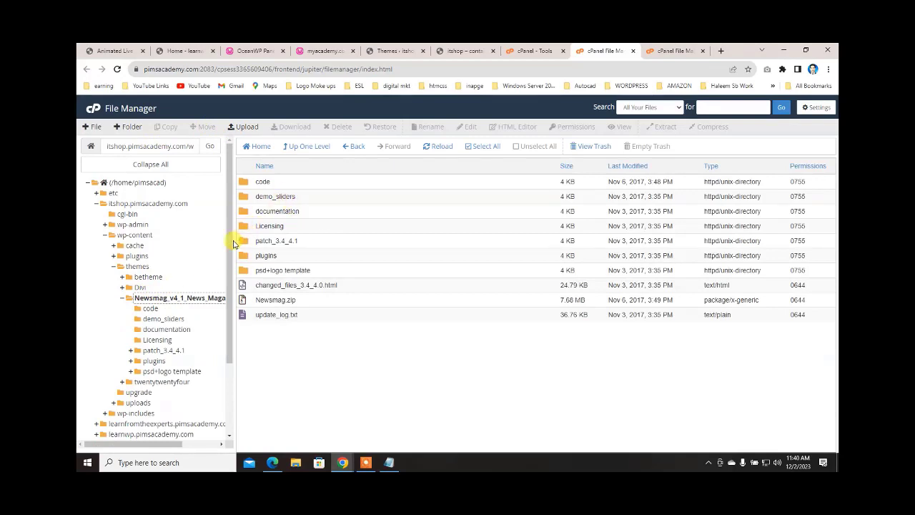
{"action": "left_click", "coordinate": [243, 257]}
{"action": "left_click", "coordinate": [243, 272]}
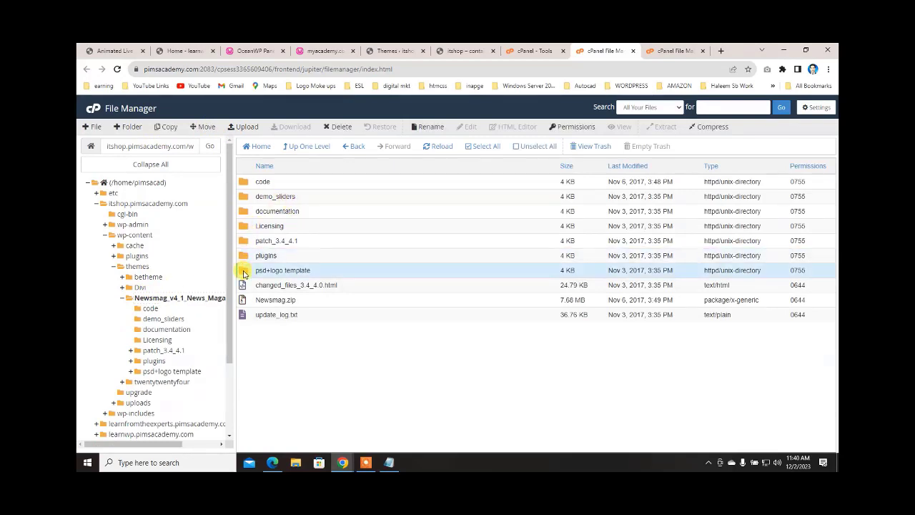
{"action": "double_click", "coordinate": [244, 184]}
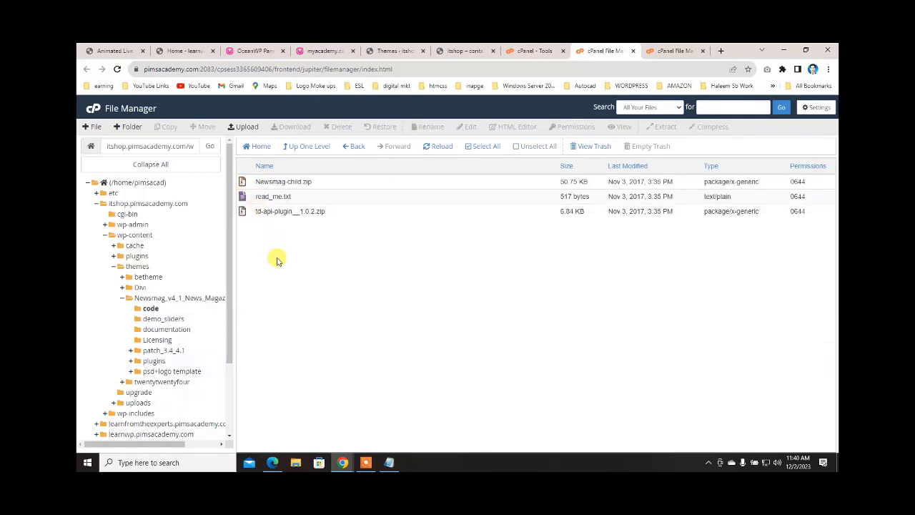
- Extract Newsmag-child.zip to /itshop.pimsacademy.com/wp-content/themes/, close the extraction results, and open the extracted Newsmag-child folder
{"action": "left_click", "coordinate": [265, 180]}
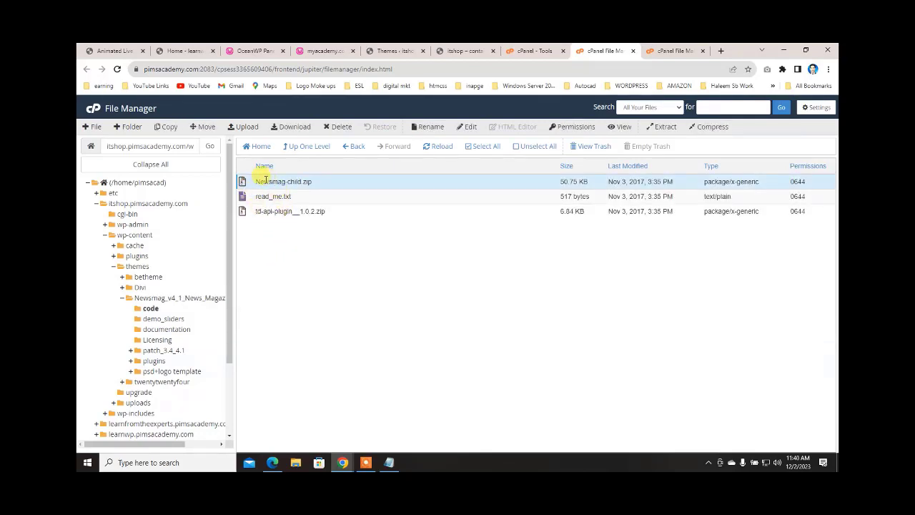
{"action": "right_click", "coordinate": [250, 185]}
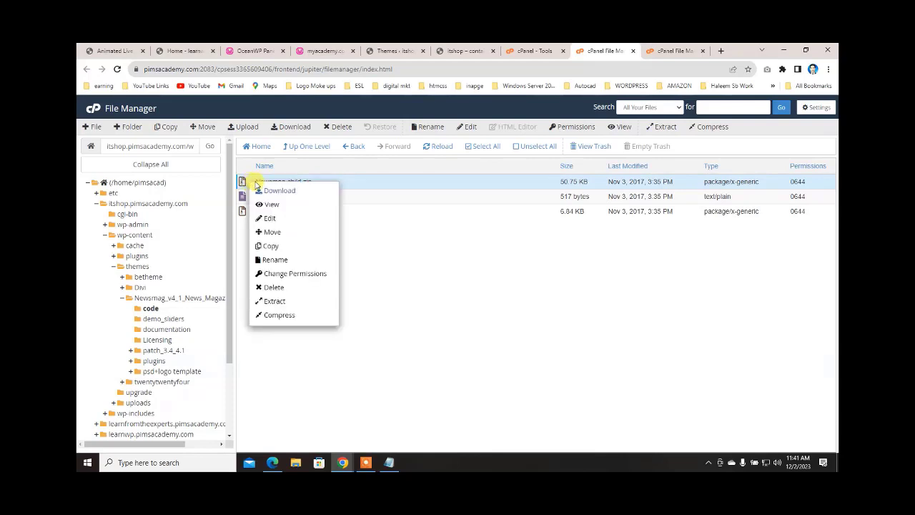
{"action": "left_click", "coordinate": [293, 301]}
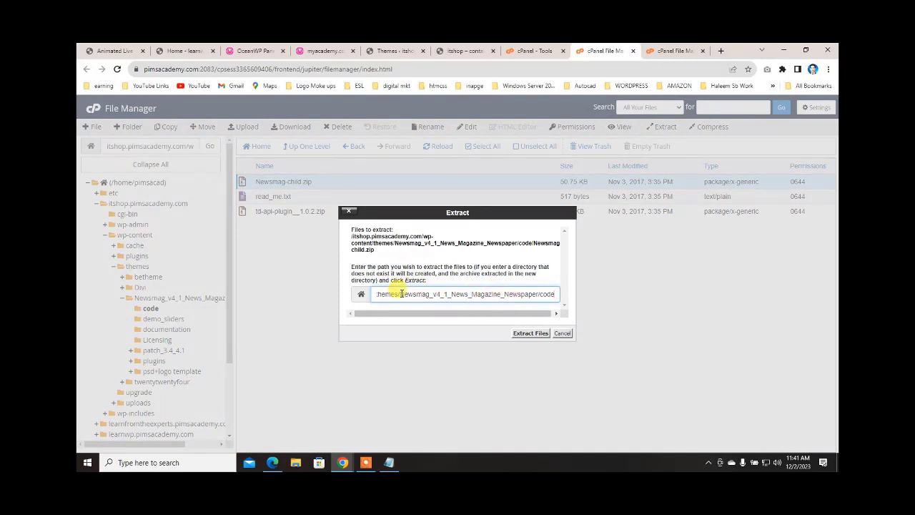
{"action": "left_click_drag", "start_coordinate": [402, 293], "coordinate": [541, 288]}
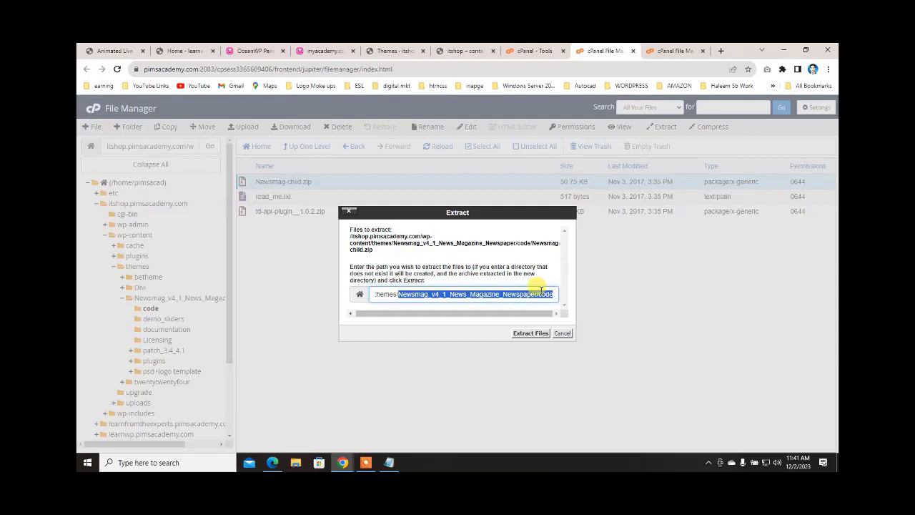
{"action": "key", "text": "BackSpace"}
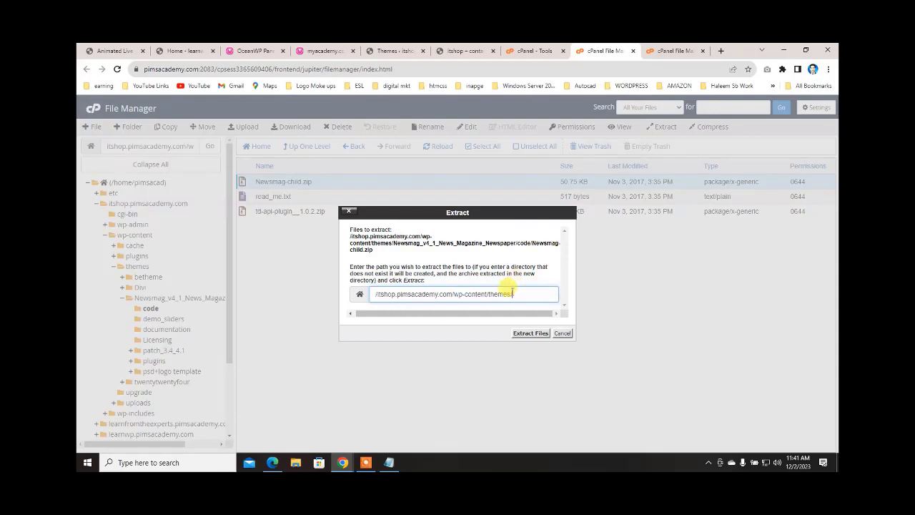
{"action": "left_click", "coordinate": [529, 334]}
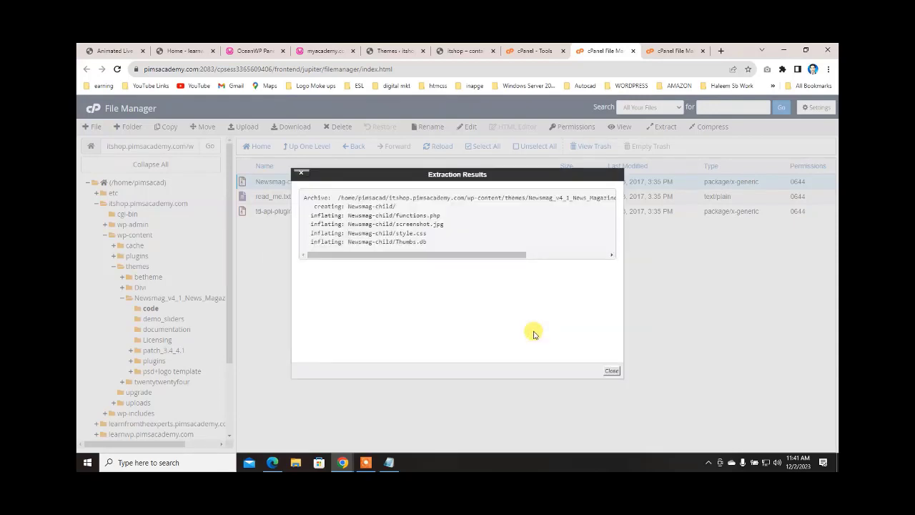
{"action": "left_click", "coordinate": [612, 369]}
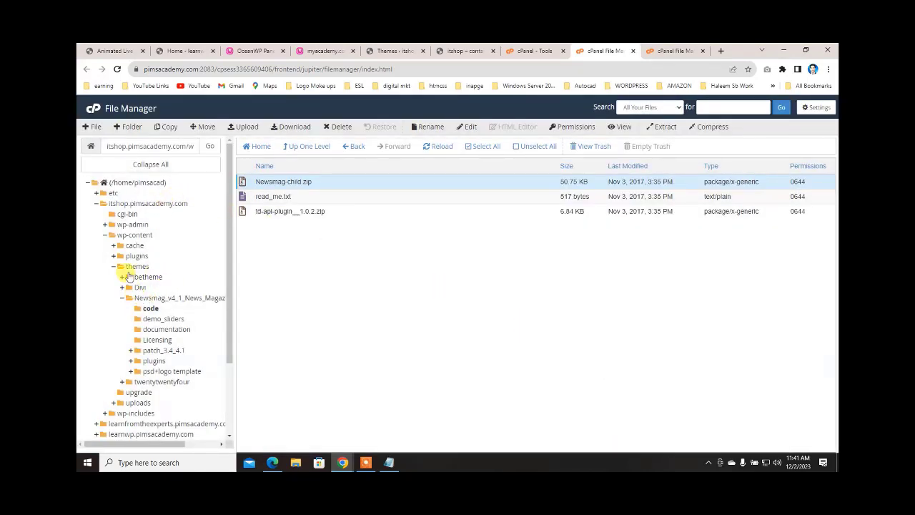
{"action": "left_click", "coordinate": [134, 266]}
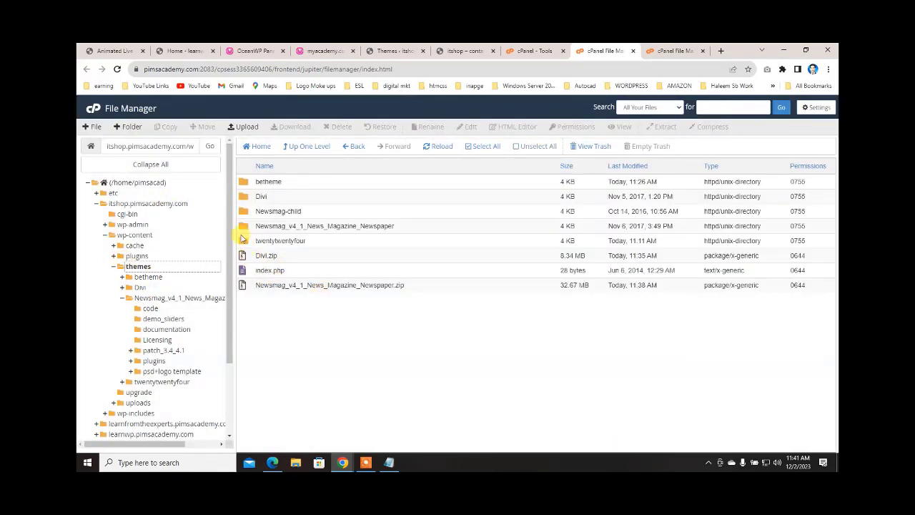
{"action": "double_click", "coordinate": [256, 218]}
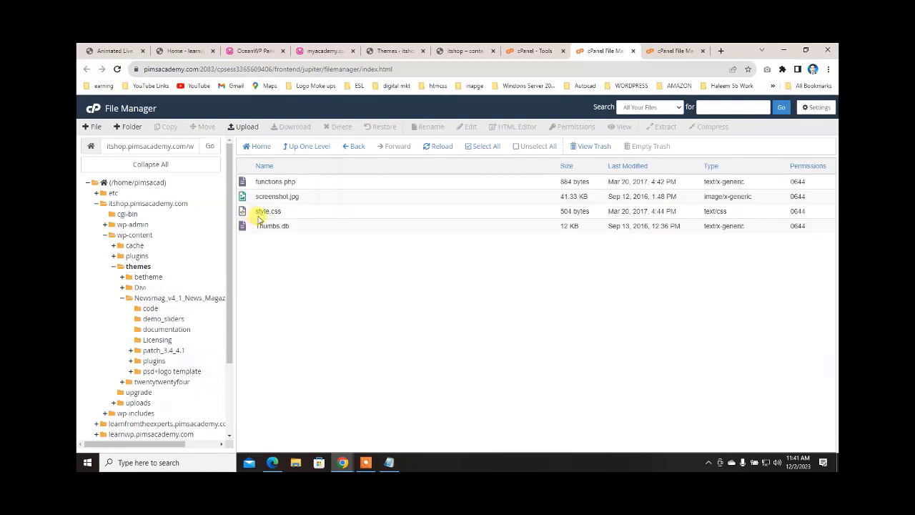
{"action": "left_click", "coordinate": [257, 212]}
{"action": "right_click", "coordinate": [244, 213]}
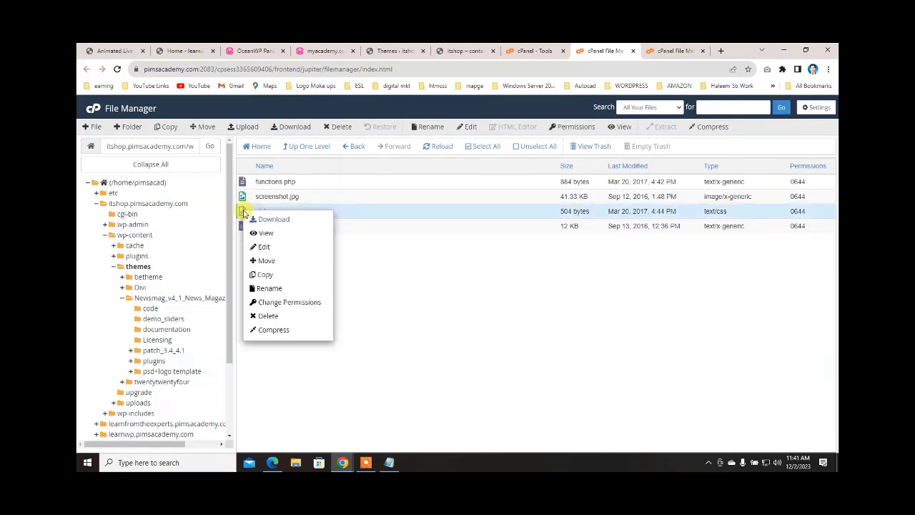
{"action": "left_click", "coordinate": [266, 275]}
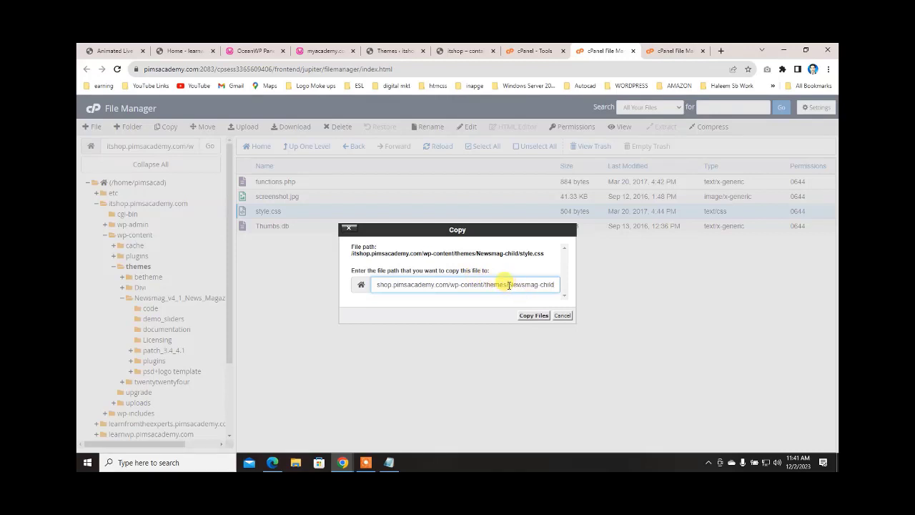
{"action": "left_click_drag", "start_coordinate": [509, 284], "coordinate": [561, 278]}
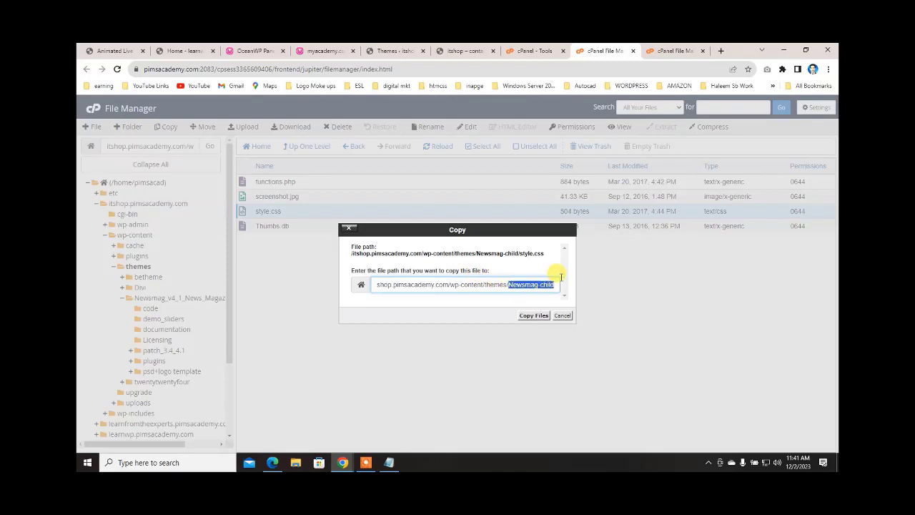
{"action": "left_click", "coordinate": [562, 317]}
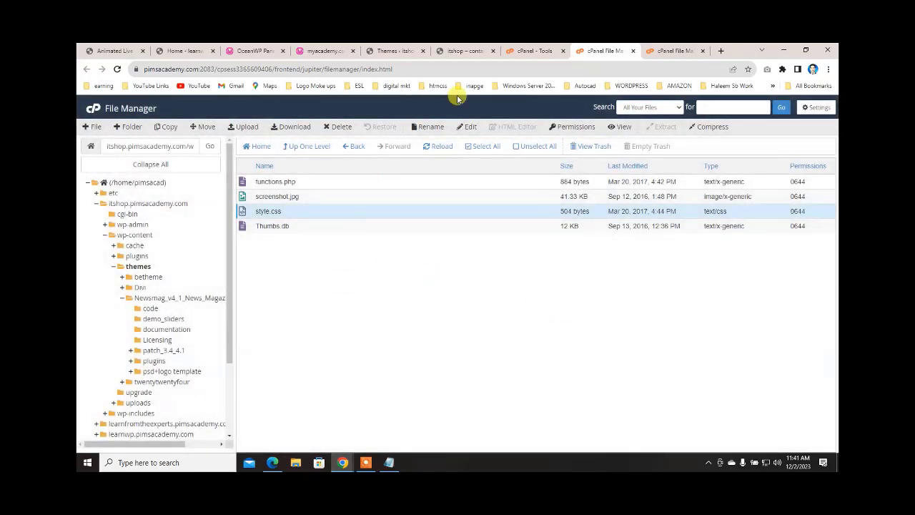
- Reload the itshop WordPress themes page, review the installed and Broken Themes lists, and view the site's front page
{"action": "left_click", "coordinate": [391, 51]}
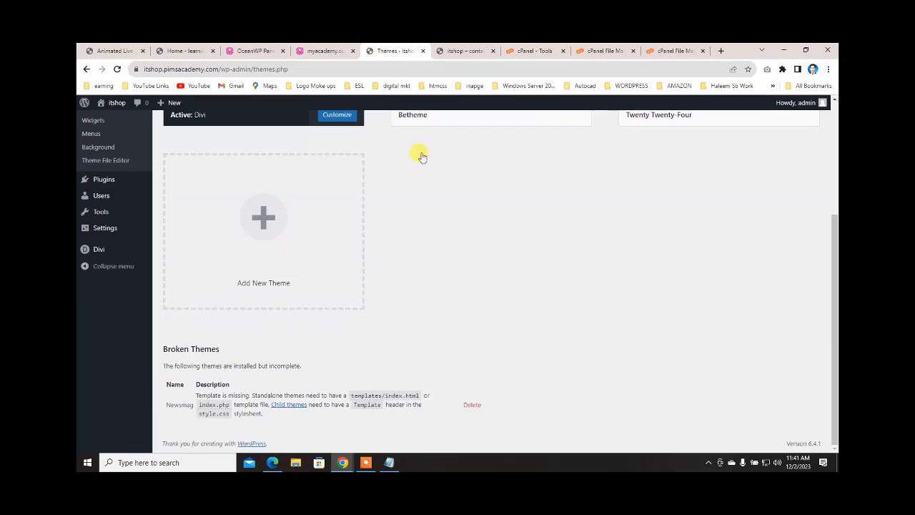
{"action": "left_click", "coordinate": [118, 71]}
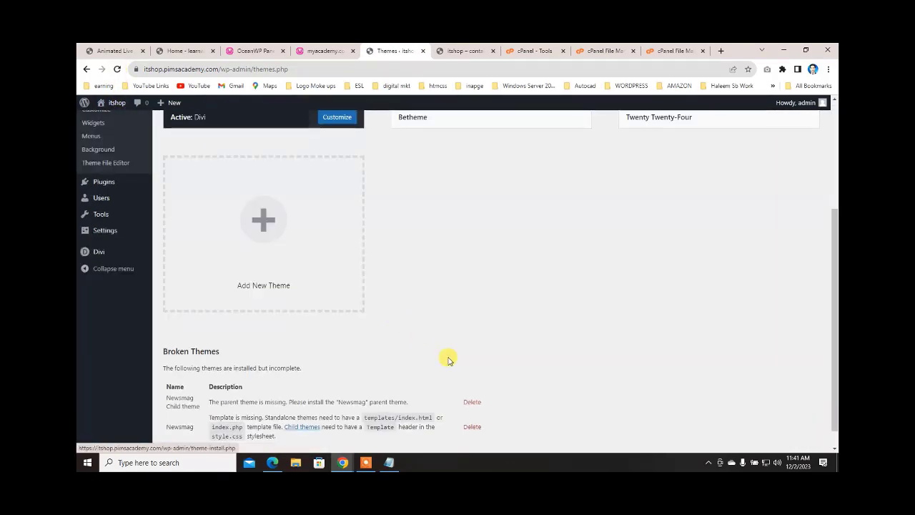
{"action": "scroll", "coordinate": [449, 360], "scroll_direction": "up", "scroll_amount": 3}
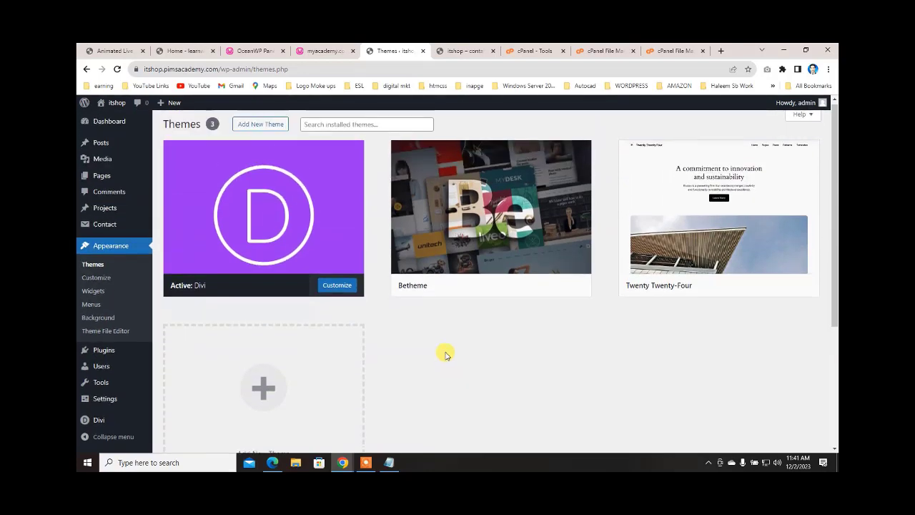
{"action": "scroll", "coordinate": [444, 354], "scroll_direction": "down", "scroll_amount": 3}
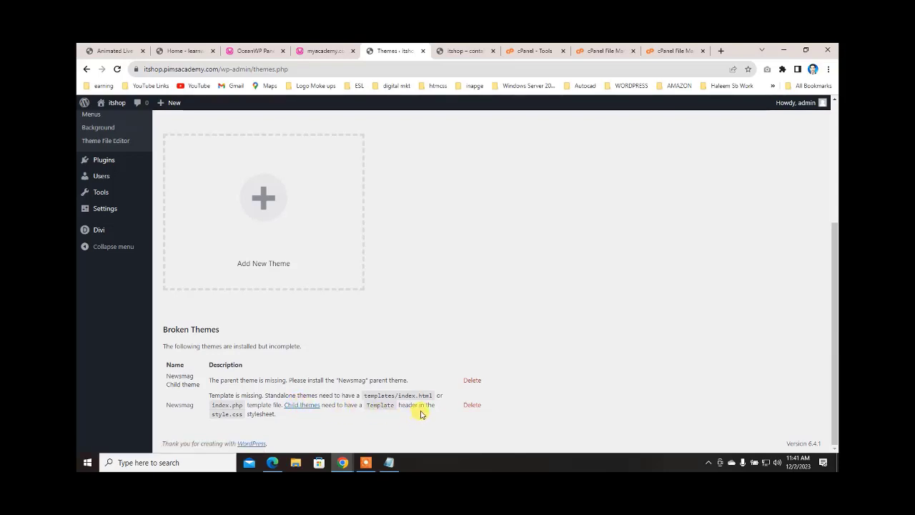
{"action": "scroll", "coordinate": [402, 357], "scroll_direction": "up", "scroll_amount": 2}
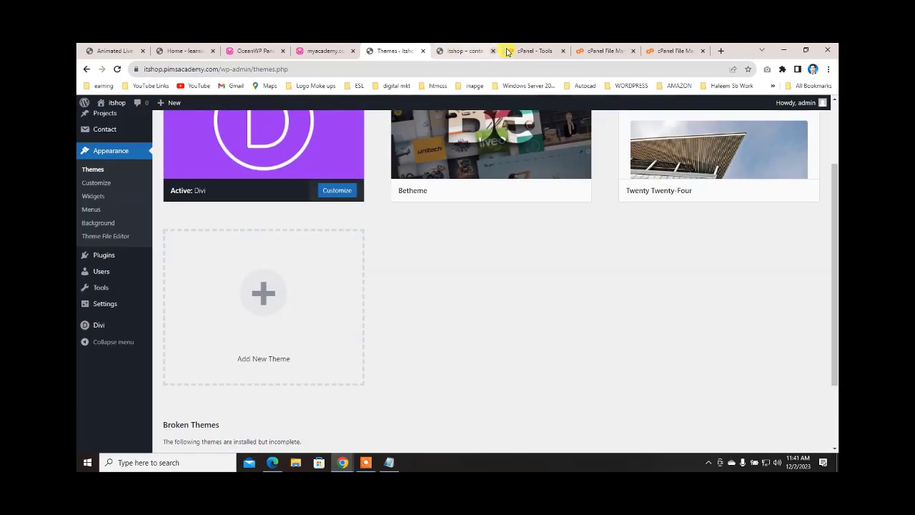
{"action": "left_click", "coordinate": [469, 52]}
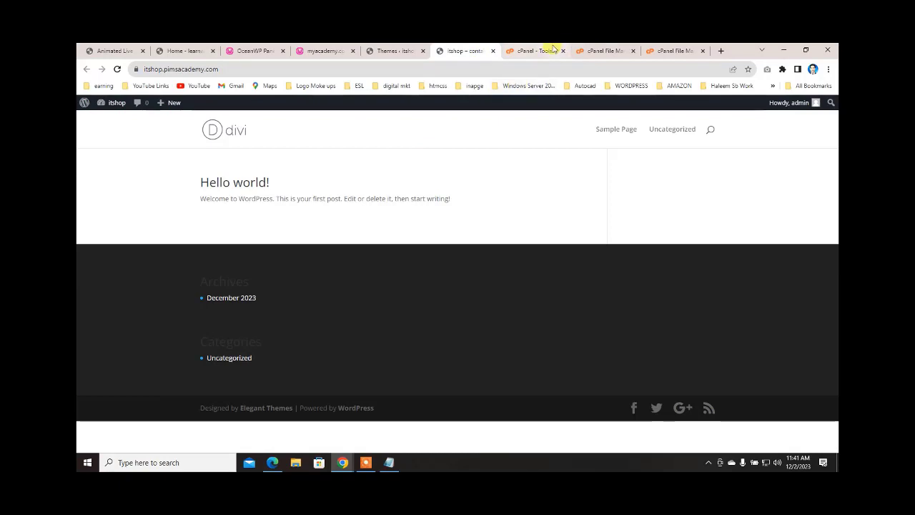
{"action": "left_click", "coordinate": [593, 51]}
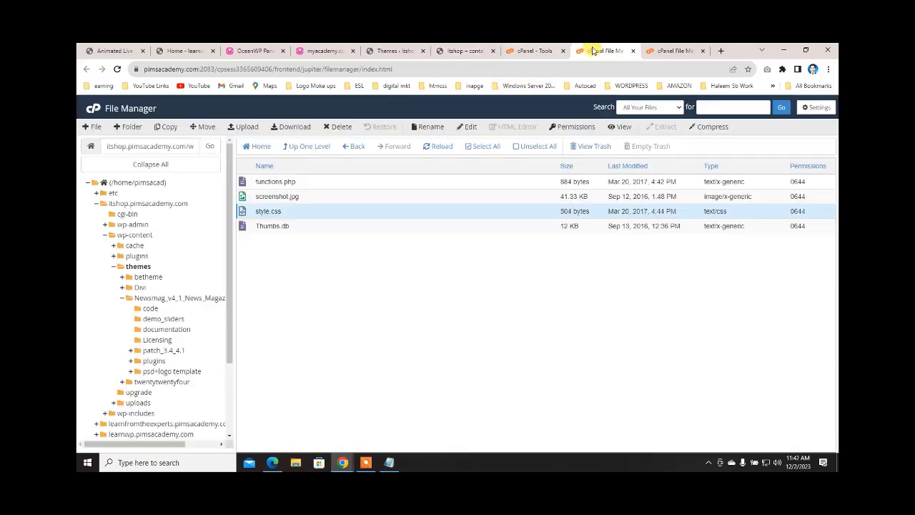
{"action": "right_click", "coordinate": [254, 217]}
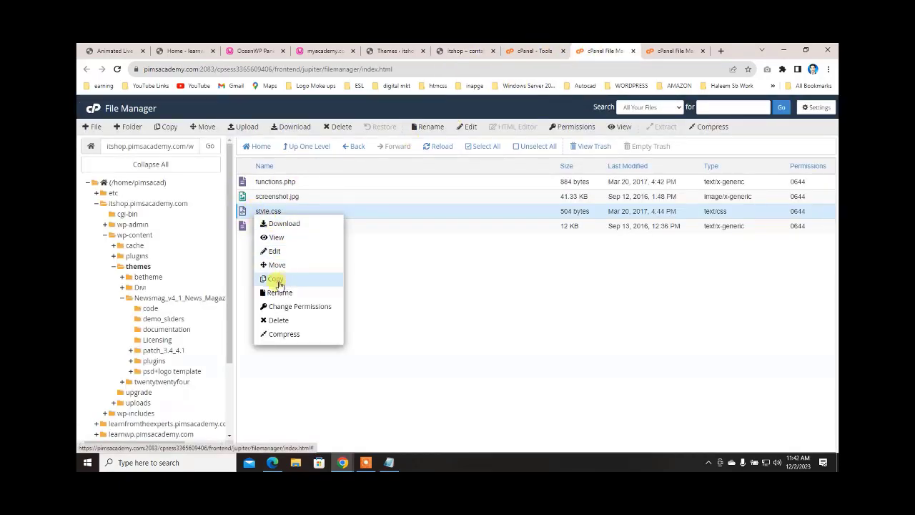
{"action": "left_click", "coordinate": [522, 303]}
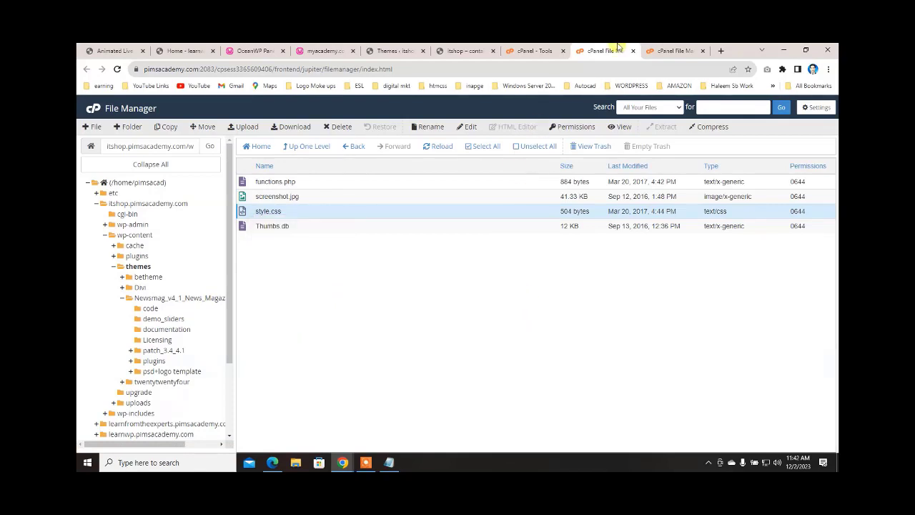
- Open a fresh File Manager from the cPanel tools page and go to the wp-content/themes folder of itshop.pimsacademy.com
{"action": "left_click", "coordinate": [667, 50]}
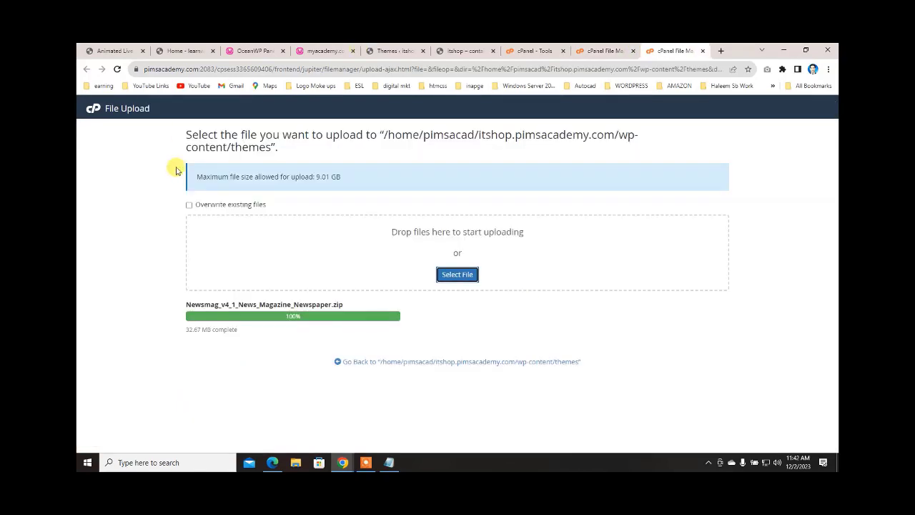
{"action": "left_click", "coordinate": [93, 111]}
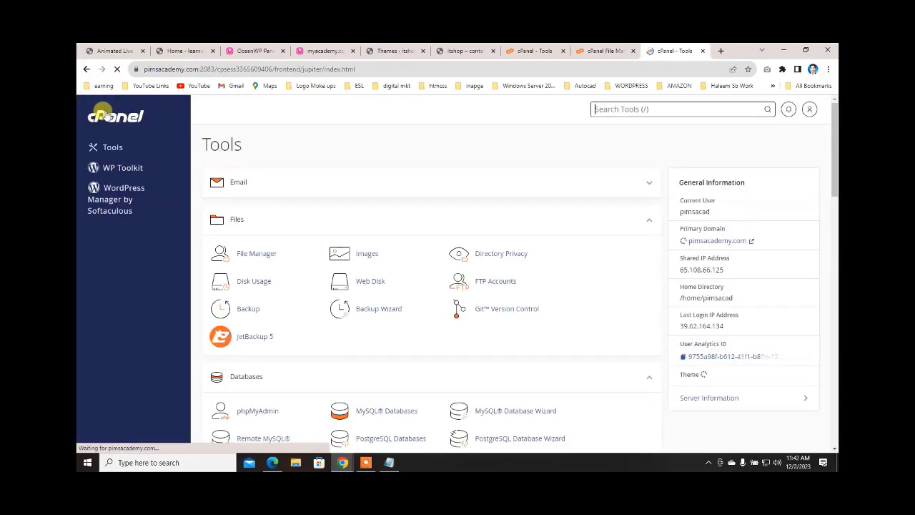
{"action": "left_click", "coordinate": [241, 254]}
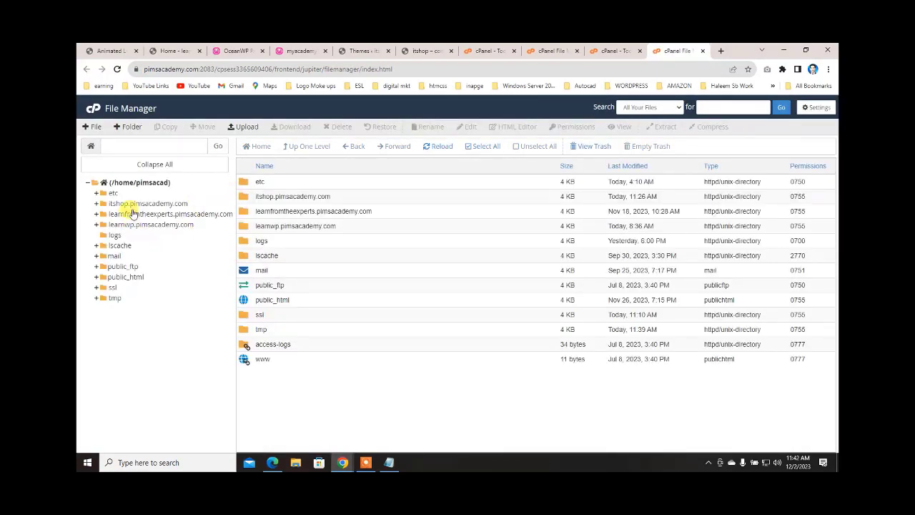
{"action": "left_click", "coordinate": [129, 205]}
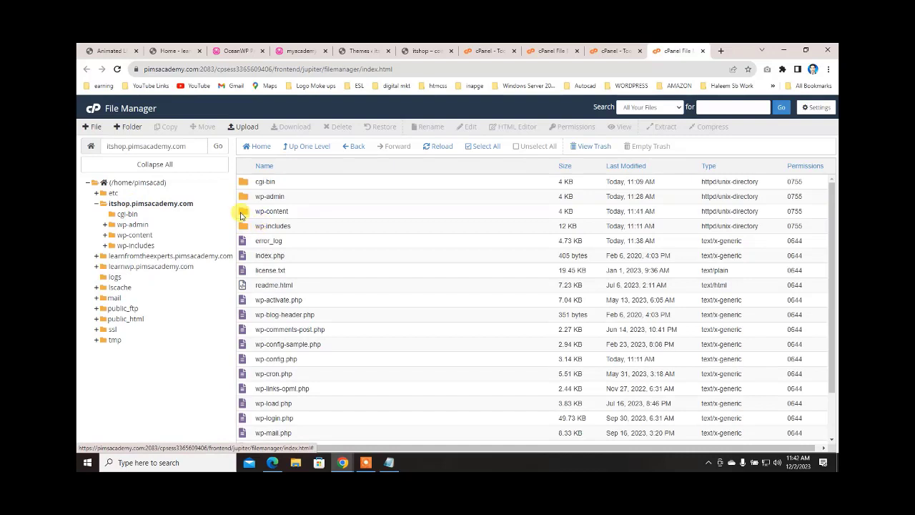
{"action": "double_click", "coordinate": [241, 213]}
{"action": "double_click", "coordinate": [243, 215]}
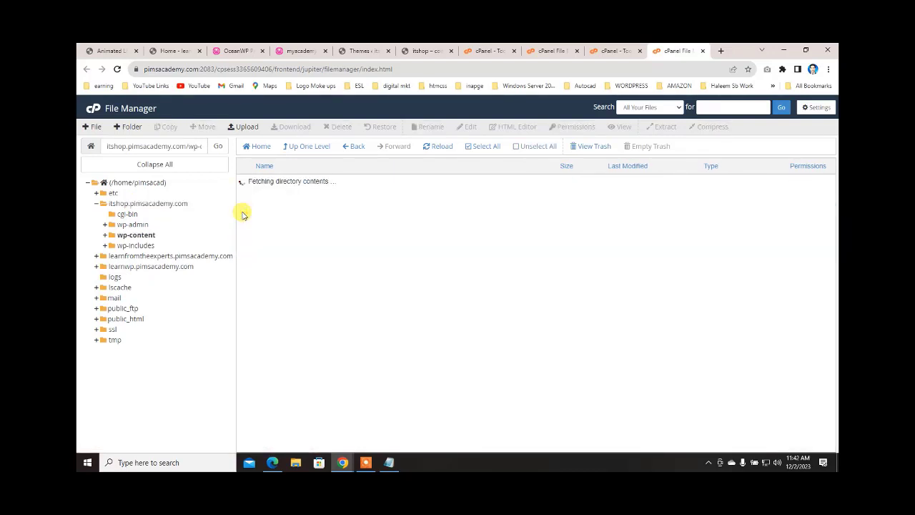
- Open the Newsmag_v4_1_News_Magazine_Newspaper folder and expand the folder tree down to it under wp-content/themes
{"action": "left_click", "coordinate": [244, 227]}
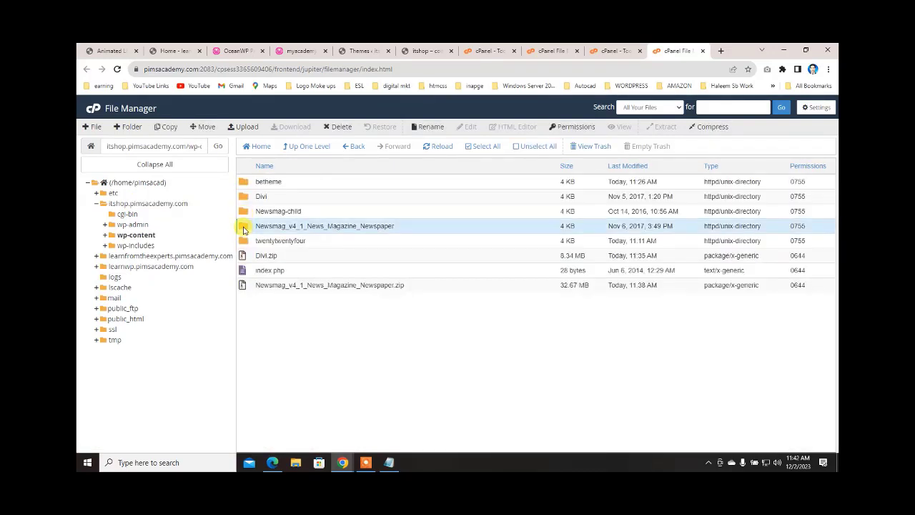
{"action": "double_click", "coordinate": [243, 228]}
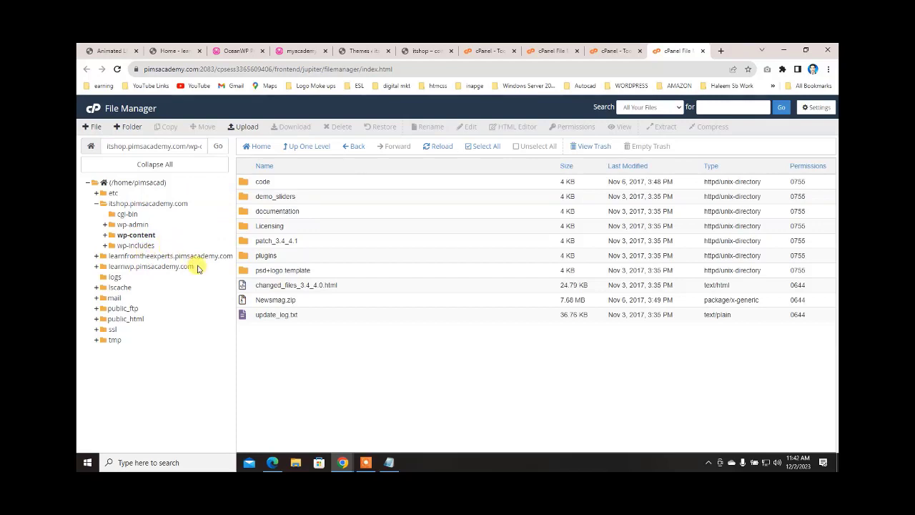
{"action": "left_click", "coordinate": [110, 236]}
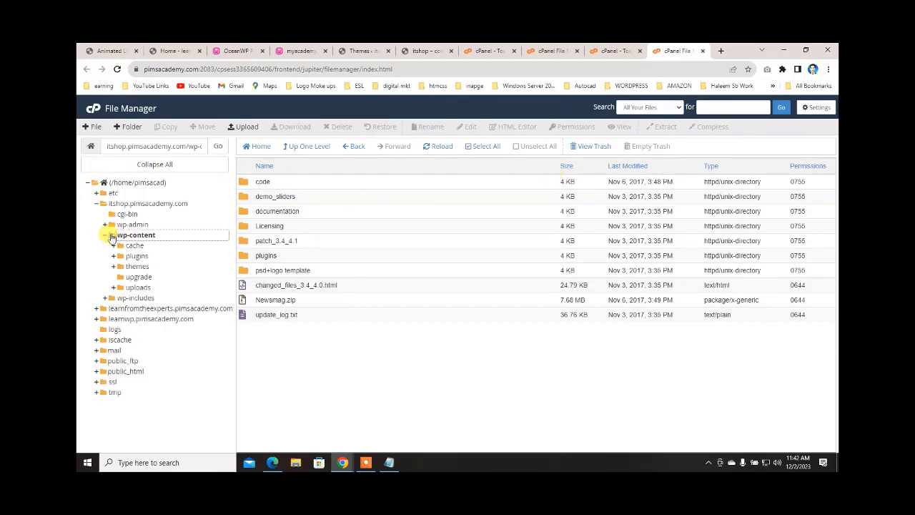
{"action": "left_click", "coordinate": [124, 266]}
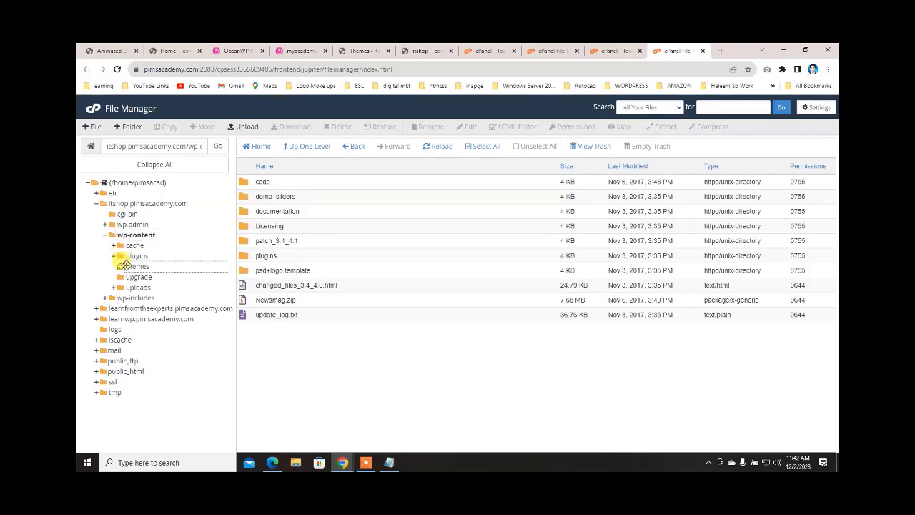
{"action": "left_click", "coordinate": [151, 309]}
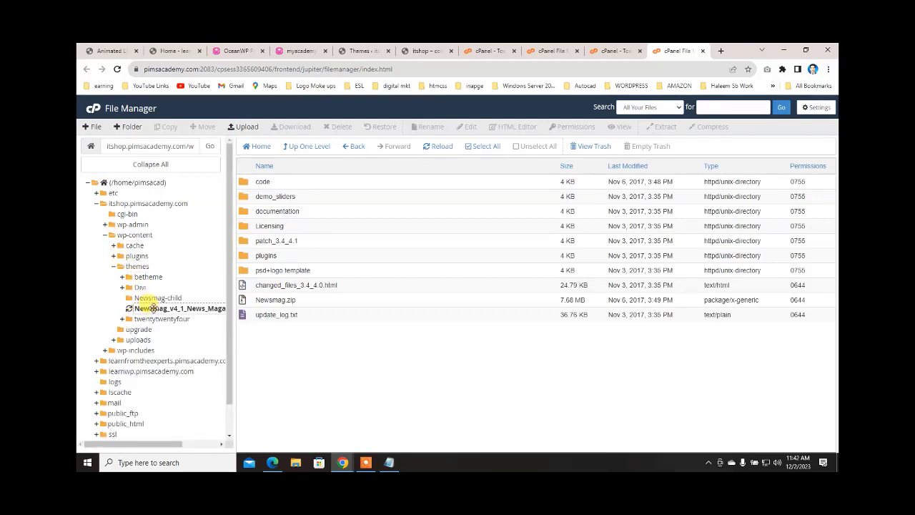
{"action": "right_click", "coordinate": [152, 307]}
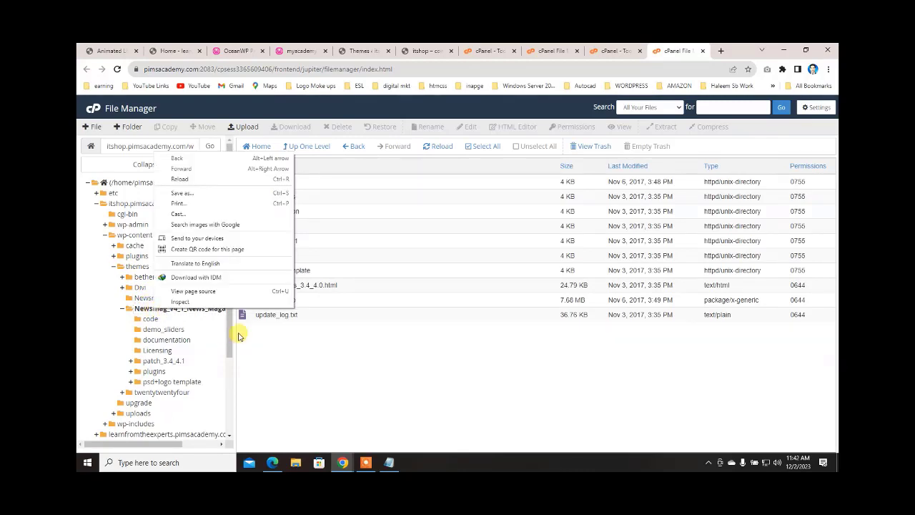
{"action": "left_click", "coordinate": [315, 369]}
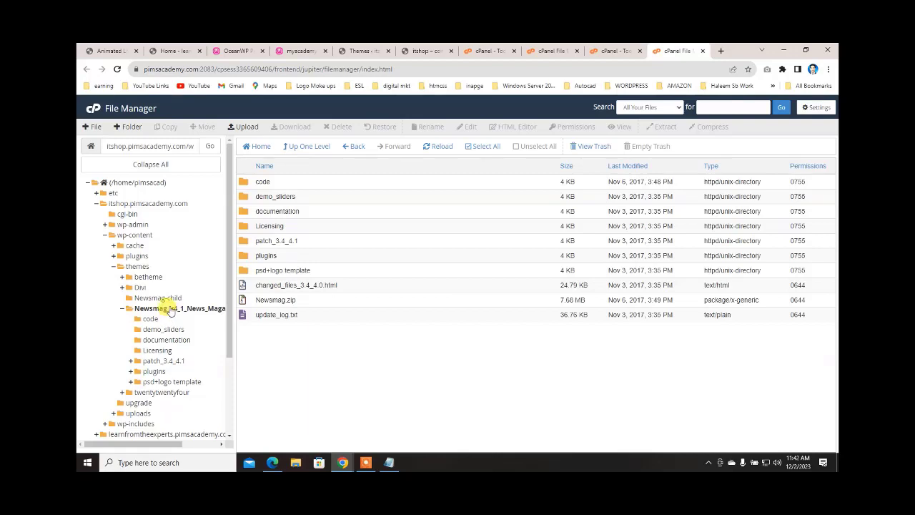
{"action": "right_click", "coordinate": [167, 309]}
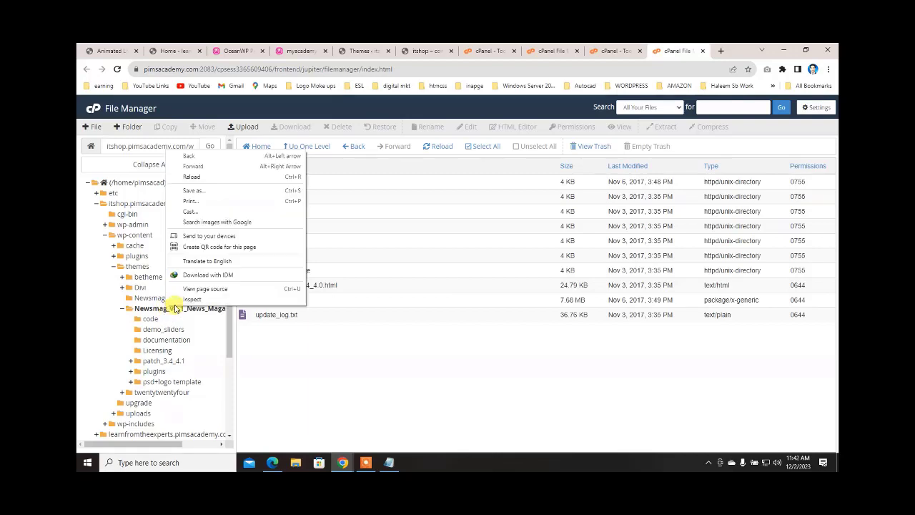
{"action": "left_click", "coordinate": [296, 368]}
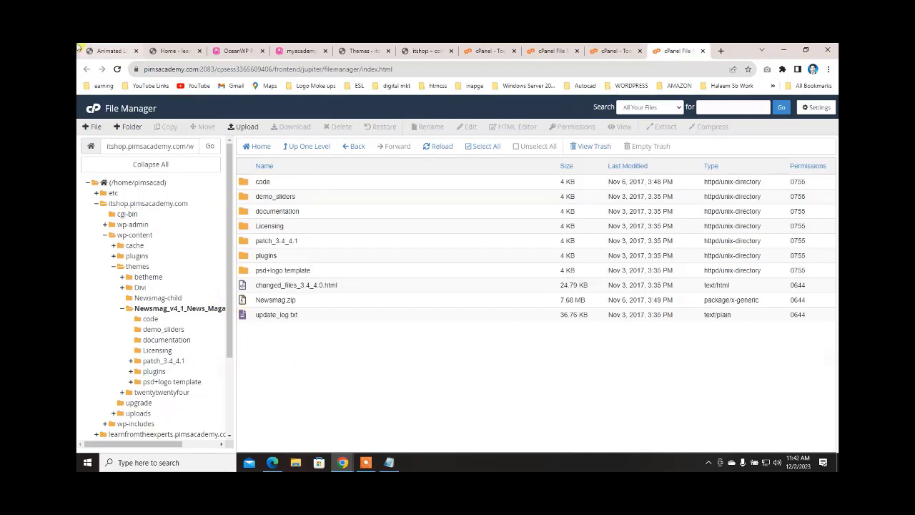
{"action": "mouse_move", "coordinate": [79, 47]}
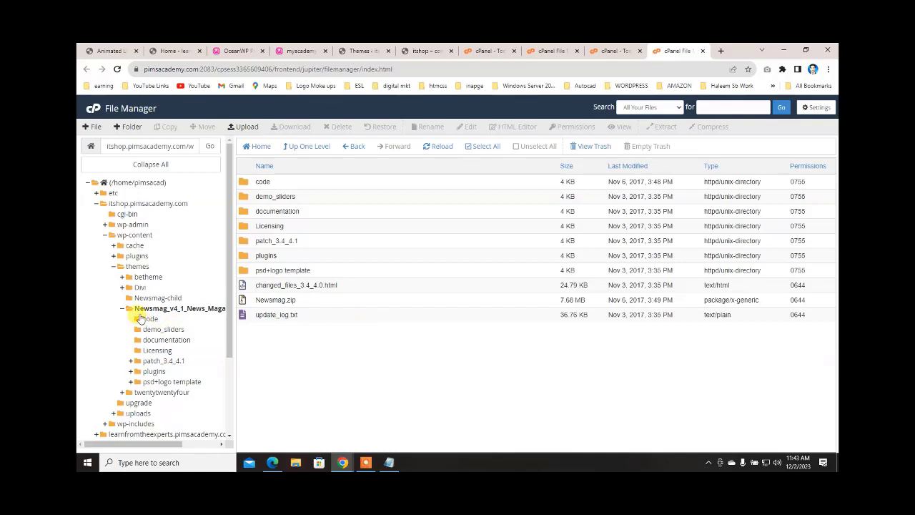
{"action": "left_click", "coordinate": [142, 300]}
{"action": "left_click", "coordinate": [148, 308]}
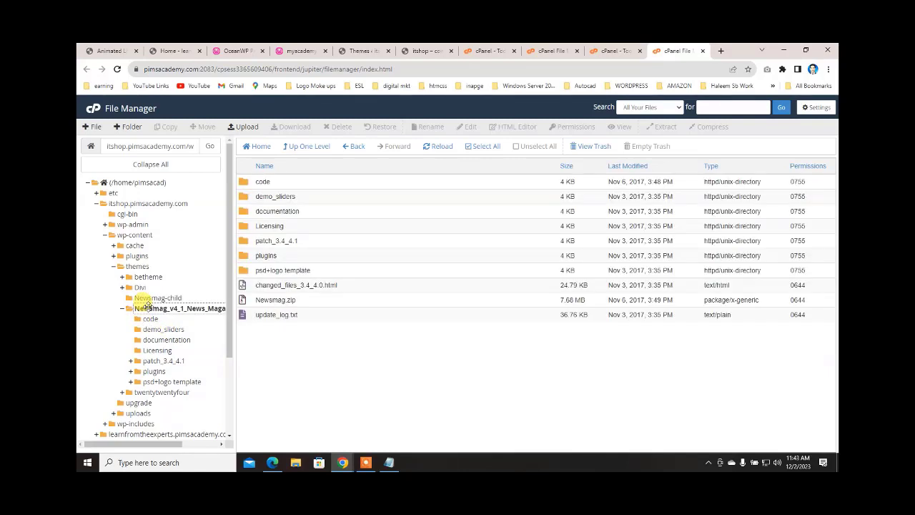
{"action": "right_click", "coordinate": [150, 308]}
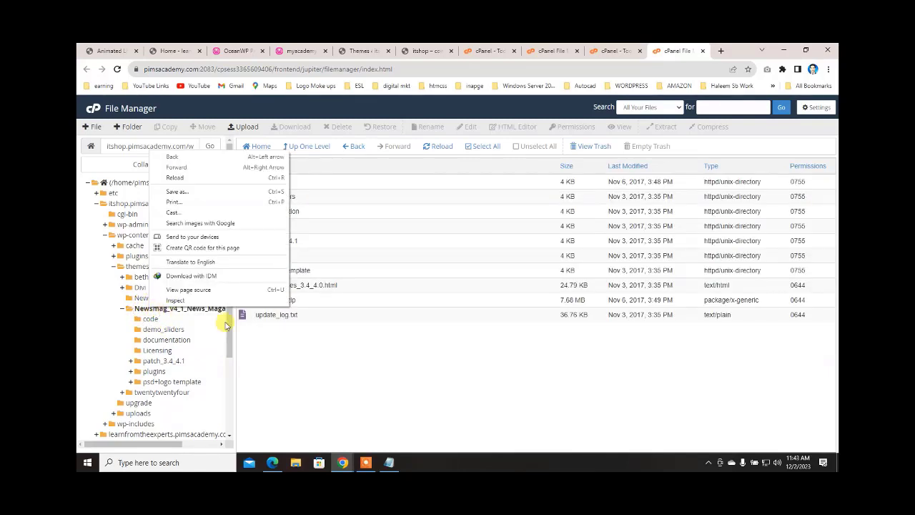
{"action": "left_click", "coordinate": [357, 380]}
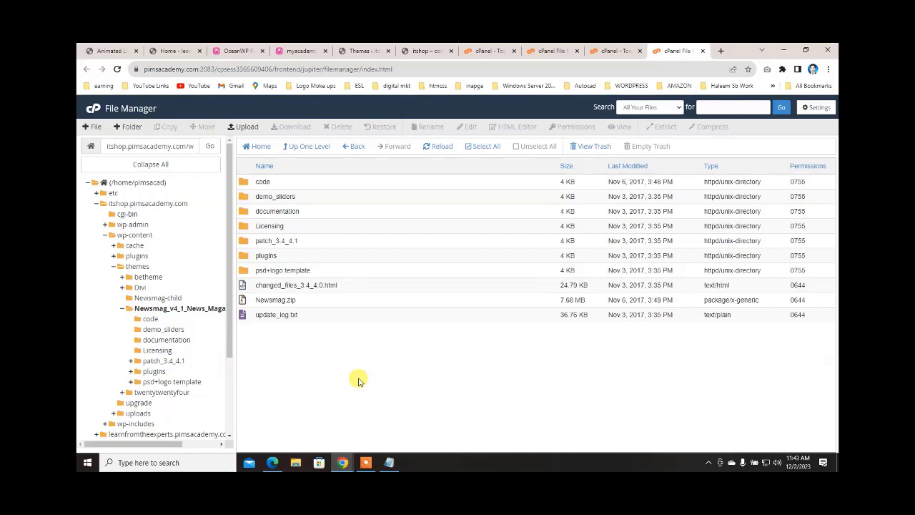
- Start copying style.css from the Newsmag-child folder, changing the end of the destination path from the child folder to Newsmag_v4_1_
{"action": "left_click", "coordinate": [597, 55]}
{"action": "left_click", "coordinate": [533, 54]}
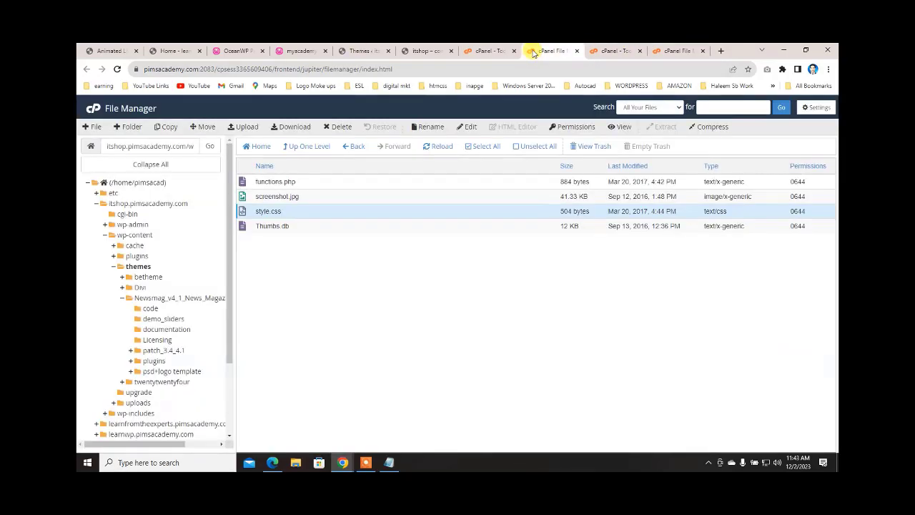
{"action": "right_click", "coordinate": [262, 209]}
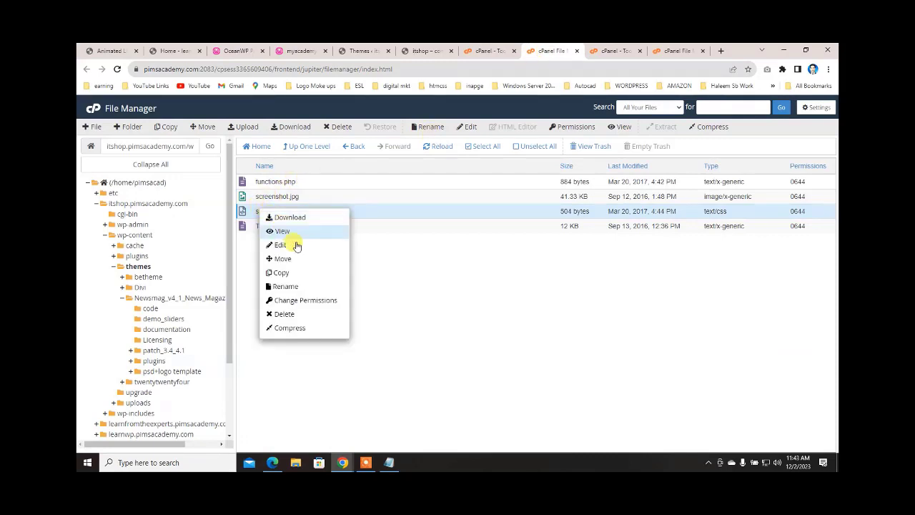
{"action": "left_click", "coordinate": [296, 275]}
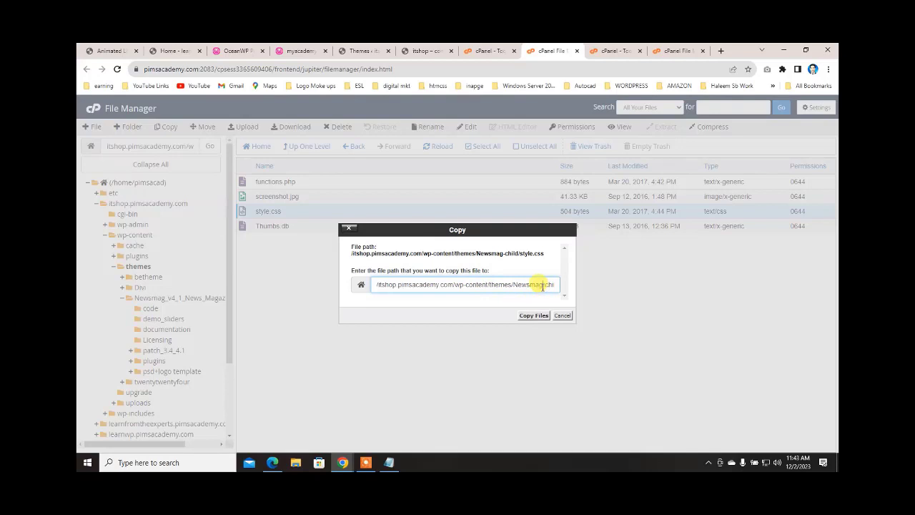
{"action": "left_click_drag", "start_coordinate": [545, 284], "coordinate": [562, 286]}
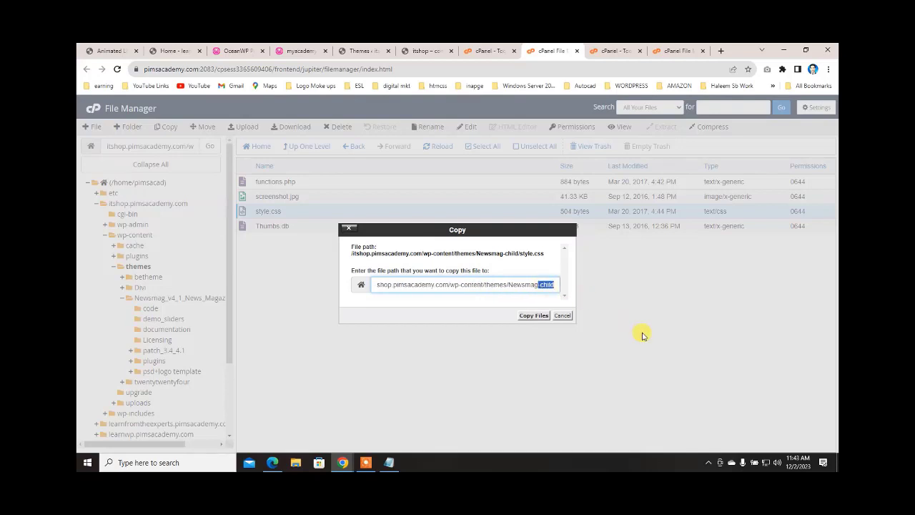
{"action": "key", "text": "BackSpace"}
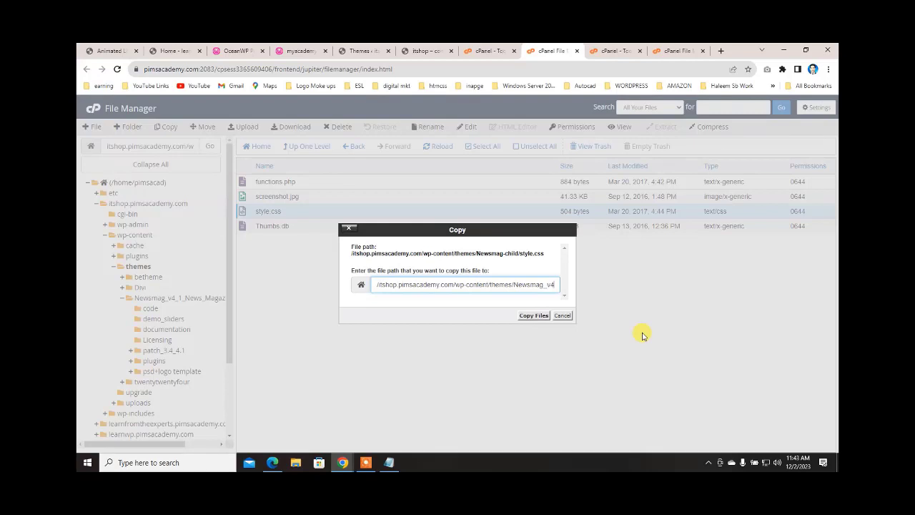
{"action": "type", "text": "_v4_"}
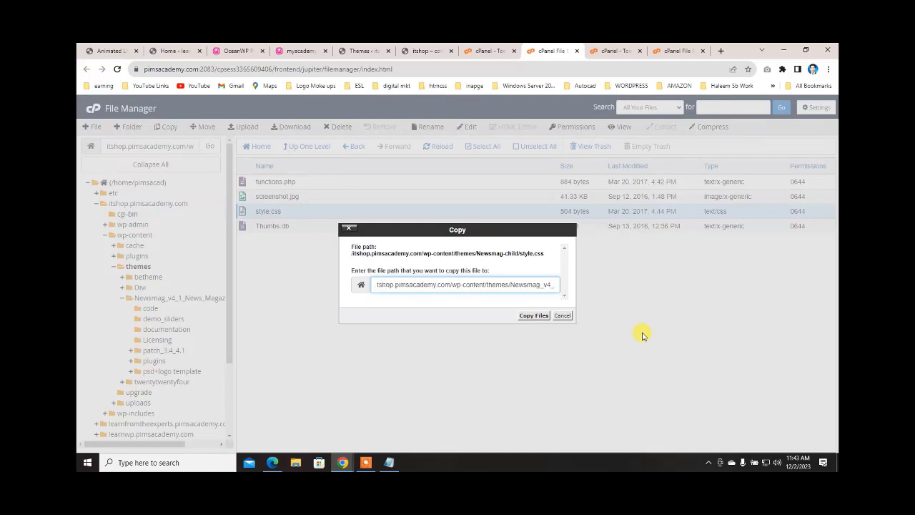
{"action": "type", "text": "1"}
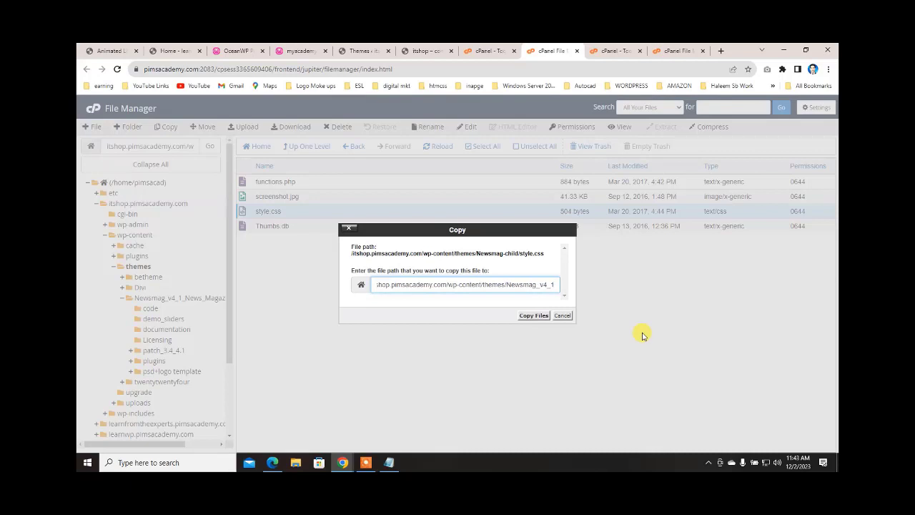
{"action": "type", "text": "_"}
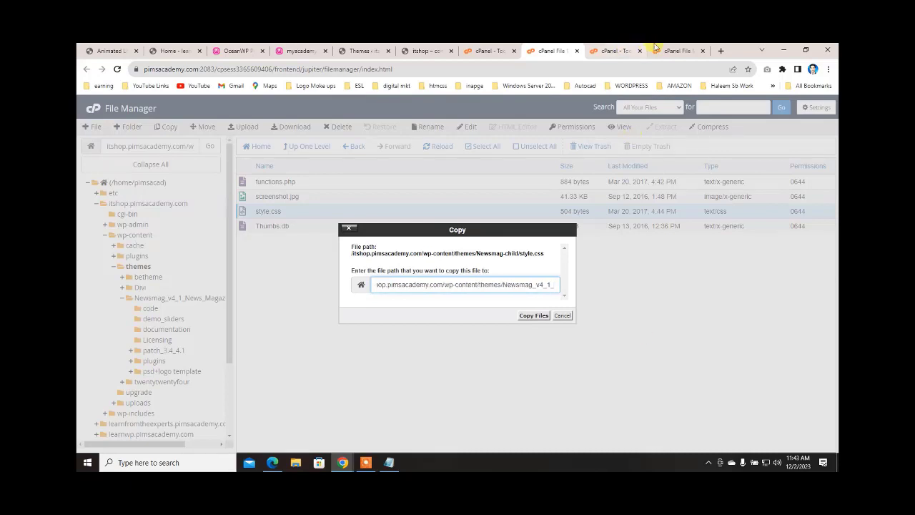
- Check the full Newsmag_v4_1 folder name in the other File Manager and extend the copy destination to Newsmag_v4_1_News_magazine
{"action": "left_click", "coordinate": [617, 49]}
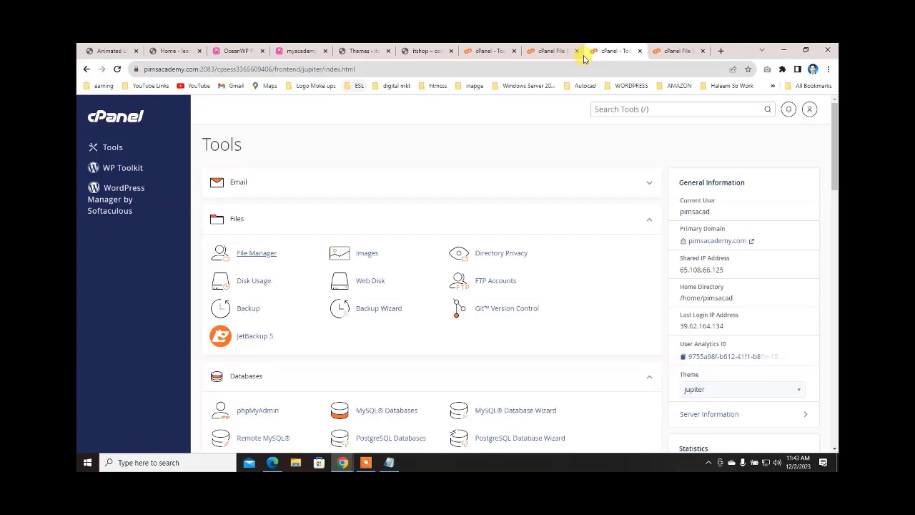
{"action": "left_click", "coordinate": [671, 50]}
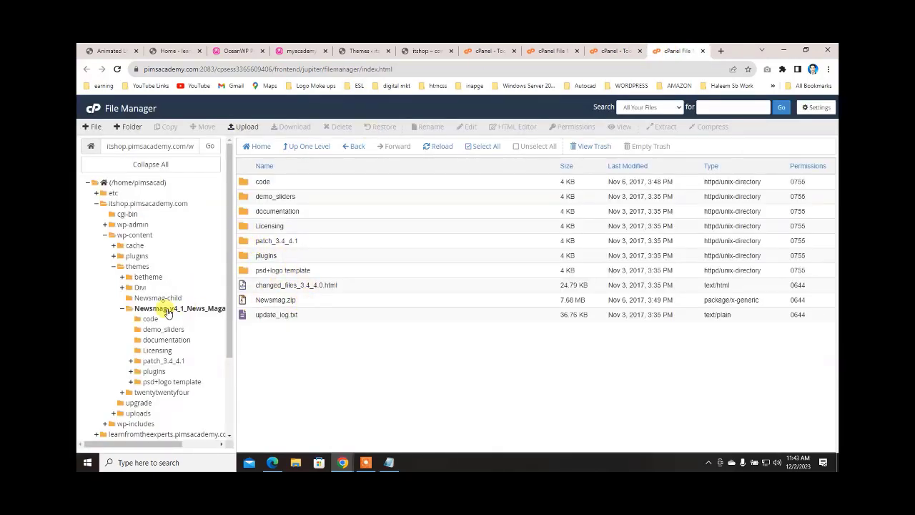
{"action": "left_click_drag", "start_coordinate": [163, 447], "coordinate": [214, 443]}
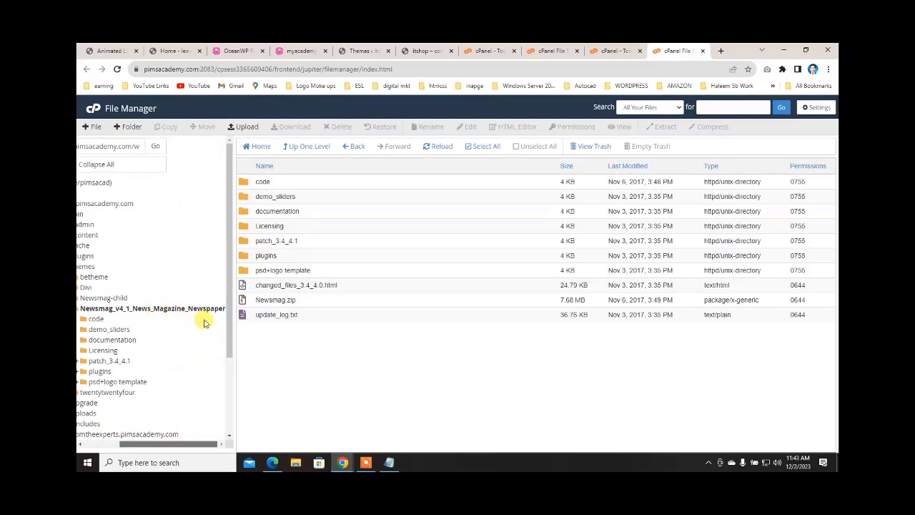
{"action": "left_click", "coordinate": [550, 51]}
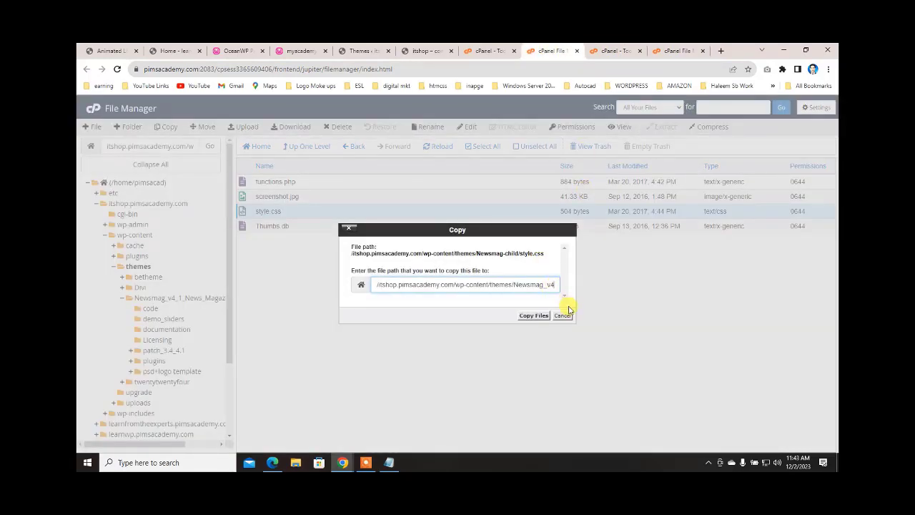
{"action": "type", "text": "_1_"}
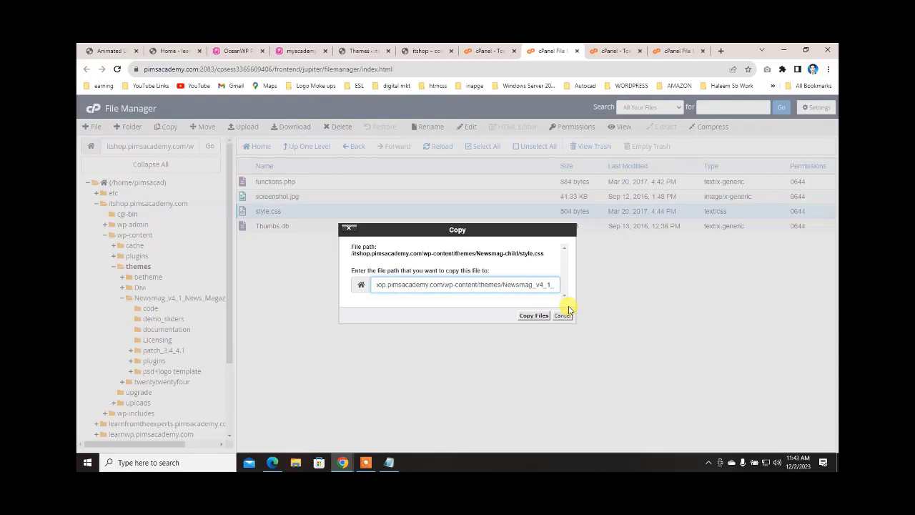
{"action": "type", "text": "News"}
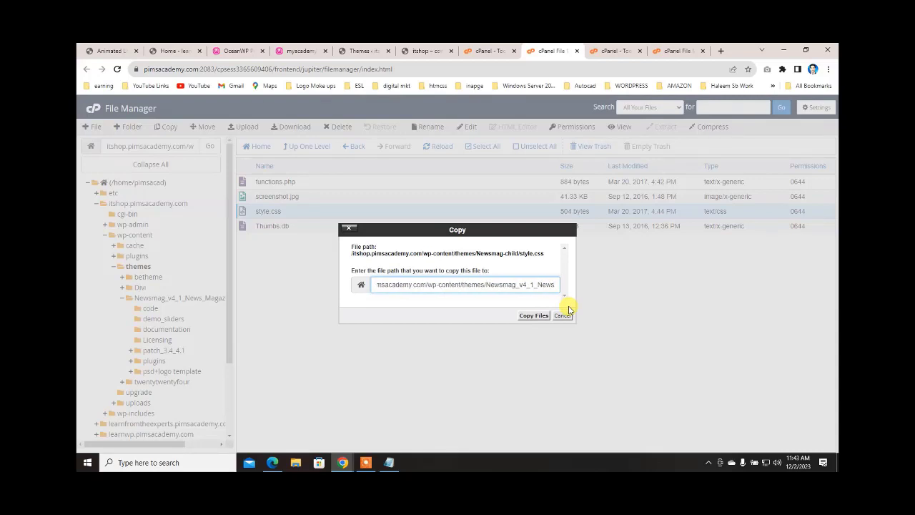
{"action": "type", "text": "_"}
{"action": "type", "text": "ma"}
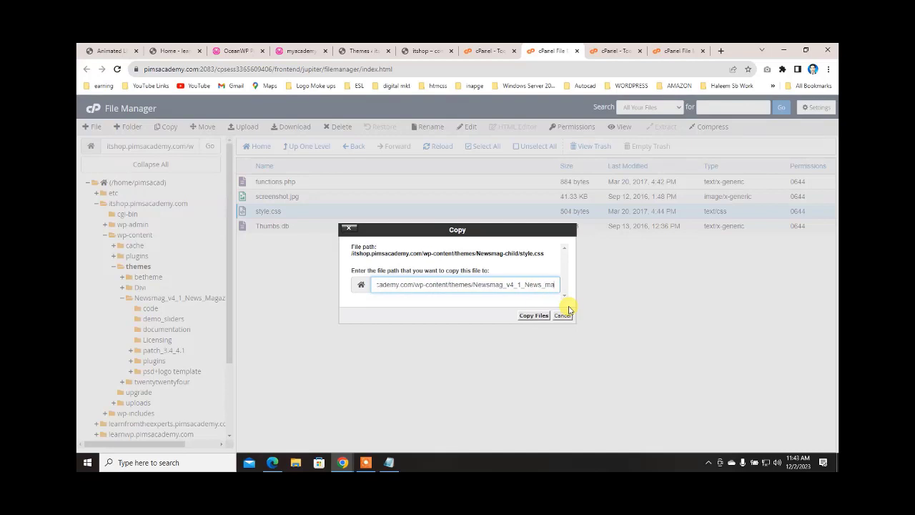
{"action": "type", "text": "gazine"}
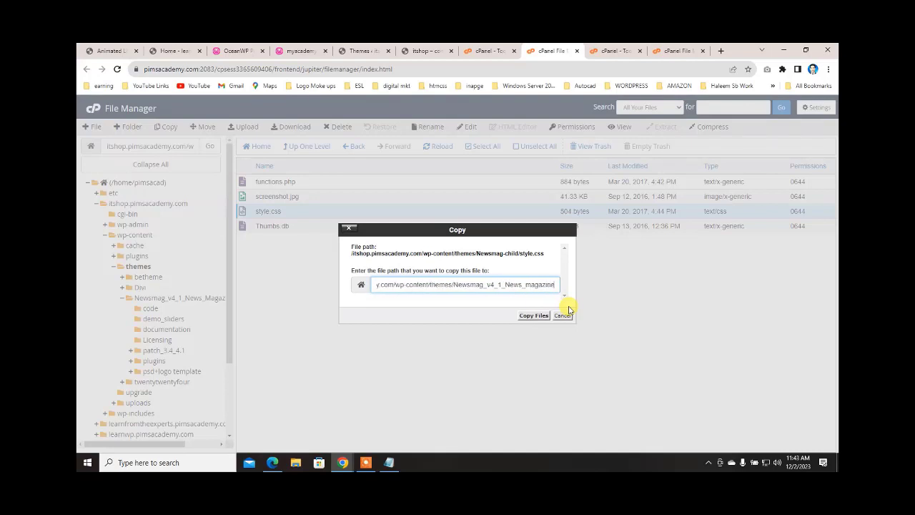
- Extend the copy destination with _Newspaper after checking the folder name in the other File Manager, and copy style.css there
{"action": "left_click", "coordinate": [673, 50]}
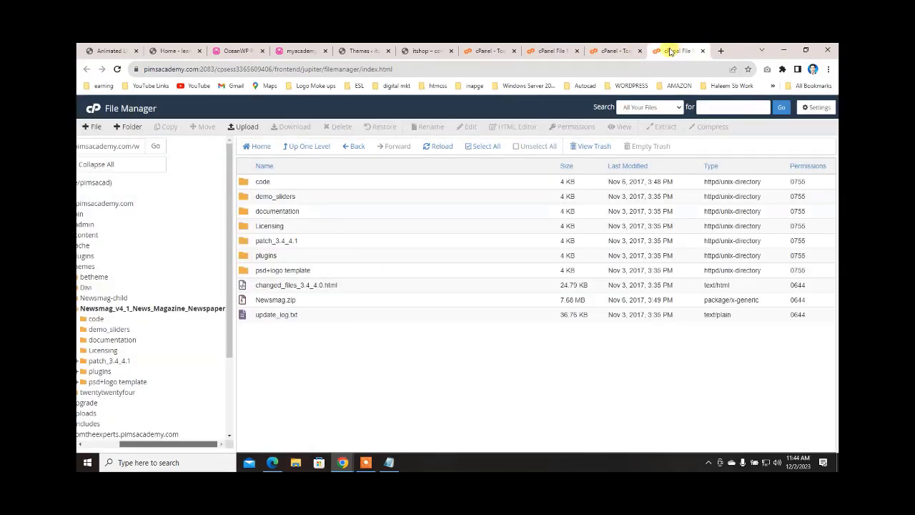
{"action": "left_click", "coordinate": [551, 50]}
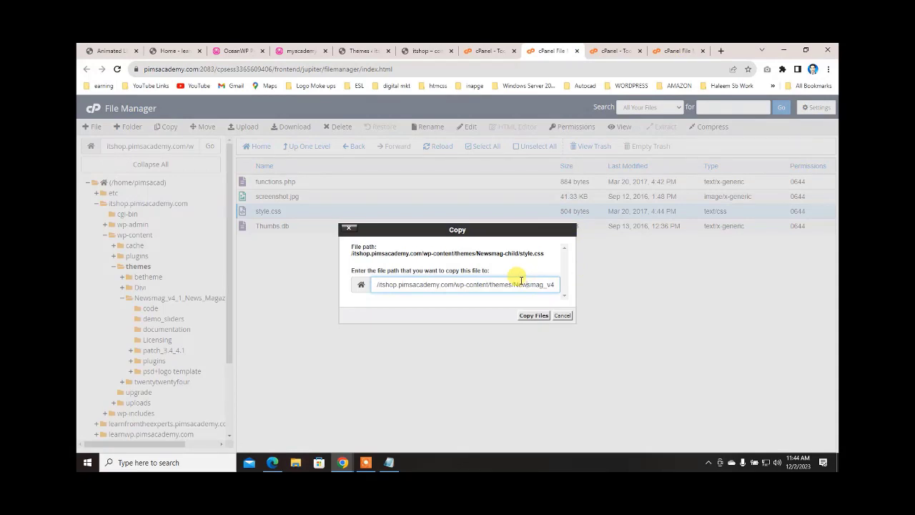
{"action": "key", "text": "End"}
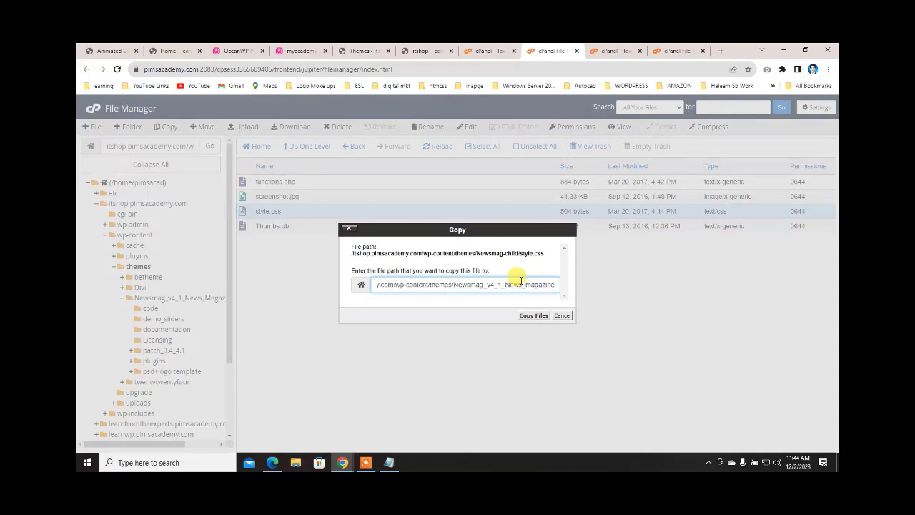
{"action": "type", "text": "_"}
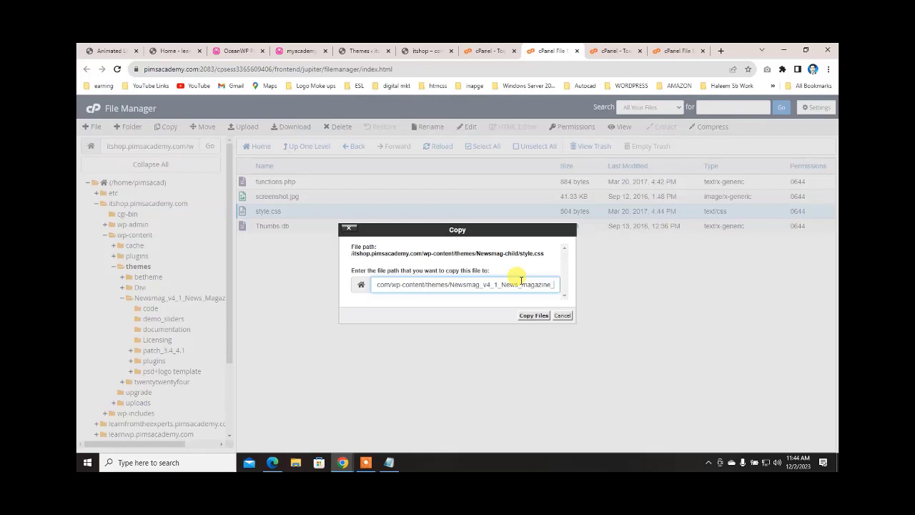
{"action": "type", "text": "Newspap"}
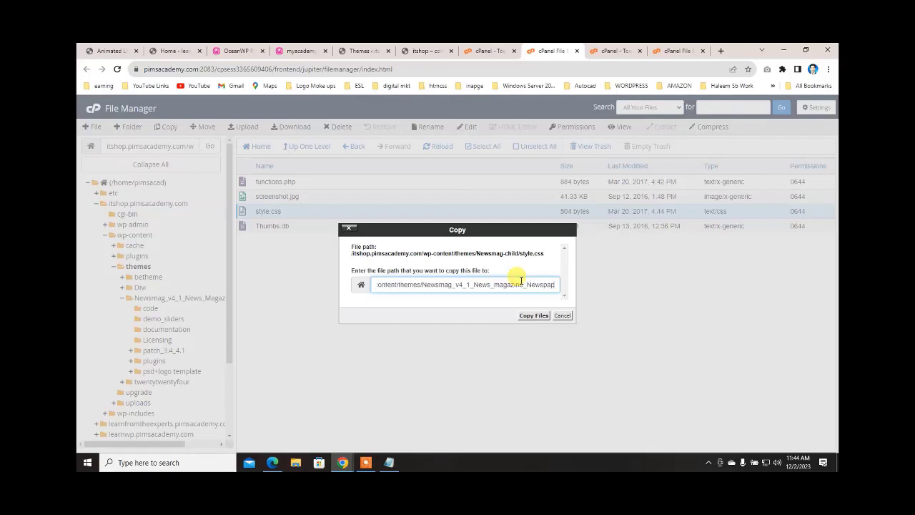
{"action": "type", "text": "er"}
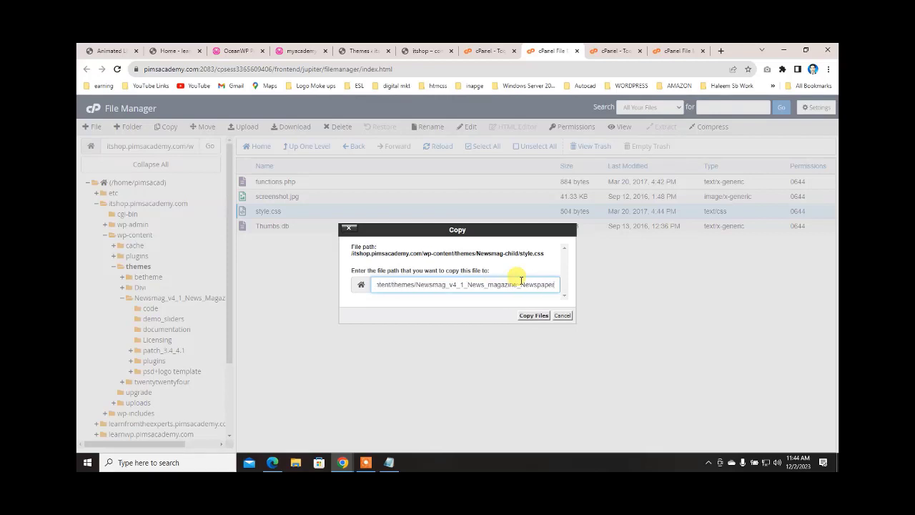
{"action": "left_click", "coordinate": [533, 315]}
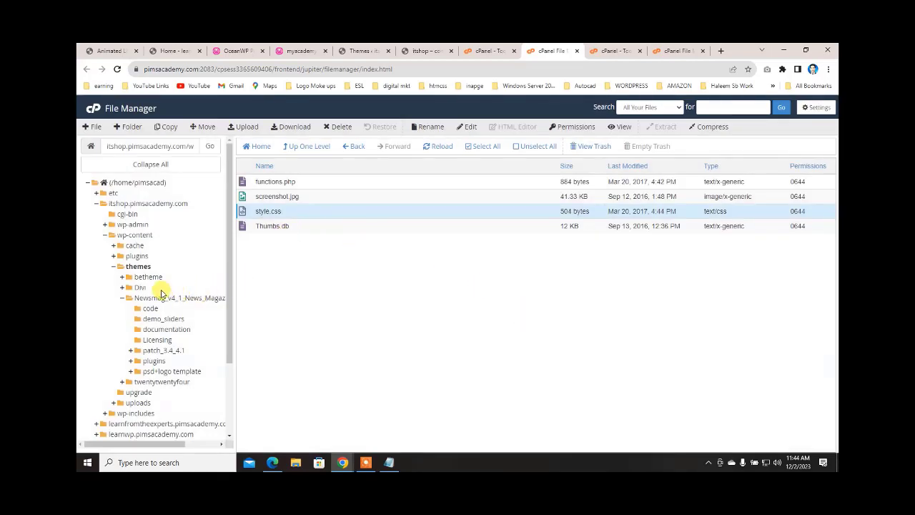
- Reload the itshop WordPress Themes page and review the installed themes and the Broken Themes list for Newsmag
{"action": "left_click", "coordinate": [412, 50]}
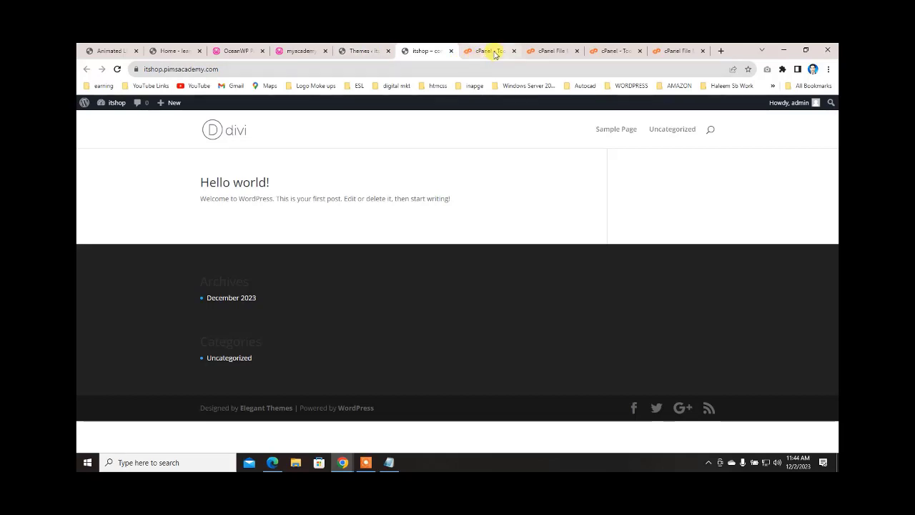
{"action": "left_click", "coordinate": [363, 50]}
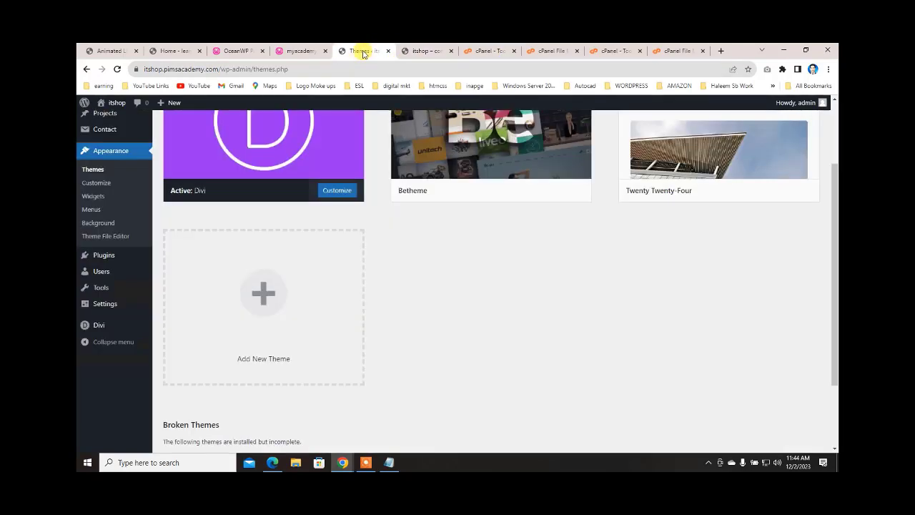
{"action": "left_click", "coordinate": [117, 70]}
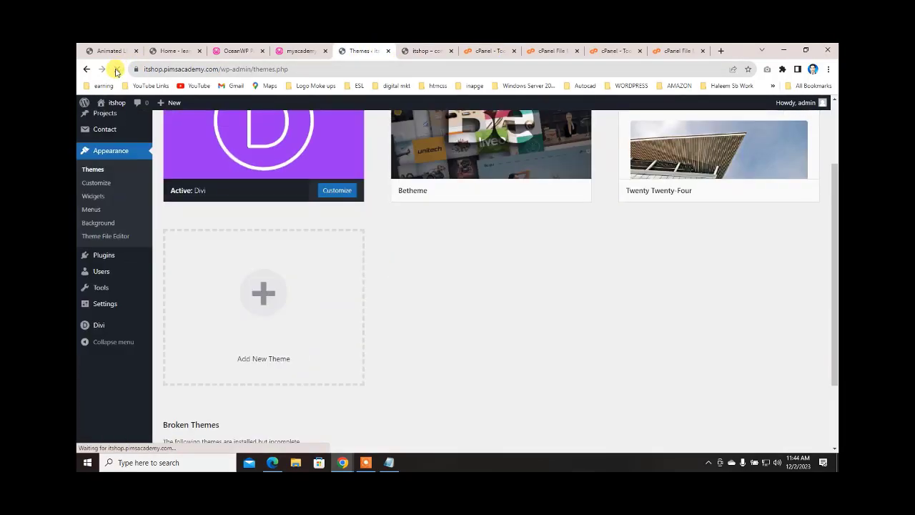
{"action": "scroll", "coordinate": [448, 327], "scroll_direction": "down", "scroll_amount": 3}
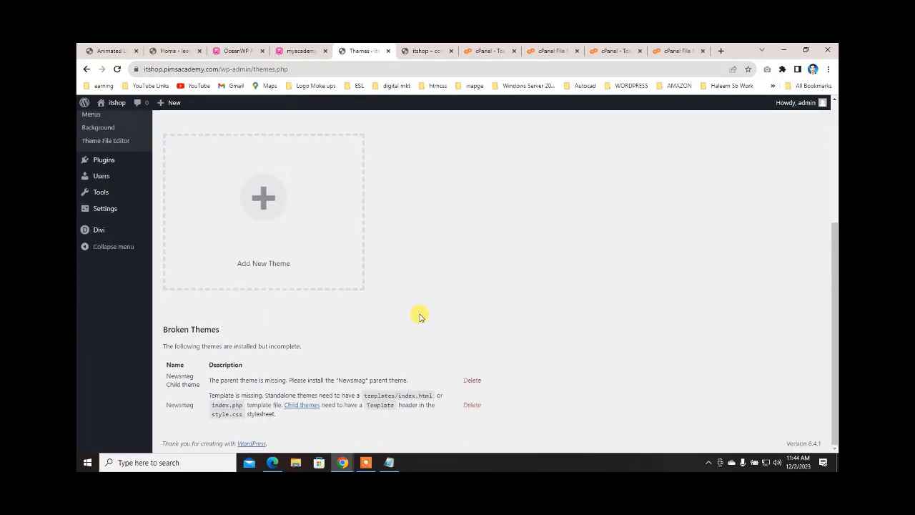
{"action": "scroll", "coordinate": [420, 316], "scroll_direction": "up", "scroll_amount": 3}
{"action": "scroll", "coordinate": [420, 316], "scroll_direction": "down", "scroll_amount": 3}
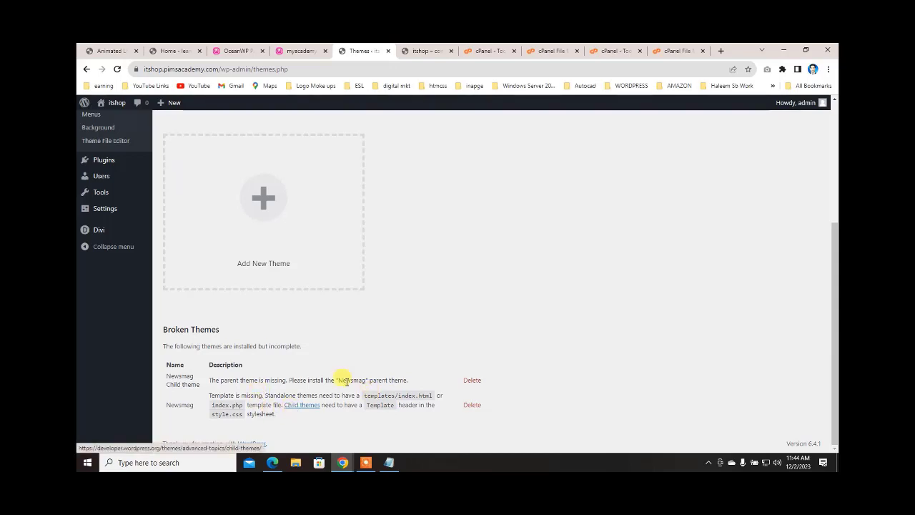
{"action": "scroll", "coordinate": [455, 293], "scroll_direction": "up", "scroll_amount": 3}
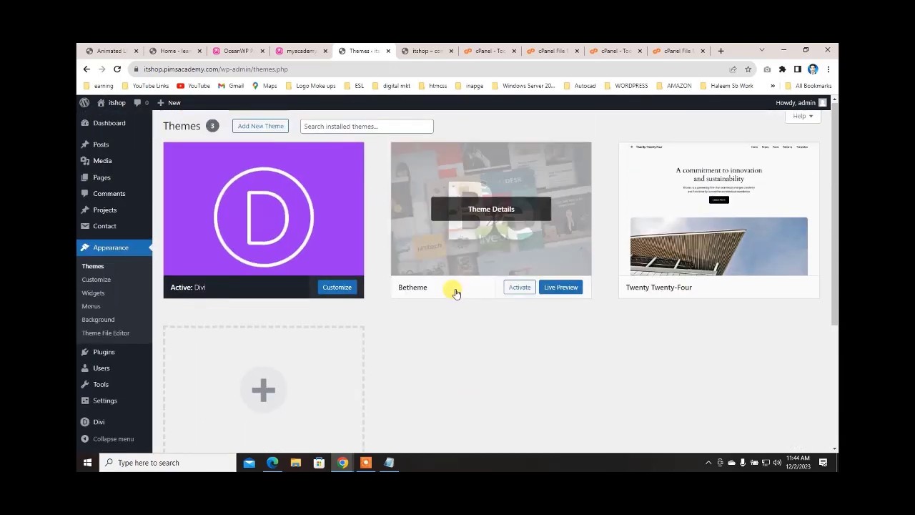
{"action": "left_click", "coordinate": [488, 51]}
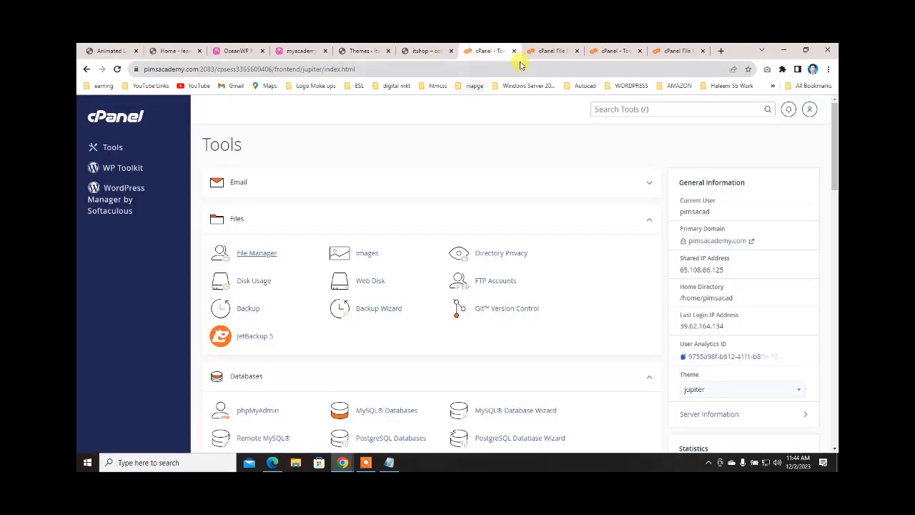
{"action": "left_click", "coordinate": [548, 51]}
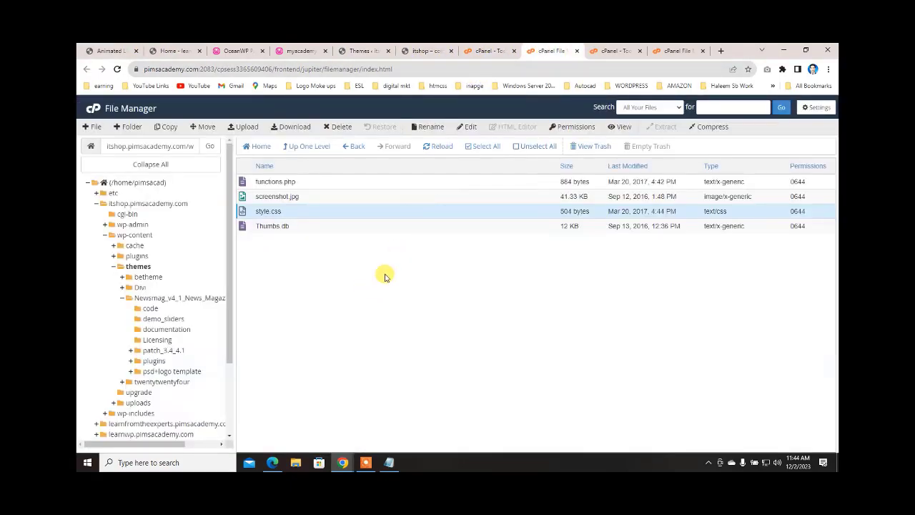
{"action": "left_click", "coordinate": [605, 49]}
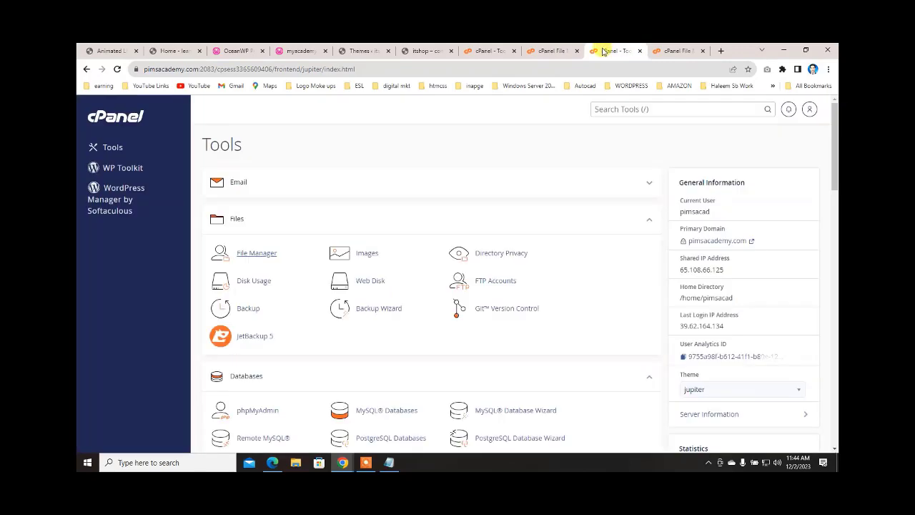
{"action": "left_click", "coordinate": [551, 51]}
{"action": "left_click", "coordinate": [479, 52]}
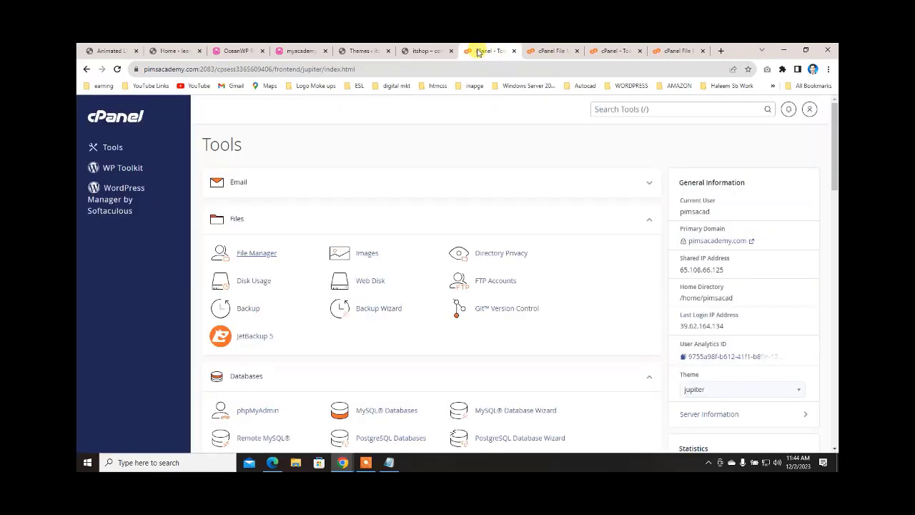
{"action": "left_click", "coordinate": [548, 51]}
{"action": "left_click", "coordinate": [501, 56]}
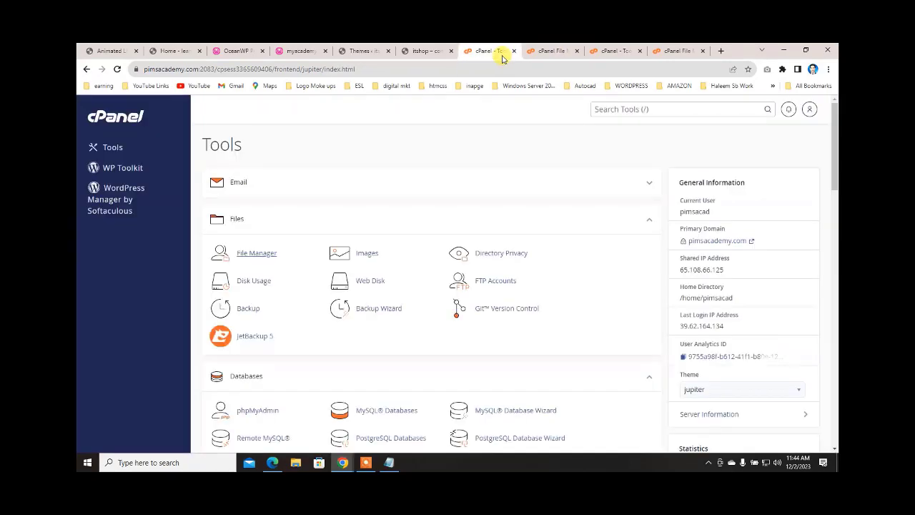
- Switch to File Explorer and open the WordPress Themes folder inside My Data on the D: drive
{"action": "left_click", "coordinate": [785, 50]}
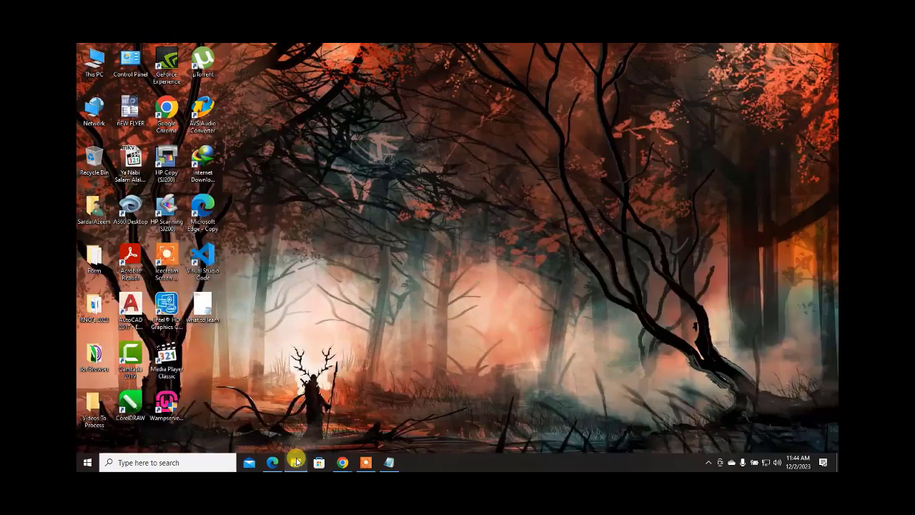
{"action": "left_click", "coordinate": [296, 463]}
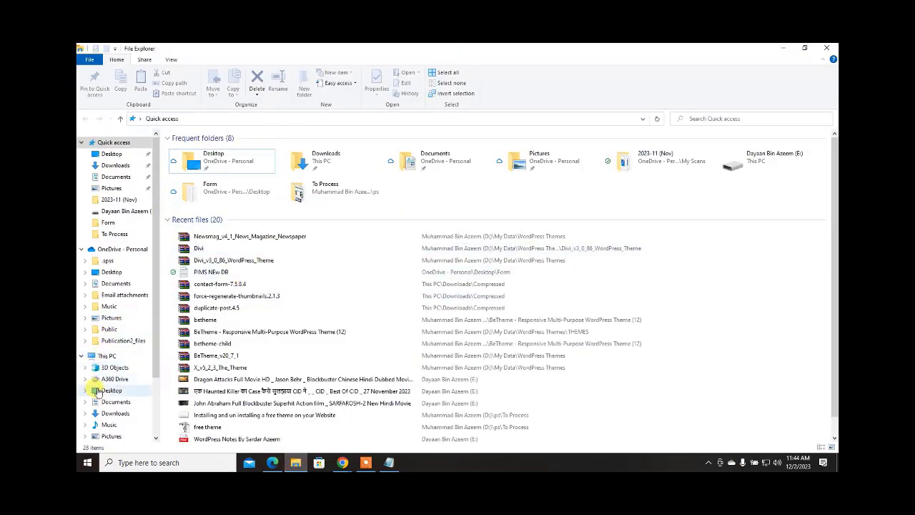
{"action": "scroll", "coordinate": [100, 390], "scroll_direction": "down", "scroll_amount": 1}
{"action": "scroll", "coordinate": [99, 400], "scroll_direction": "down", "scroll_amount": 1}
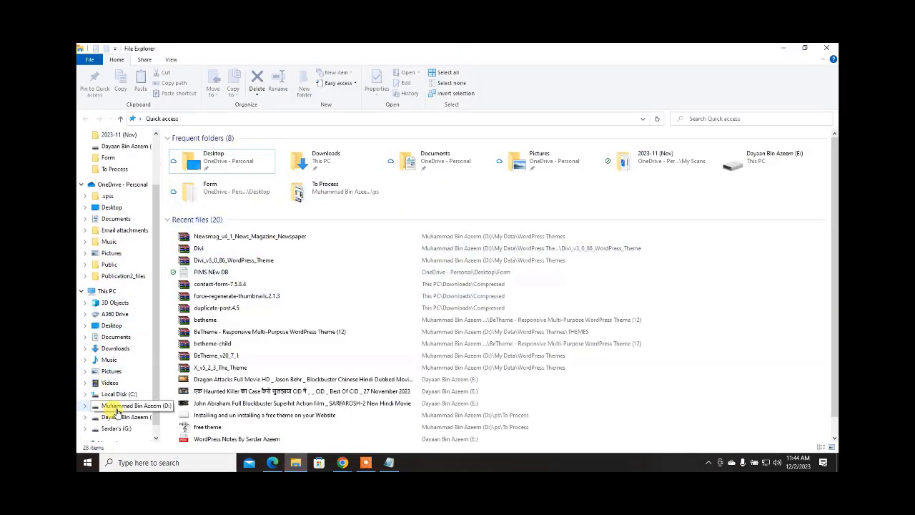
{"action": "left_click", "coordinate": [116, 407]}
{"action": "left_click", "coordinate": [236, 167]}
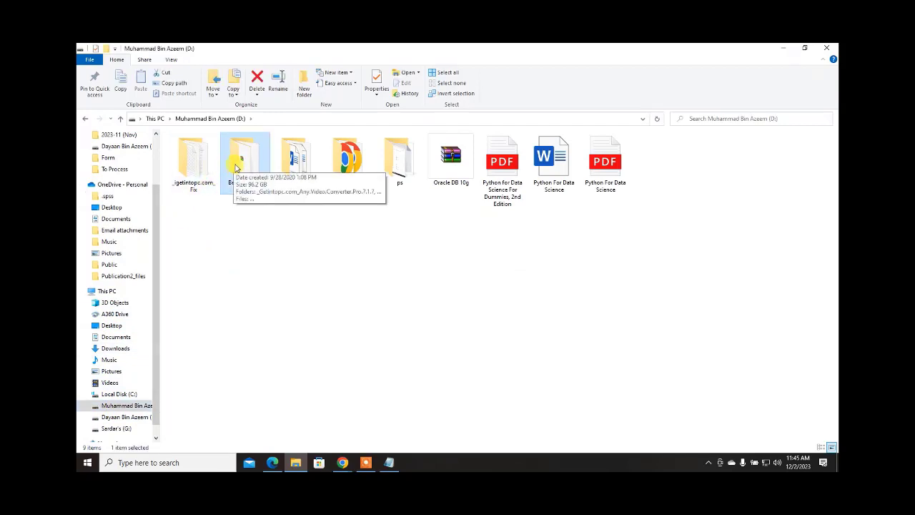
{"action": "double_click", "coordinate": [296, 158]}
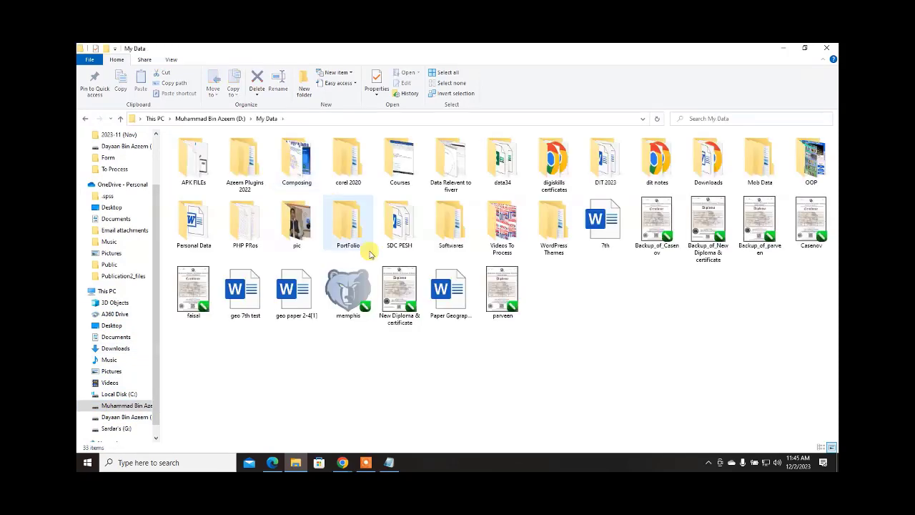
{"action": "left_click", "coordinate": [301, 238]}
{"action": "left_click", "coordinate": [435, 220]}
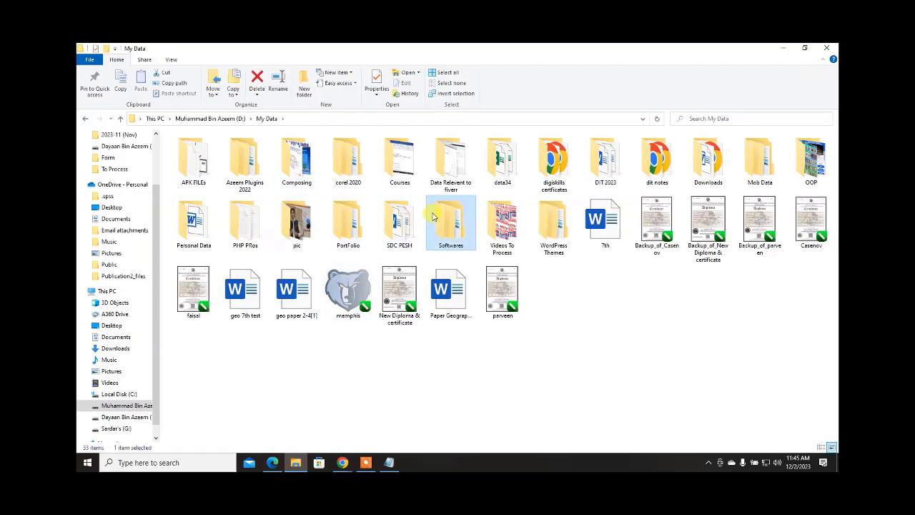
{"action": "double_click", "coordinate": [554, 222]}
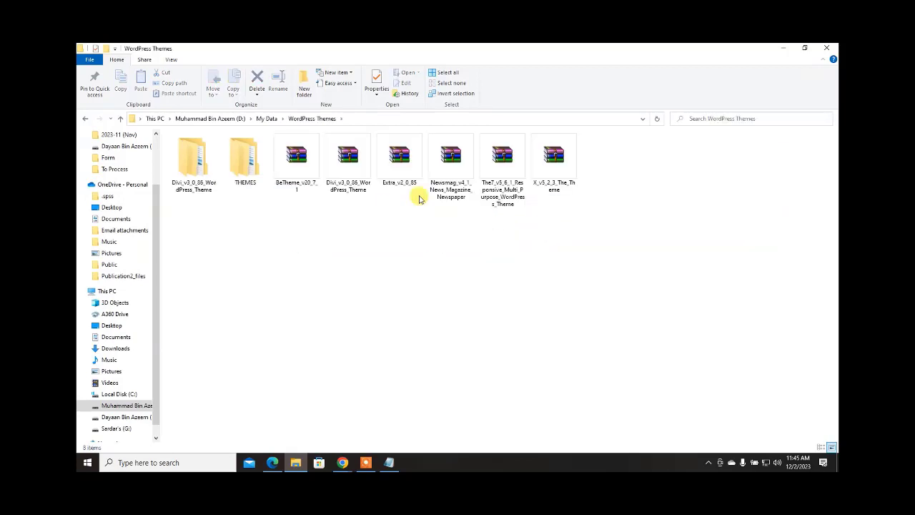
{"action": "left_click", "coordinate": [244, 169]}
{"action": "double_click", "coordinate": [244, 169]}
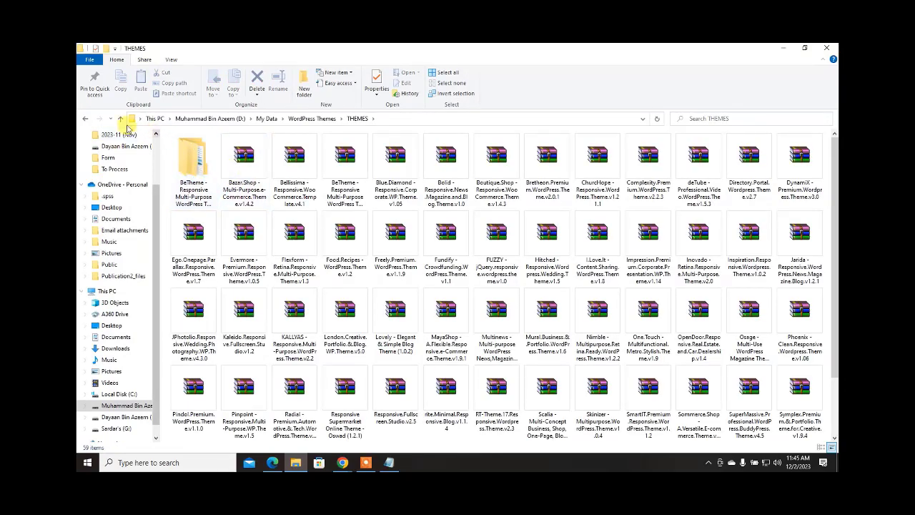
{"action": "left_click", "coordinate": [120, 119]}
- Extract the Newsmag_v4_1_News_Magazine_Newspaper archive into a folder of the same name within WordPress Themes
{"action": "left_click", "coordinate": [448, 168]}
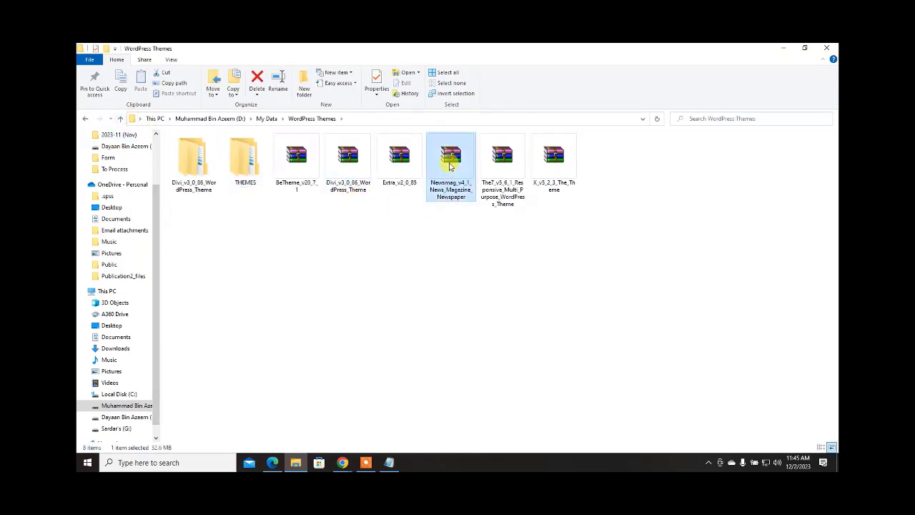
{"action": "right_click", "coordinate": [449, 163]}
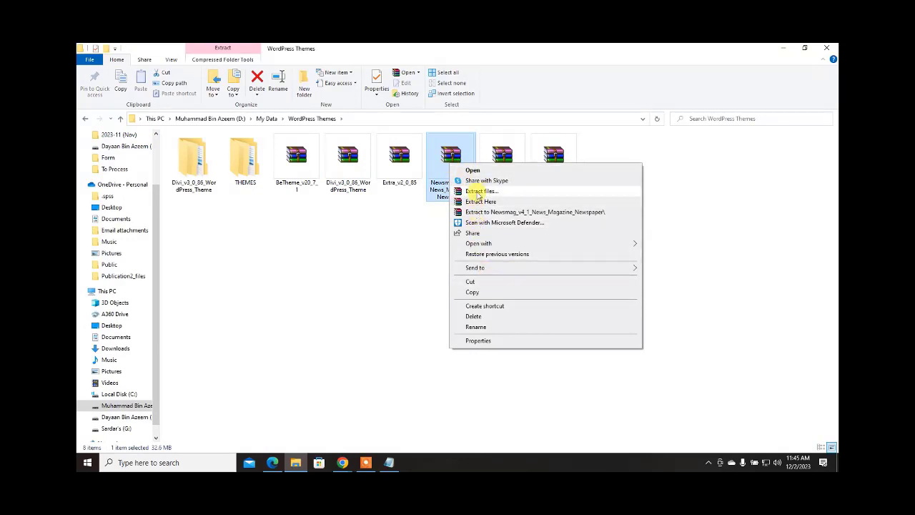
{"action": "left_click", "coordinate": [481, 191]}
{"action": "left_click", "coordinate": [476, 349]}
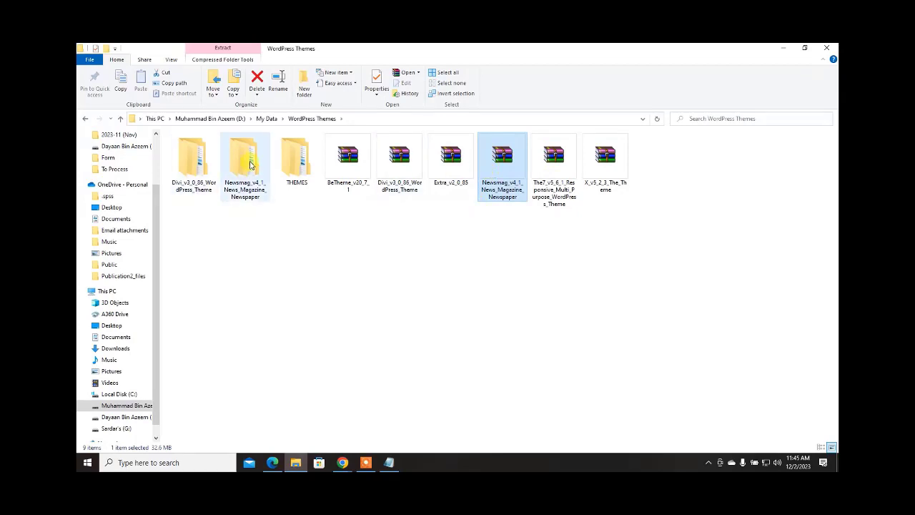
- Open the extracted Newsmag_v4_1_News_Magazine_Newspaper folder and its same-named subfolder, and select the Newsmag ZIP archive
{"action": "double_click", "coordinate": [245, 165]}
{"action": "double_click", "coordinate": [210, 148]}
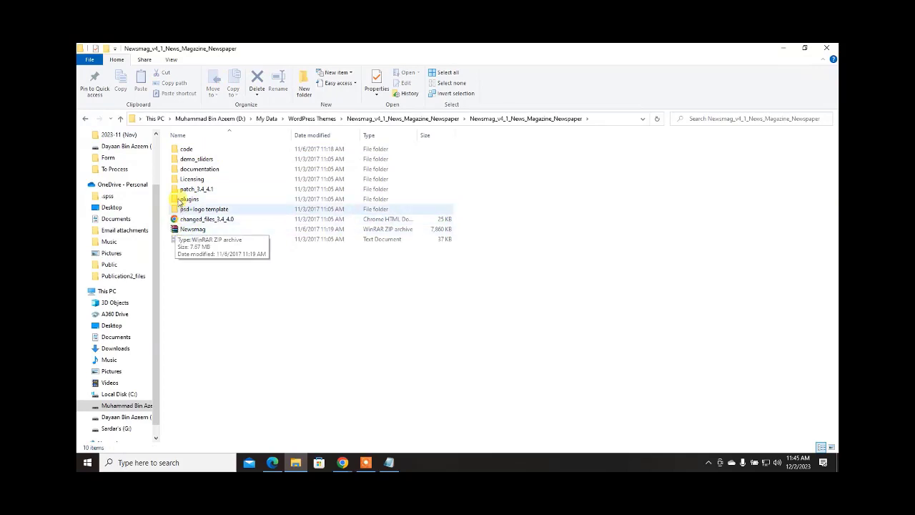
{"action": "left_click", "coordinate": [189, 229]}
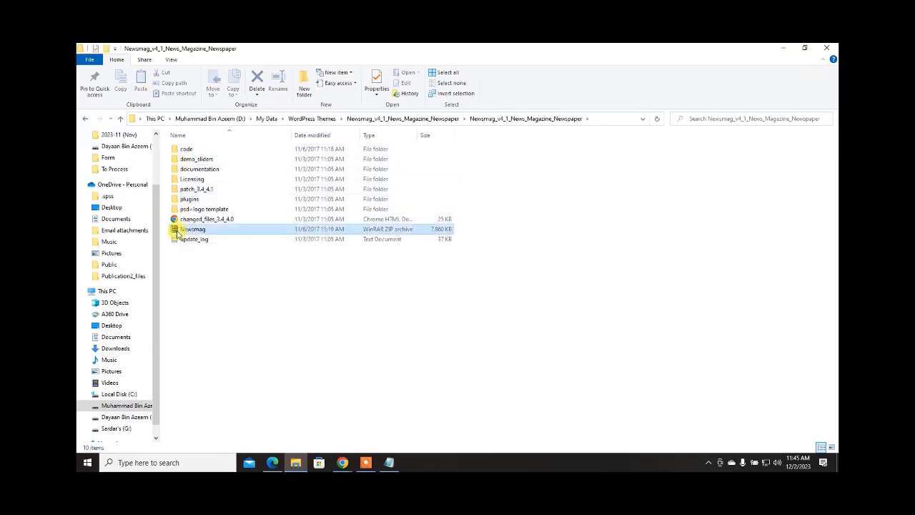
- Look through the extracted package's subfolders, including documentation, Licensing and psd+logo template
{"action": "left_click", "coordinate": [185, 159]}
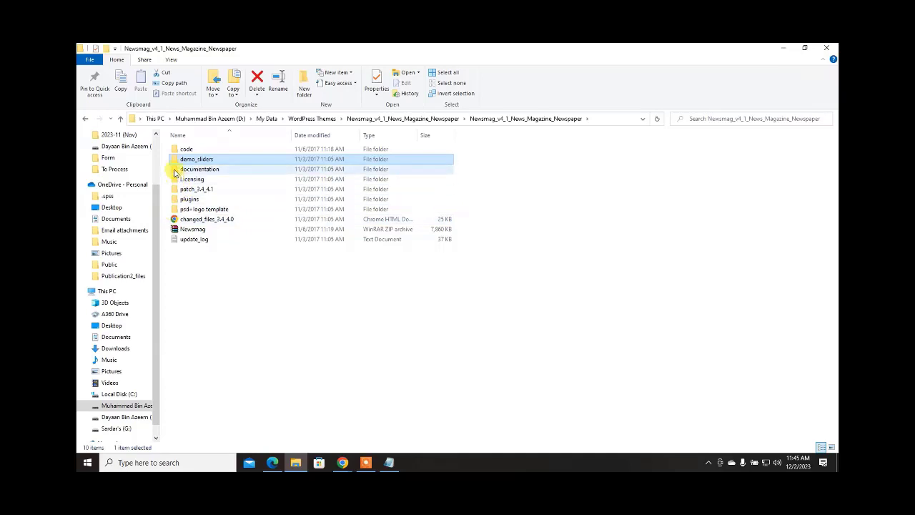
{"action": "double_click", "coordinate": [175, 169]}
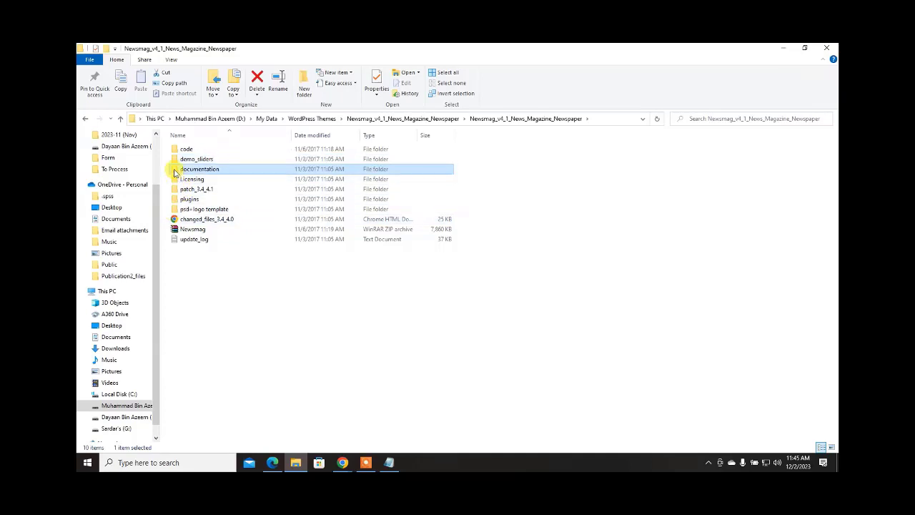
{"action": "left_click", "coordinate": [121, 119]}
{"action": "left_click", "coordinate": [179, 182]}
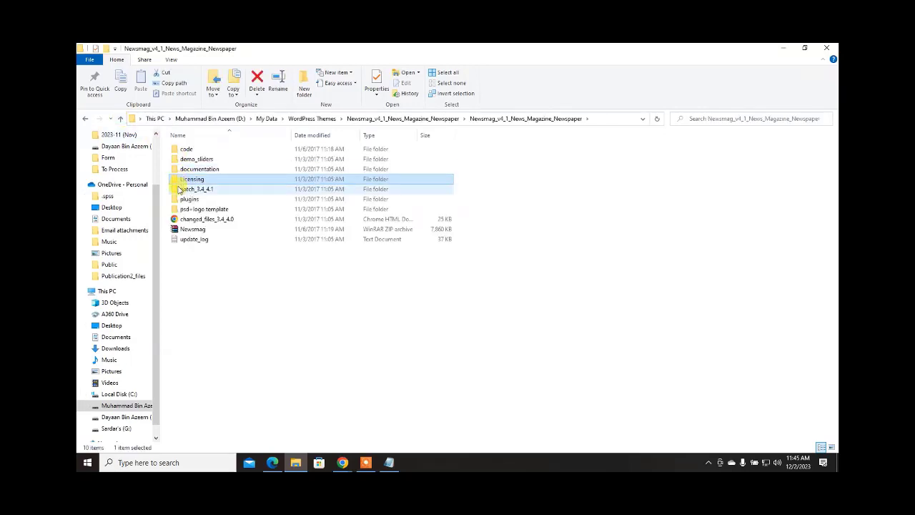
{"action": "double_click", "coordinate": [179, 208]}
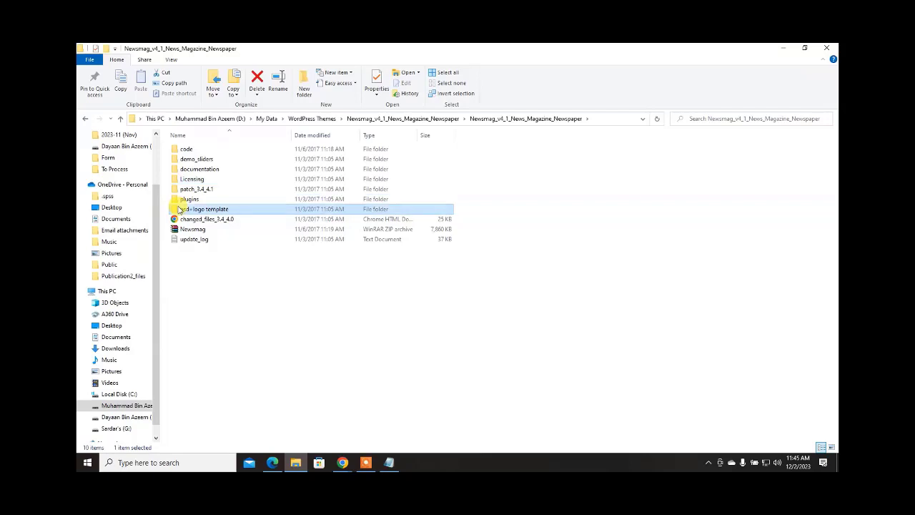
- Look through the Licensing, patch_3.4_4.1, plugins and psd+logo template subfolders of the extracted package
{"action": "left_click", "coordinate": [121, 122]}
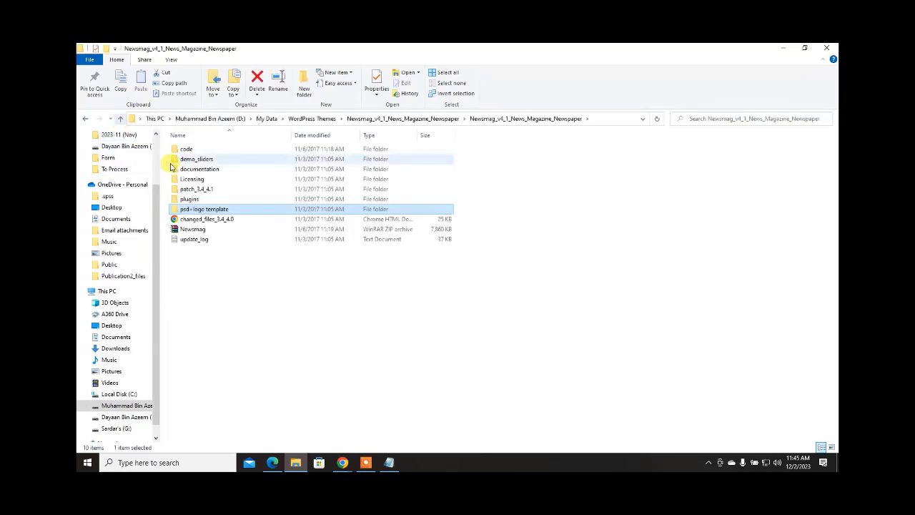
{"action": "left_click", "coordinate": [174, 169]}
{"action": "left_click", "coordinate": [176, 159]}
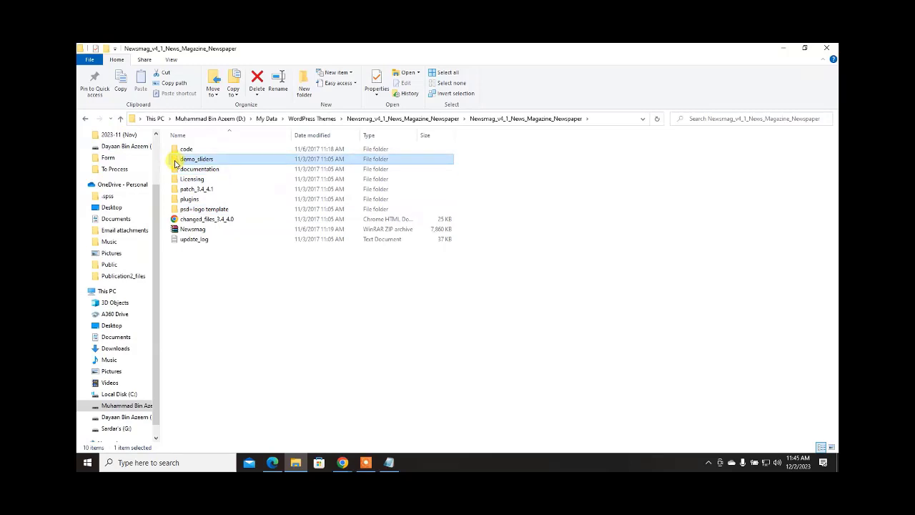
{"action": "double_click", "coordinate": [177, 179]}
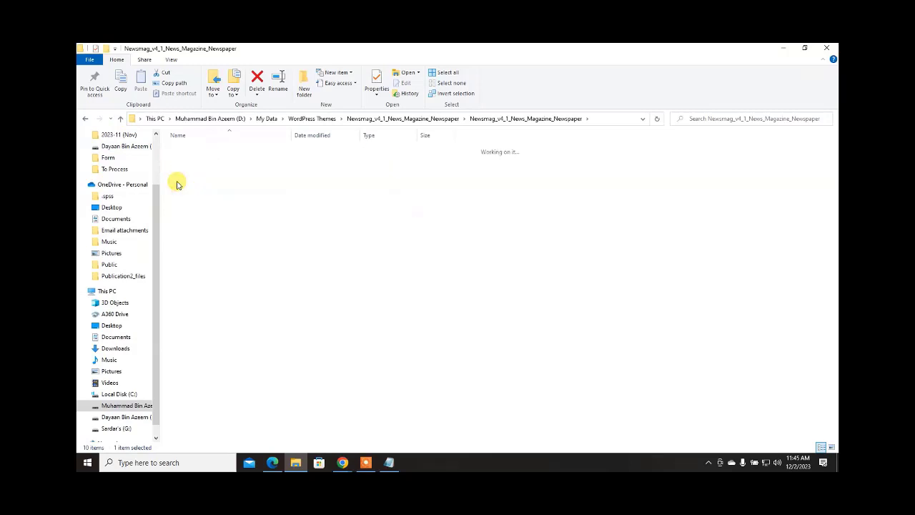
{"action": "left_click", "coordinate": [121, 119]}
{"action": "double_click", "coordinate": [179, 189]}
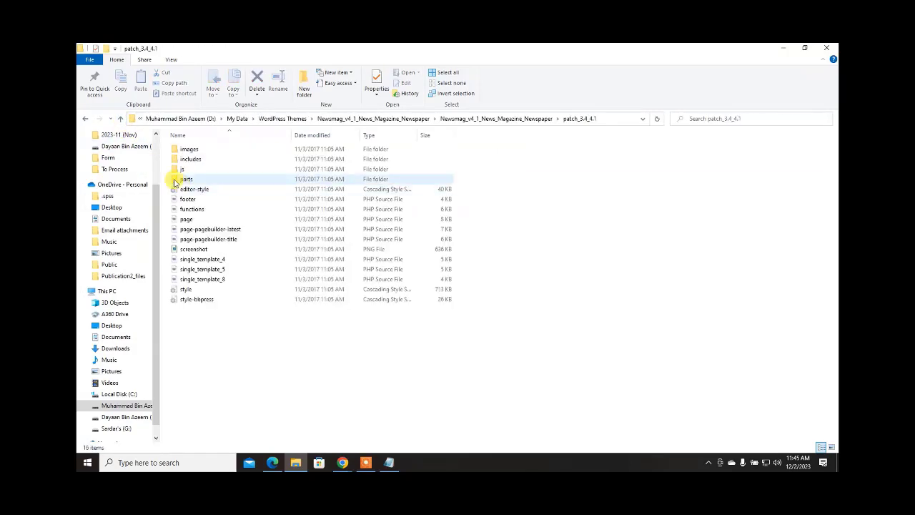
{"action": "left_click", "coordinate": [123, 120]}
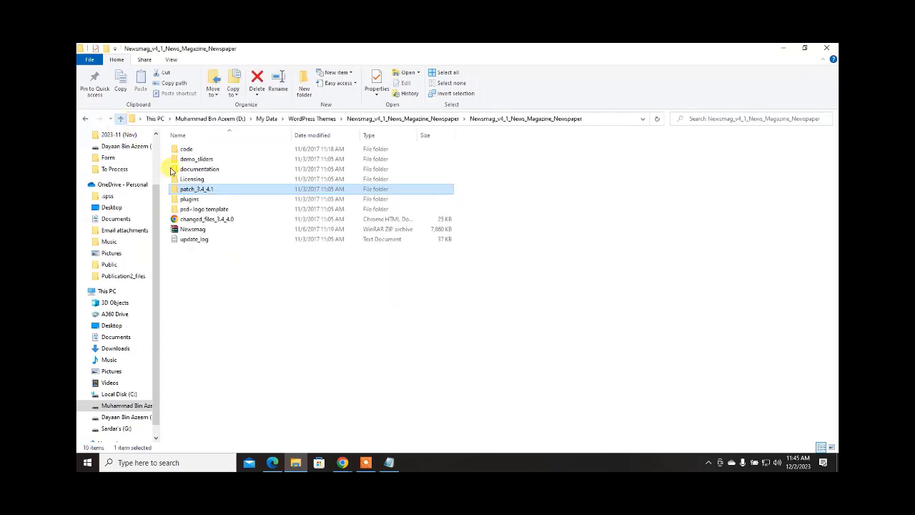
{"action": "left_click", "coordinate": [184, 201]}
{"action": "left_click", "coordinate": [183, 200]}
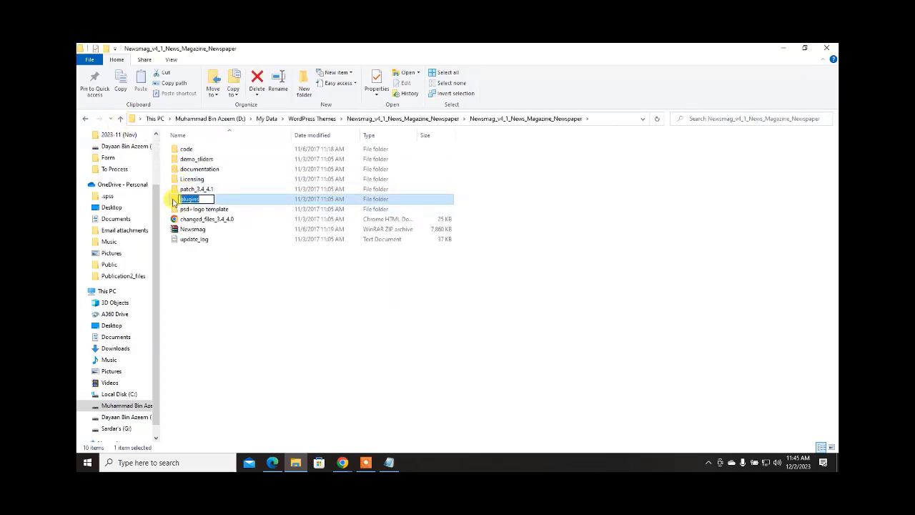
{"action": "double_click", "coordinate": [174, 200]}
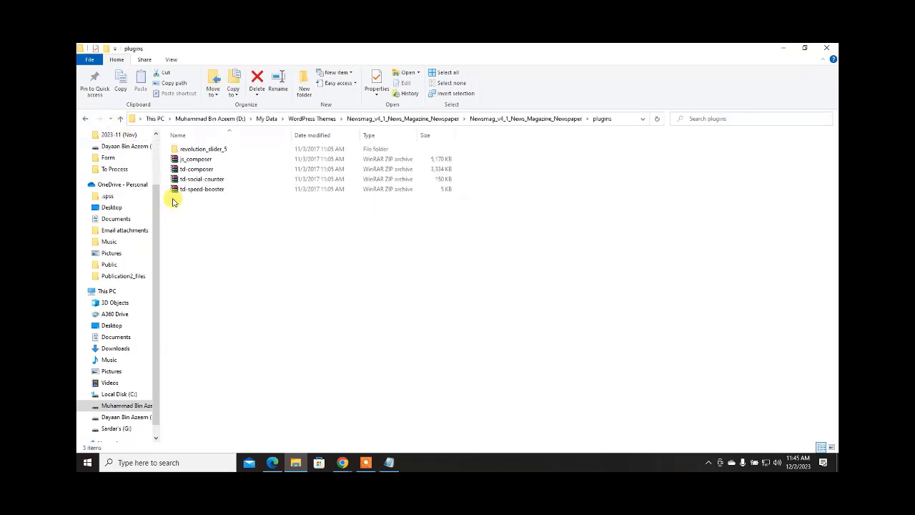
{"action": "left_click", "coordinate": [121, 120]}
{"action": "double_click", "coordinate": [188, 213]}
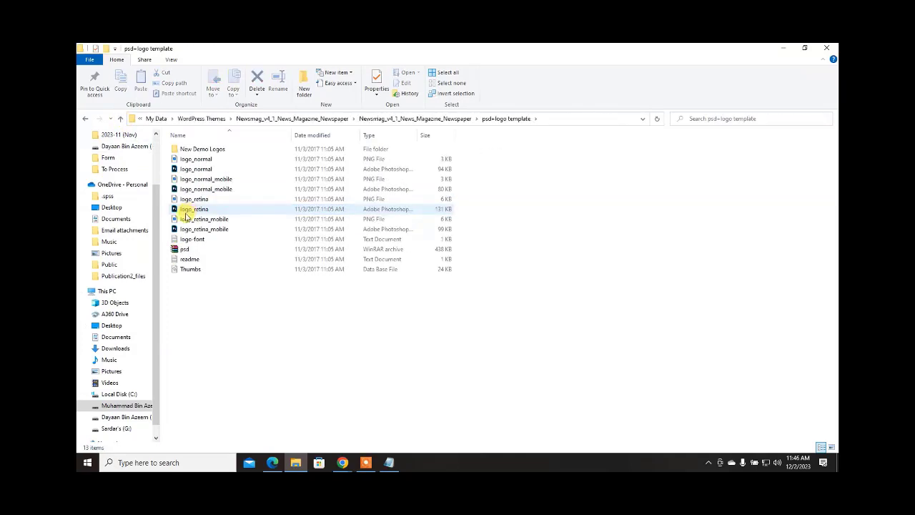
{"action": "left_click", "coordinate": [122, 119]}
- Extract the Newsmag ZIP archive into a Newsmag folder inside the current package folder and refresh the file listing
{"action": "left_click", "coordinate": [192, 230]}
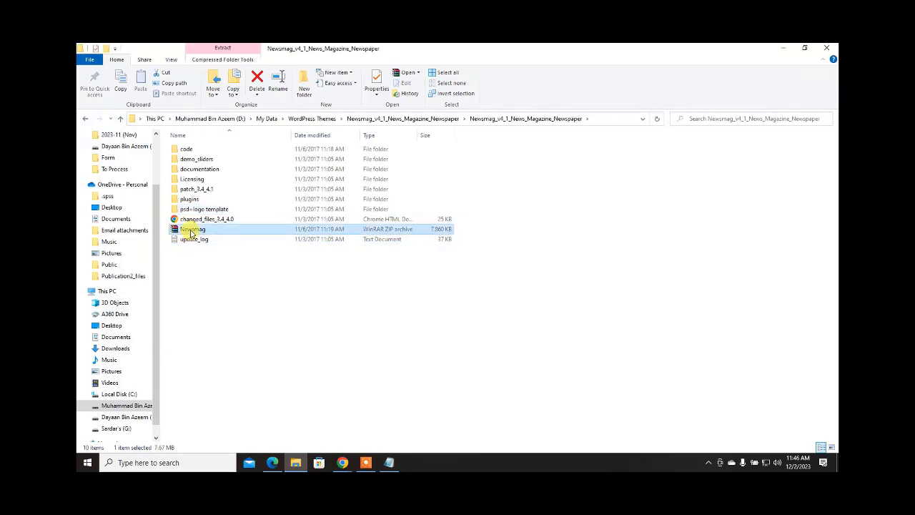
{"action": "right_click", "coordinate": [187, 230]}
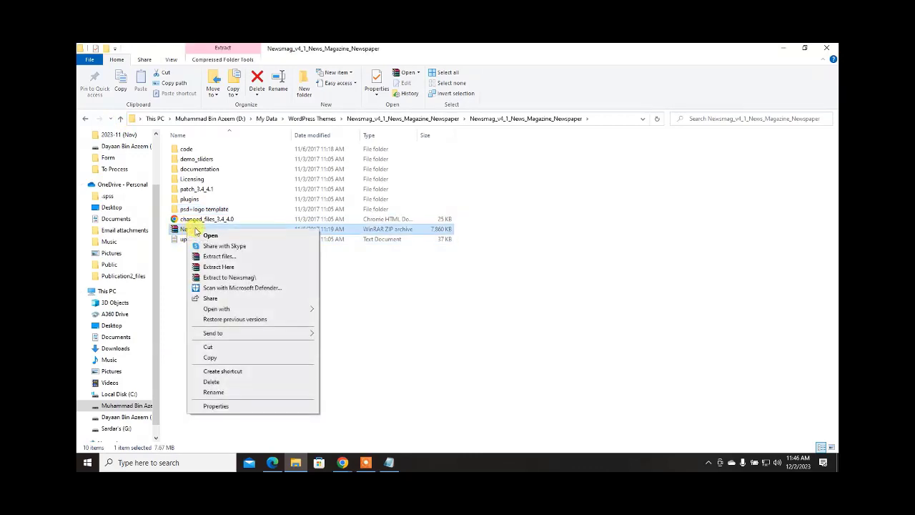
{"action": "left_click", "coordinate": [212, 256]}
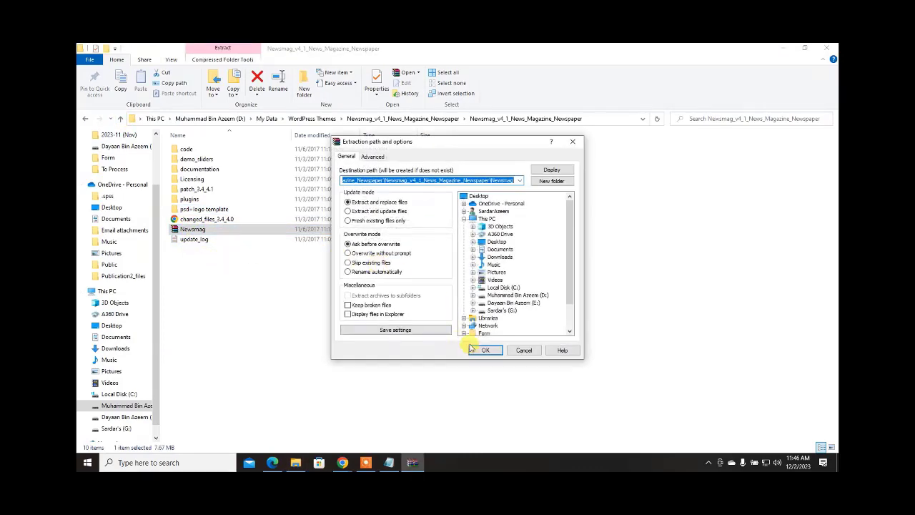
{"action": "left_click", "coordinate": [481, 350]}
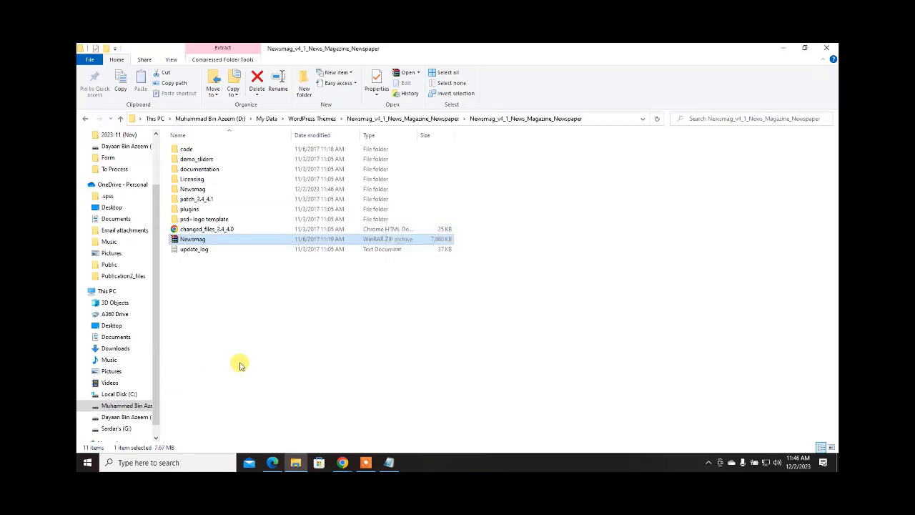
{"action": "left_click", "coordinate": [259, 324]}
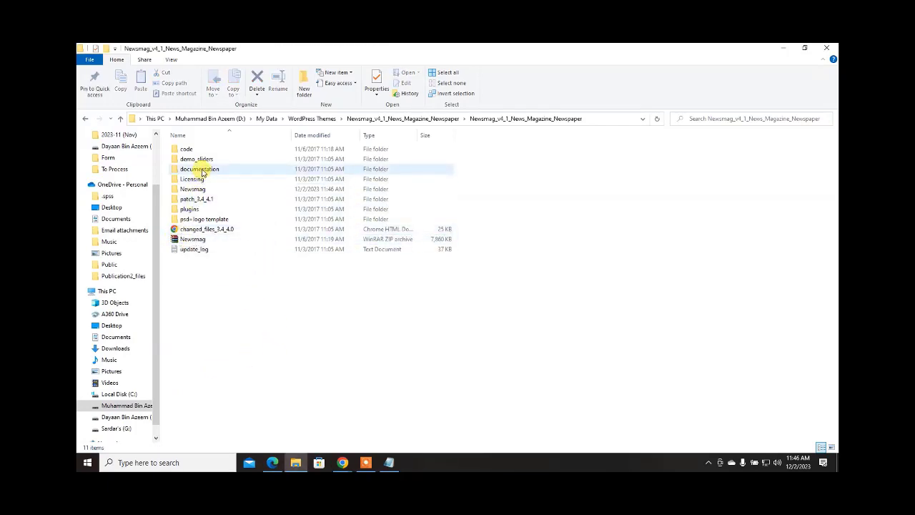
{"action": "right_click", "coordinate": [217, 282]}
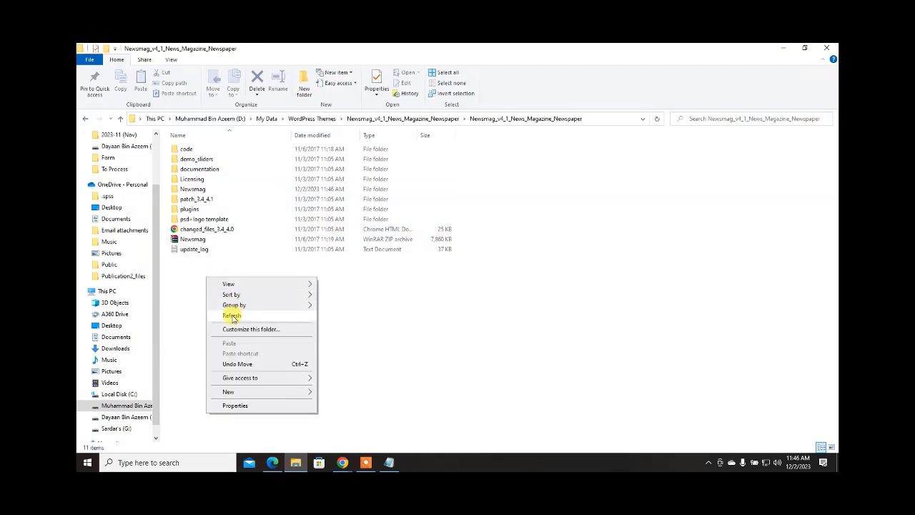
{"action": "left_click", "coordinate": [231, 313]}
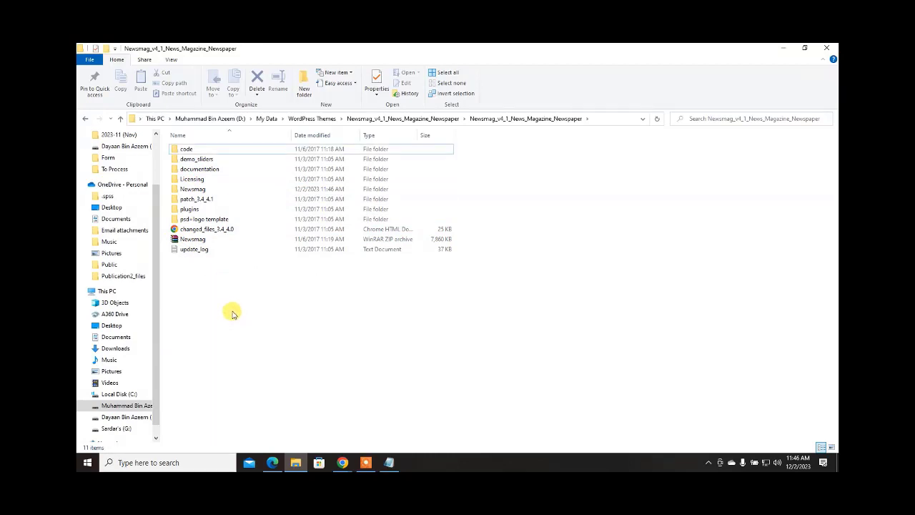
- Open the extracted Newsmag folder and its nested Newsmag subfolder, and look through the theme's PHP files
{"action": "left_click", "coordinate": [184, 189]}
{"action": "double_click", "coordinate": [185, 190]}
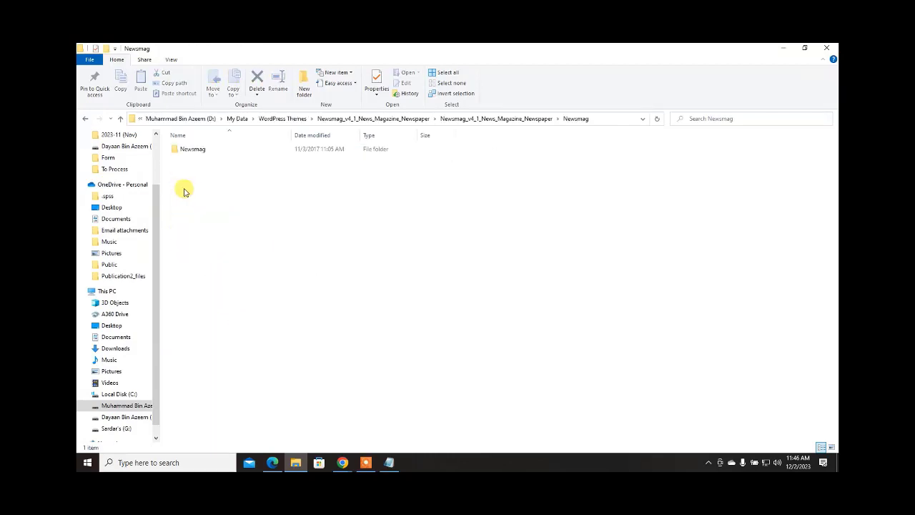
{"action": "double_click", "coordinate": [189, 149]}
{"action": "scroll", "coordinate": [180, 286], "scroll_direction": "down", "scroll_amount": 8}
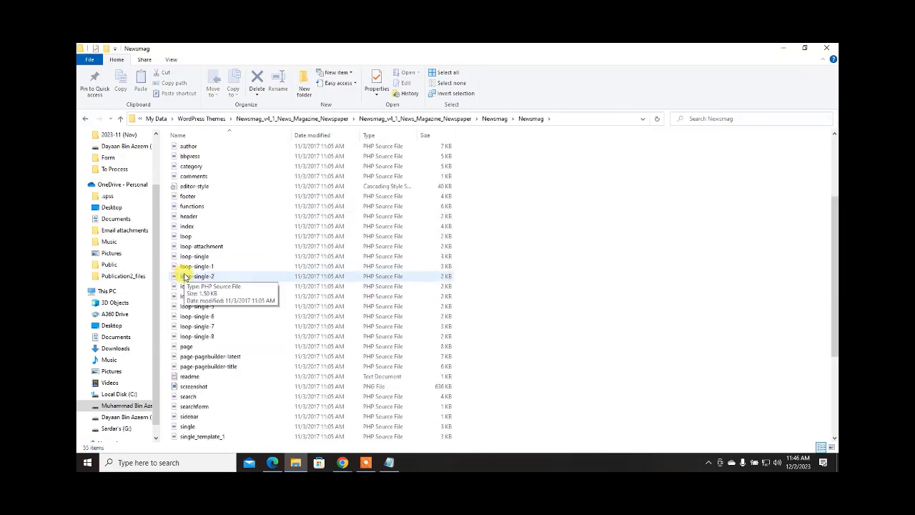
- Switch to Chrome and open the theme upload form from the itshop site's WordPress Themes page
{"action": "left_click", "coordinate": [343, 463]}
{"action": "left_click", "coordinate": [325, 425]}
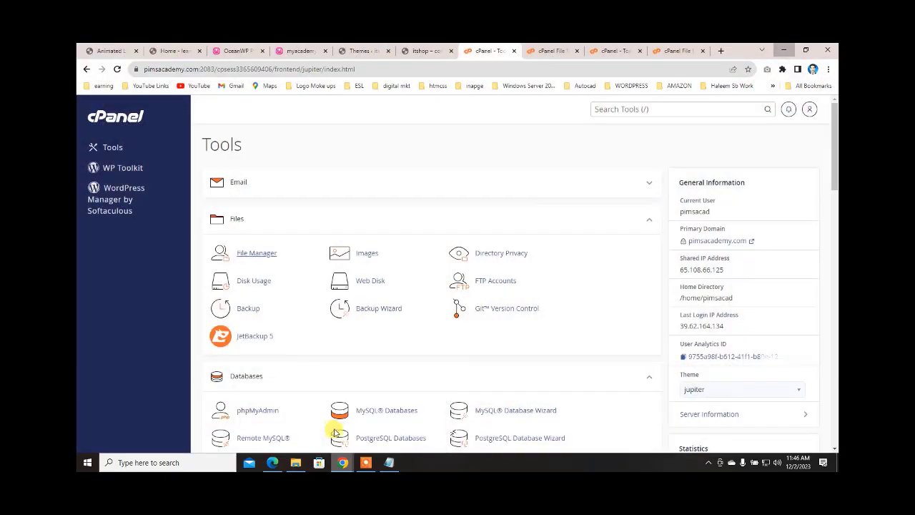
{"action": "left_click", "coordinate": [426, 51]}
{"action": "left_click", "coordinate": [359, 52]}
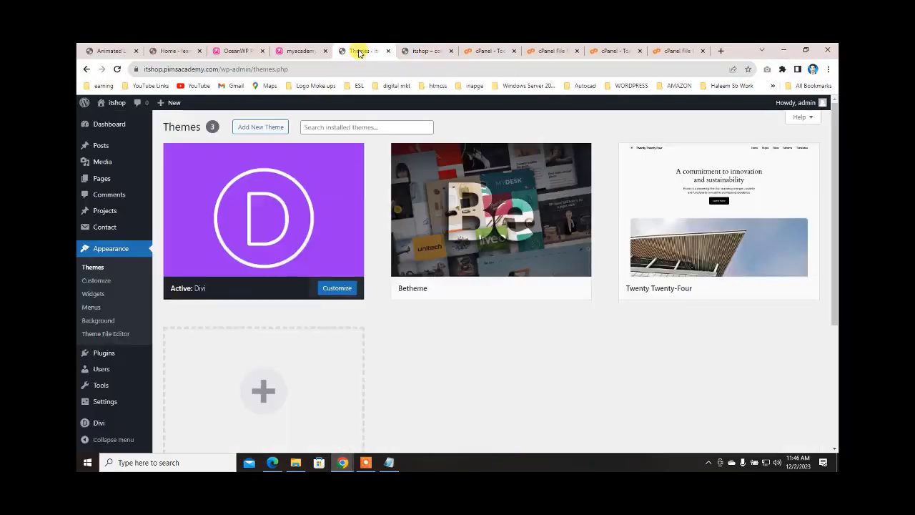
{"action": "left_click", "coordinate": [257, 128]}
{"action": "left_click", "coordinate": [269, 128]}
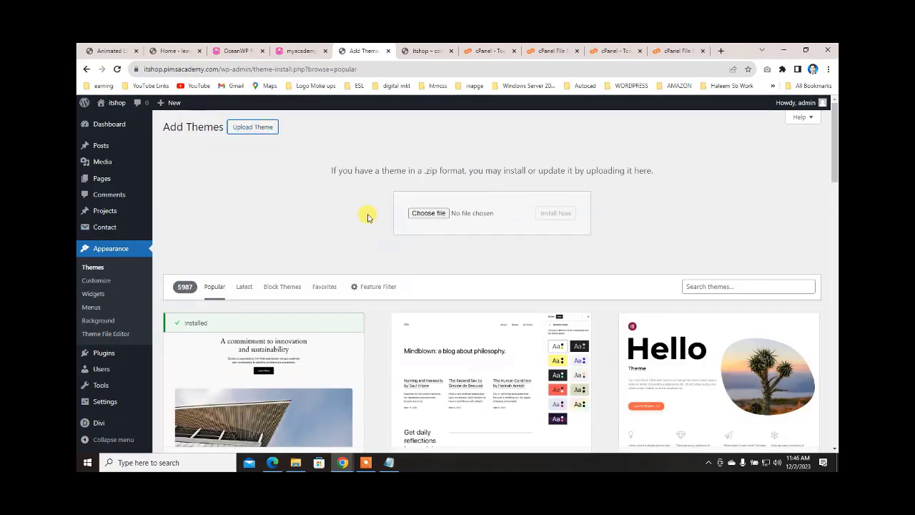
- Choose the Newsmag ZIP archive from the nested Newsmag_v4_1_News_Magazine_Newspaper folder and install it as a theme
{"action": "left_click", "coordinate": [423, 213]}
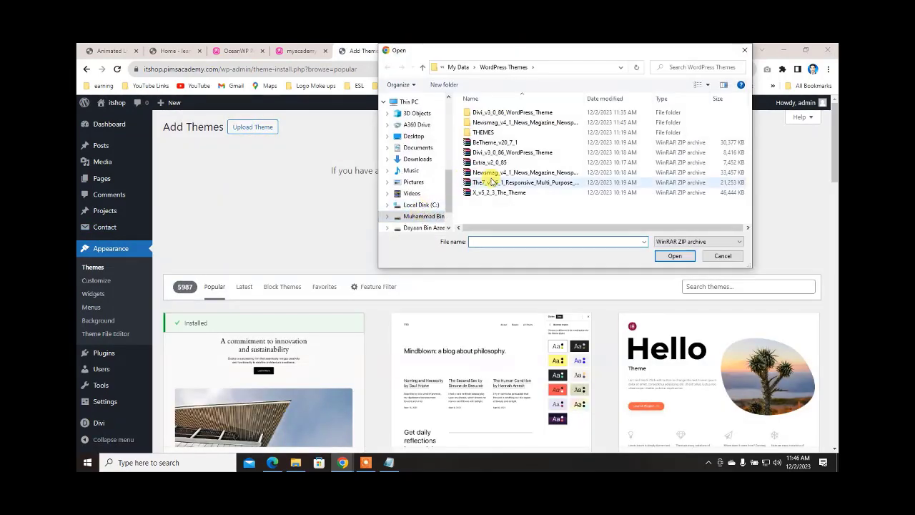
{"action": "left_click", "coordinate": [494, 122]}
{"action": "left_click", "coordinate": [494, 123]}
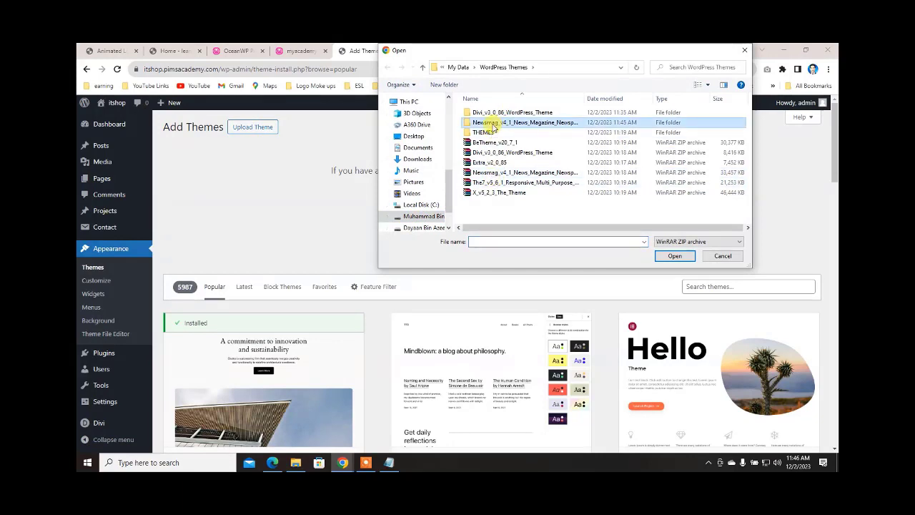
{"action": "left_click", "coordinate": [472, 123]}
{"action": "double_click", "coordinate": [472, 123]}
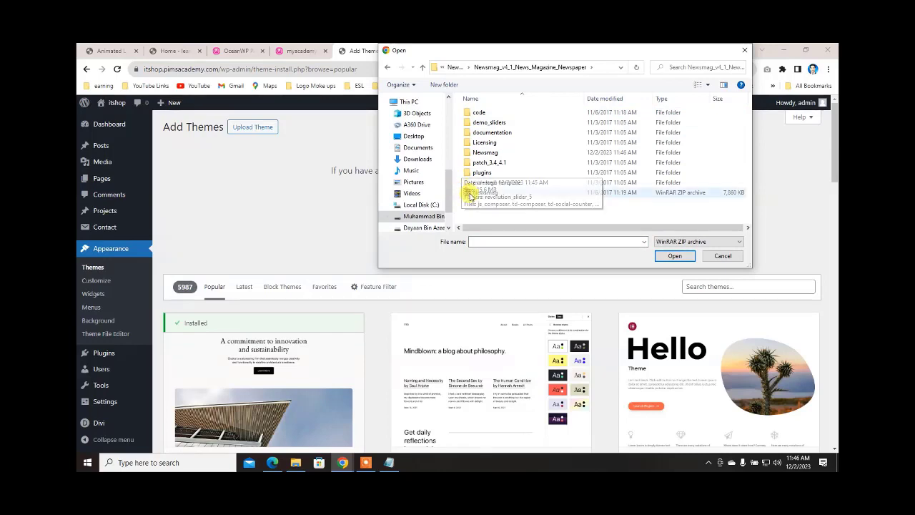
{"action": "double_click", "coordinate": [486, 192]}
{"action": "left_click", "coordinate": [551, 214]}
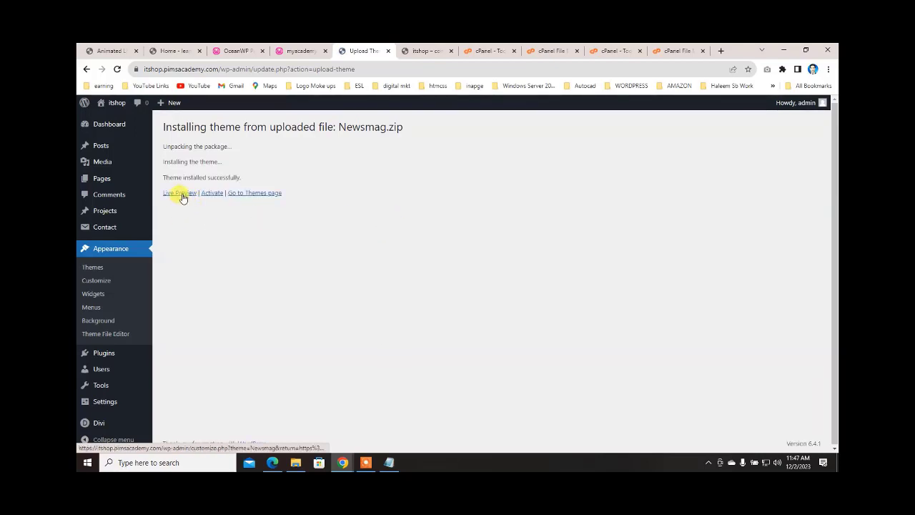
- Activate the installed Newsmag theme and reload the itshop.pimsacademy.com front page
{"action": "left_click", "coordinate": [208, 195]}
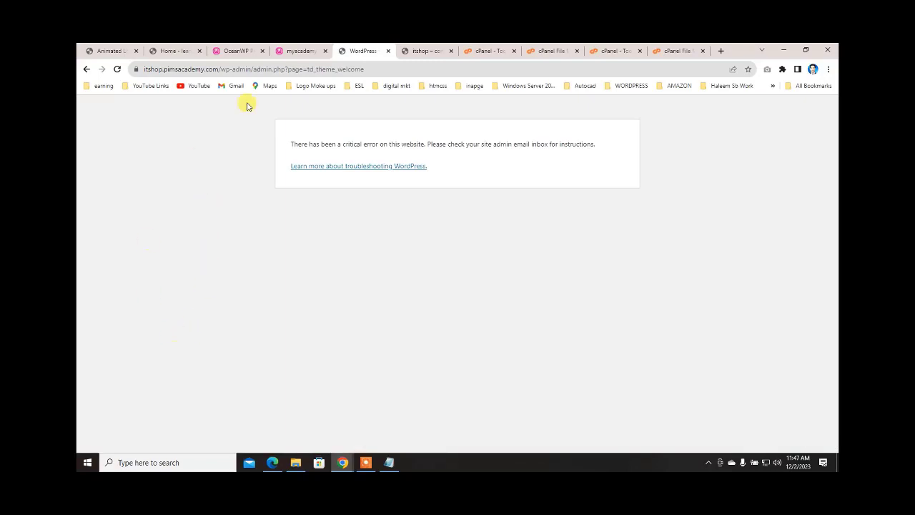
{"action": "left_click", "coordinate": [419, 51]}
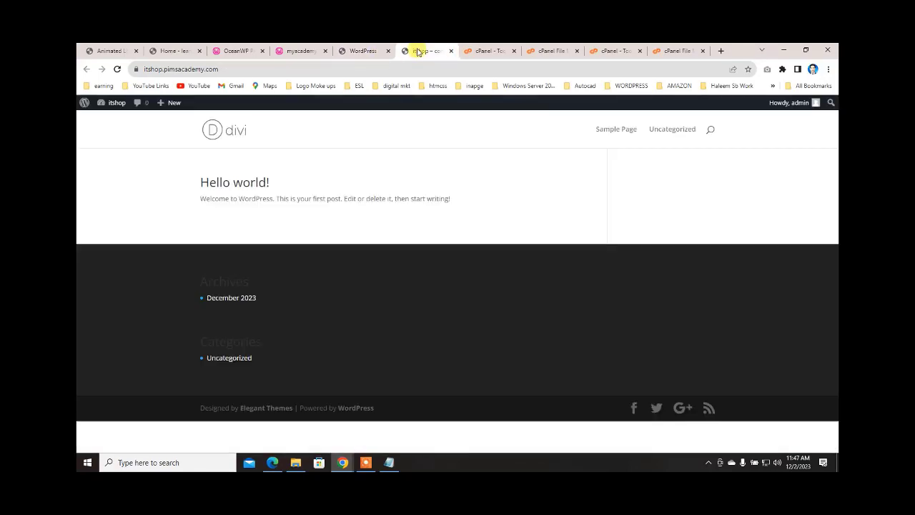
{"action": "left_click", "coordinate": [118, 69]}
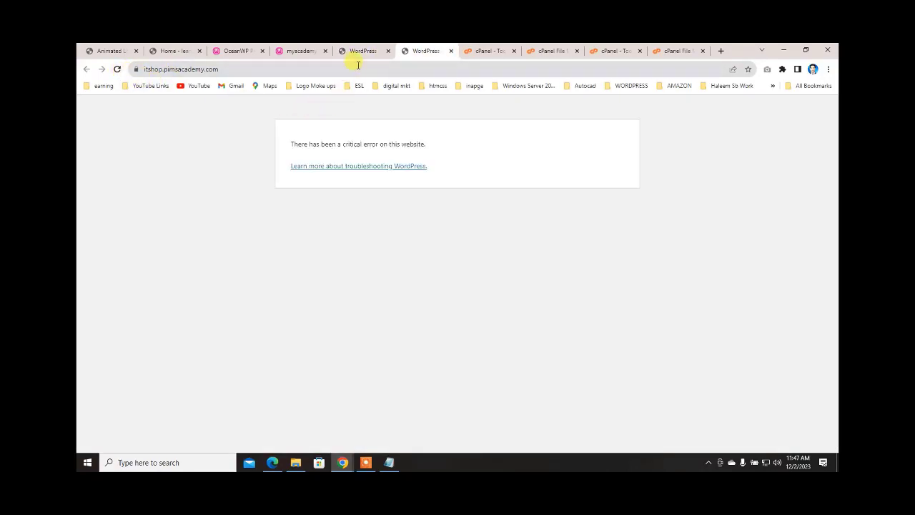
- Open the WordPress troubleshooting article from the admin error page and return to the itshop front page
{"action": "left_click", "coordinate": [361, 51]}
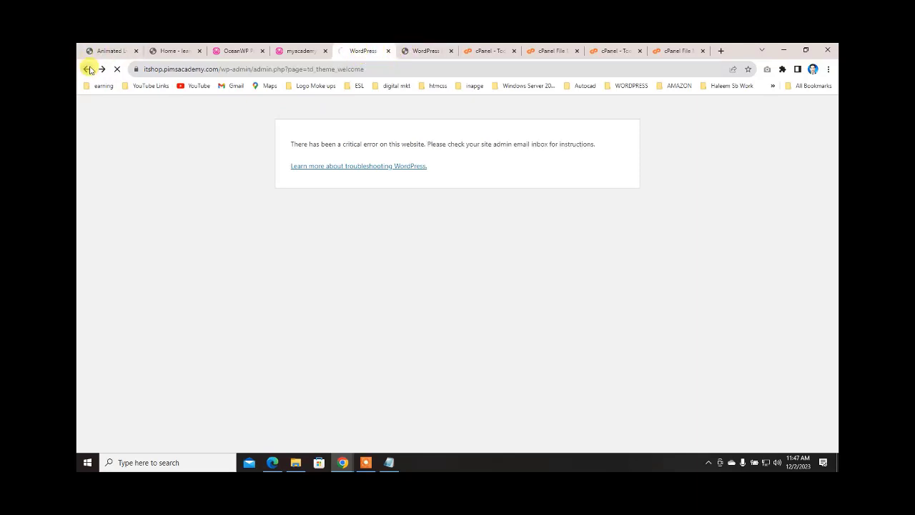
{"action": "left_click", "coordinate": [336, 171]}
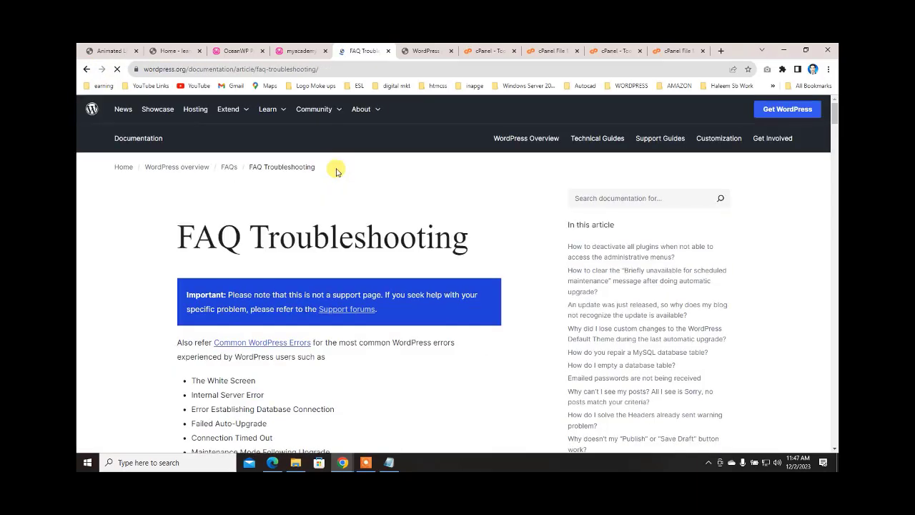
{"action": "left_click", "coordinate": [420, 50]}
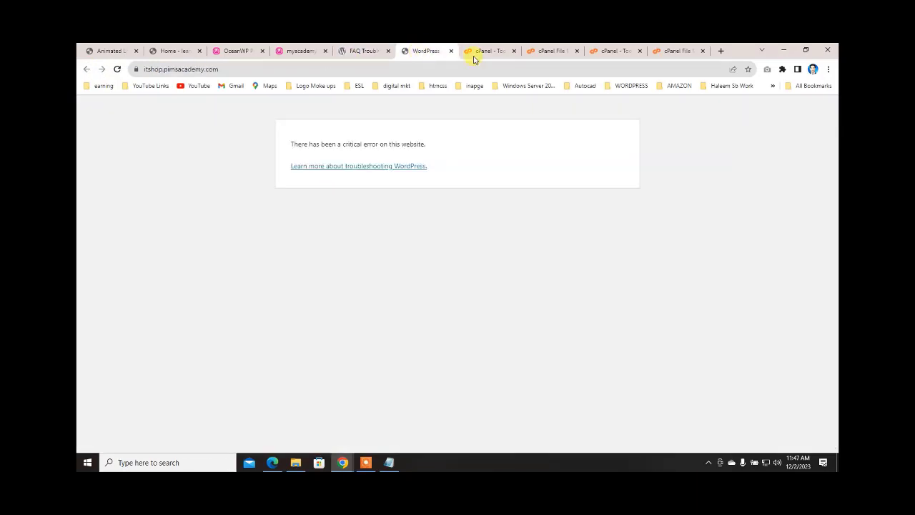
- Open the themes folder under itshop.pimsacademy.com's wp-content in the cPanel File Manager
{"action": "left_click", "coordinate": [478, 53]}
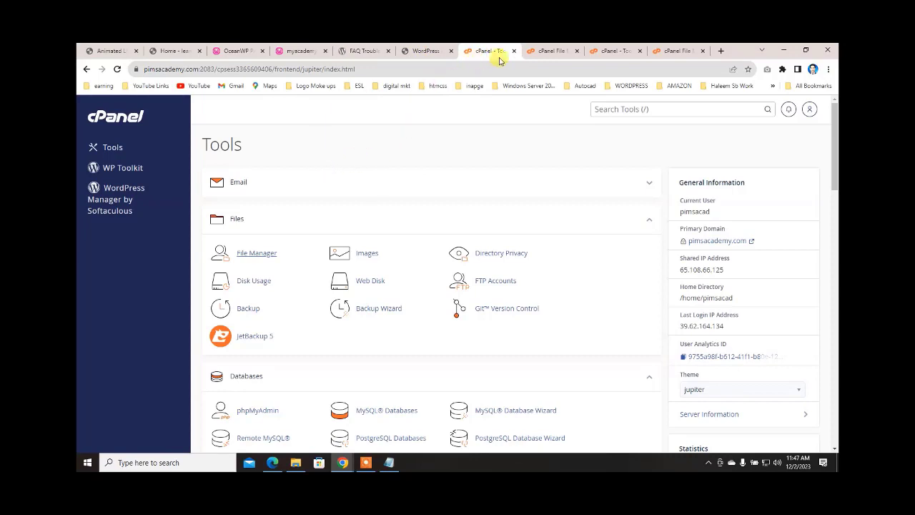
{"action": "left_click", "coordinate": [548, 56]}
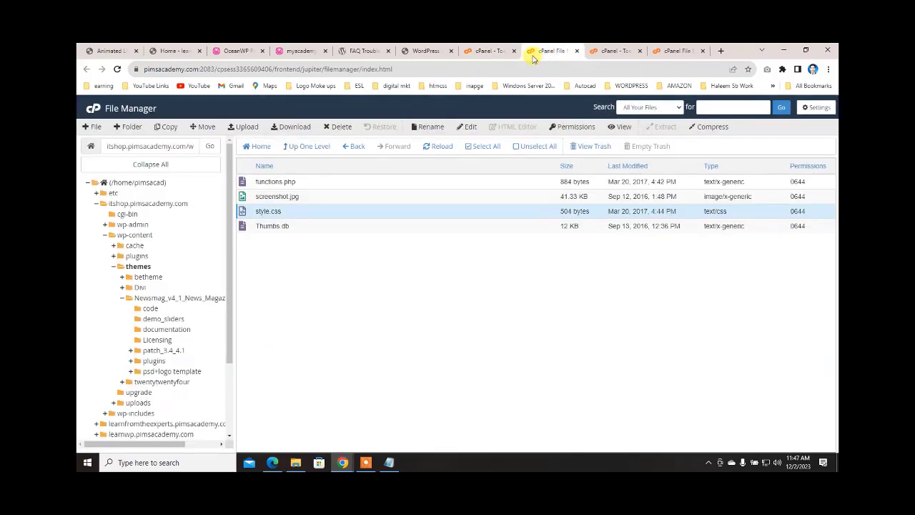
{"action": "left_click", "coordinate": [488, 52]}
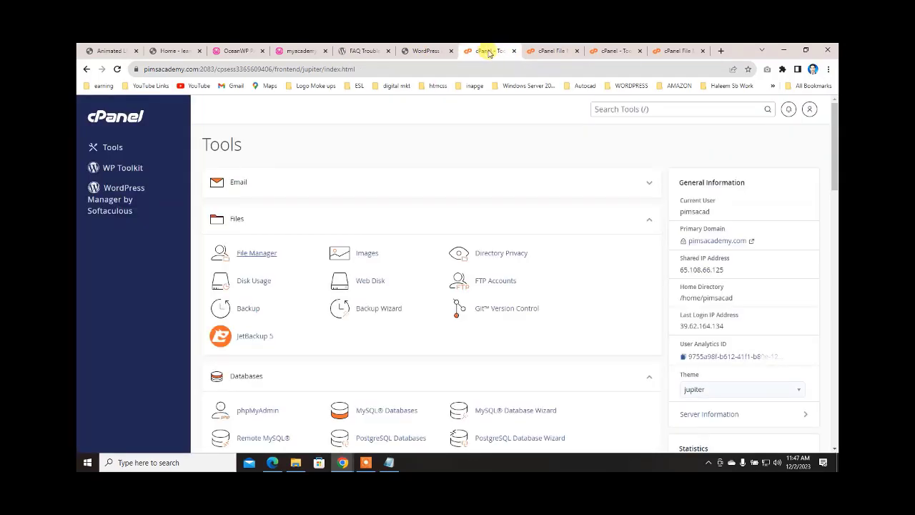
{"action": "left_click", "coordinate": [540, 53]}
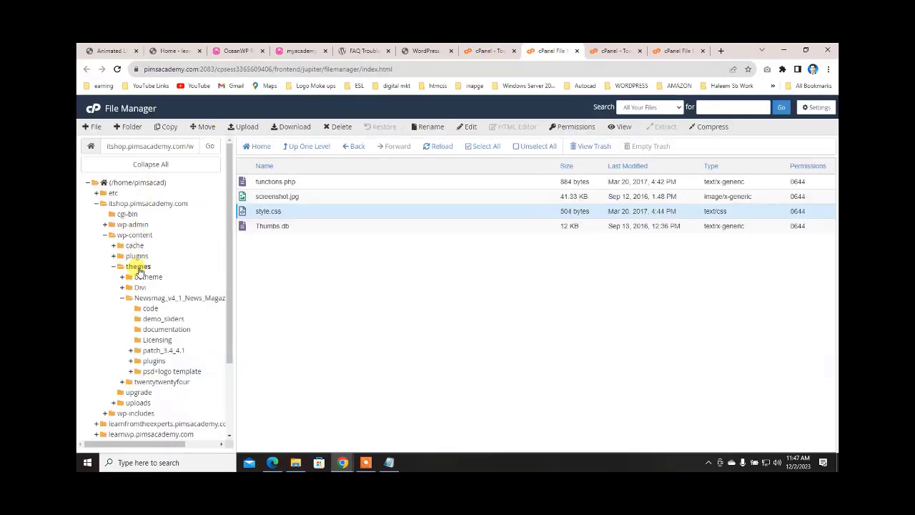
{"action": "left_click", "coordinate": [139, 267]}
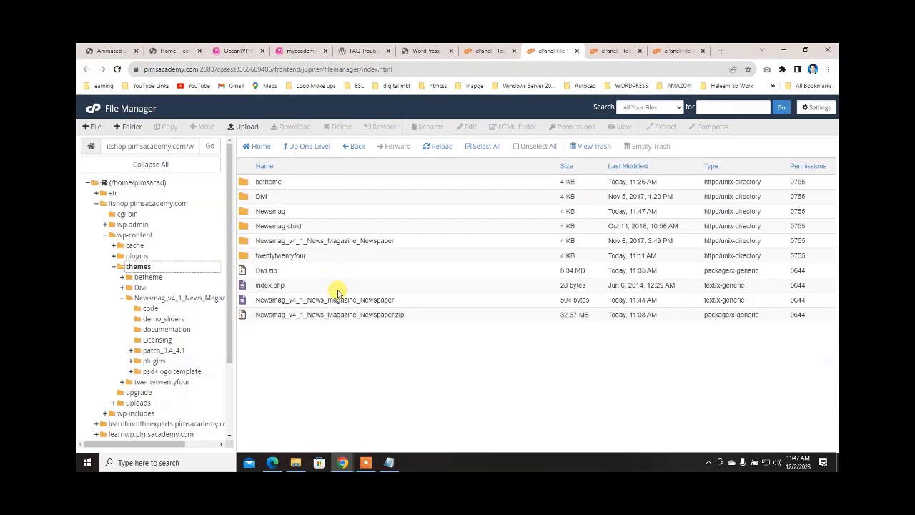
- Delete the Newsmag_v4_1_News_Magazine_Newspaper ZIP archive and the extracted folder of the same name from the themes directory
{"action": "right_click", "coordinate": [242, 315]}
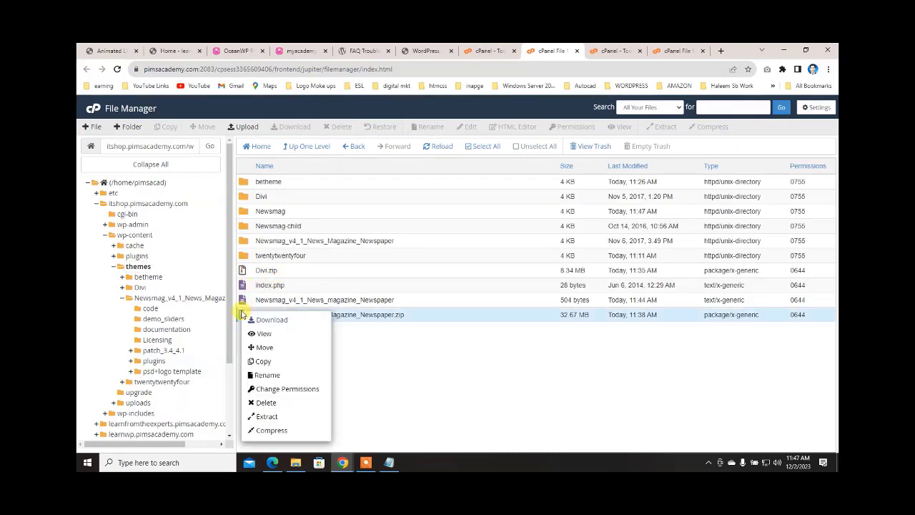
{"action": "left_click", "coordinate": [261, 405]}
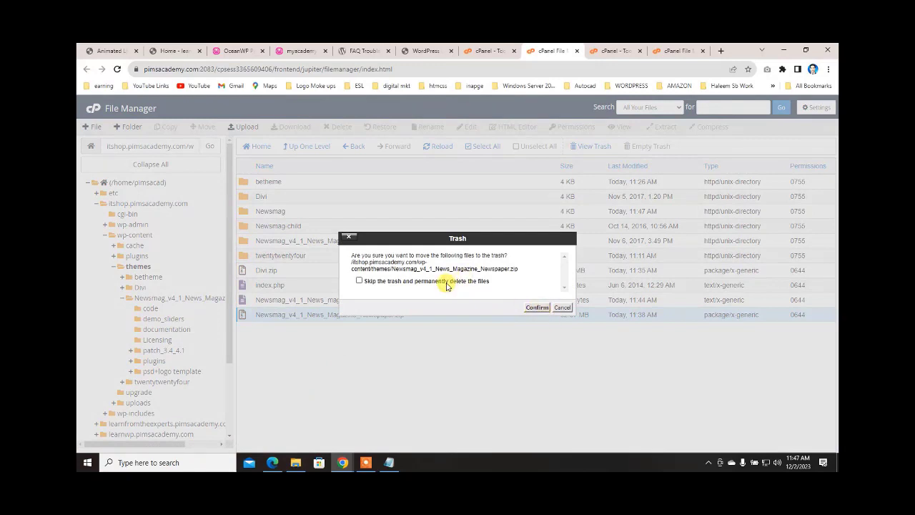
{"action": "left_click", "coordinate": [535, 308]}
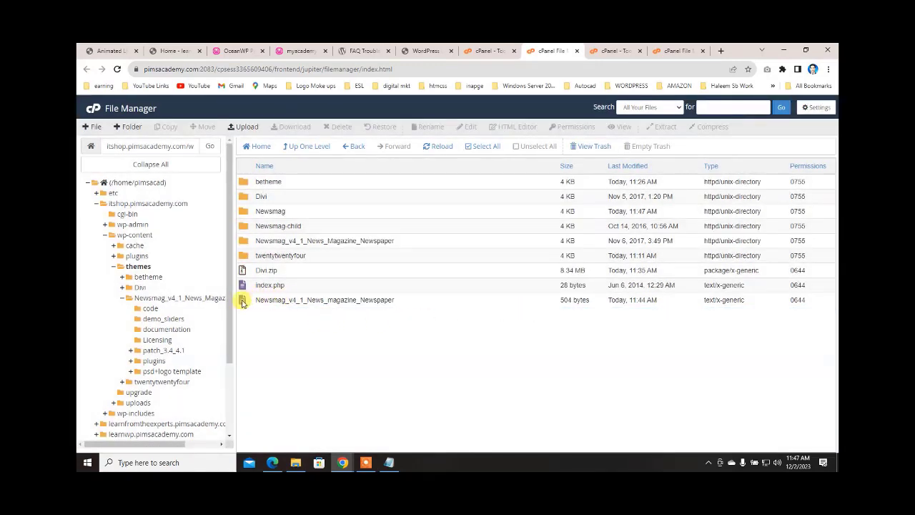
{"action": "left_click", "coordinate": [246, 243]}
{"action": "right_click", "coordinate": [246, 243]}
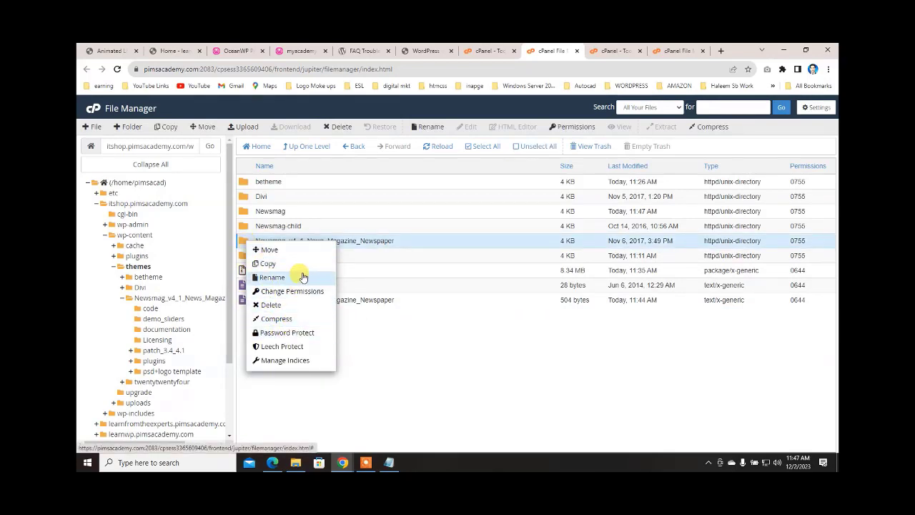
{"action": "left_click", "coordinate": [286, 304]}
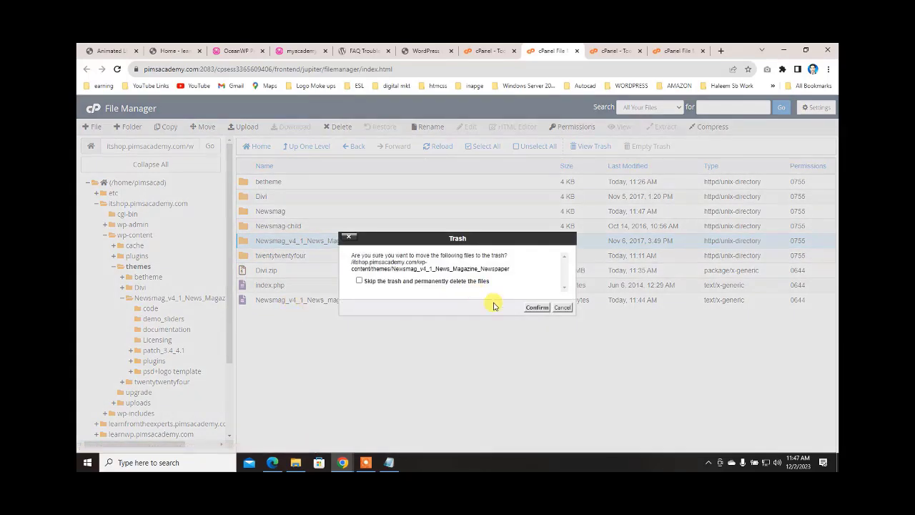
{"action": "left_click", "coordinate": [533, 309]}
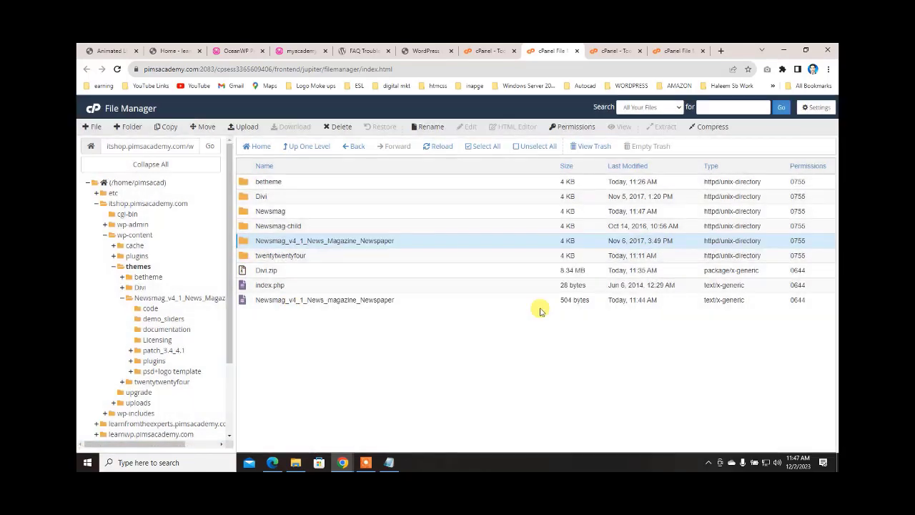
- Delete the Newsmag-child folder permanently, skipping the trash, and delete the Newsmag folder from the themes directory
{"action": "left_click", "coordinate": [241, 229]}
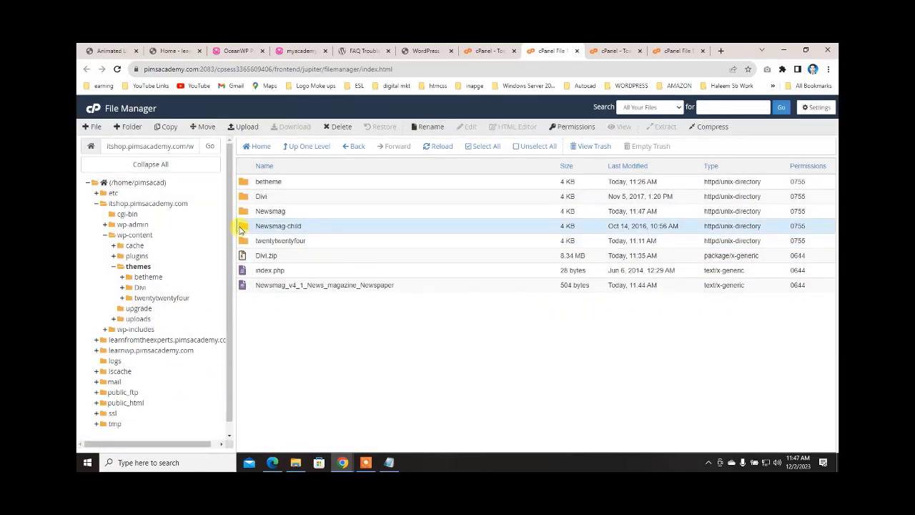
{"action": "right_click", "coordinate": [243, 228]}
{"action": "left_click", "coordinate": [263, 290]}
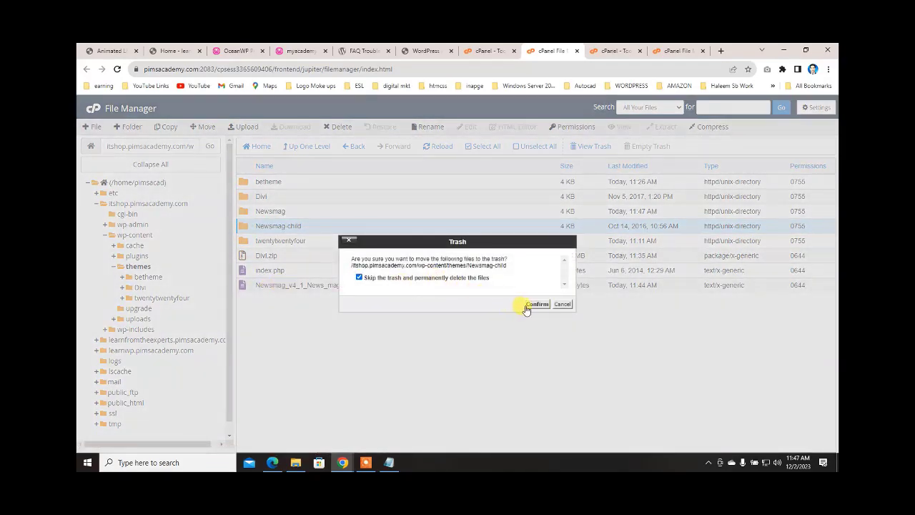
{"action": "left_click", "coordinate": [536, 304]}
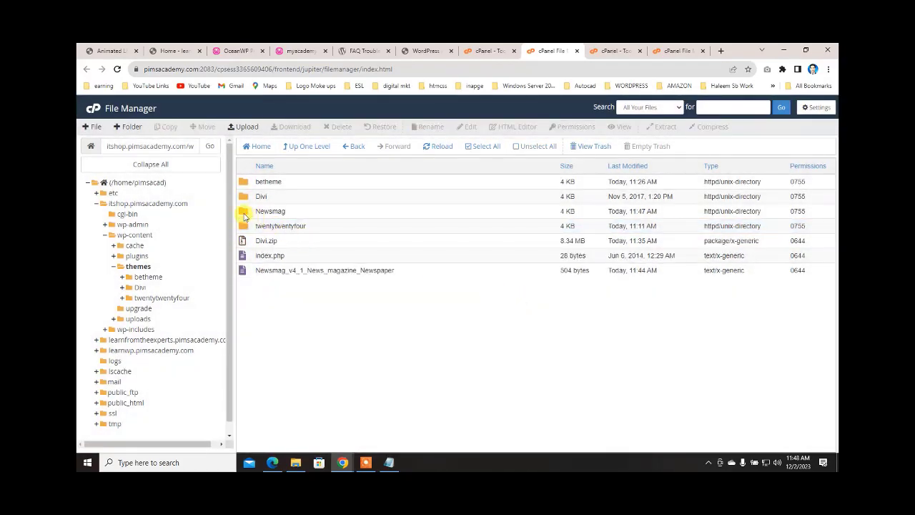
{"action": "left_click", "coordinate": [243, 213]}
{"action": "right_click", "coordinate": [243, 213]}
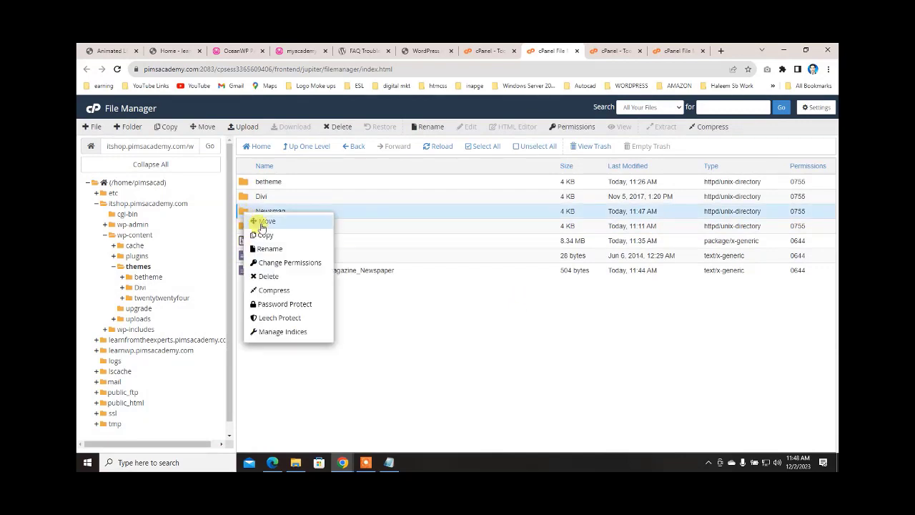
{"action": "left_click", "coordinate": [268, 277]}
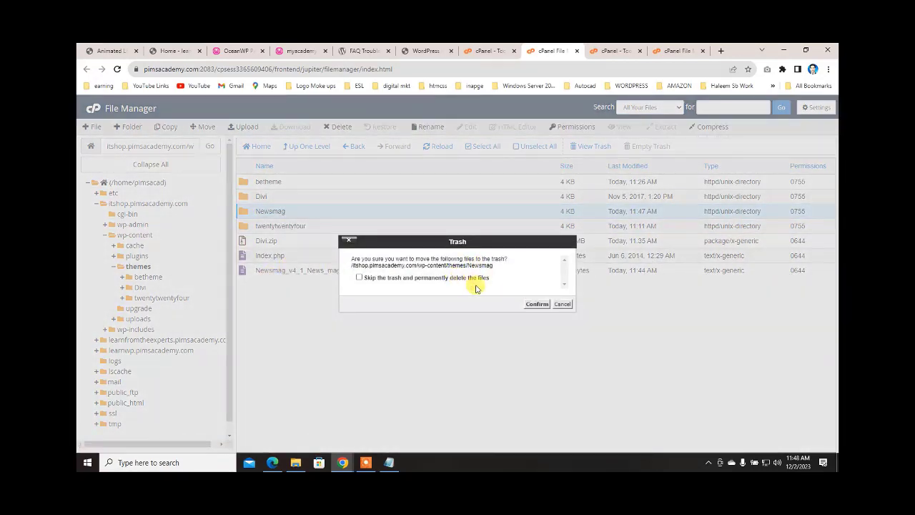
{"action": "left_click", "coordinate": [535, 305]}
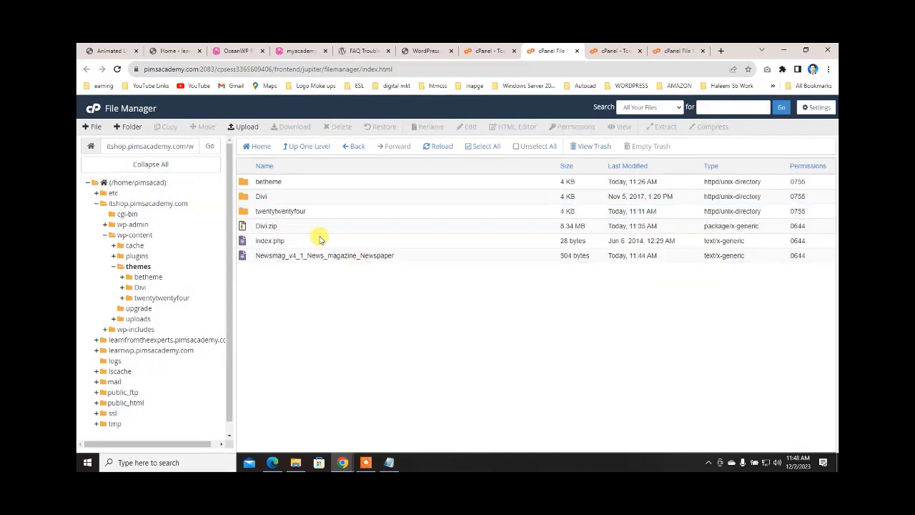
{"action": "left_click", "coordinate": [242, 200]}
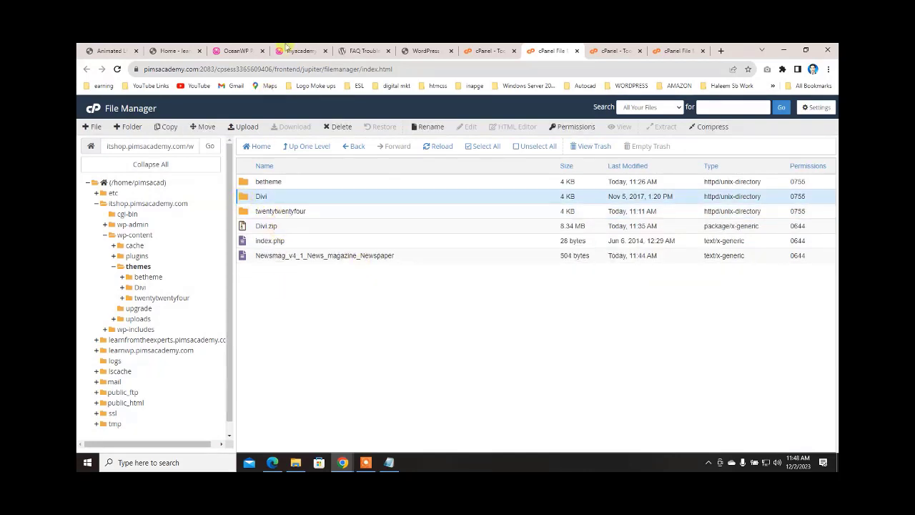
- Return from the troubleshooting article to the itshop WordPress admin and activate the Betheme theme among the installed themes
{"action": "left_click", "coordinate": [346, 52]}
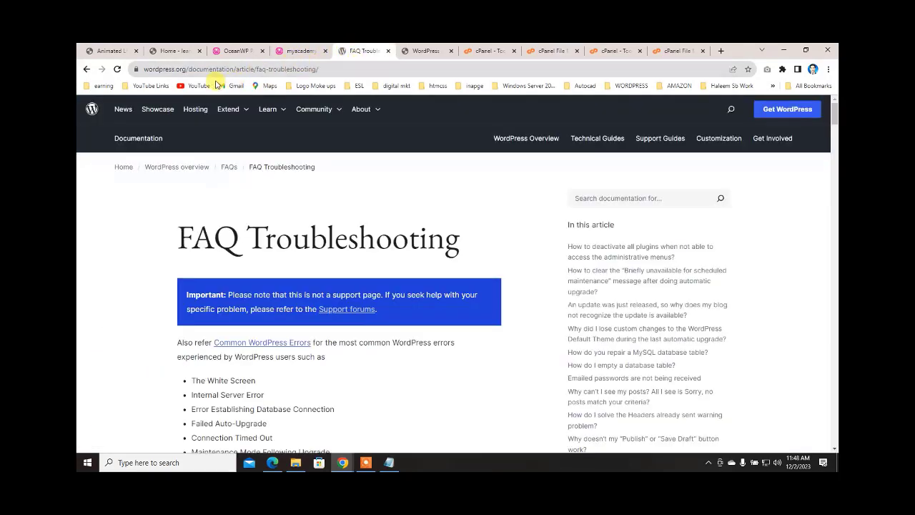
{"action": "left_click", "coordinate": [117, 70]}
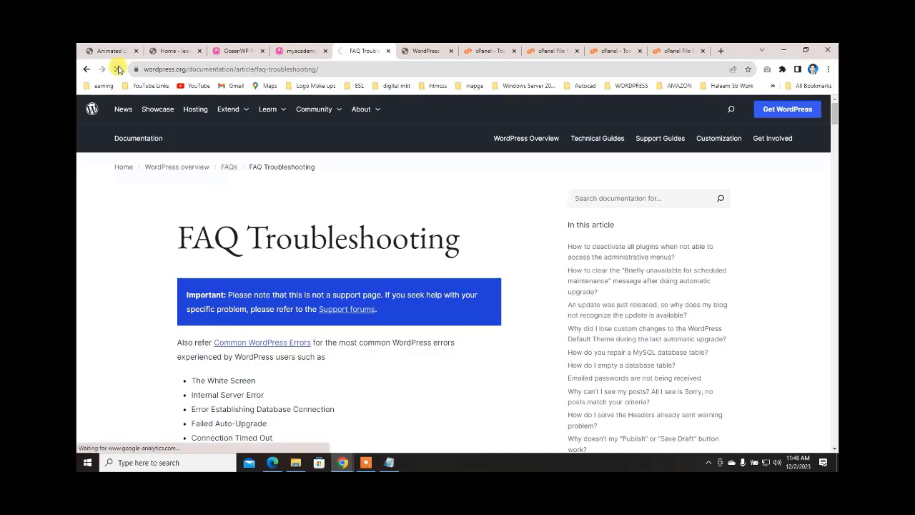
{"action": "left_click", "coordinate": [86, 69]}
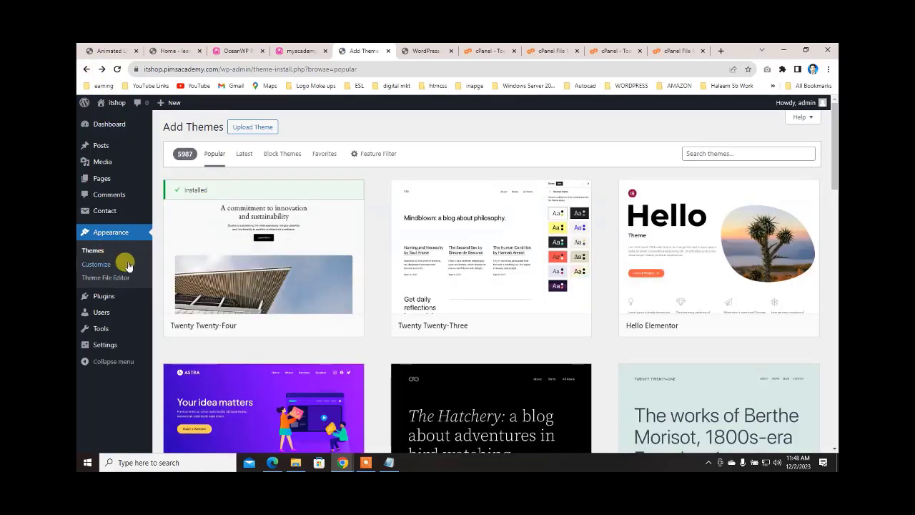
{"action": "scroll", "coordinate": [321, 315], "scroll_direction": "down", "scroll_amount": 2}
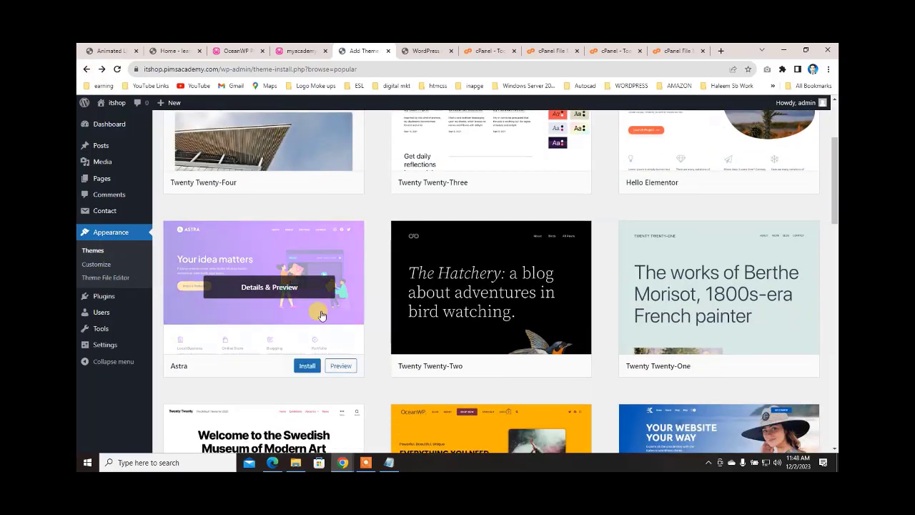
{"action": "left_click", "coordinate": [93, 252]}
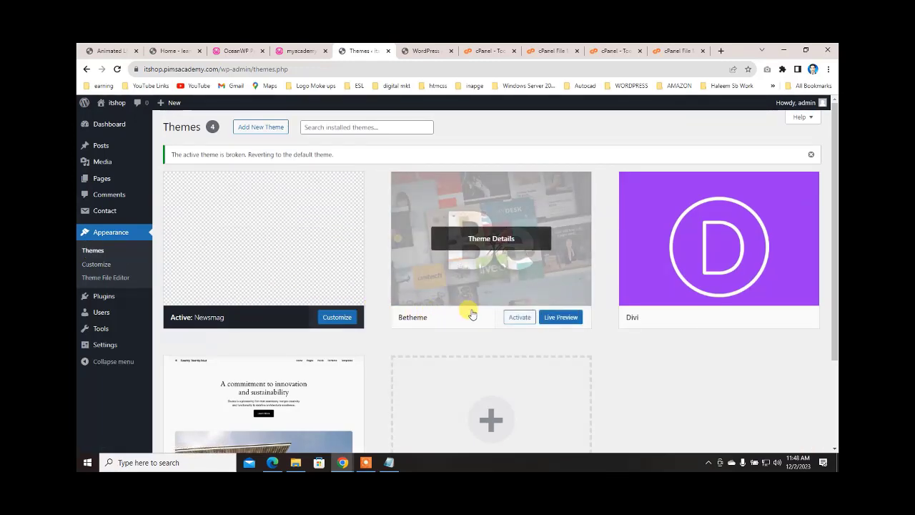
{"action": "left_click", "coordinate": [520, 321]}
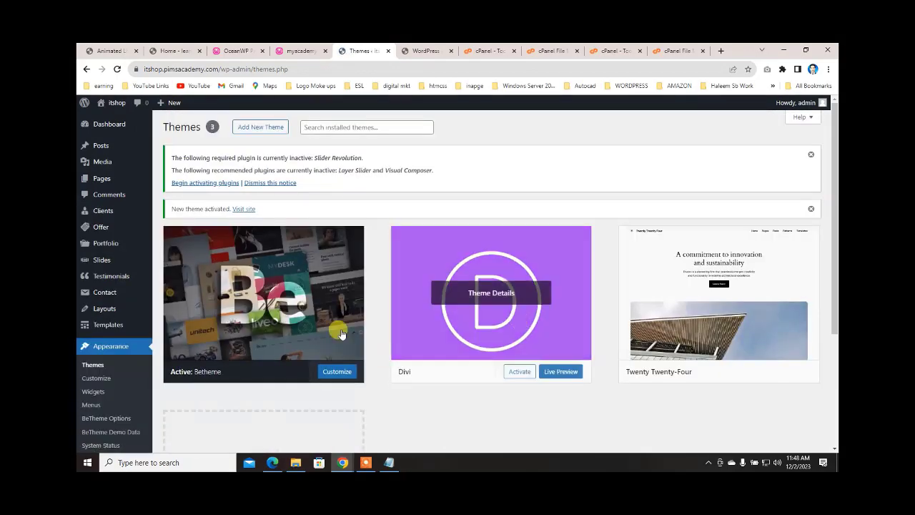
- Review the Betheme theme details, check the itshop front page, and return to the installed themes
{"action": "left_click", "coordinate": [236, 324]}
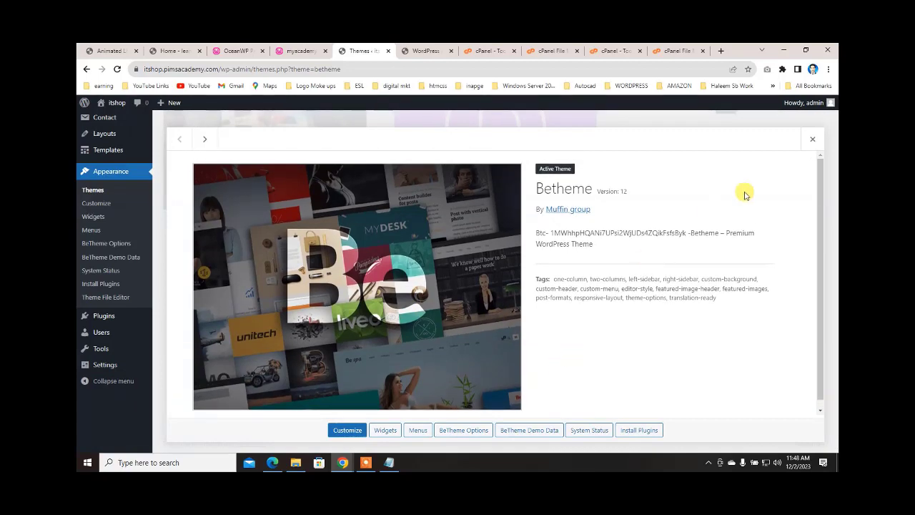
{"action": "left_click", "coordinate": [811, 138]}
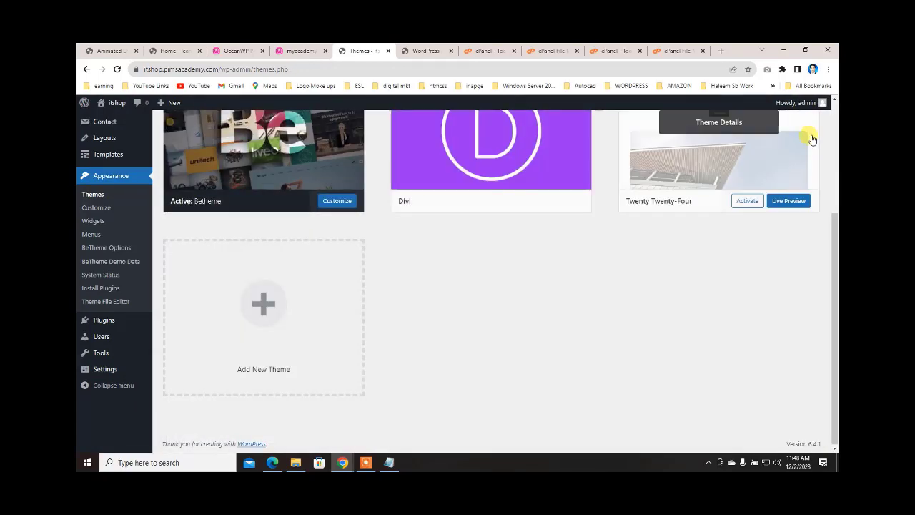
{"action": "scroll", "coordinate": [500, 271], "scroll_direction": "up", "scroll_amount": 2}
{"action": "scroll", "coordinate": [496, 278], "scroll_direction": "up", "scroll_amount": 3}
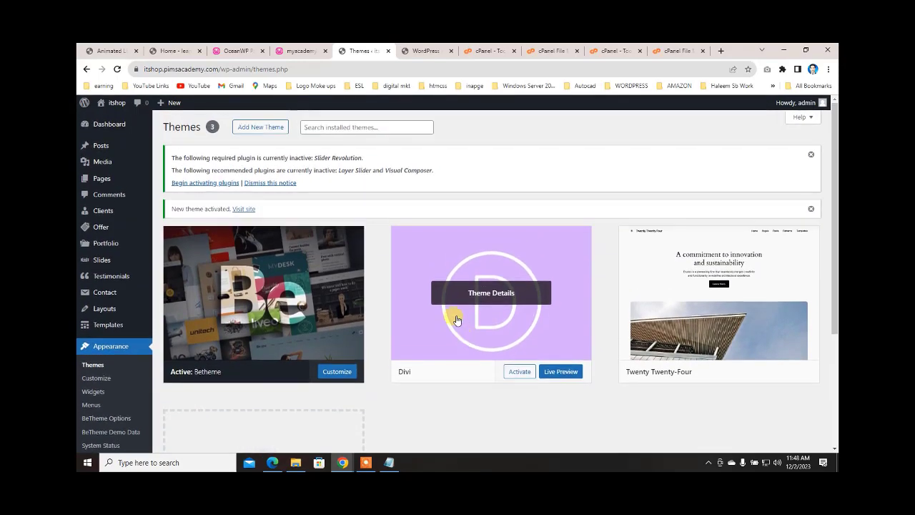
{"action": "left_click", "coordinate": [423, 51]}
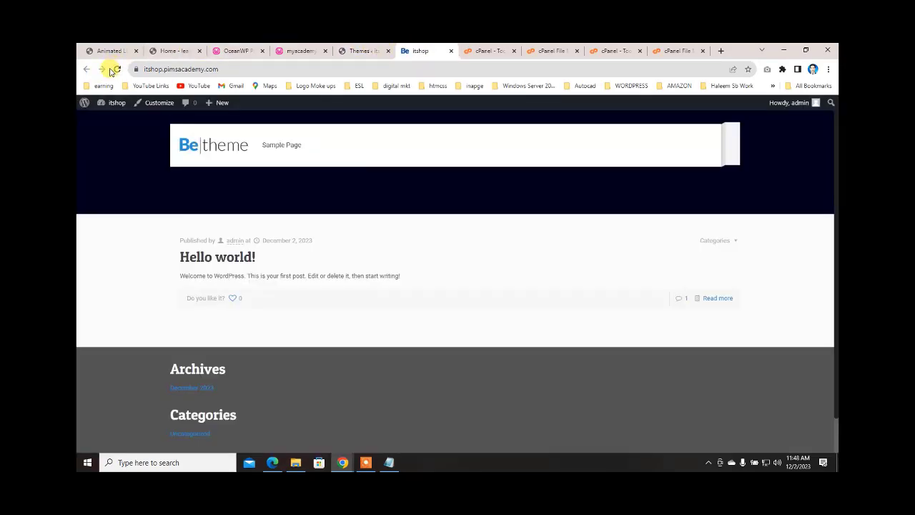
{"action": "left_click", "coordinate": [351, 54]}
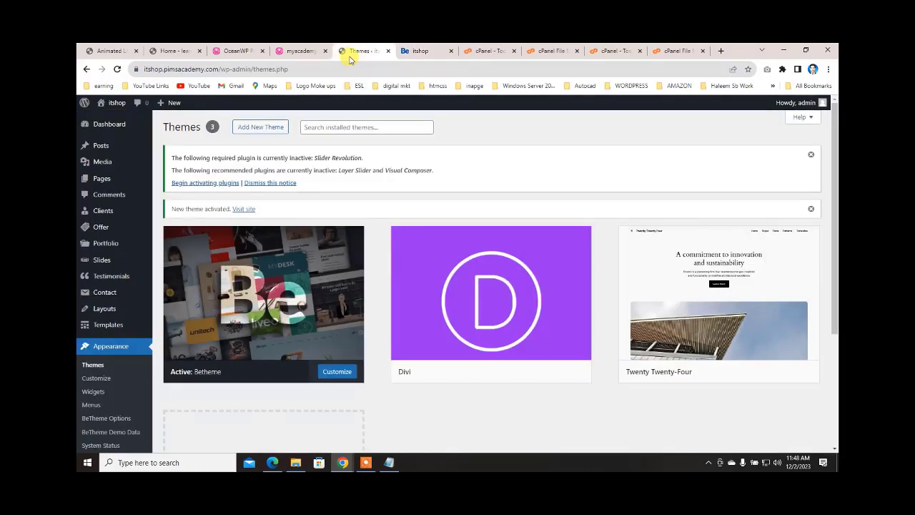
- Look through the open cPanel pages and close the duplicate cPanel Tools and File Manager browser tabs
{"action": "left_click", "coordinate": [479, 50]}
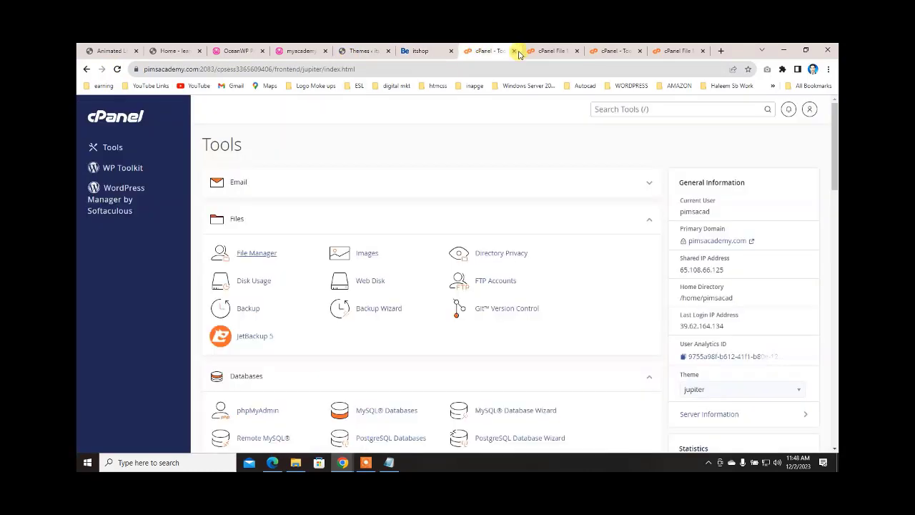
{"action": "left_click", "coordinate": [554, 52]}
{"action": "left_click", "coordinate": [609, 53]}
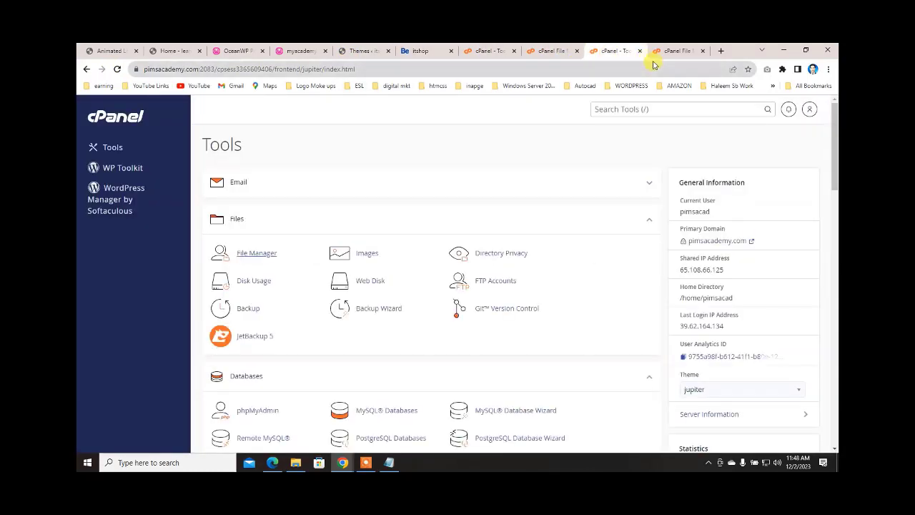
{"action": "left_click", "coordinate": [672, 51]}
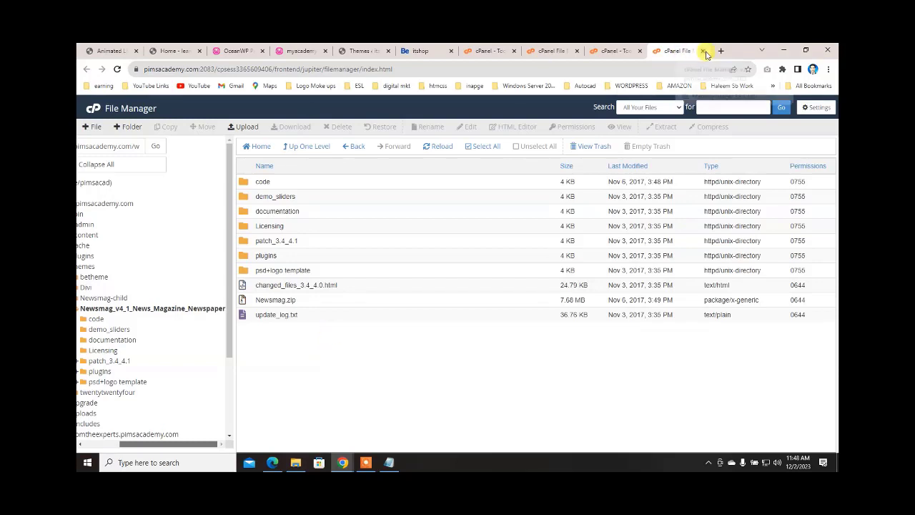
{"action": "left_click", "coordinate": [703, 51]}
{"action": "left_click", "coordinate": [703, 51]}
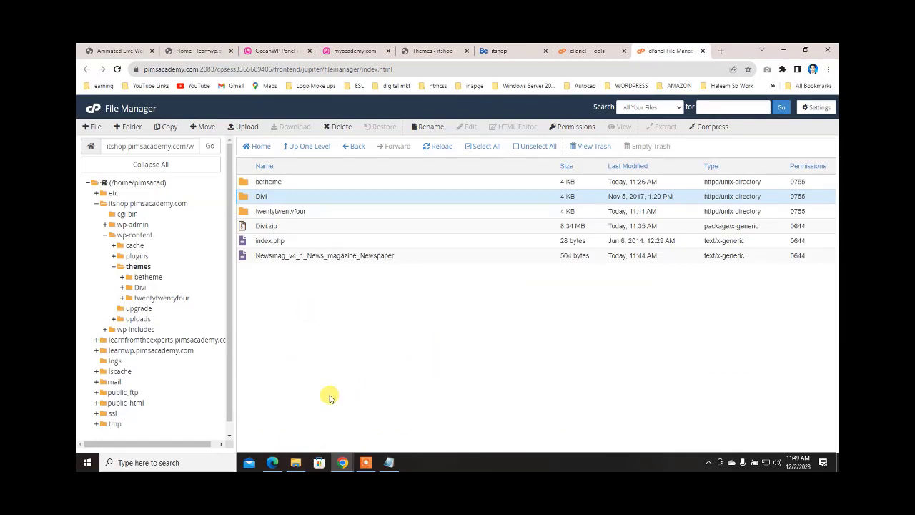
{"action": "left_click", "coordinate": [366, 462]}
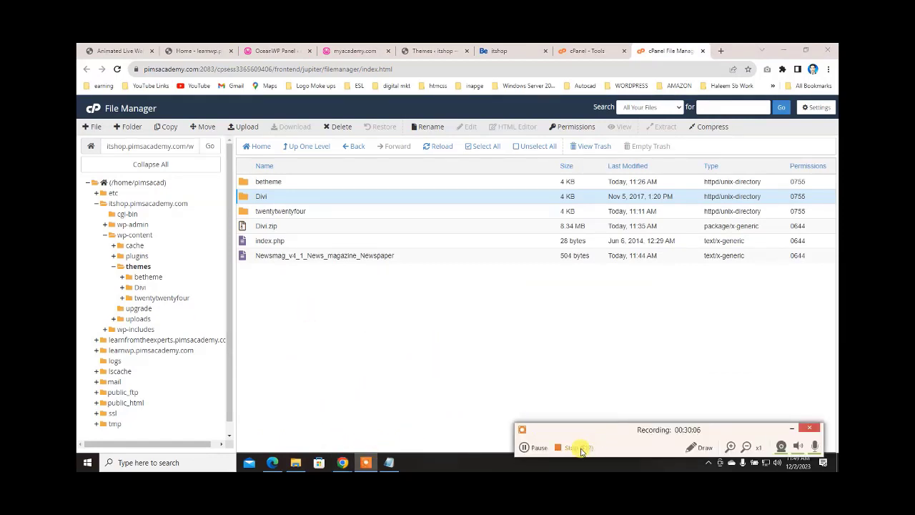